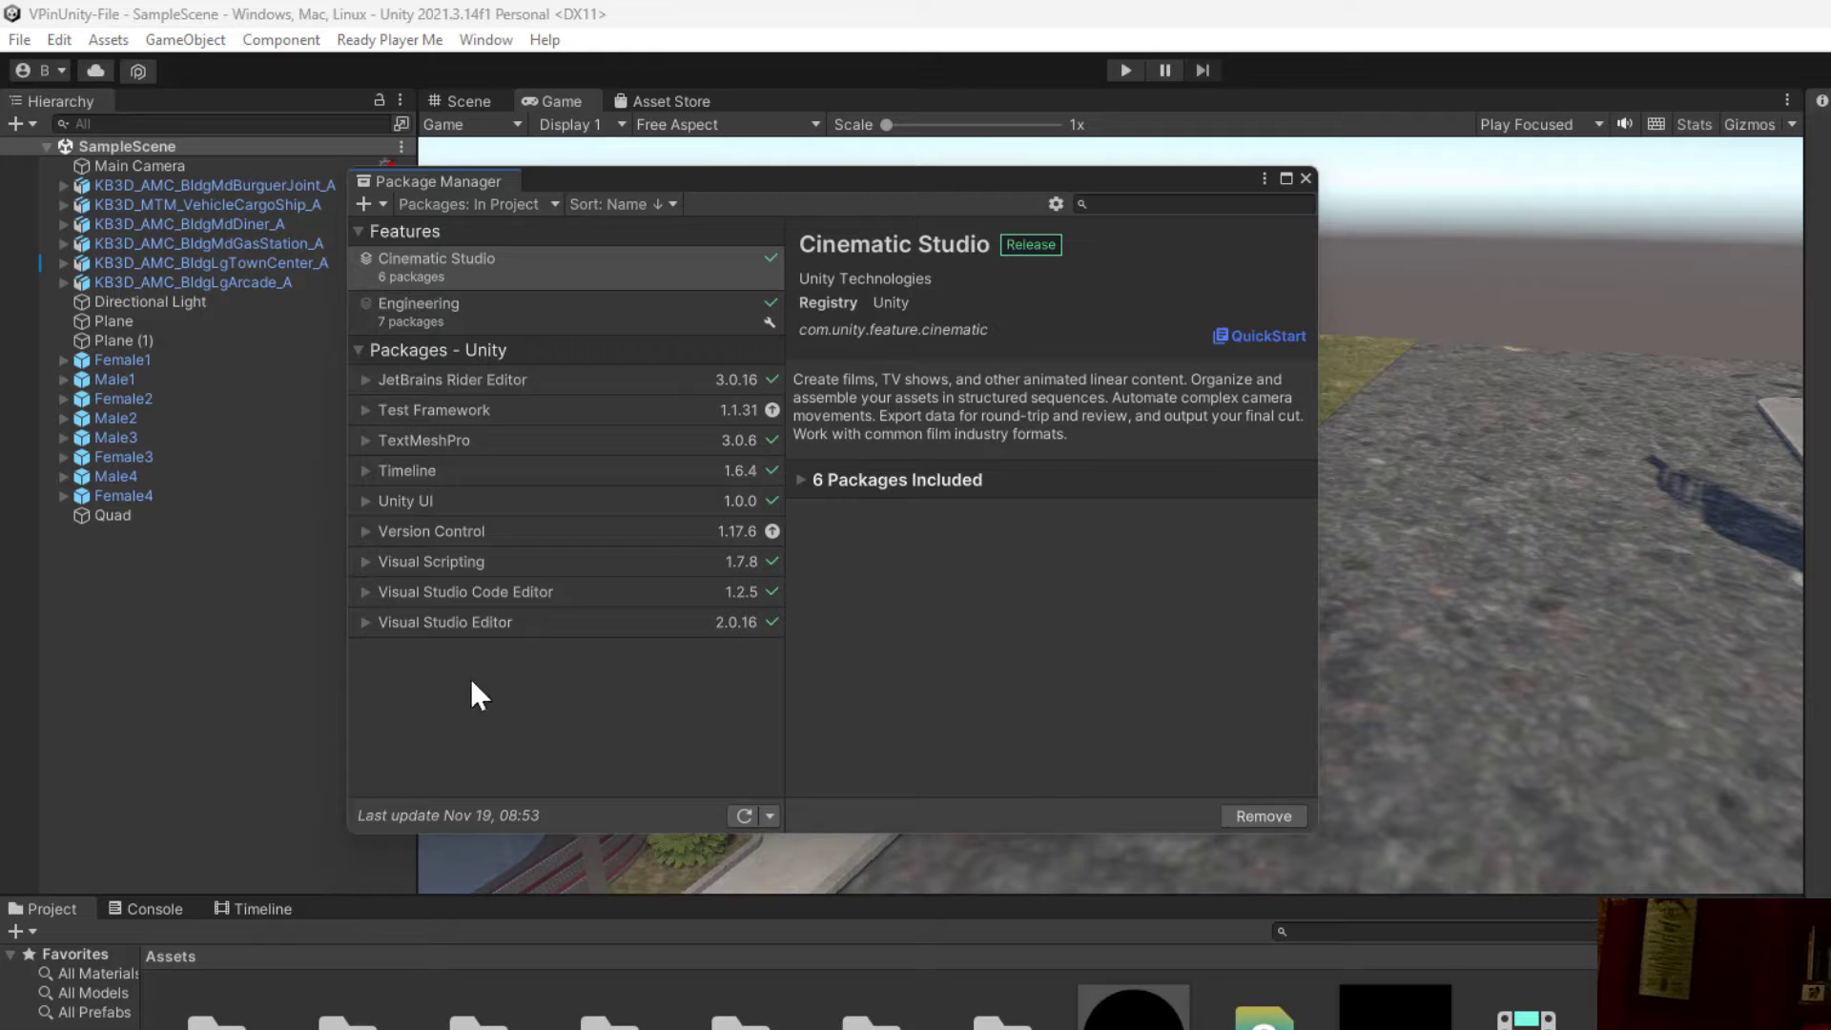
# Step: Close the Package Manager, then open a Timeline window and dock it beside the Console
pyautogui.click(1306, 179)
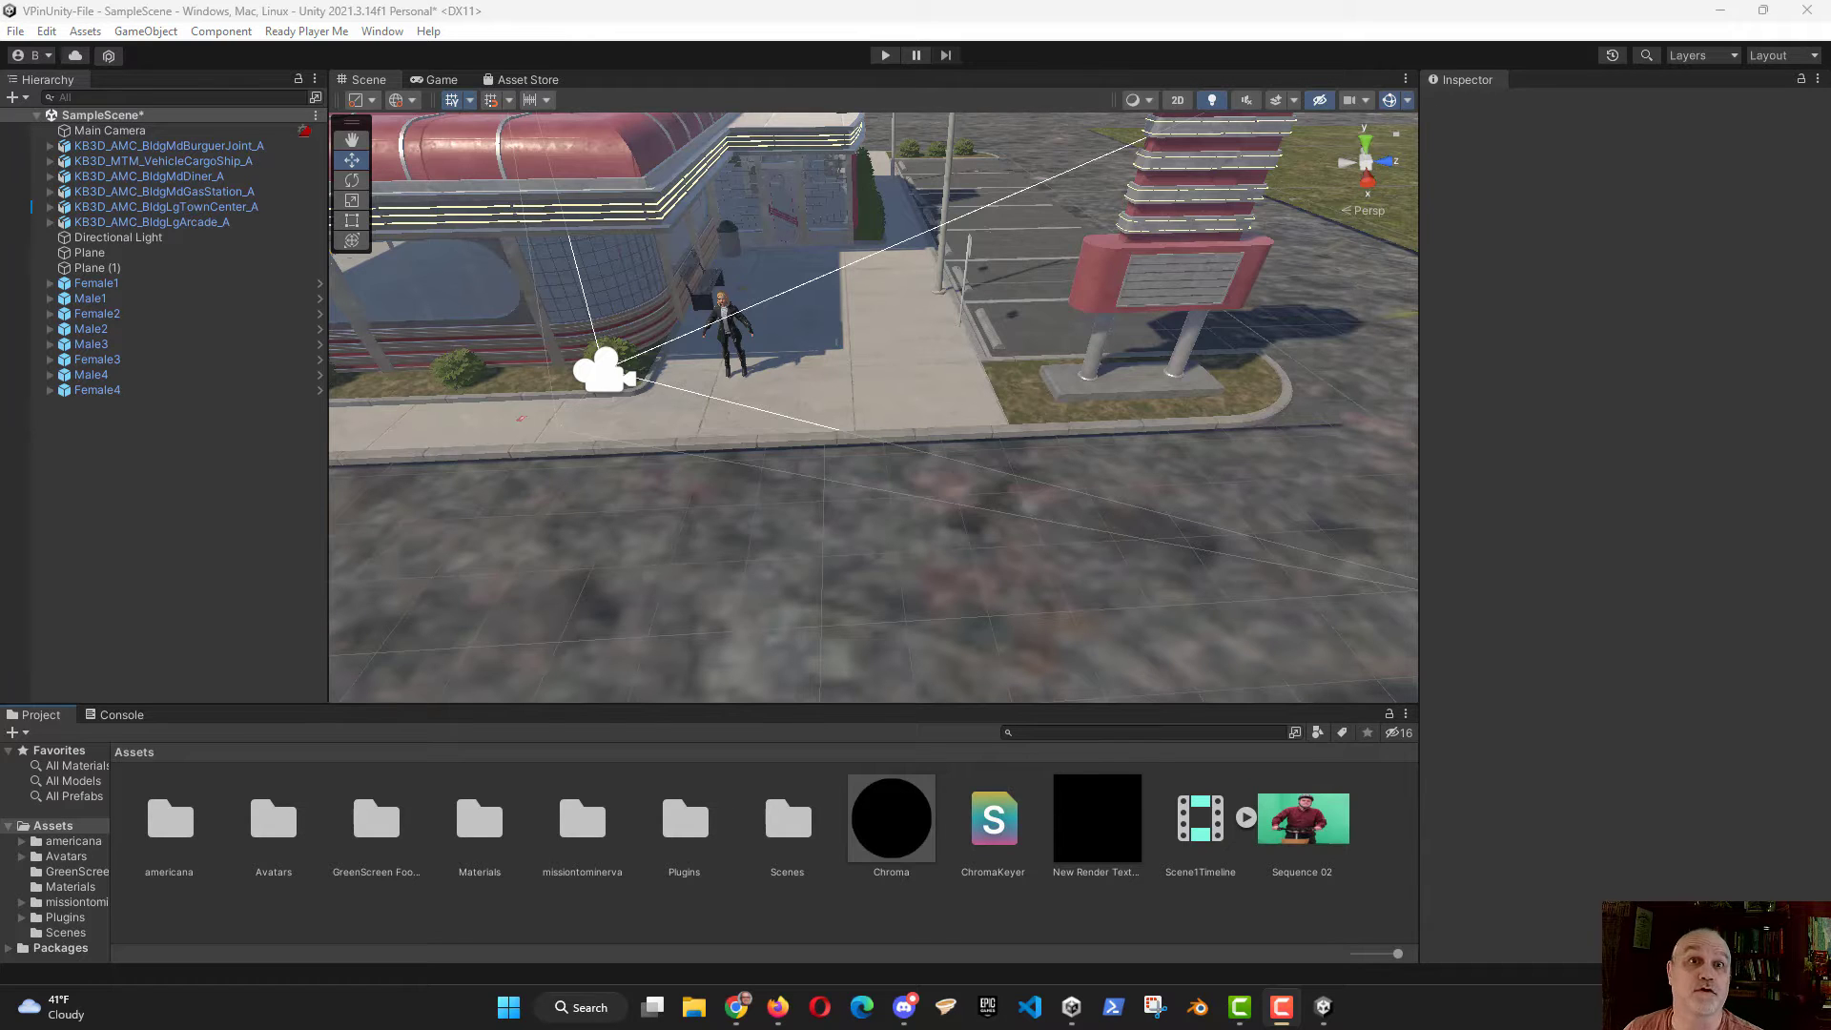
pyautogui.click(380, 36)
pyautogui.moveTo(406, 329)
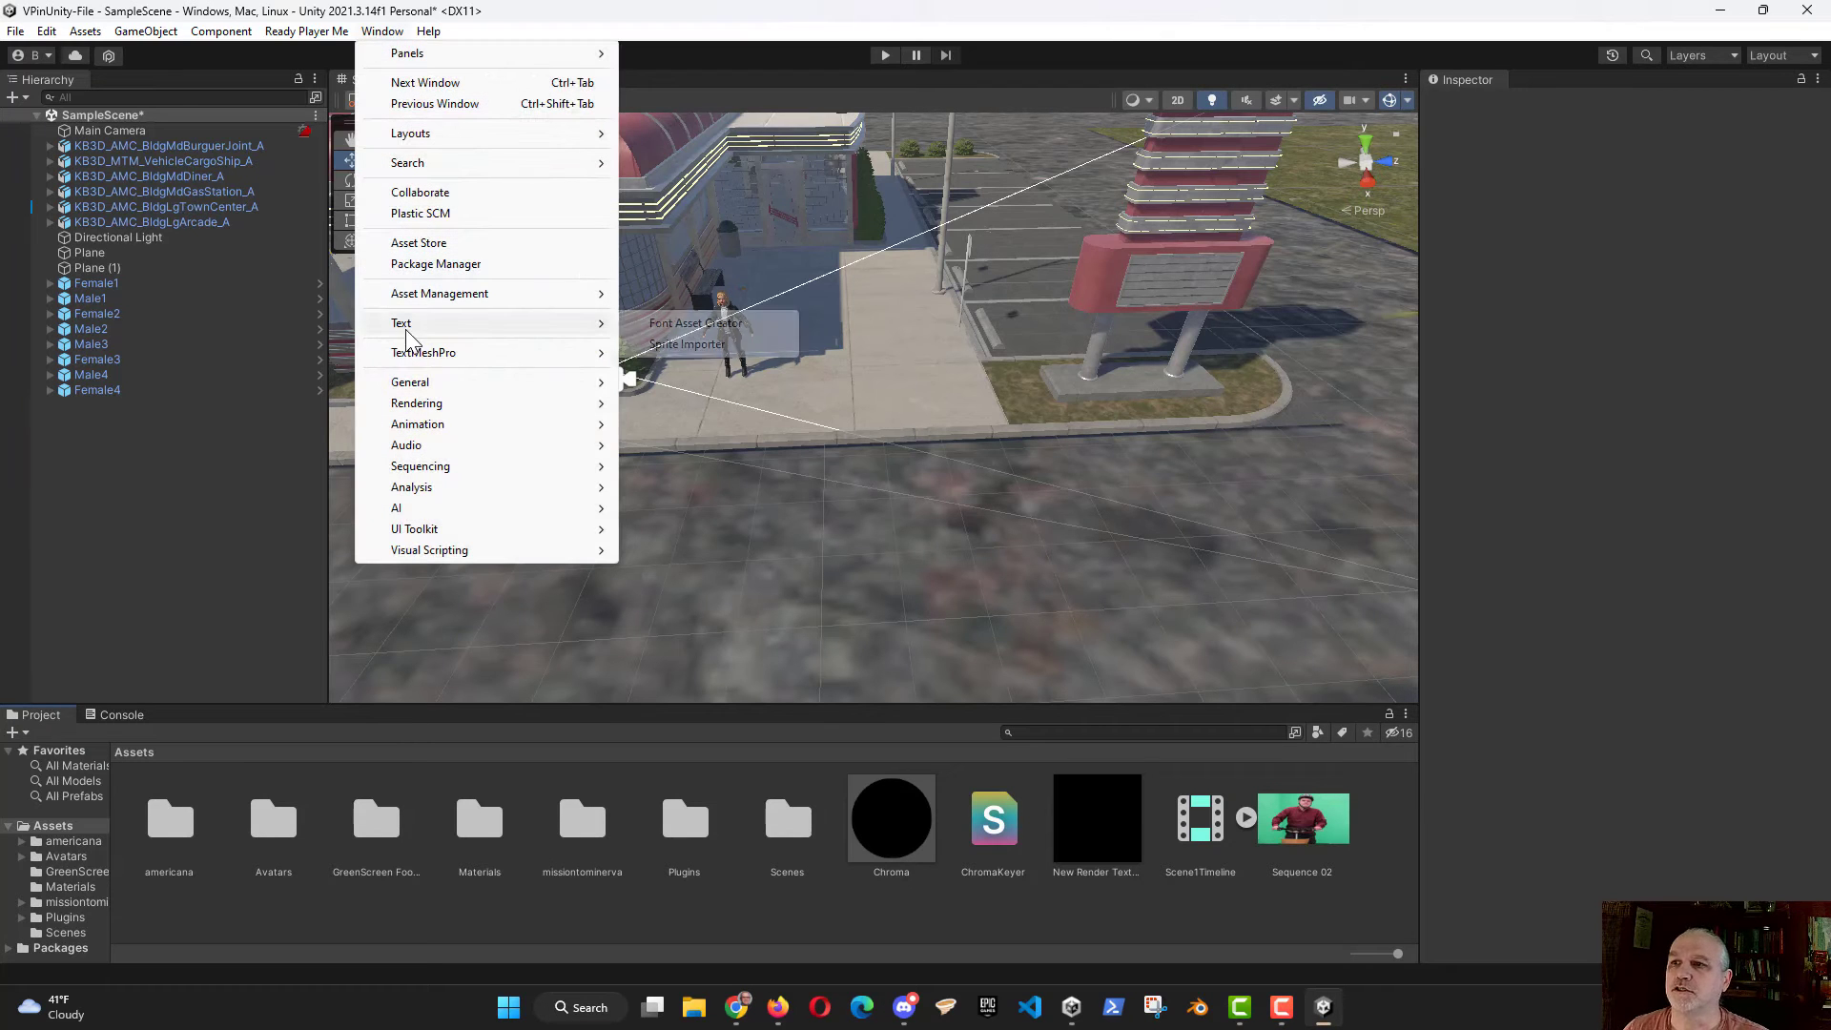
pyautogui.moveTo(434, 472)
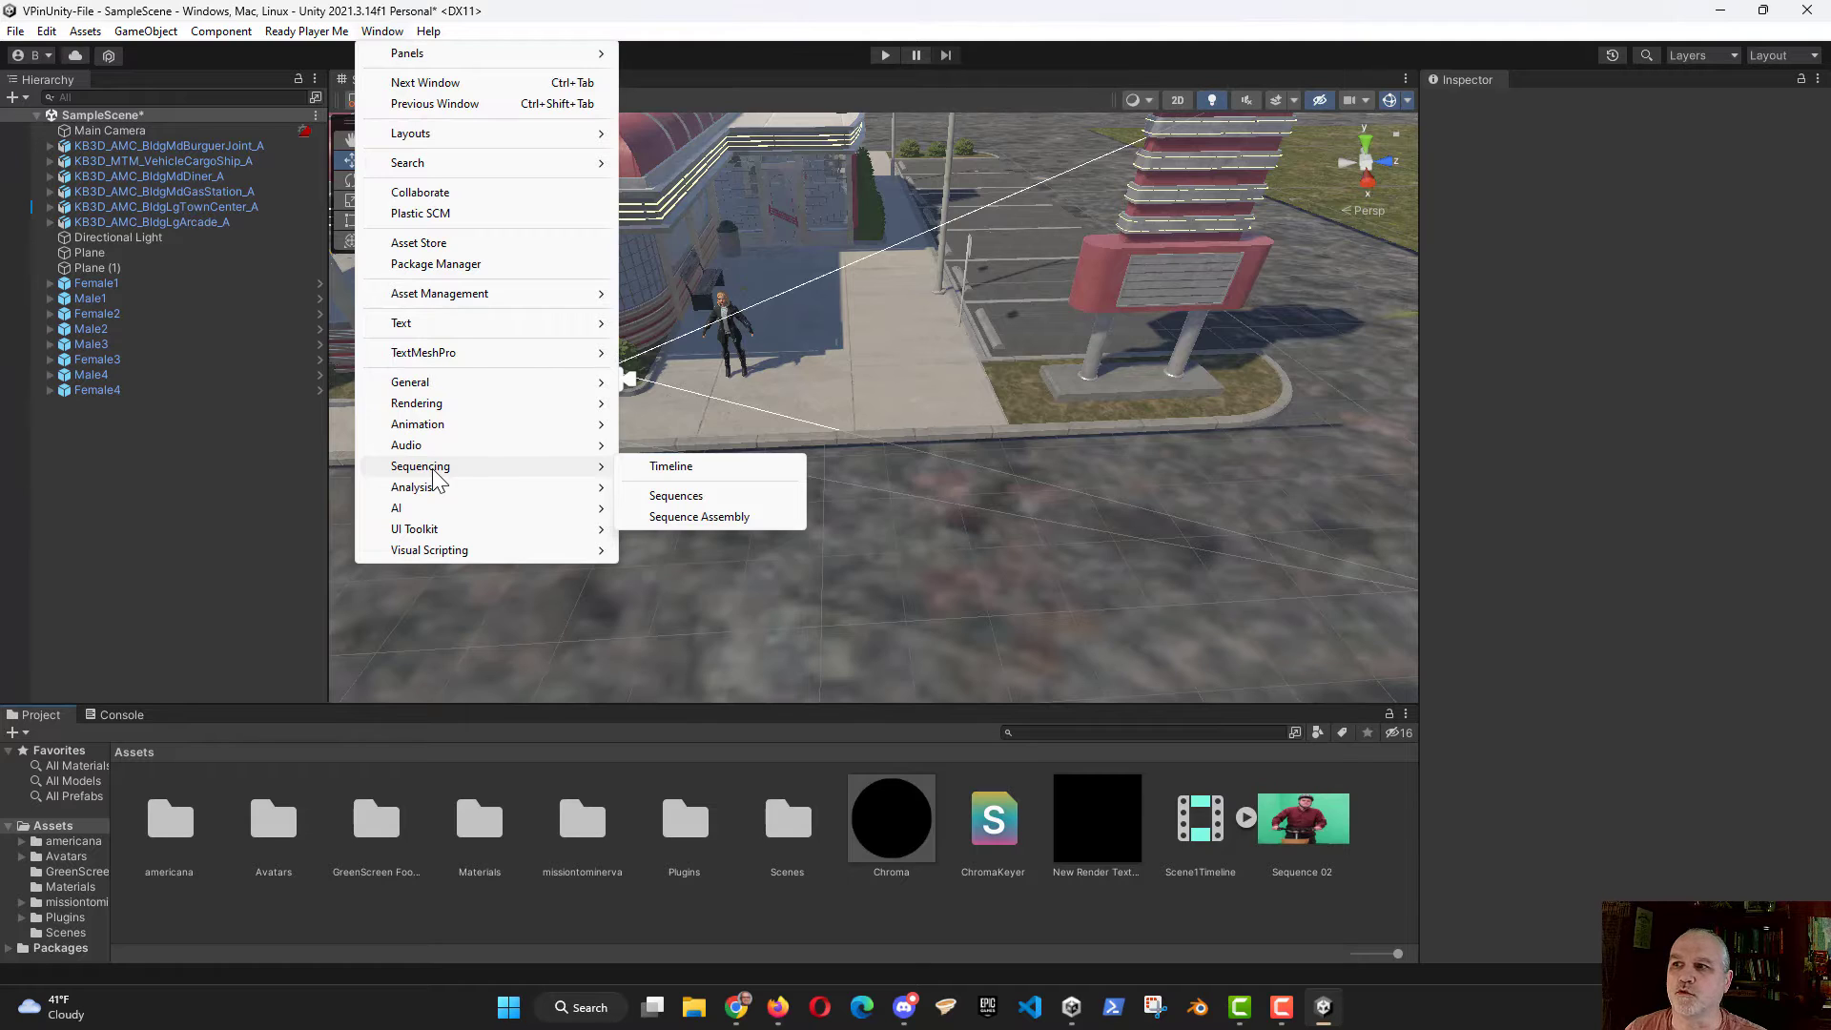
pyautogui.click(671, 467)
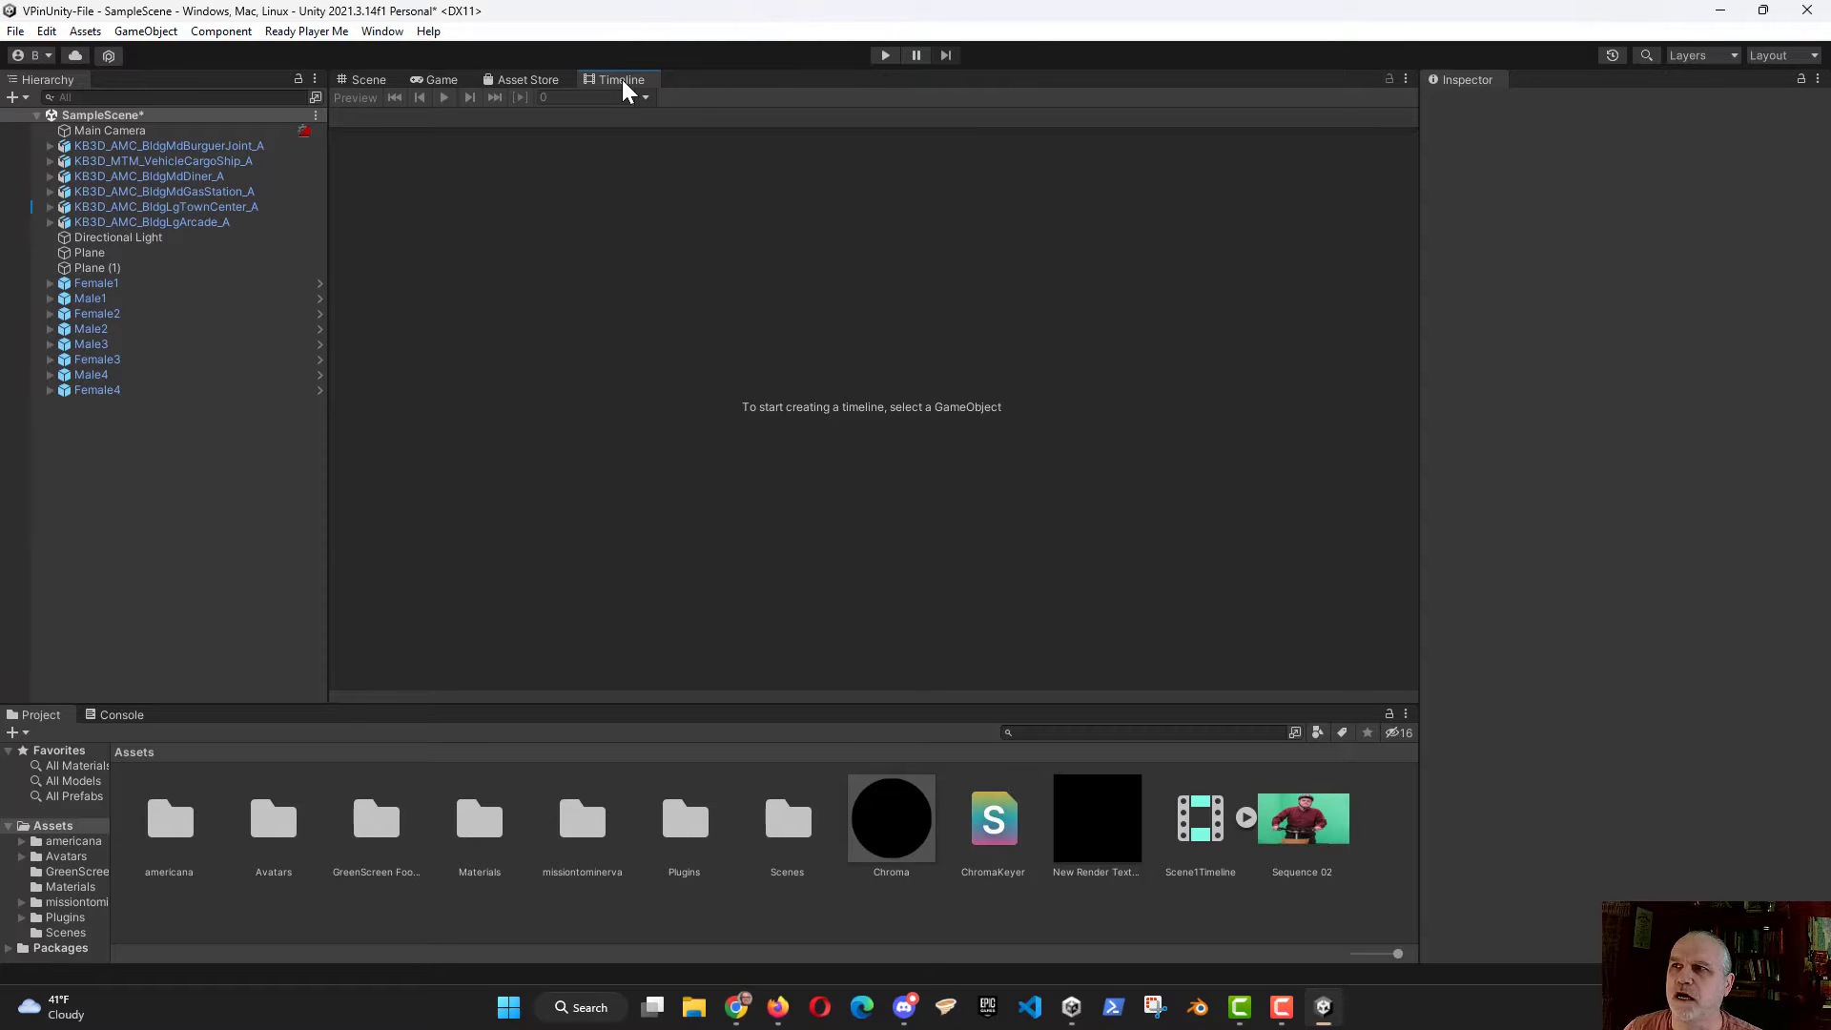
pyautogui.moveTo(624, 82); pyautogui.dragTo(181, 722)
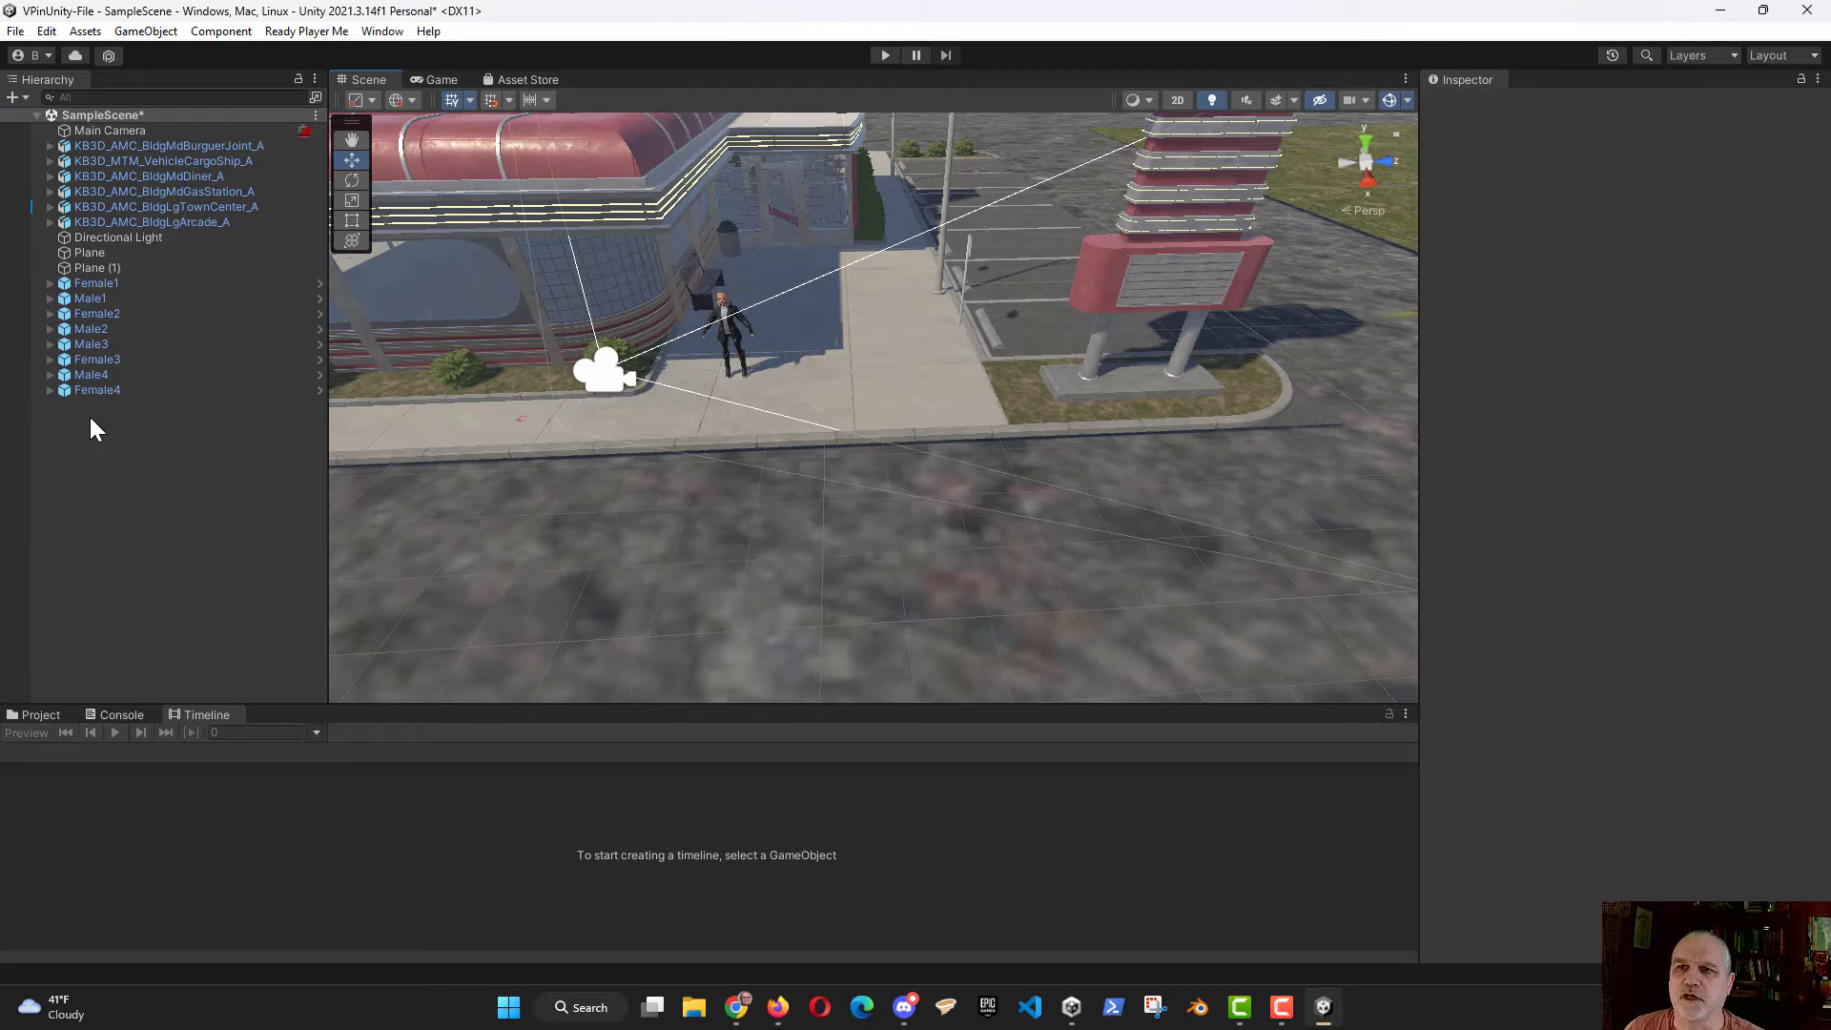
# Step: Create an empty game object in the scene and name it Scene1
pyautogui.rightClick(89, 444)
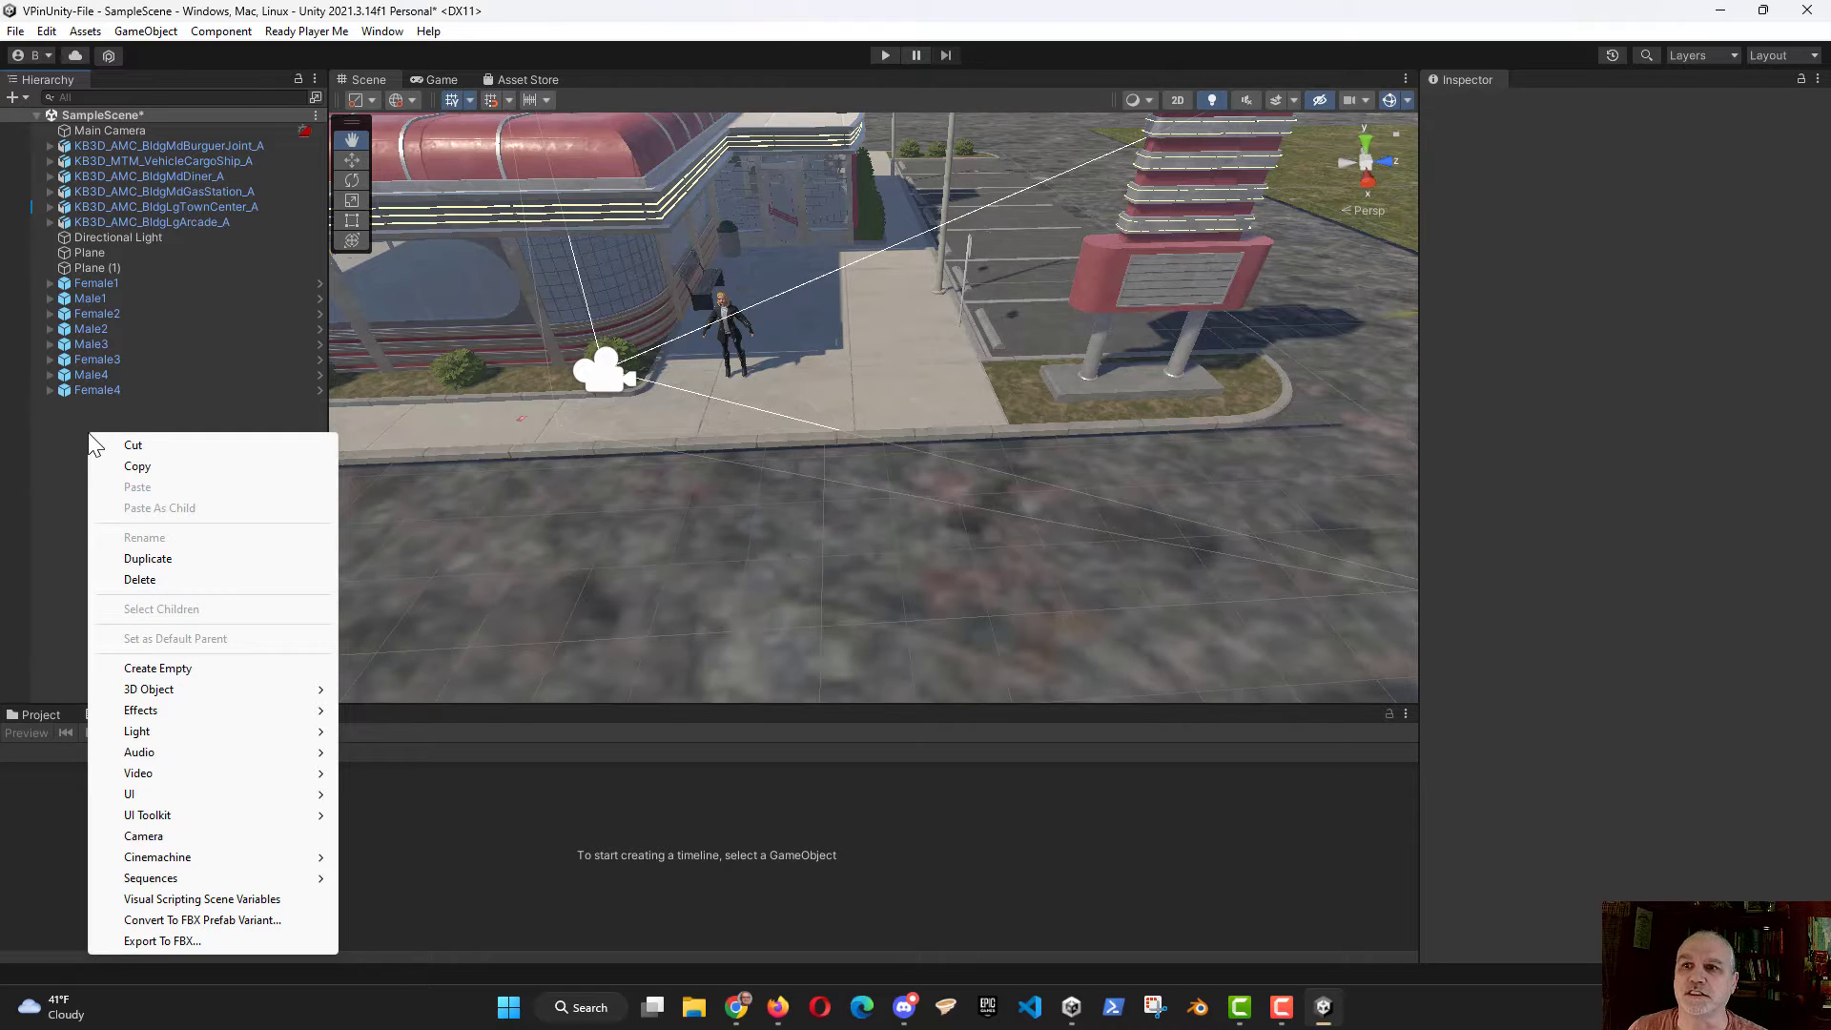
pyautogui.click(174, 674)
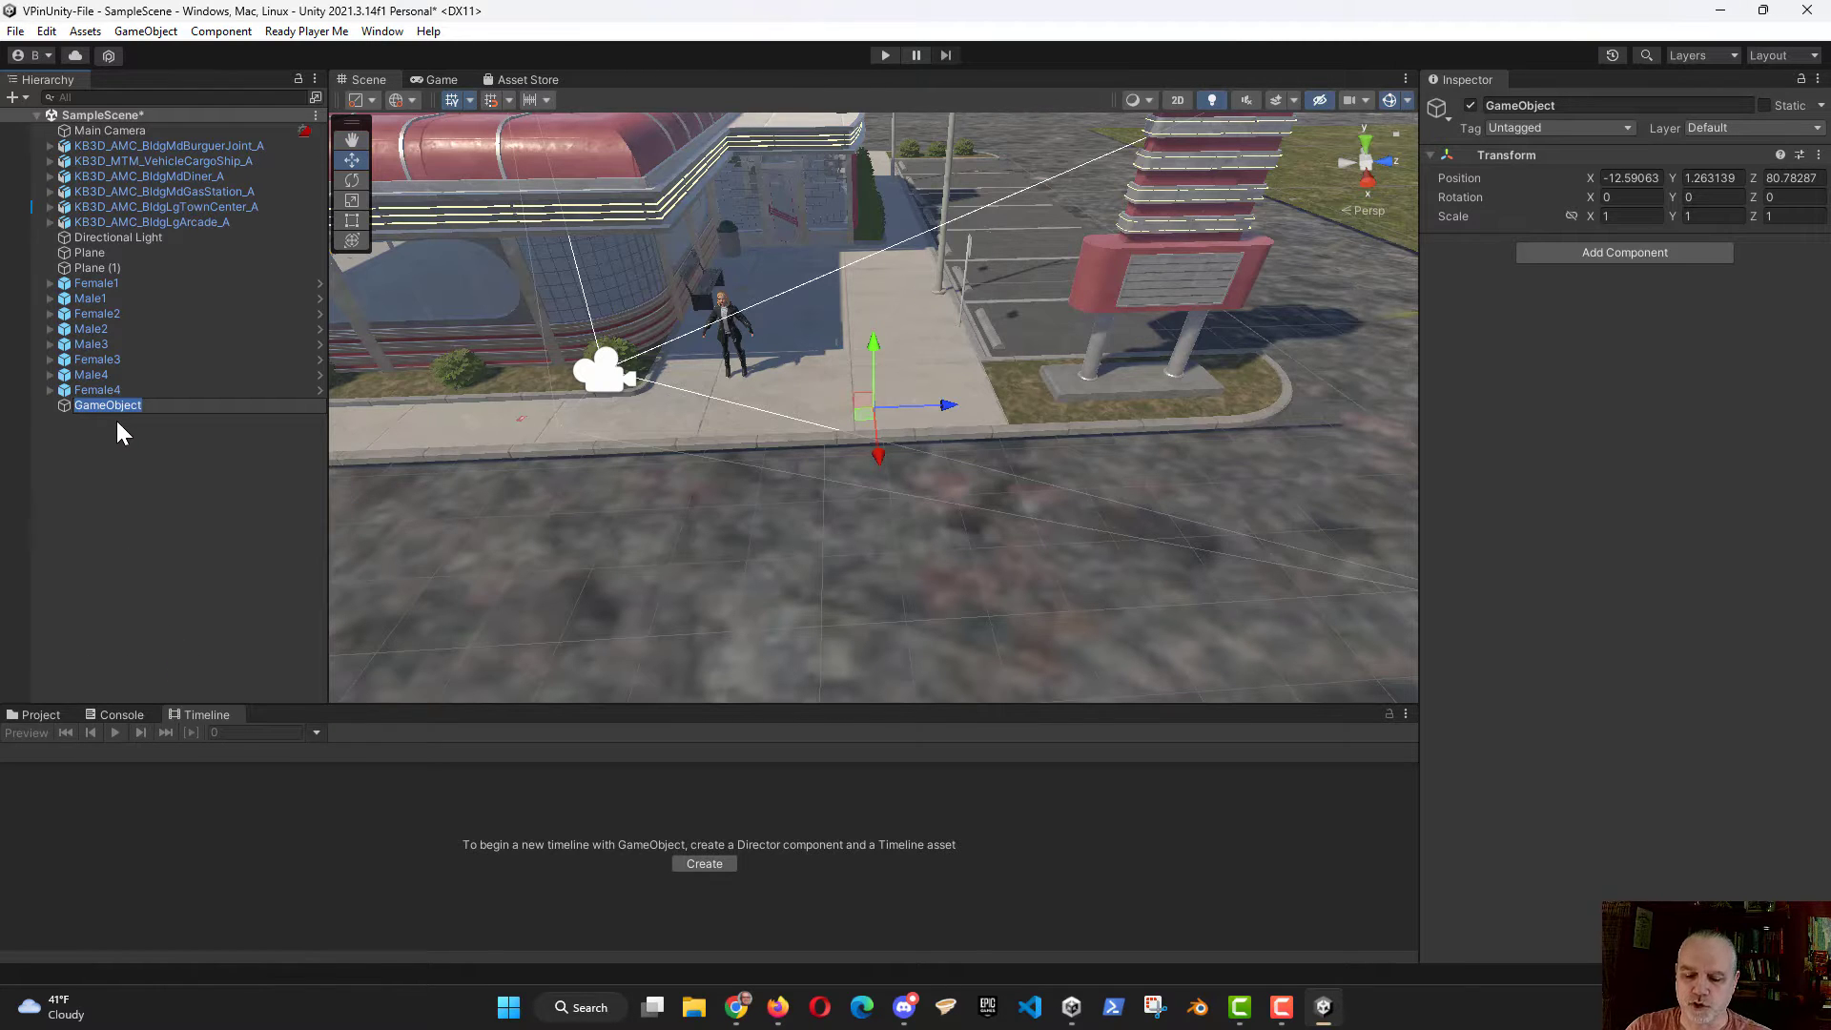
pyautogui.write('Scene1')
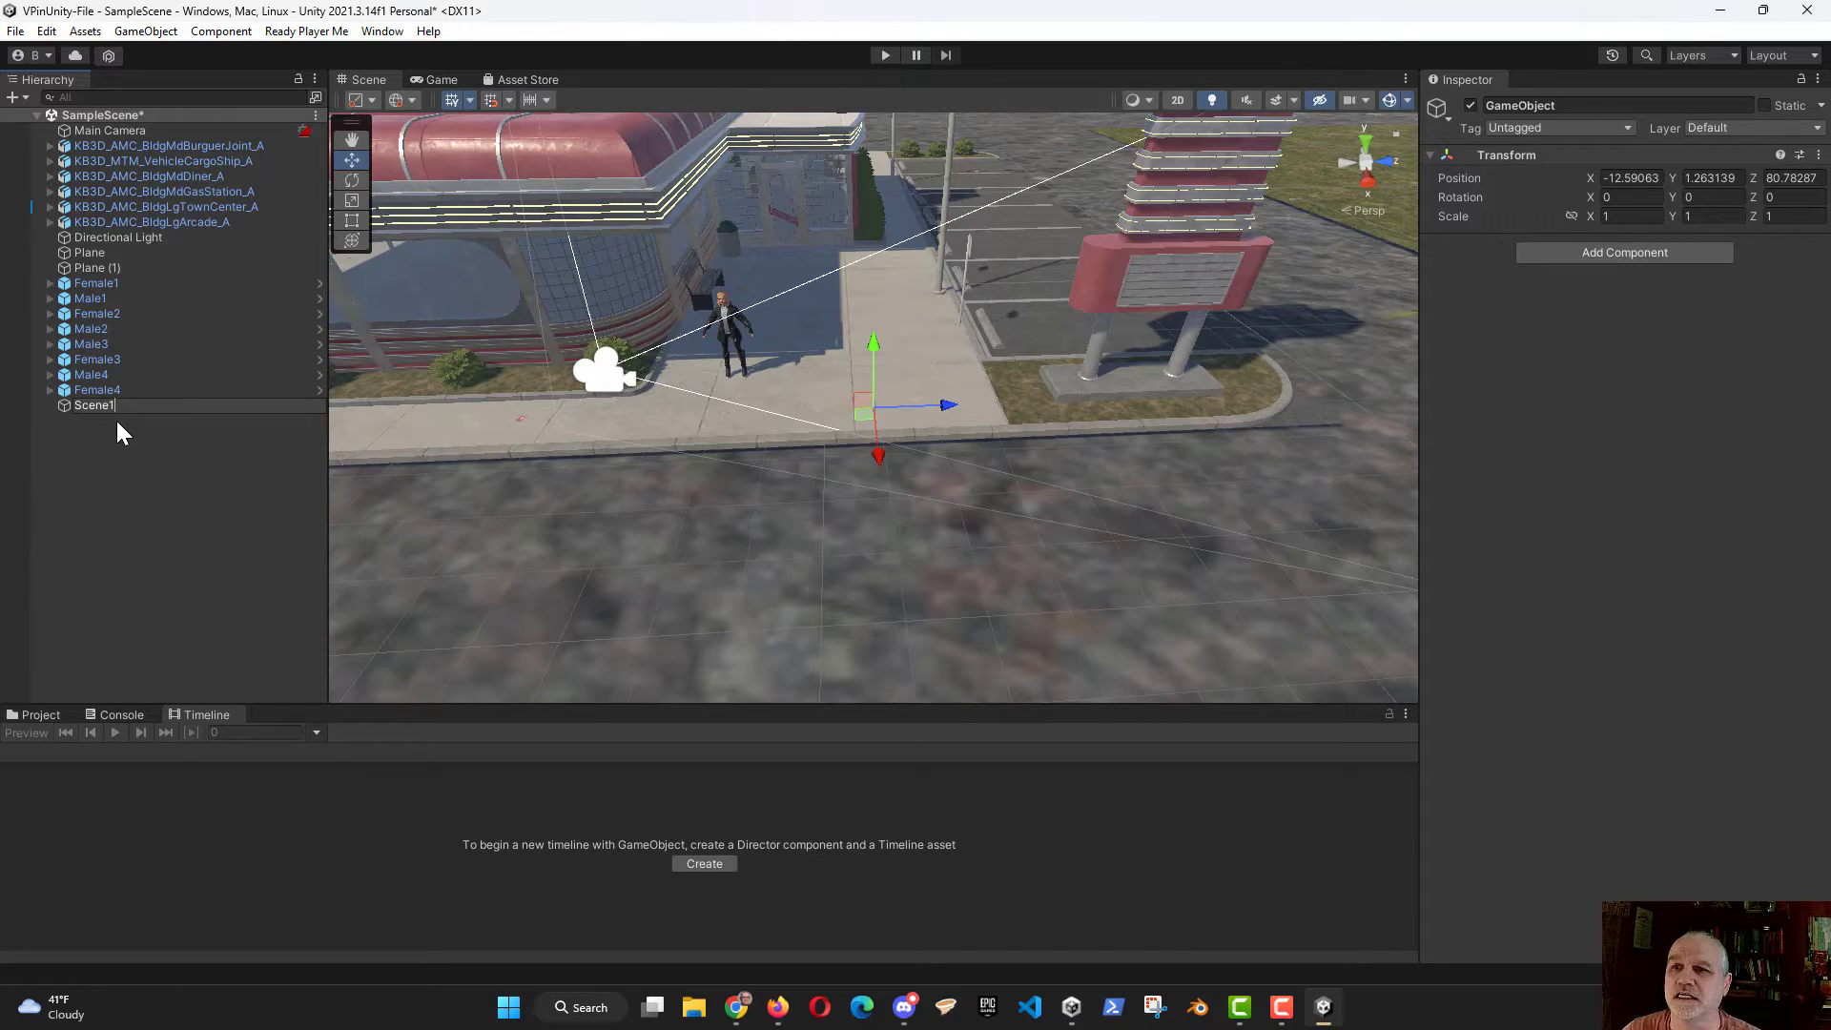
pyautogui.press('Return')
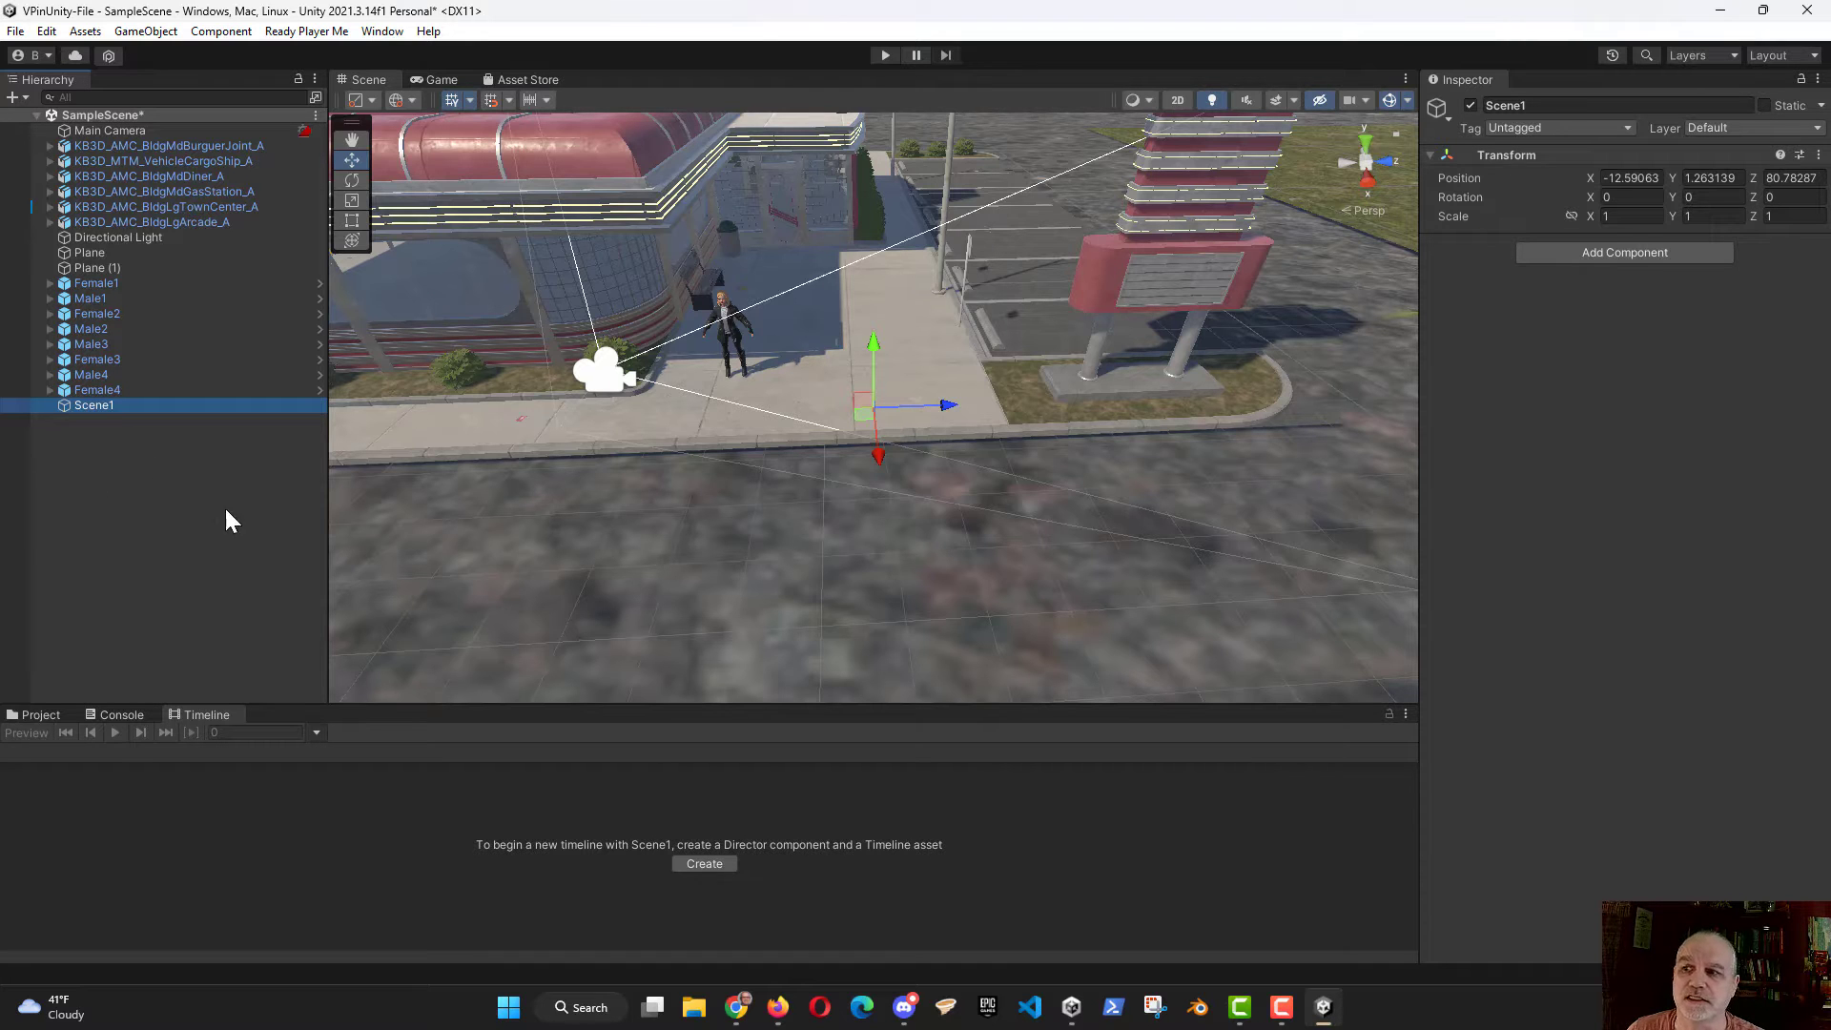
# Step: Create a timeline for Scene1, overwriting Scene1Timeline.playable in the Assets folder, and add a Cinemachine track to it
pyautogui.click(706, 864)
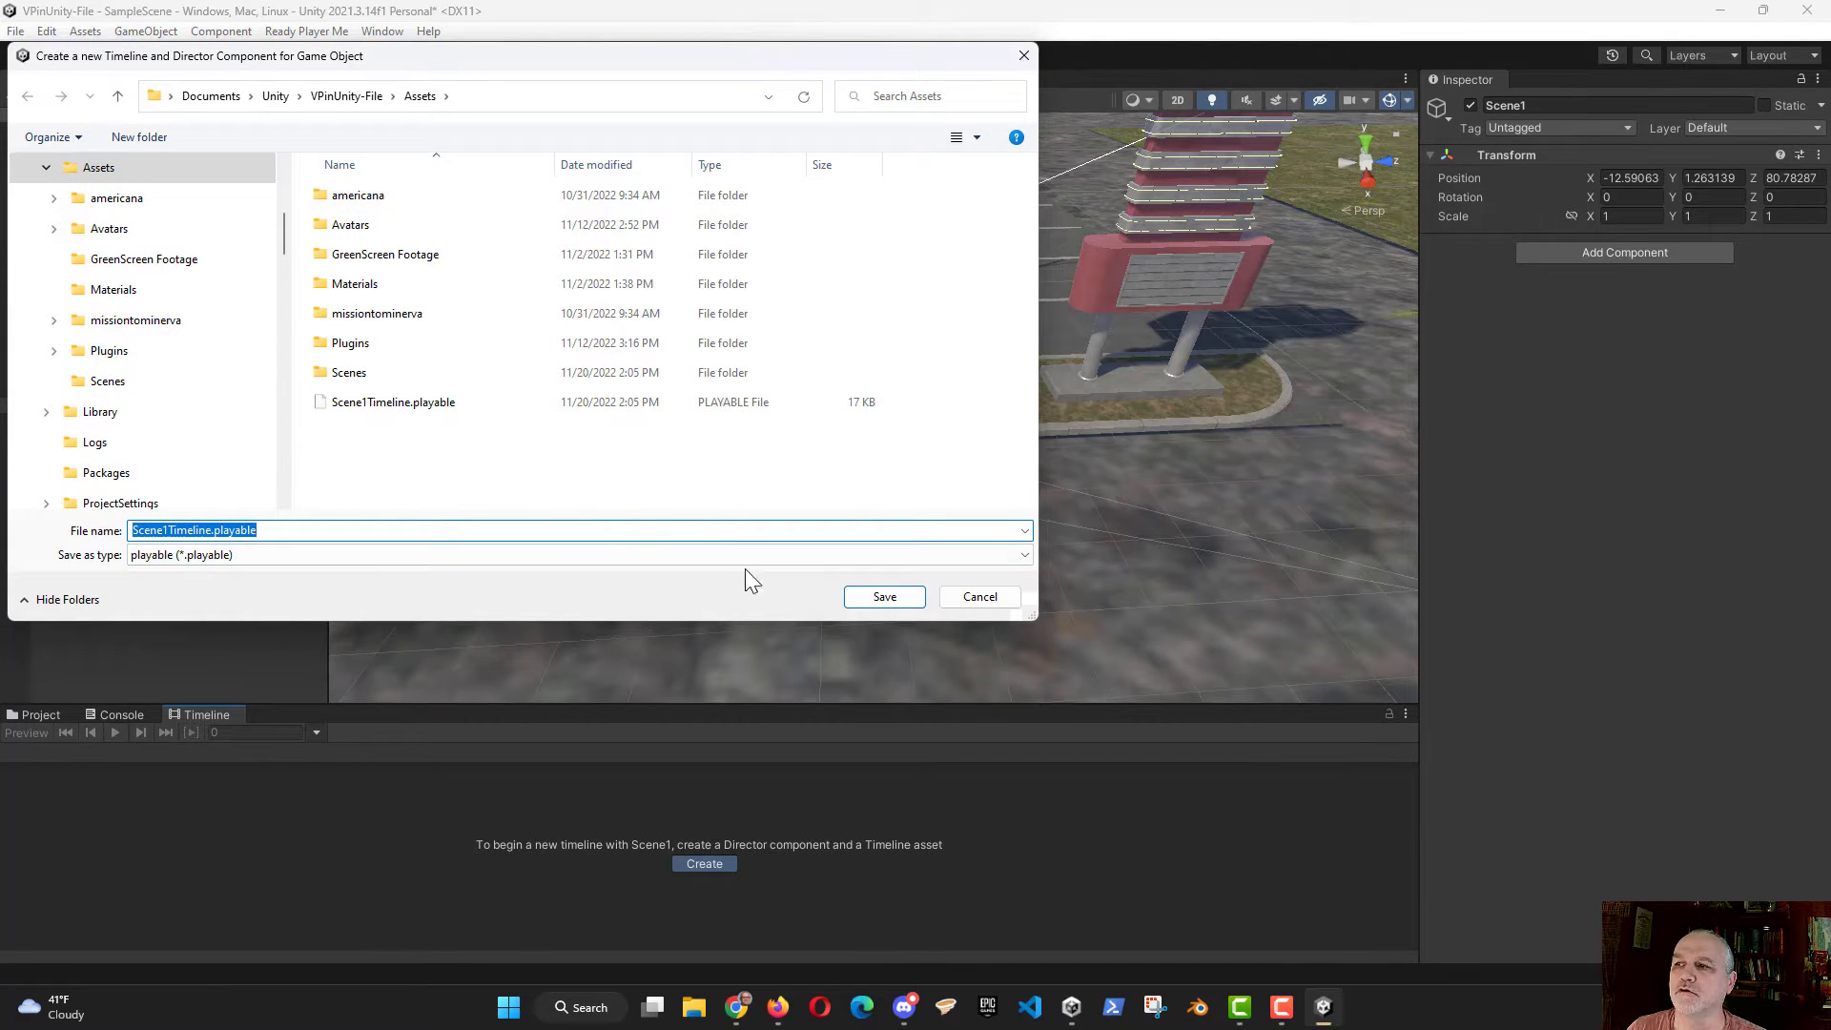
pyautogui.click(879, 598)
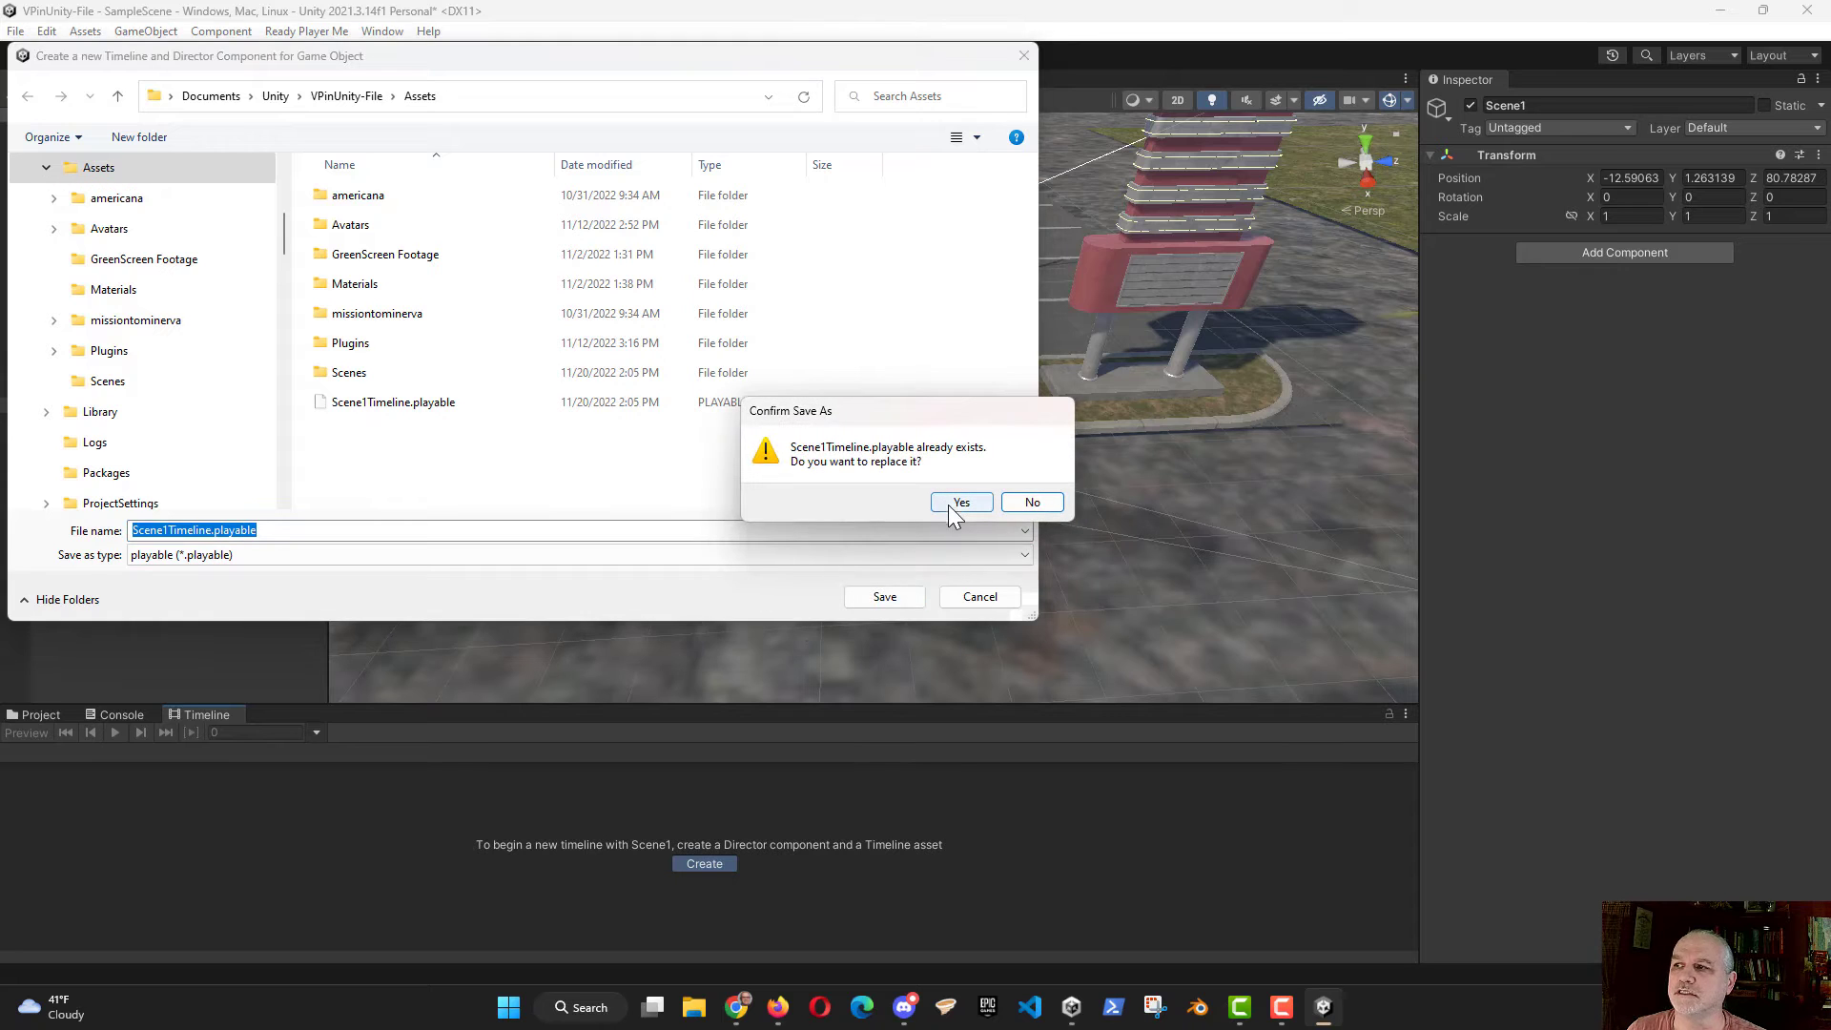
pyautogui.click(958, 505)
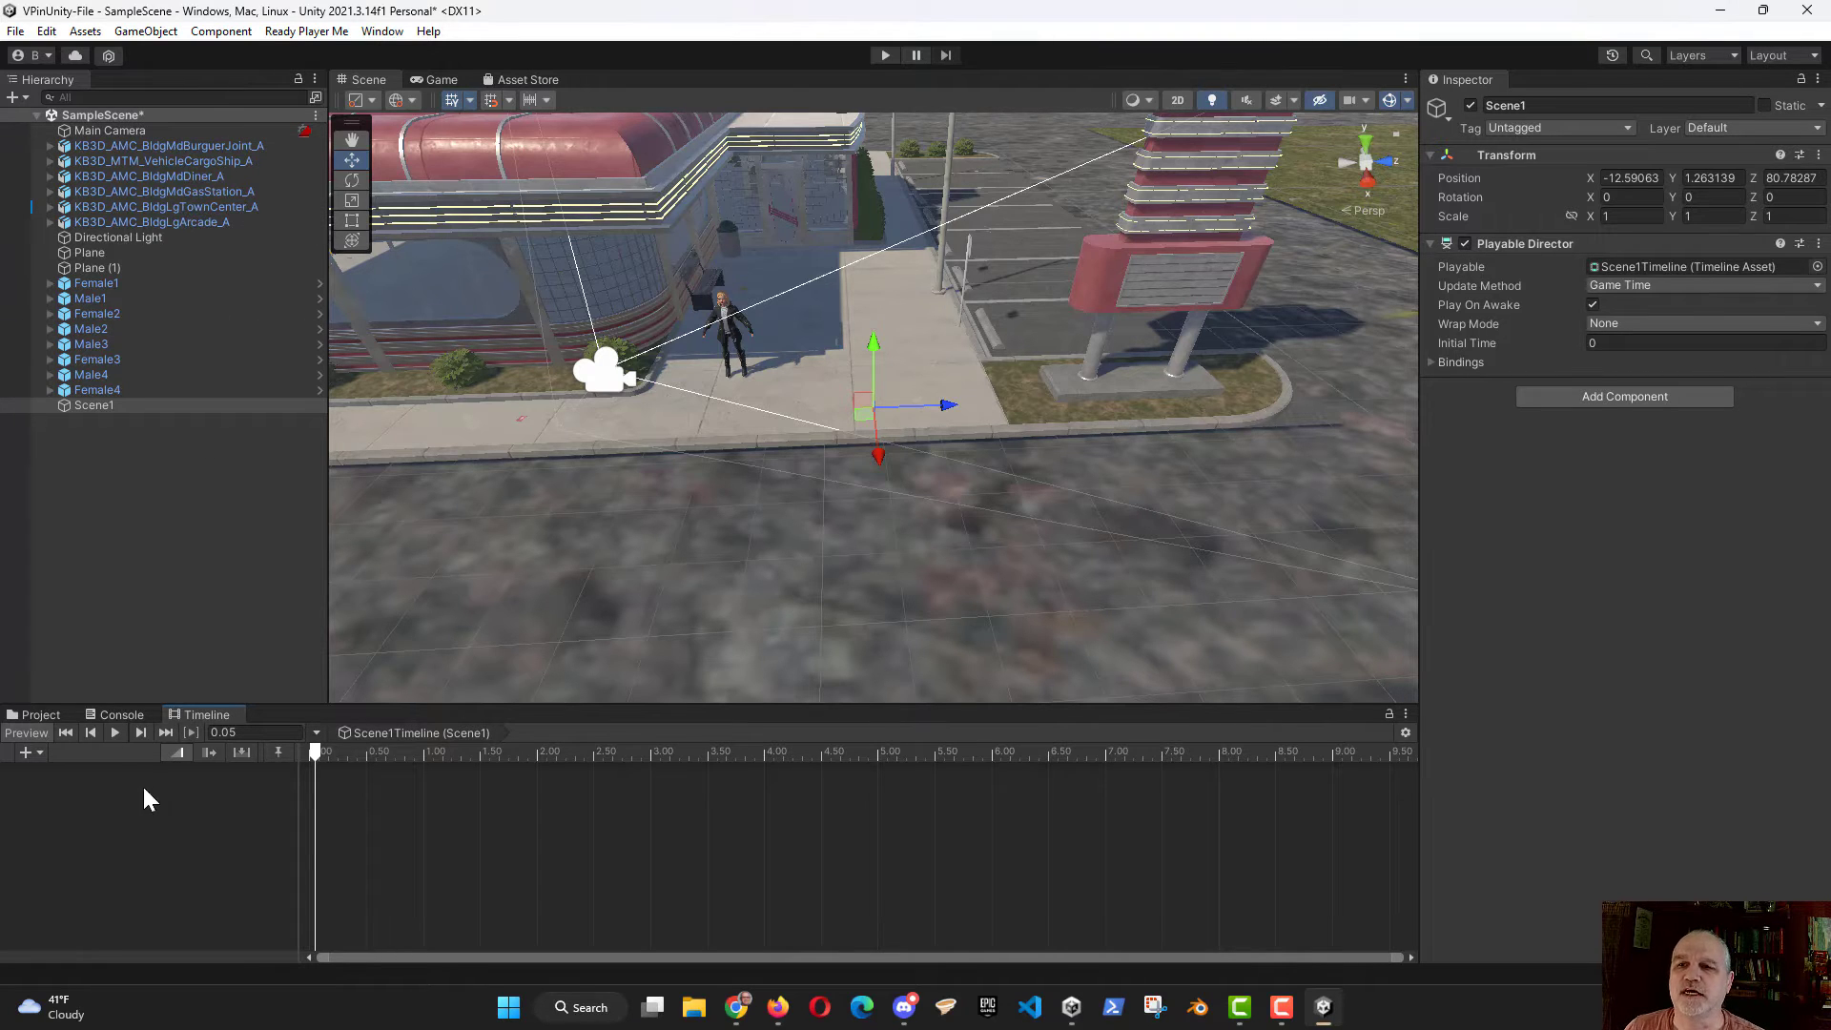
pyautogui.click(25, 753)
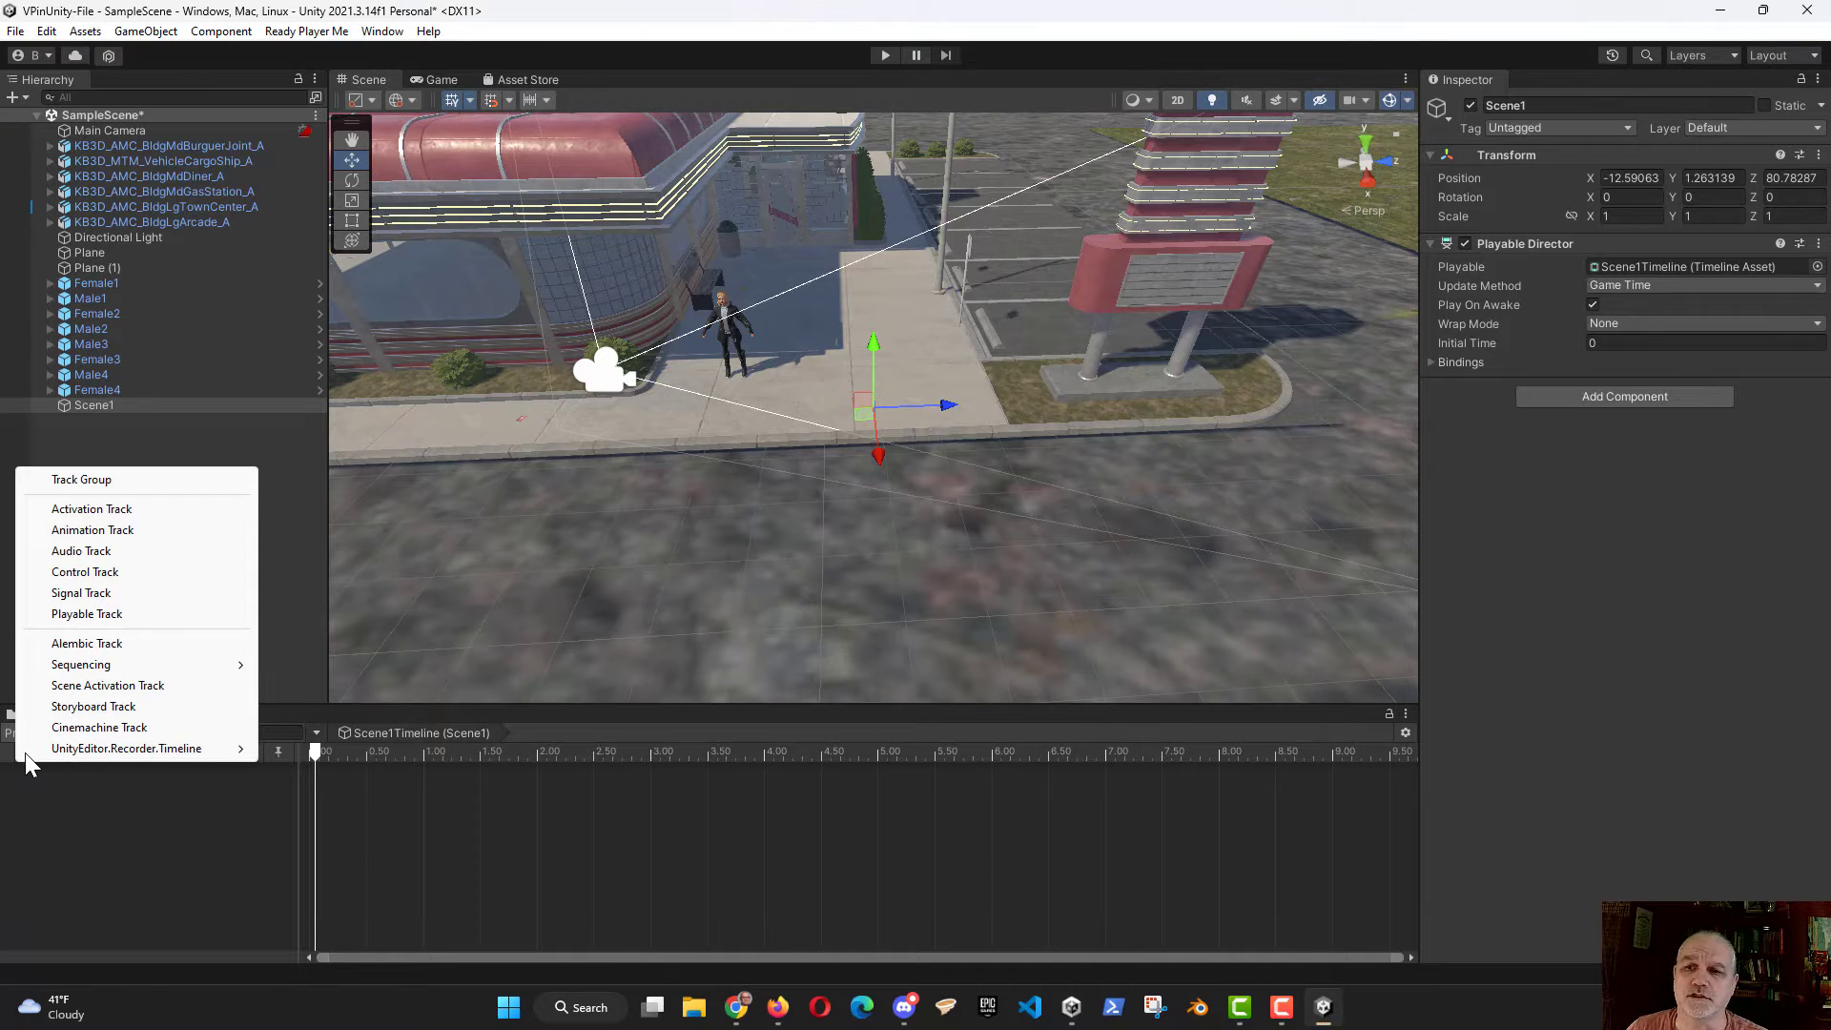
pyautogui.click(91, 729)
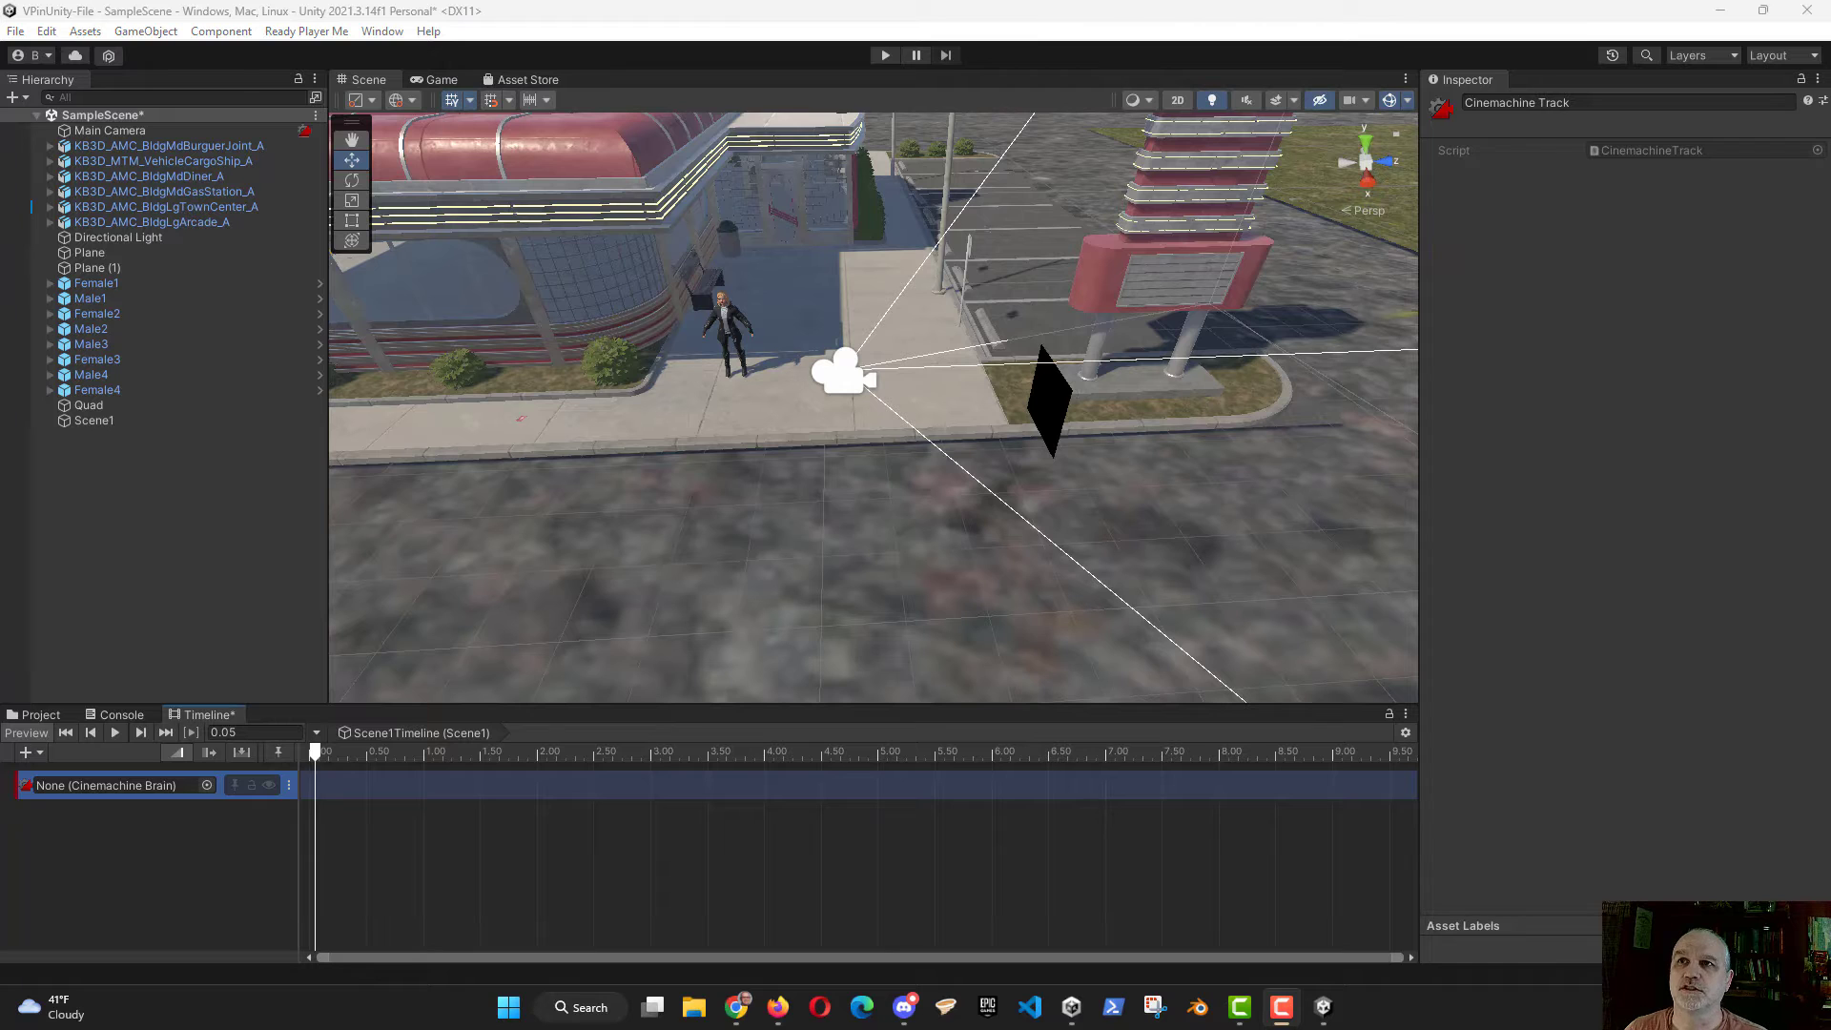
# Step: Add two Cinemachine virtual cameras to the scene with their default names
pyautogui.click(151, 32)
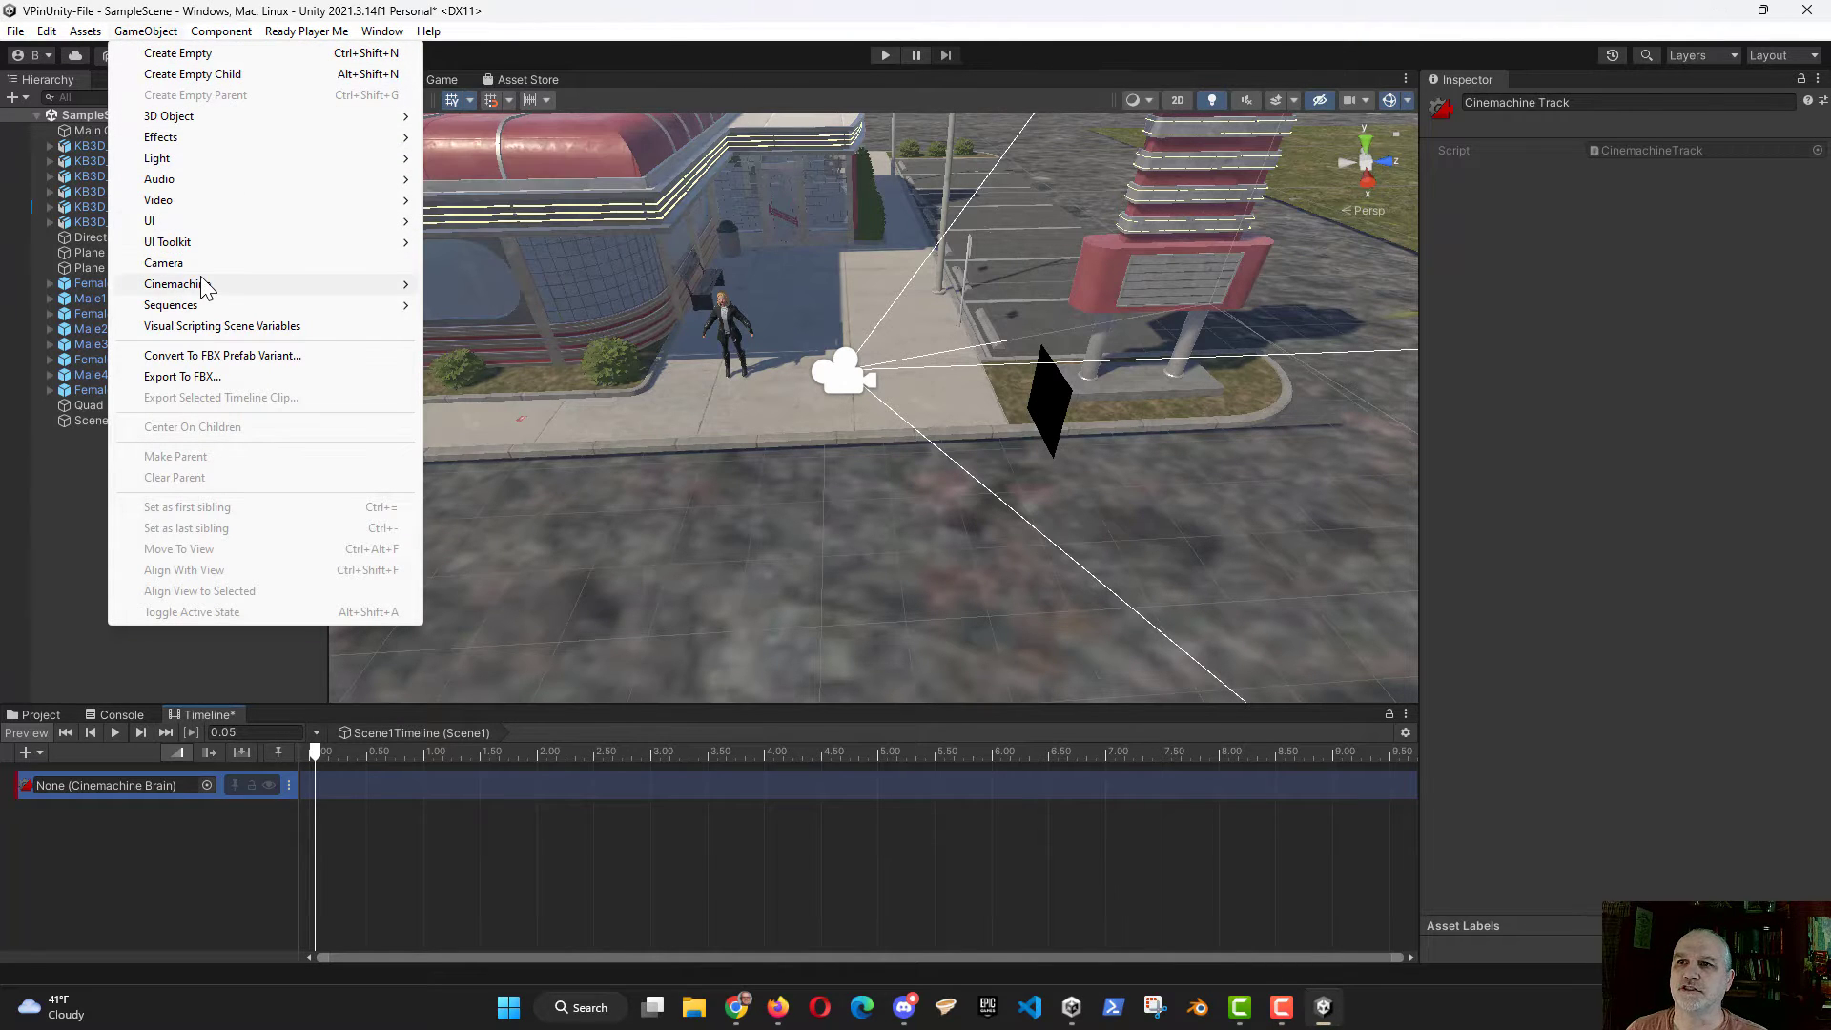
pyautogui.moveTo(205, 286)
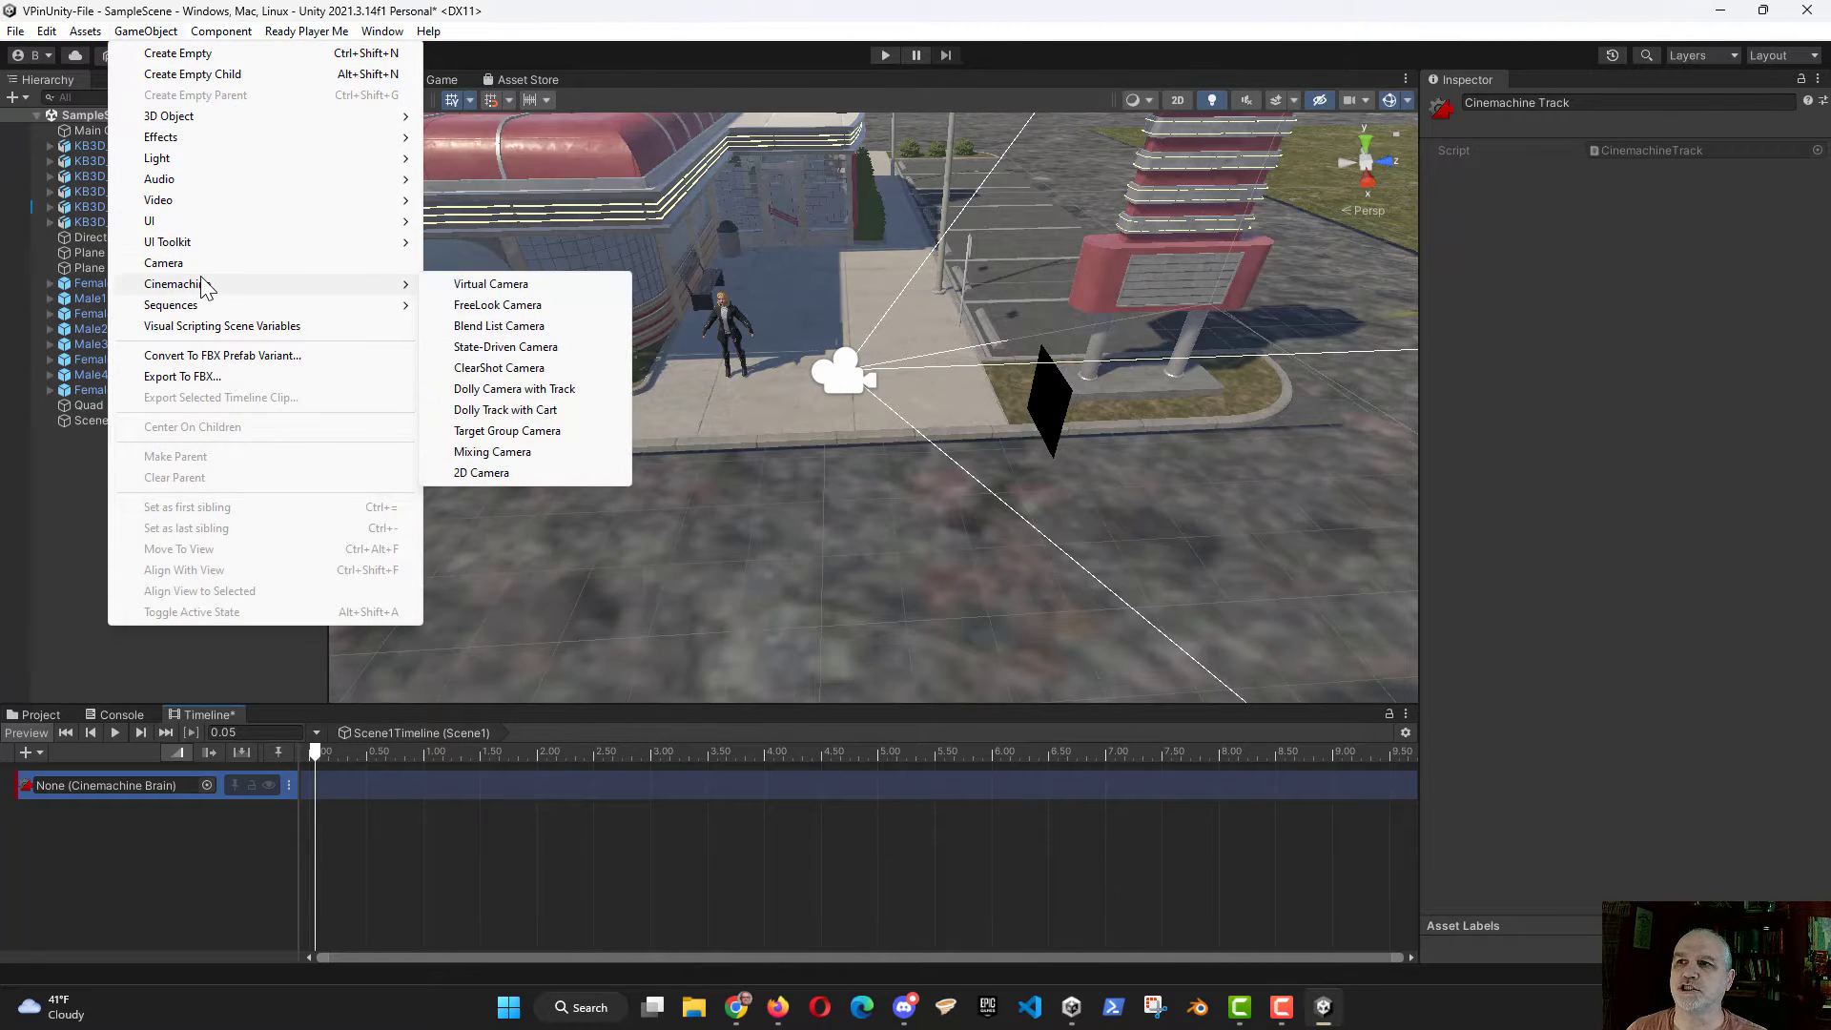
pyautogui.click(486, 285)
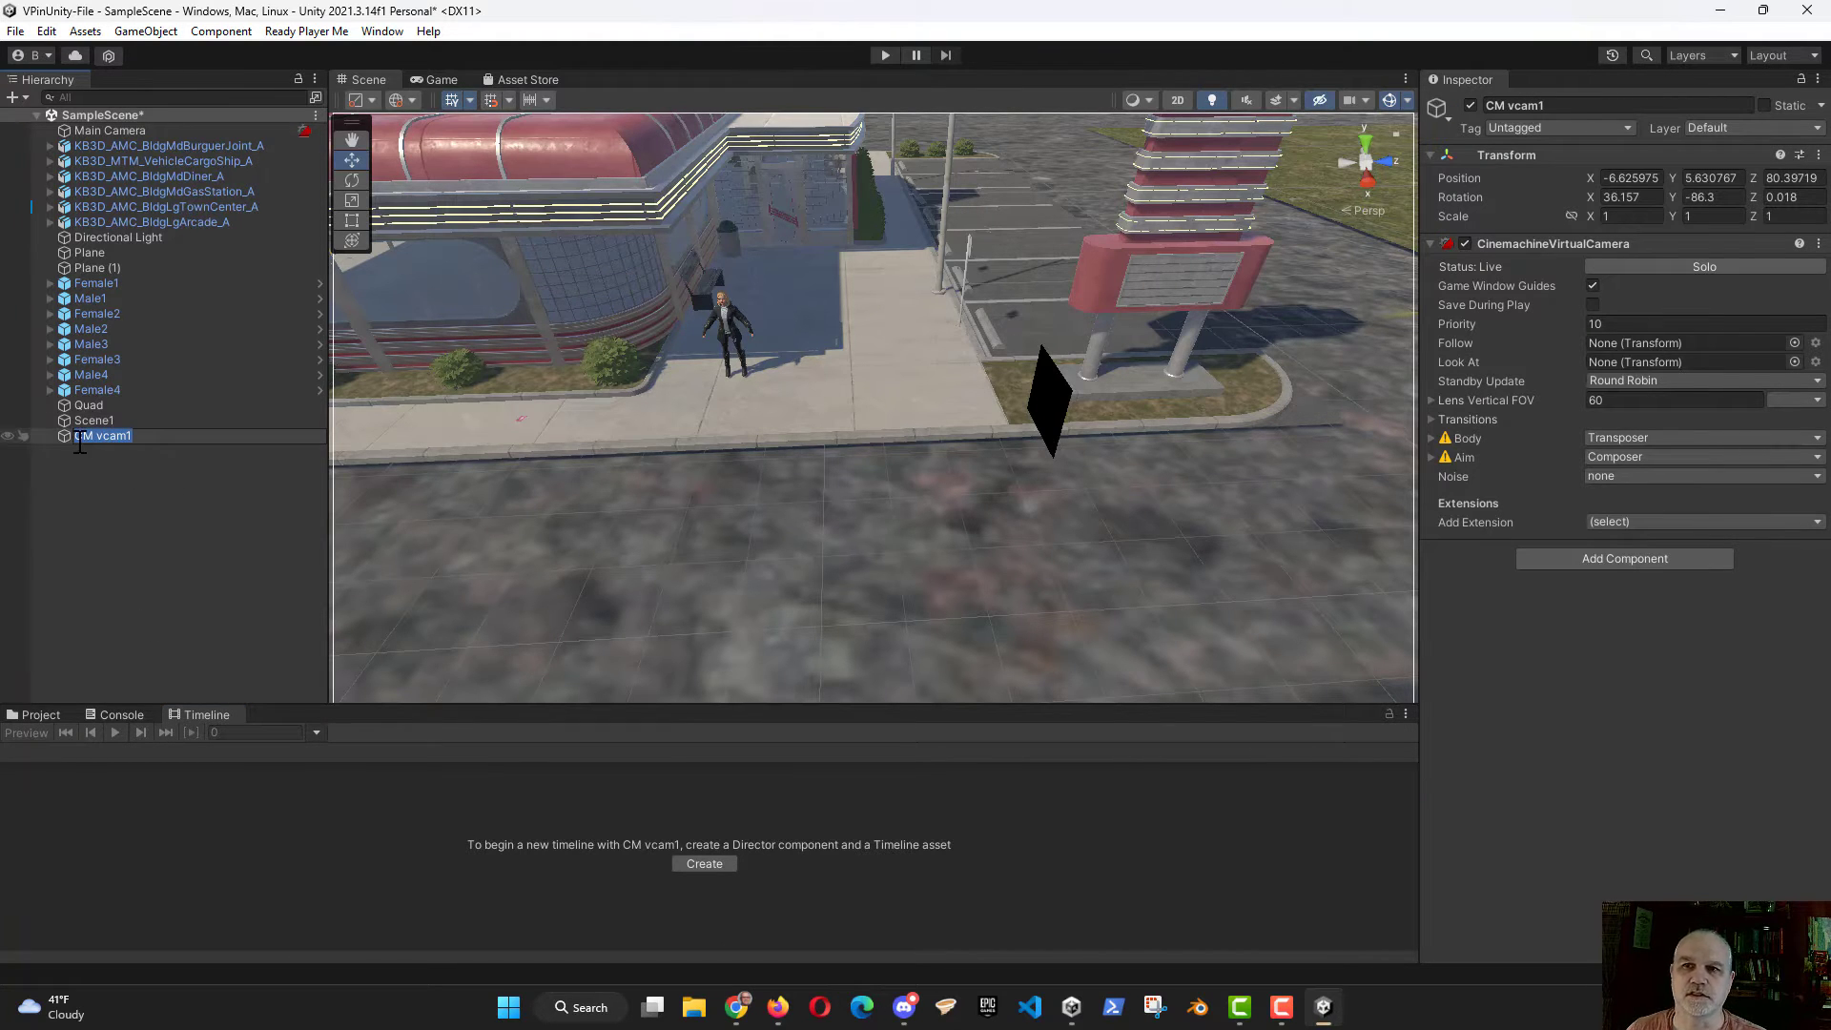
pyautogui.click(118, 516)
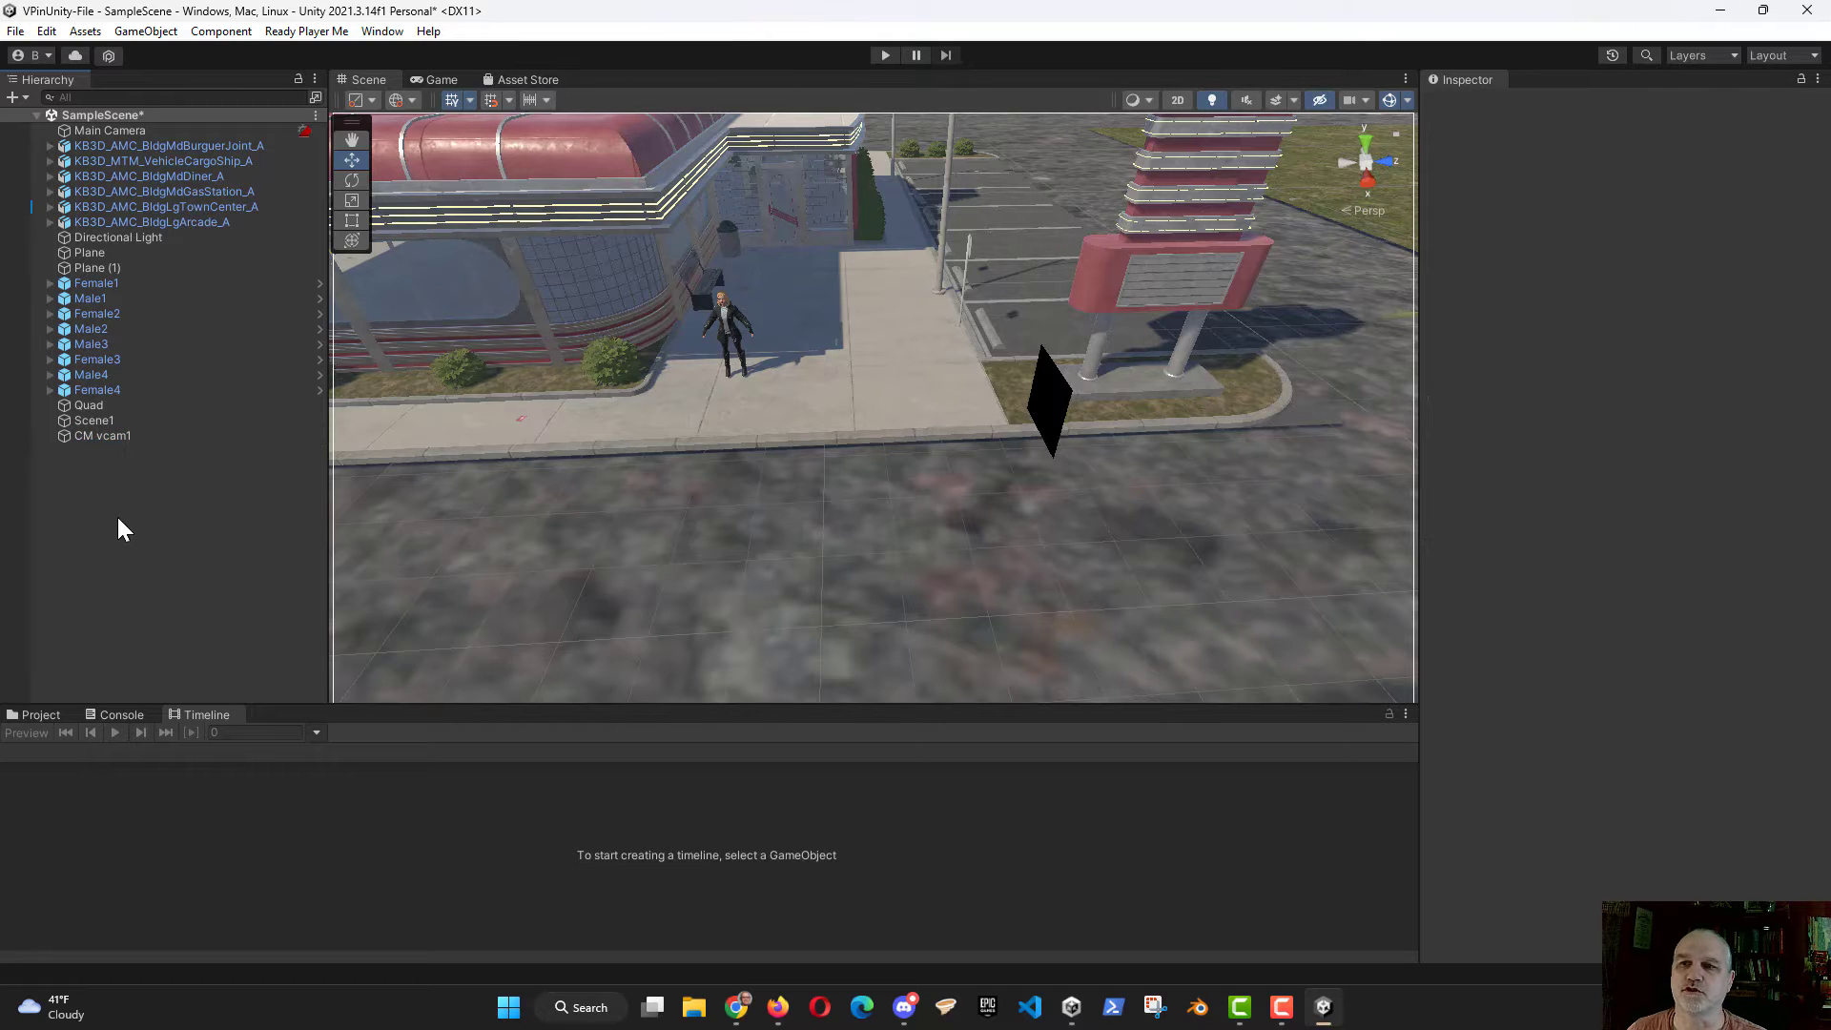
pyautogui.click(172, 35)
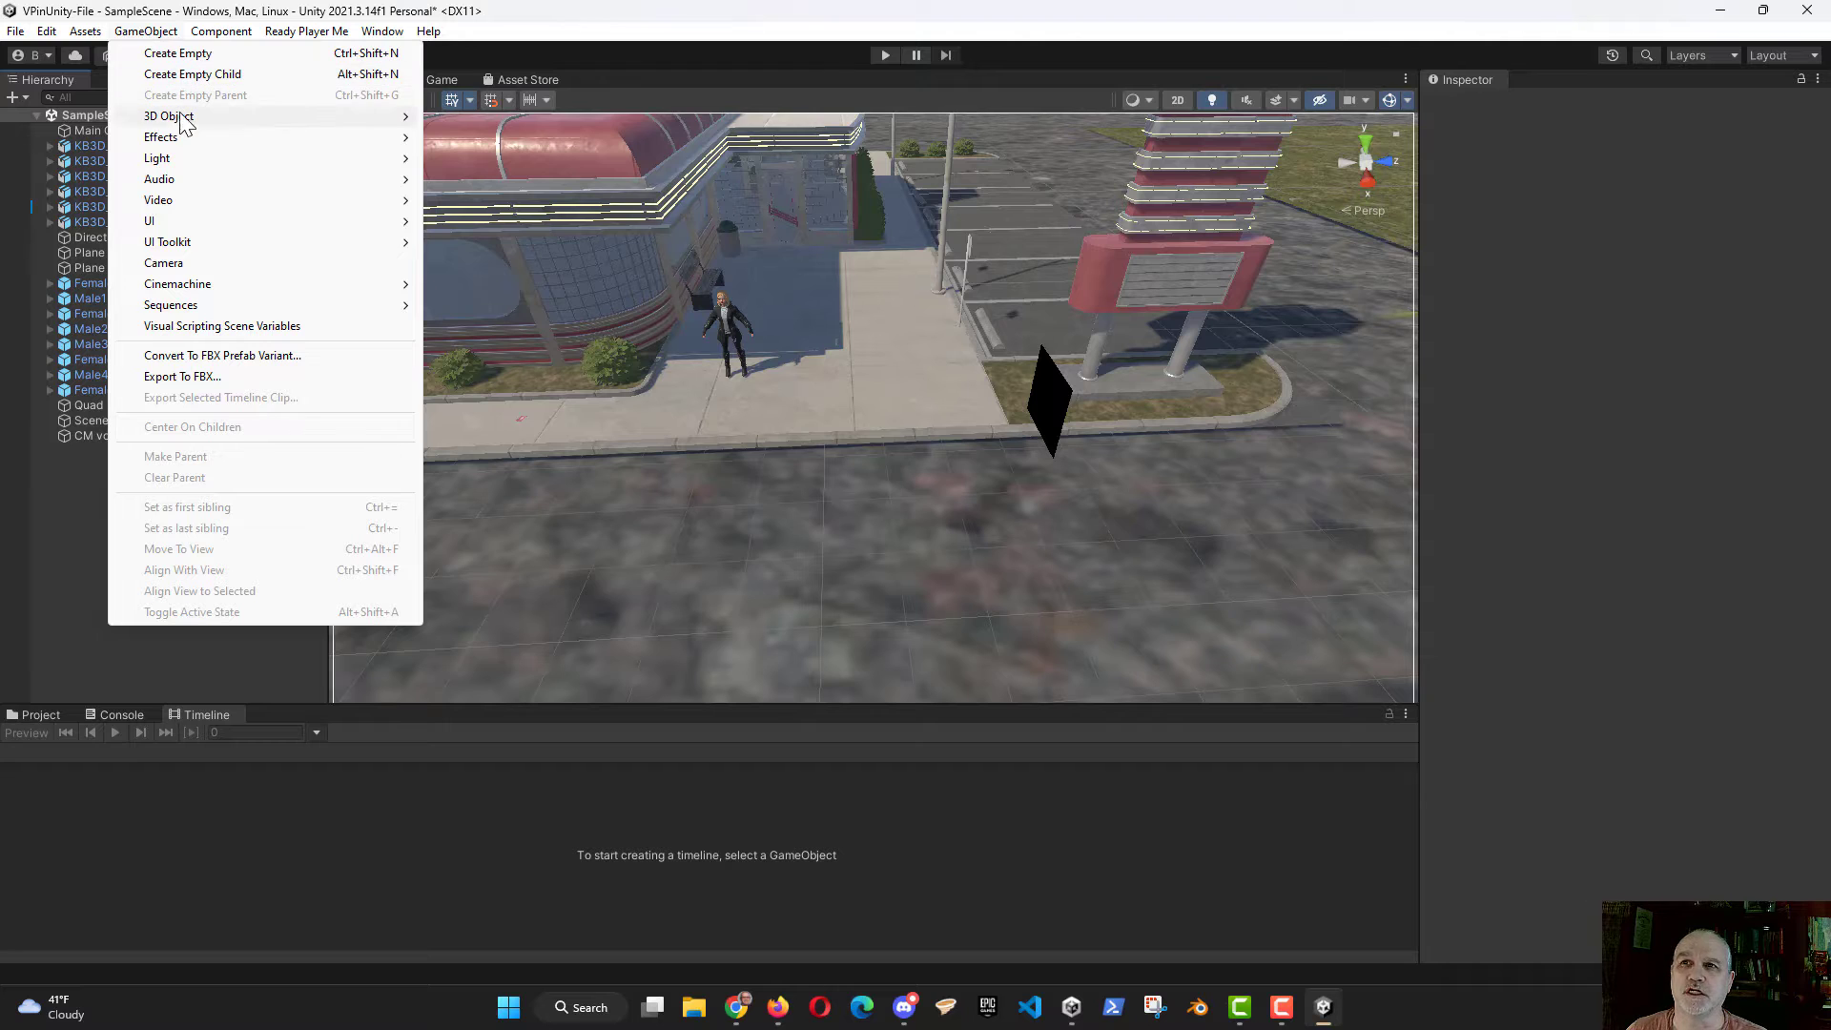
pyautogui.moveTo(235, 282)
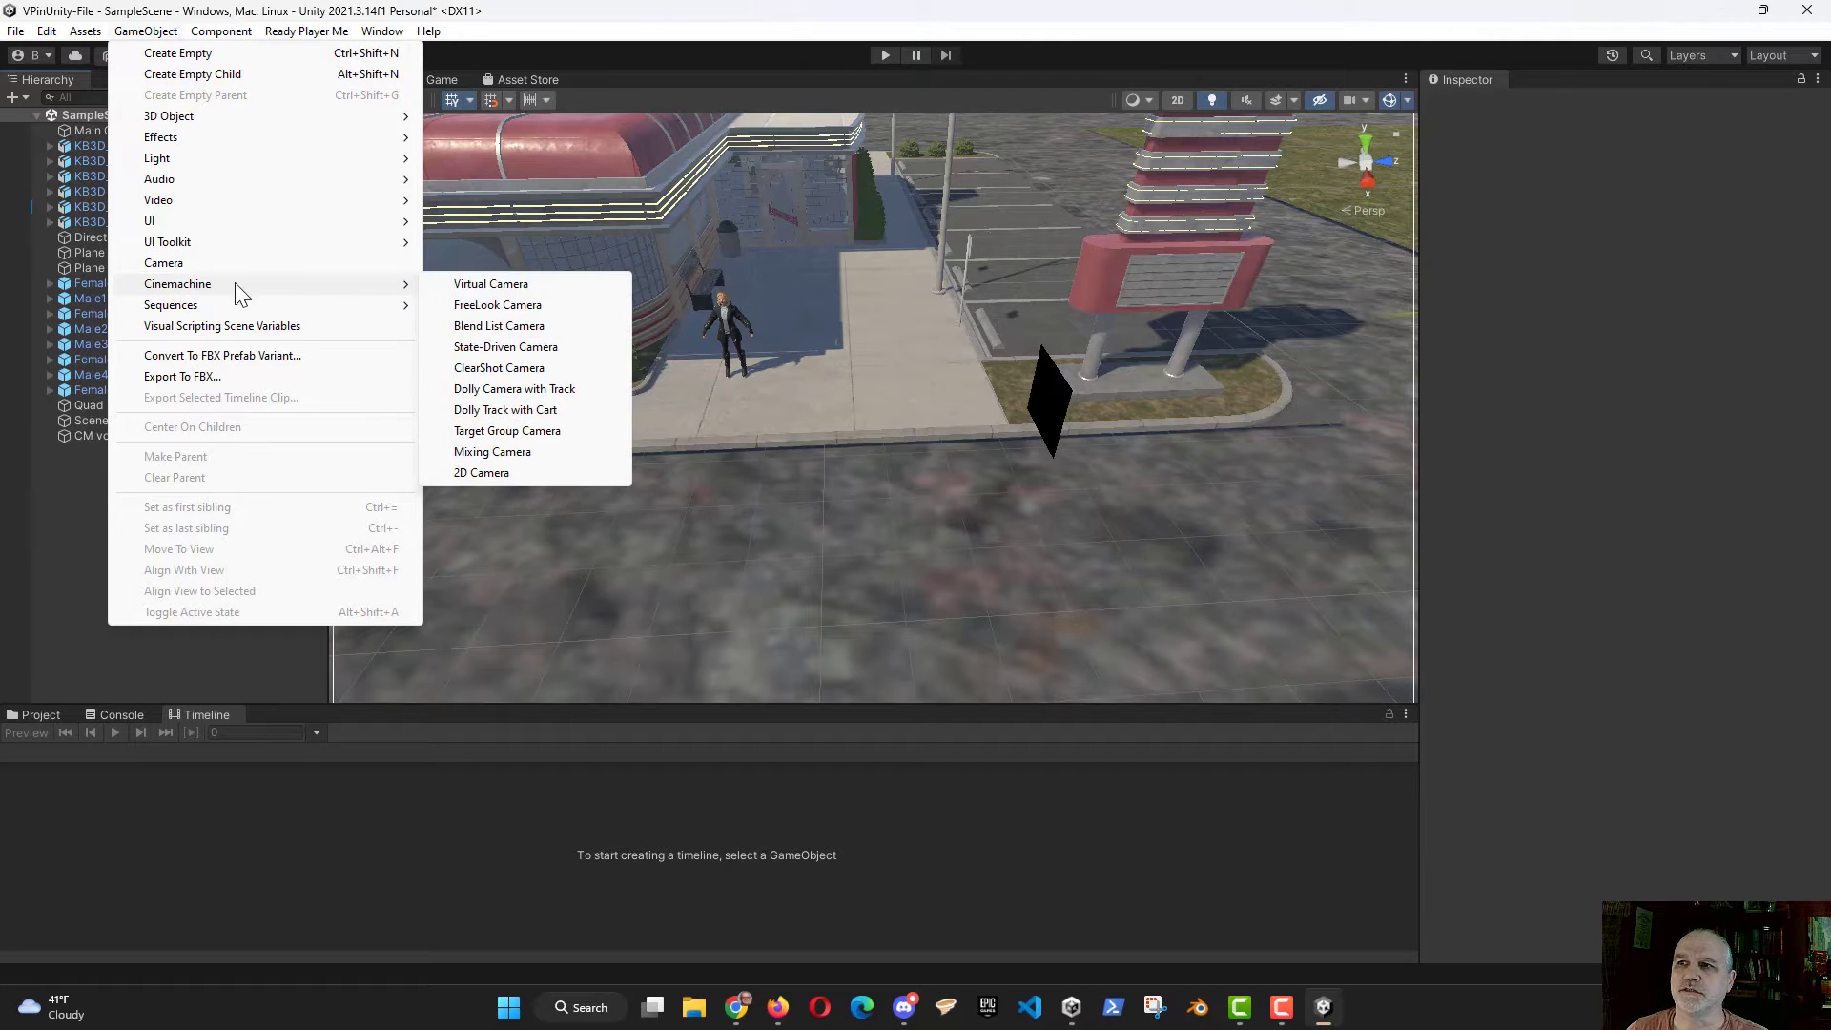
pyautogui.click(535, 284)
pyautogui.click(144, 490)
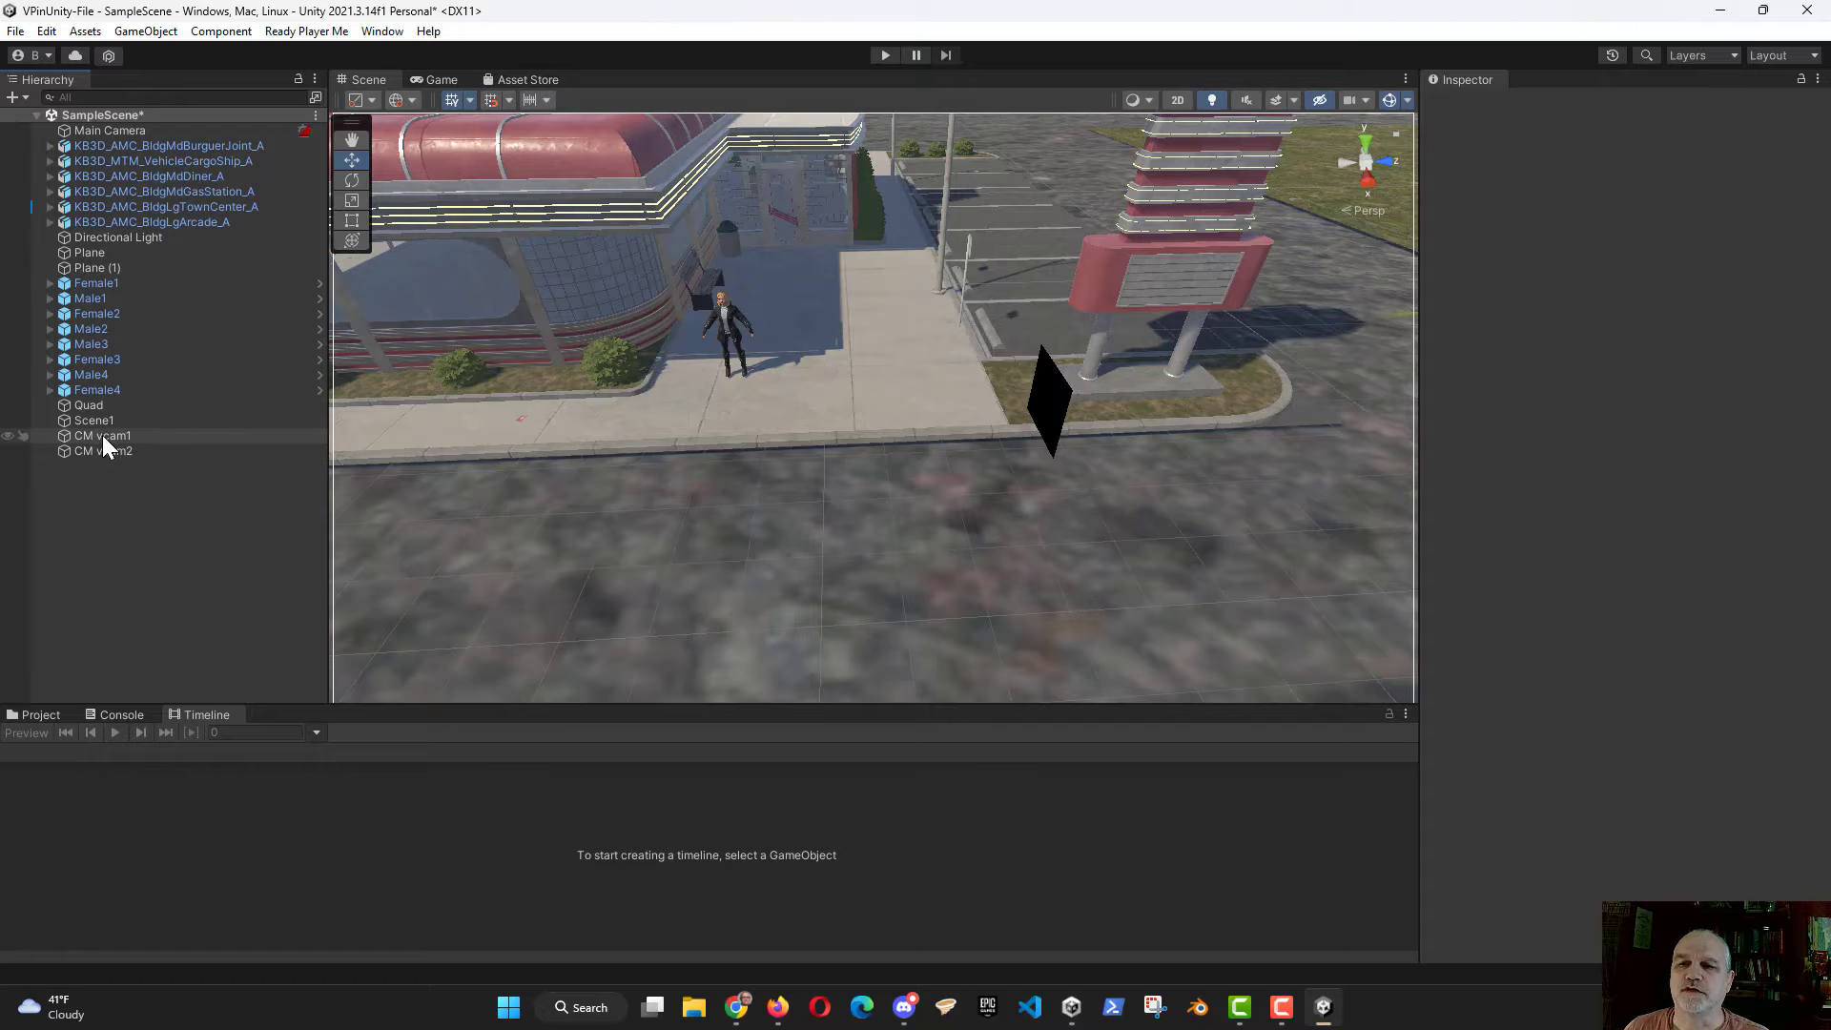
# Step: Rename the Quad object as Video1
pyautogui.click(88, 405)
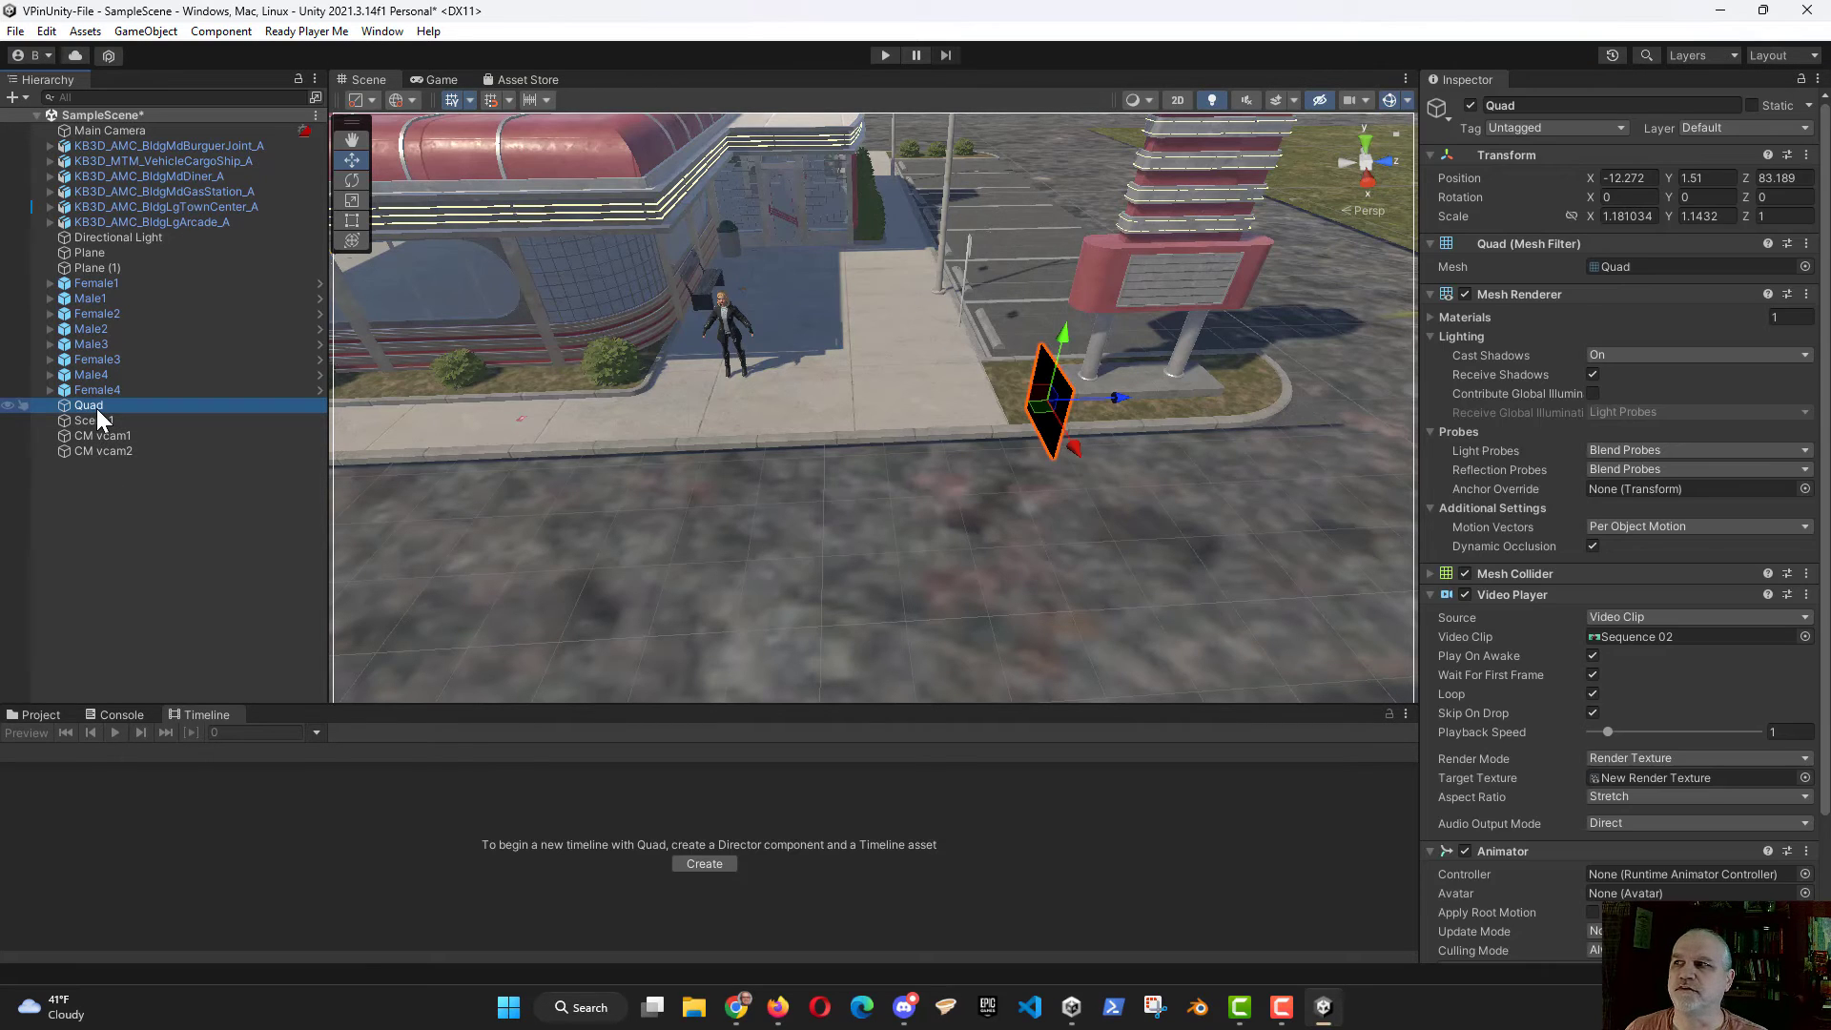
pyautogui.click(95, 409)
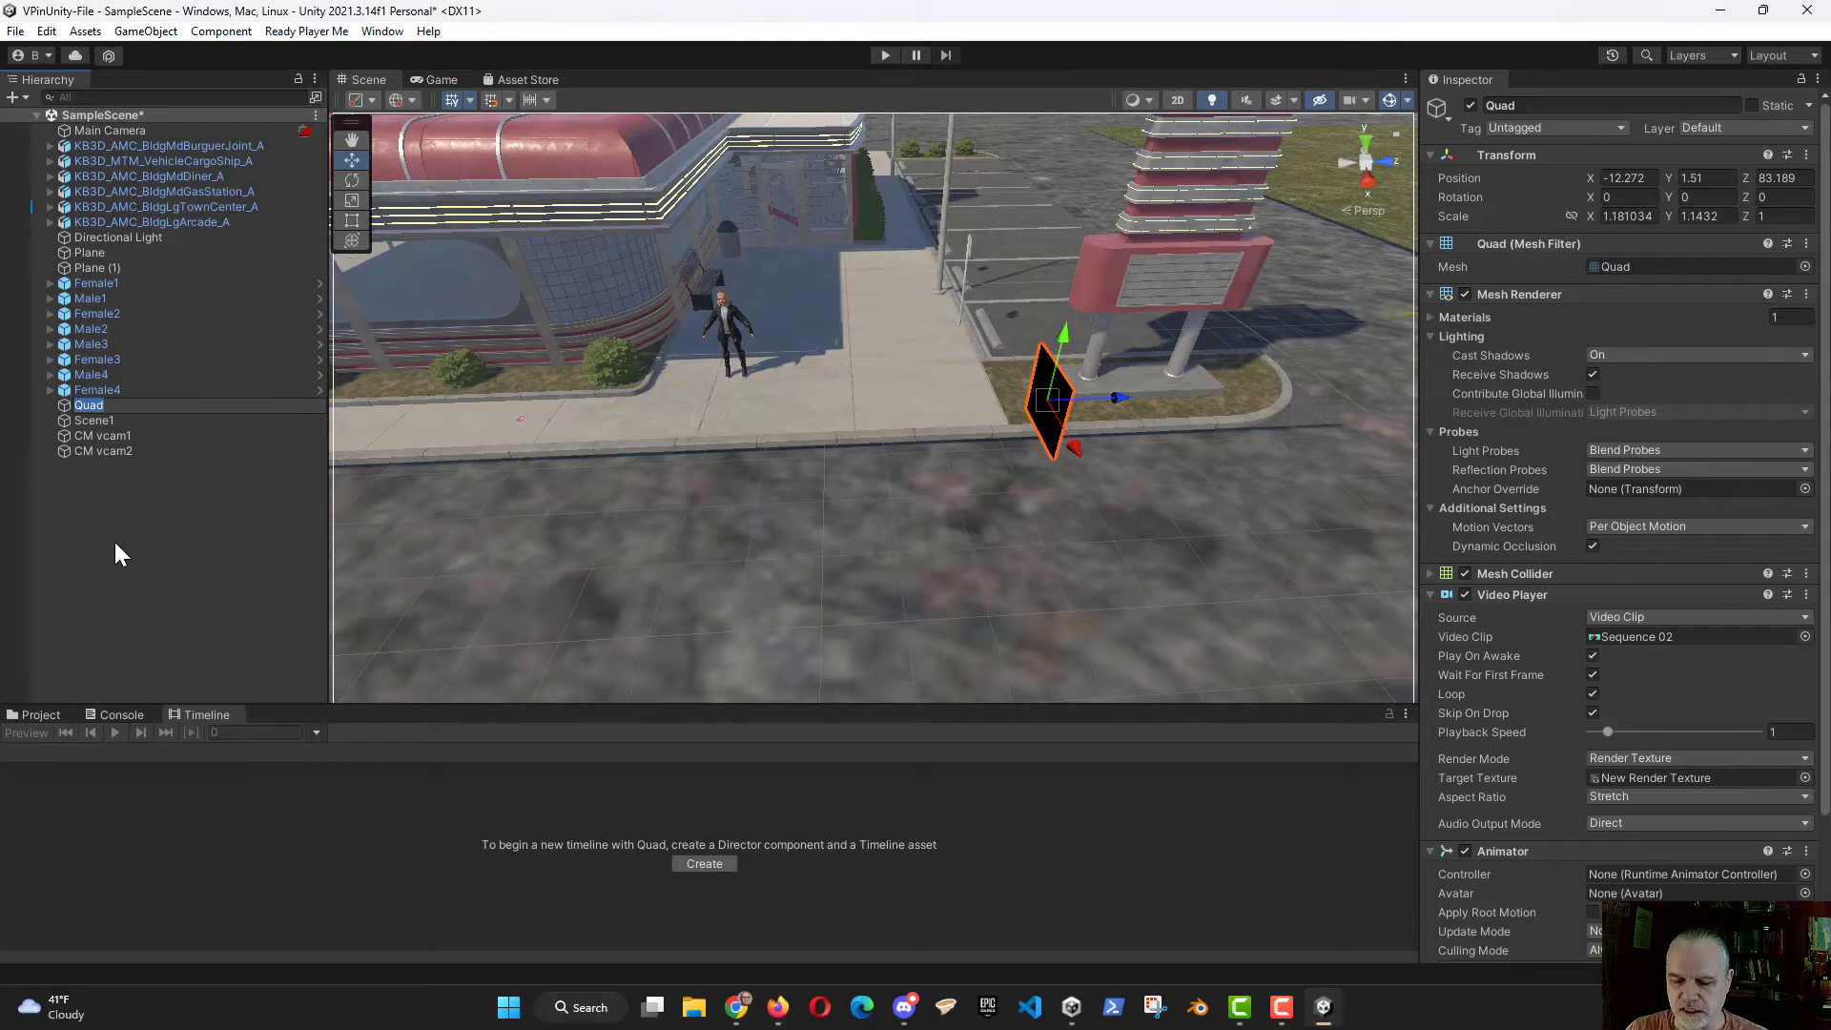
pyautogui.write('Video')
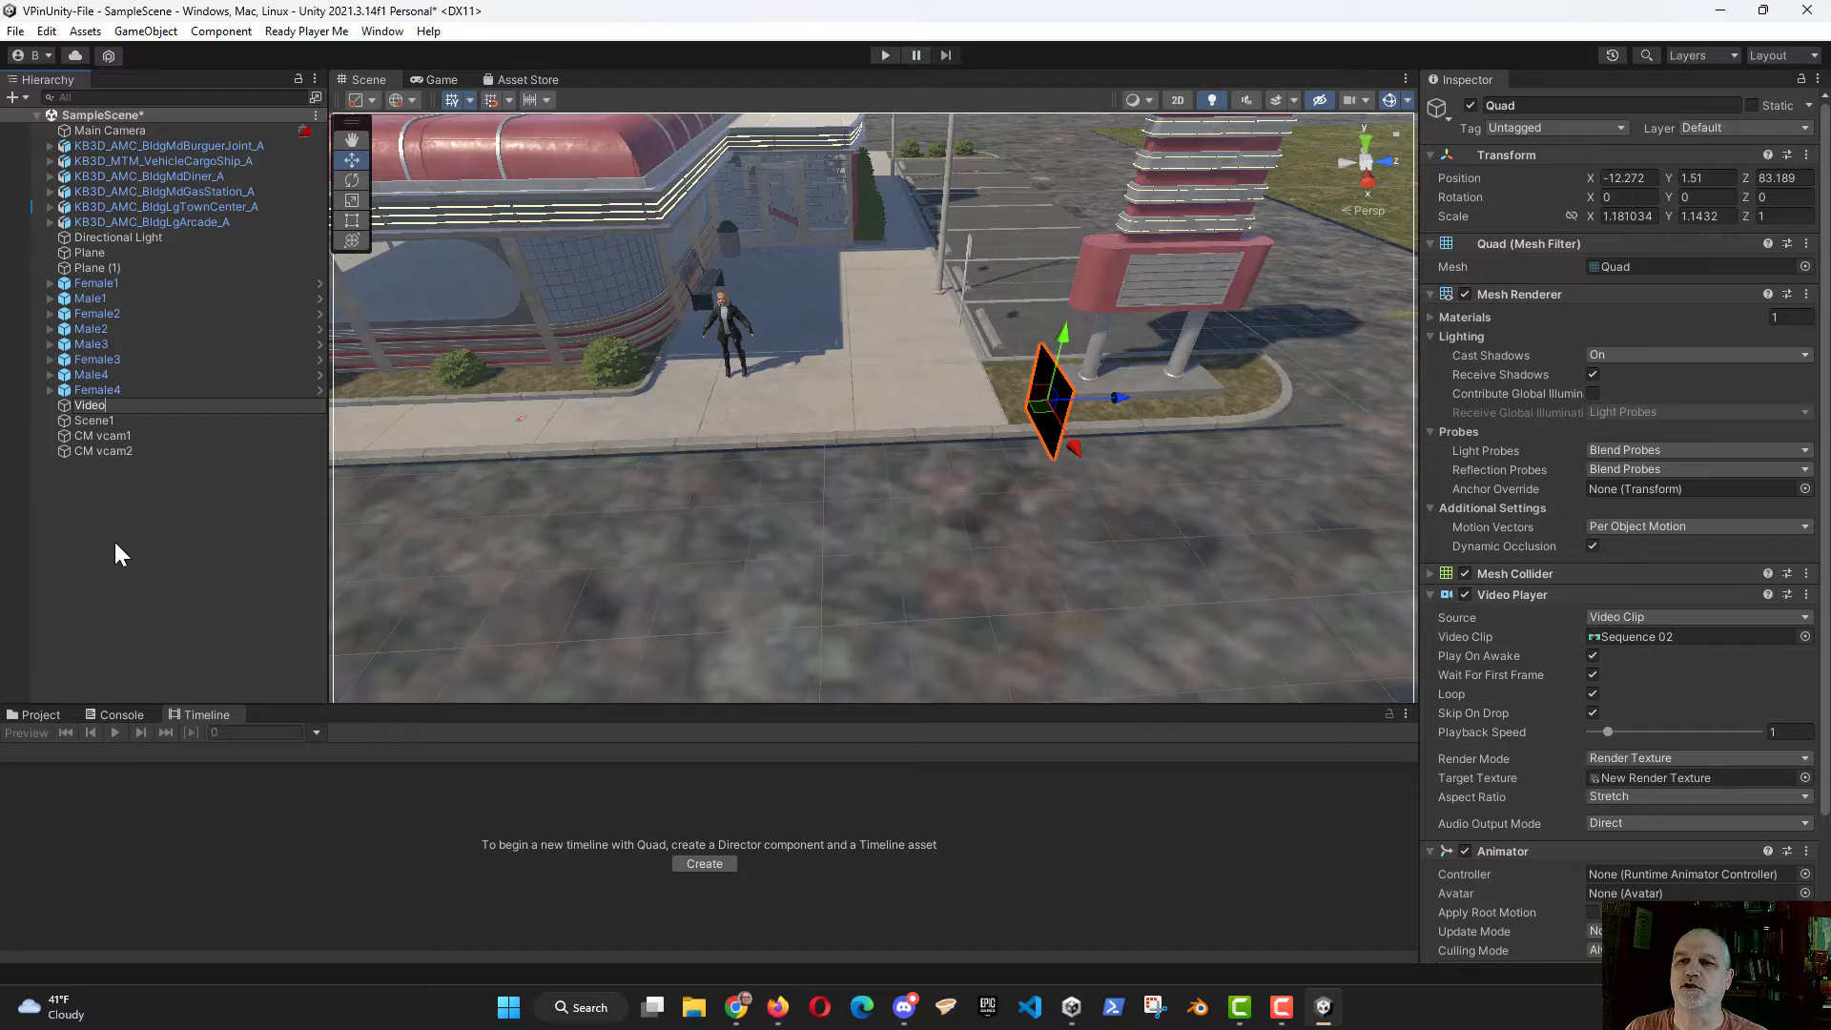
pyautogui.write('1')
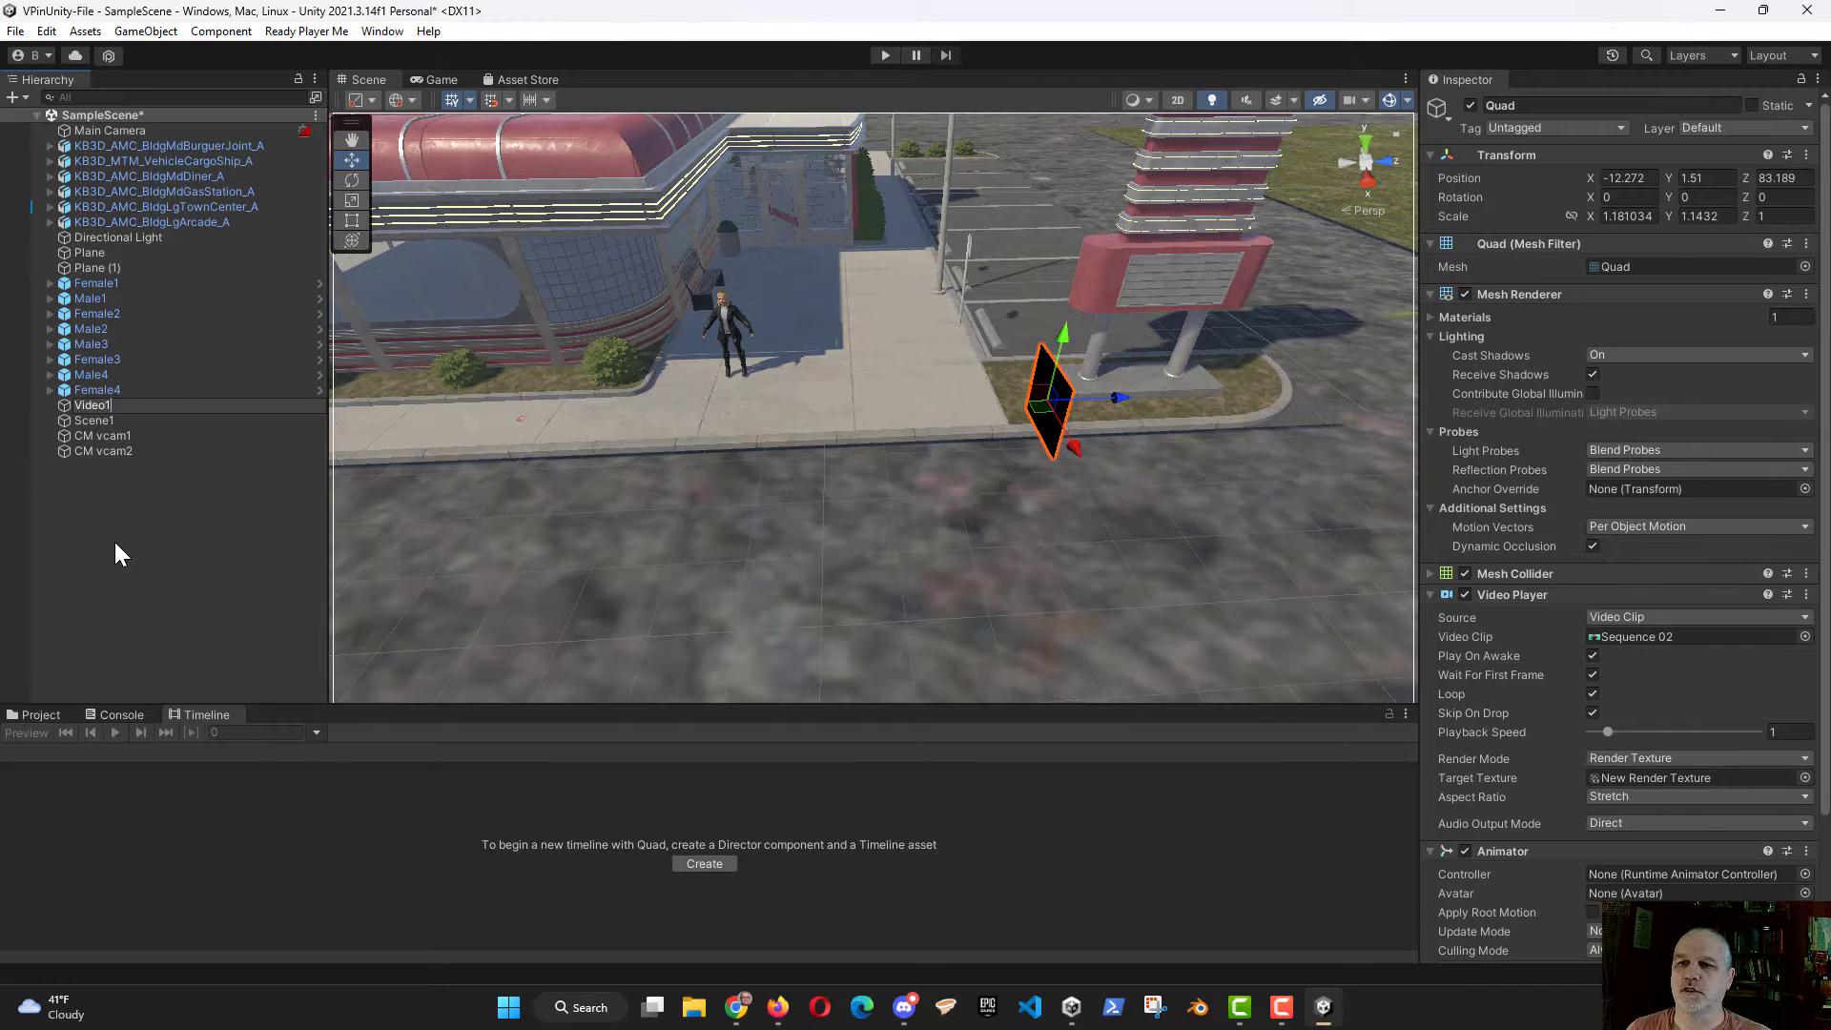
pyautogui.click(166, 587)
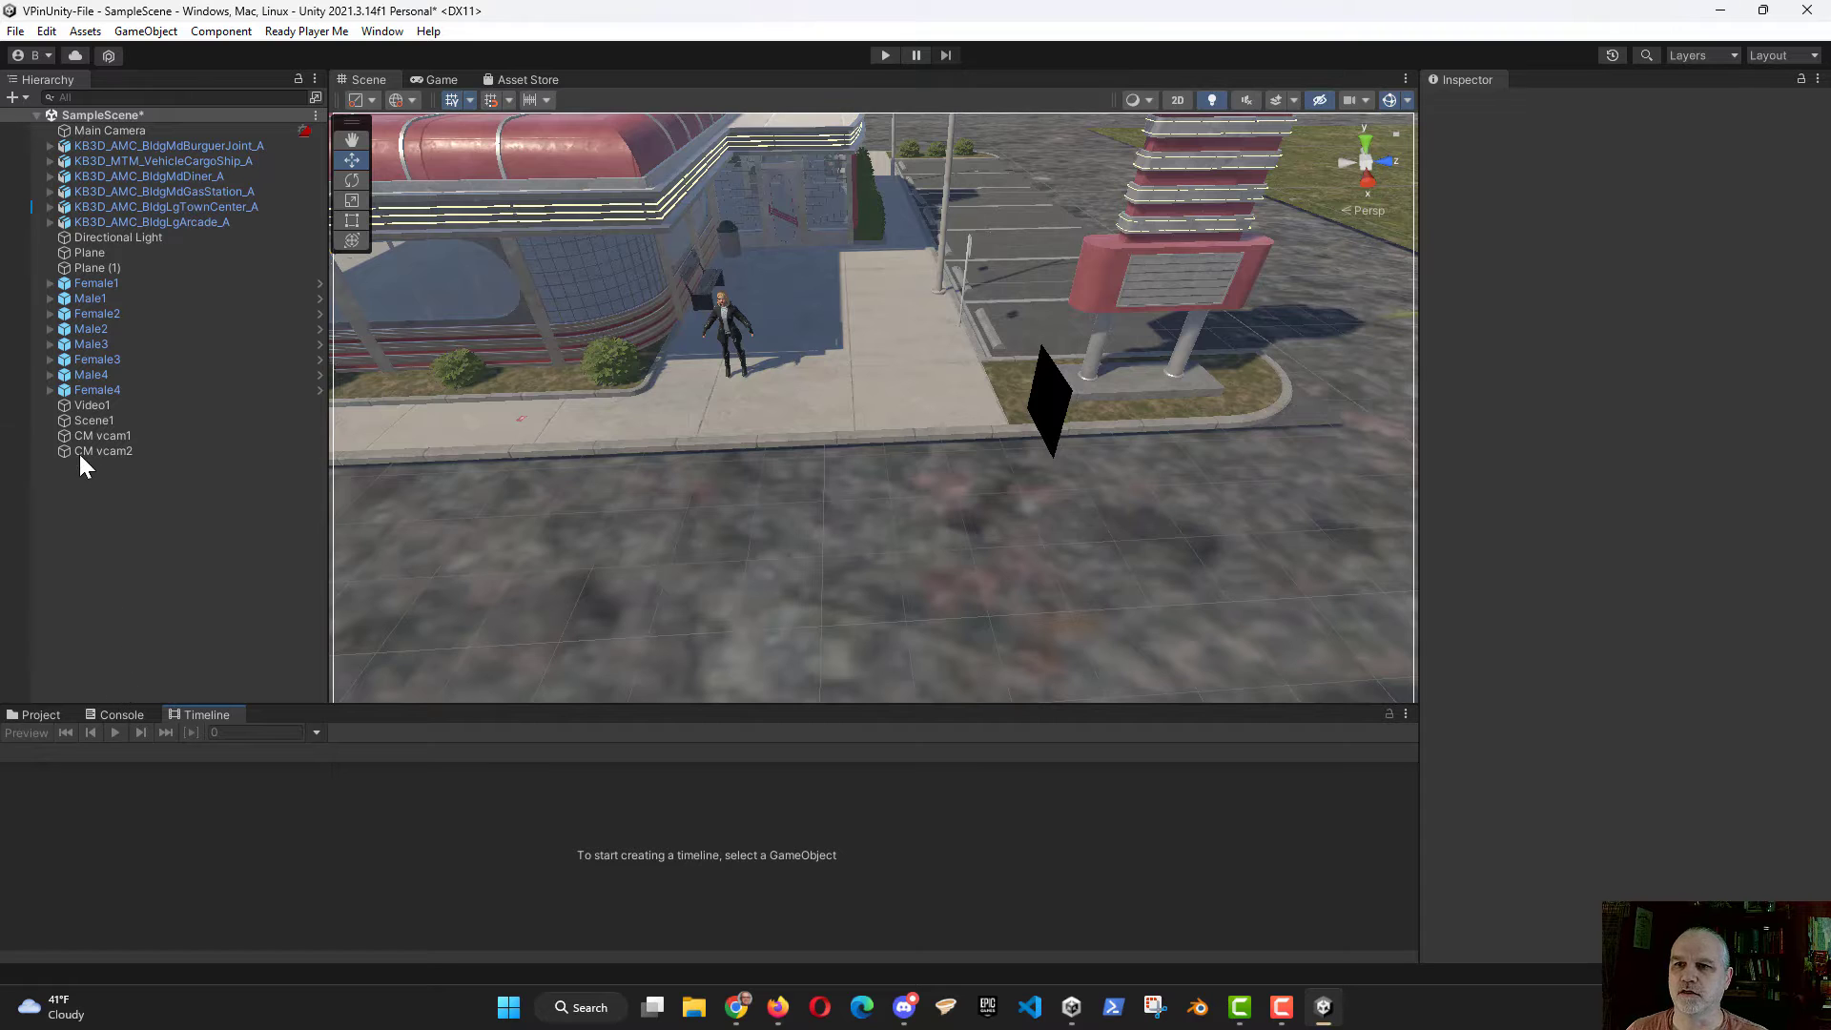
# Step: Add an animation track for Video1 to Scene1's timeline
pyautogui.click(91, 424)
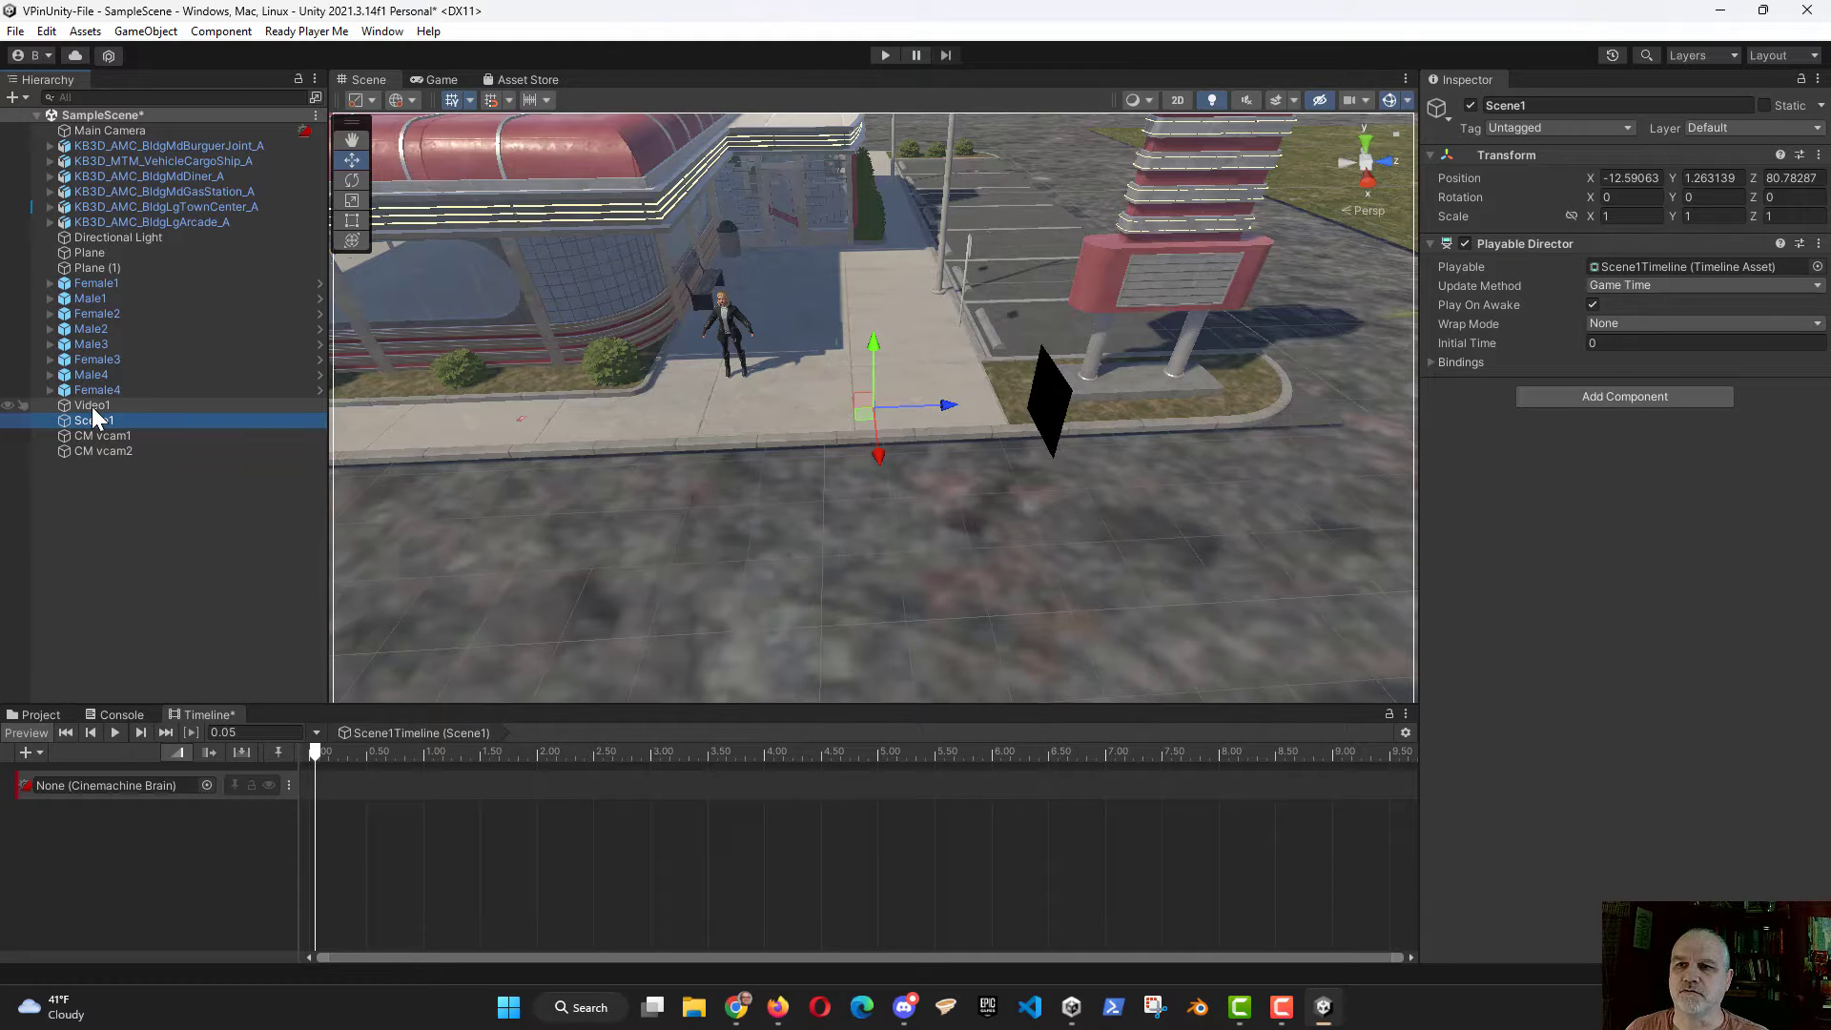
pyautogui.moveTo(95, 420); pyautogui.dragTo(85, 826)
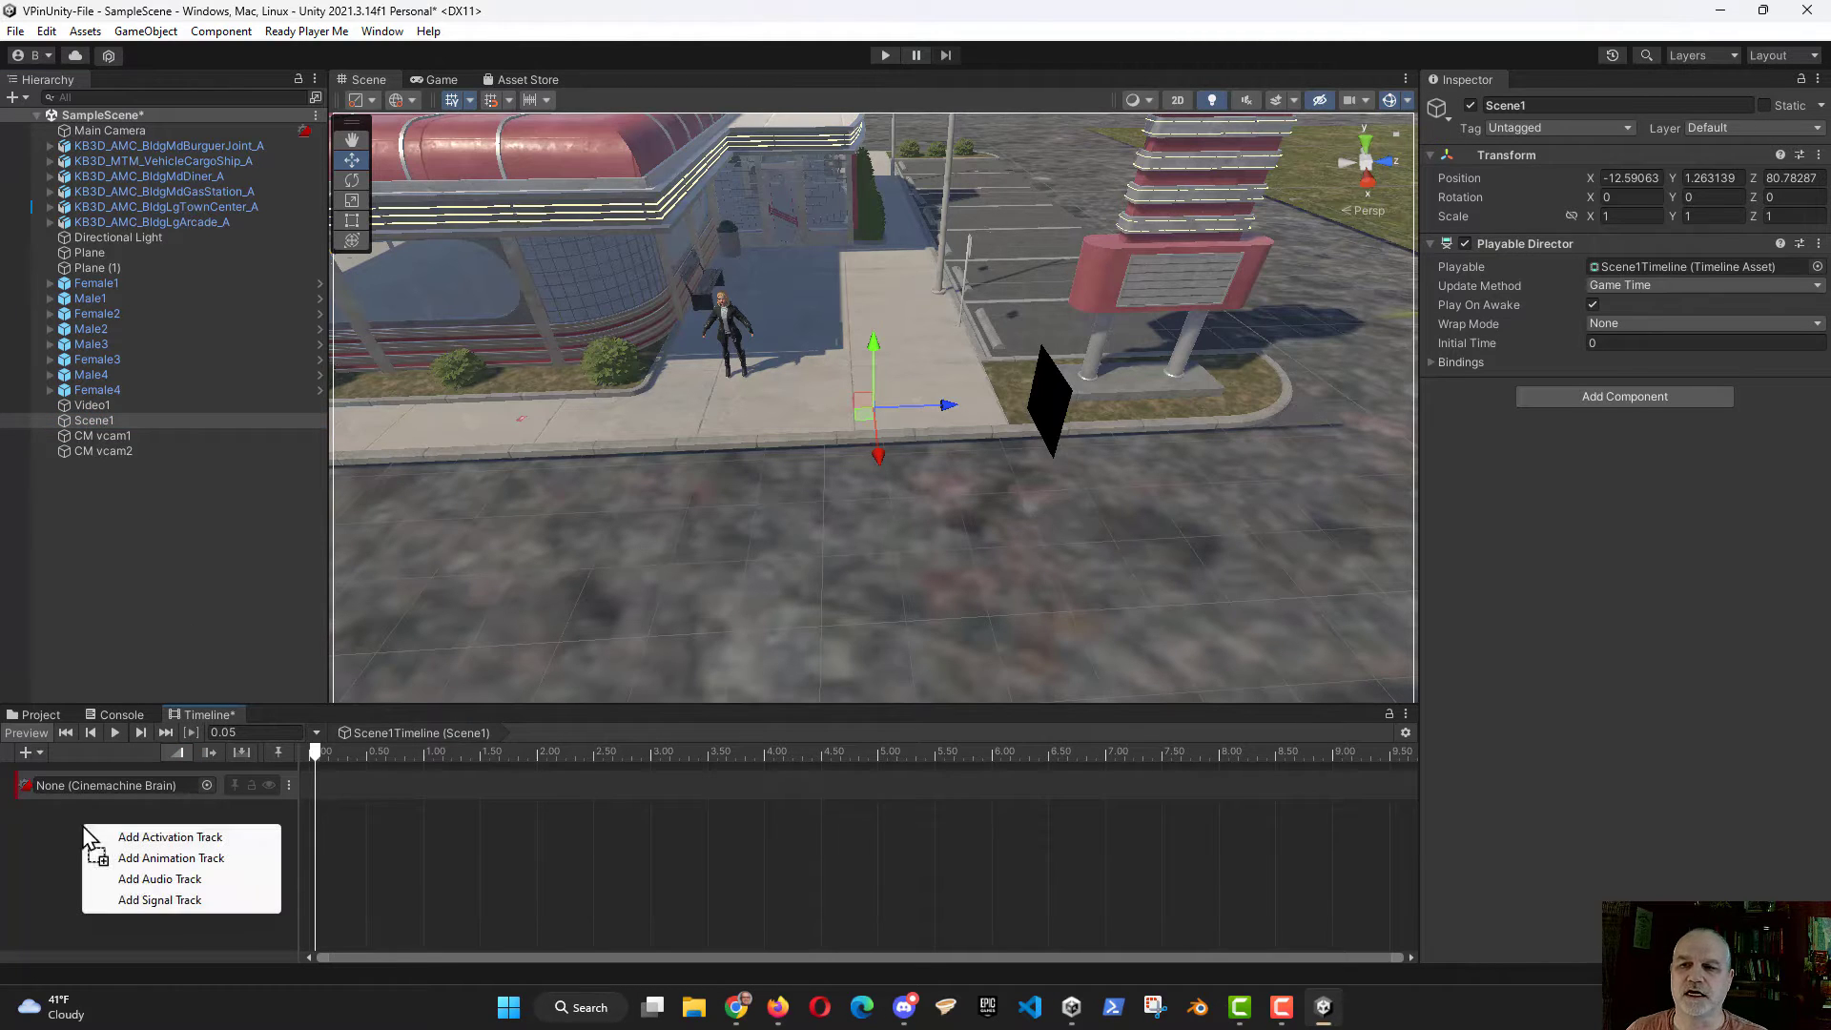
pyautogui.click(160, 859)
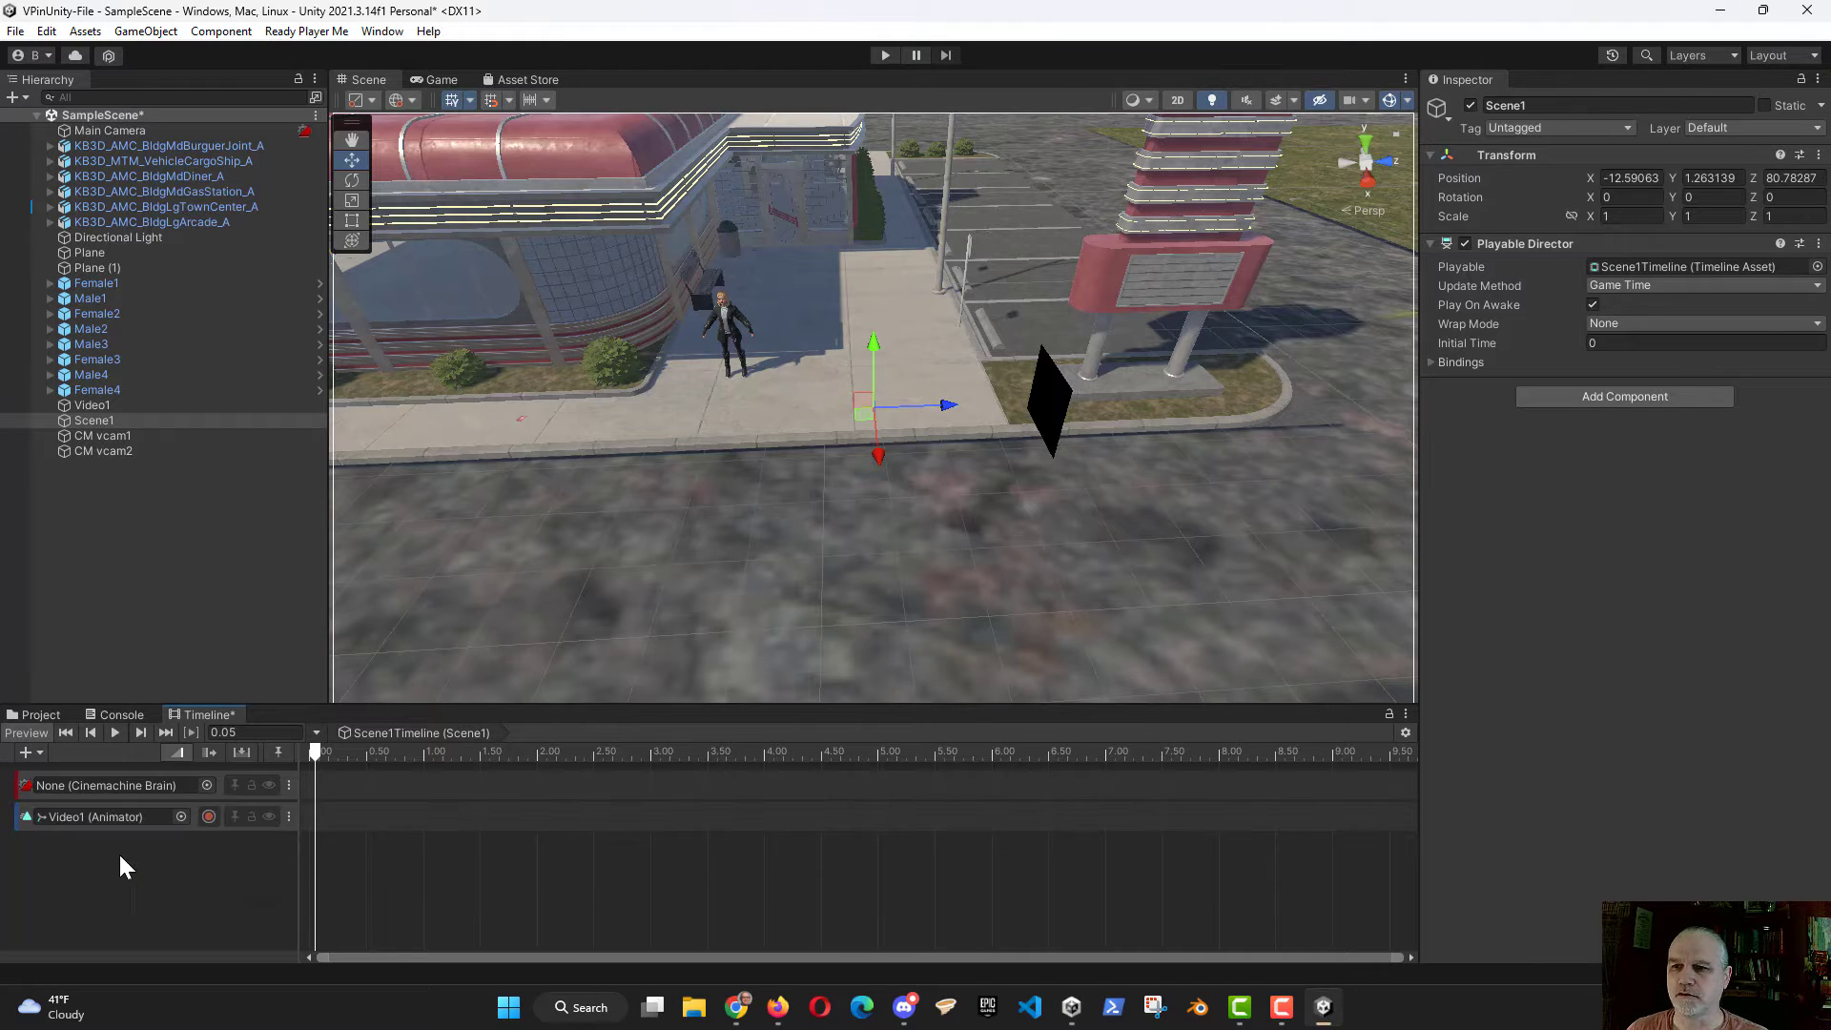
# Step: Place CM vcam1 as a shot at the start of the Cinemachine track and add an animation track for Female1
pyautogui.moveTo(107, 436); pyautogui.dragTo(339, 794)
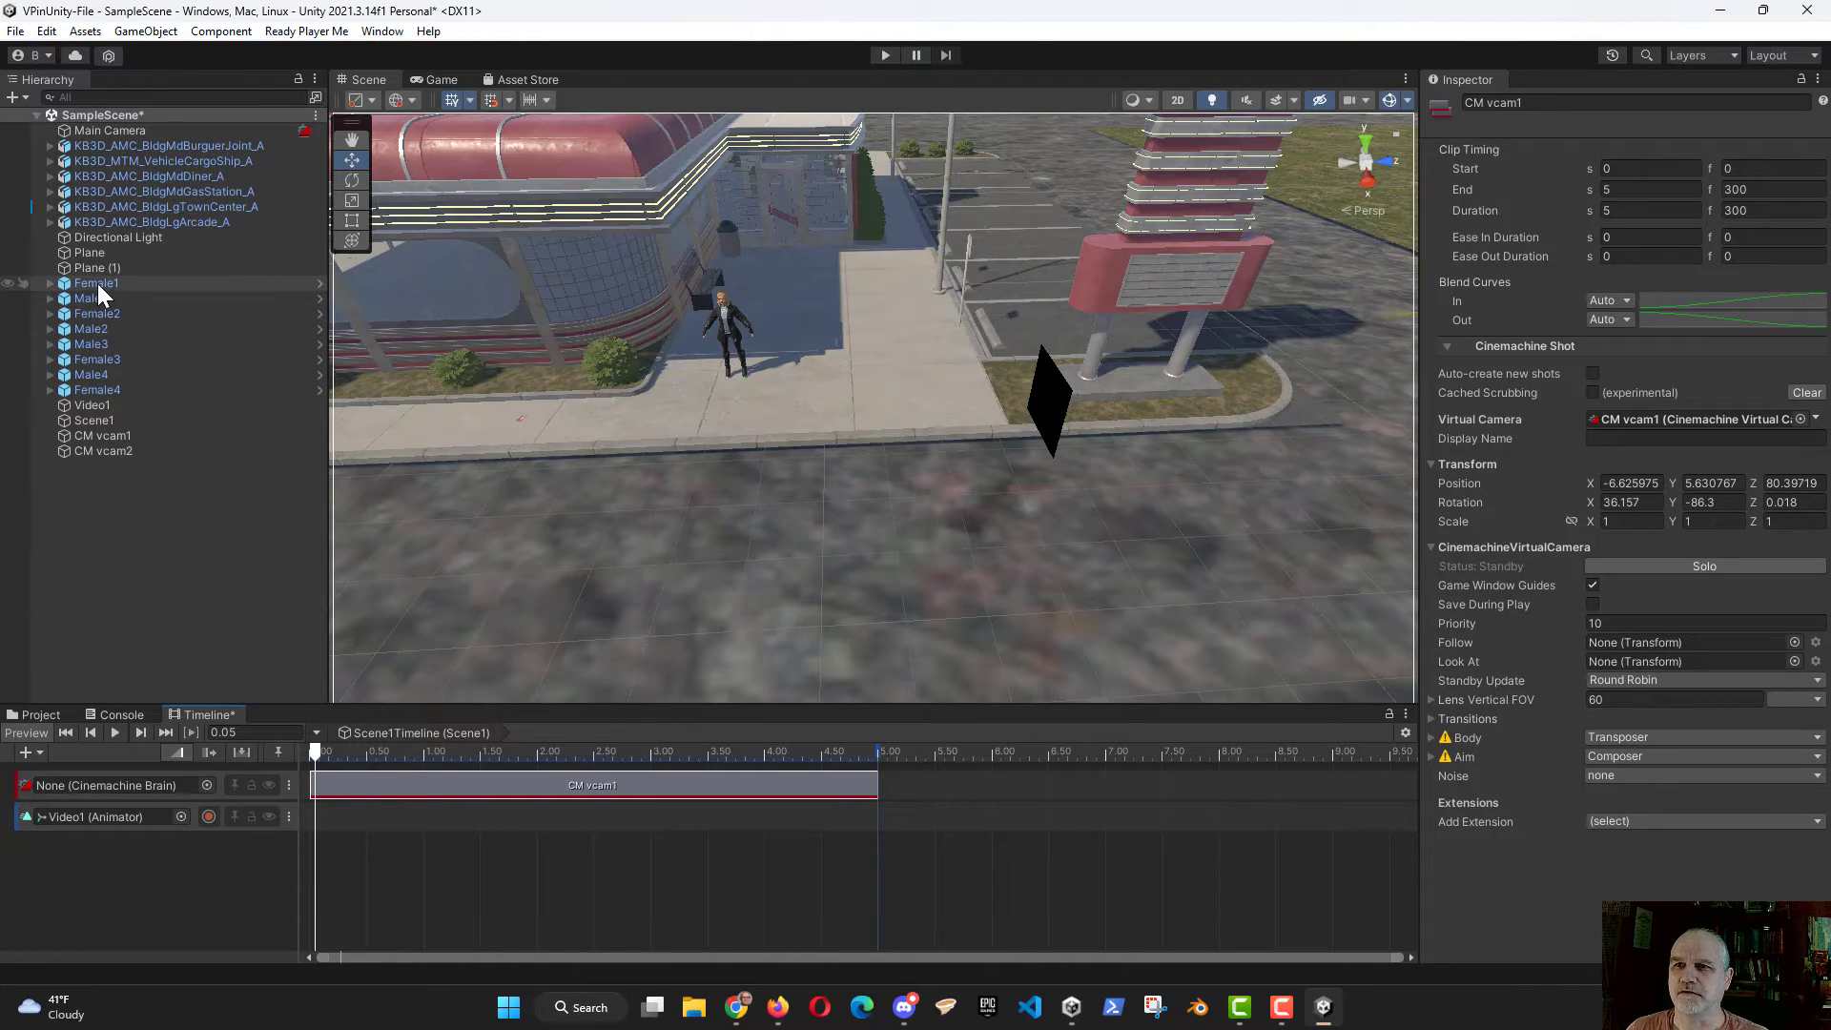
pyautogui.moveTo(97, 284); pyautogui.dragTo(77, 883)
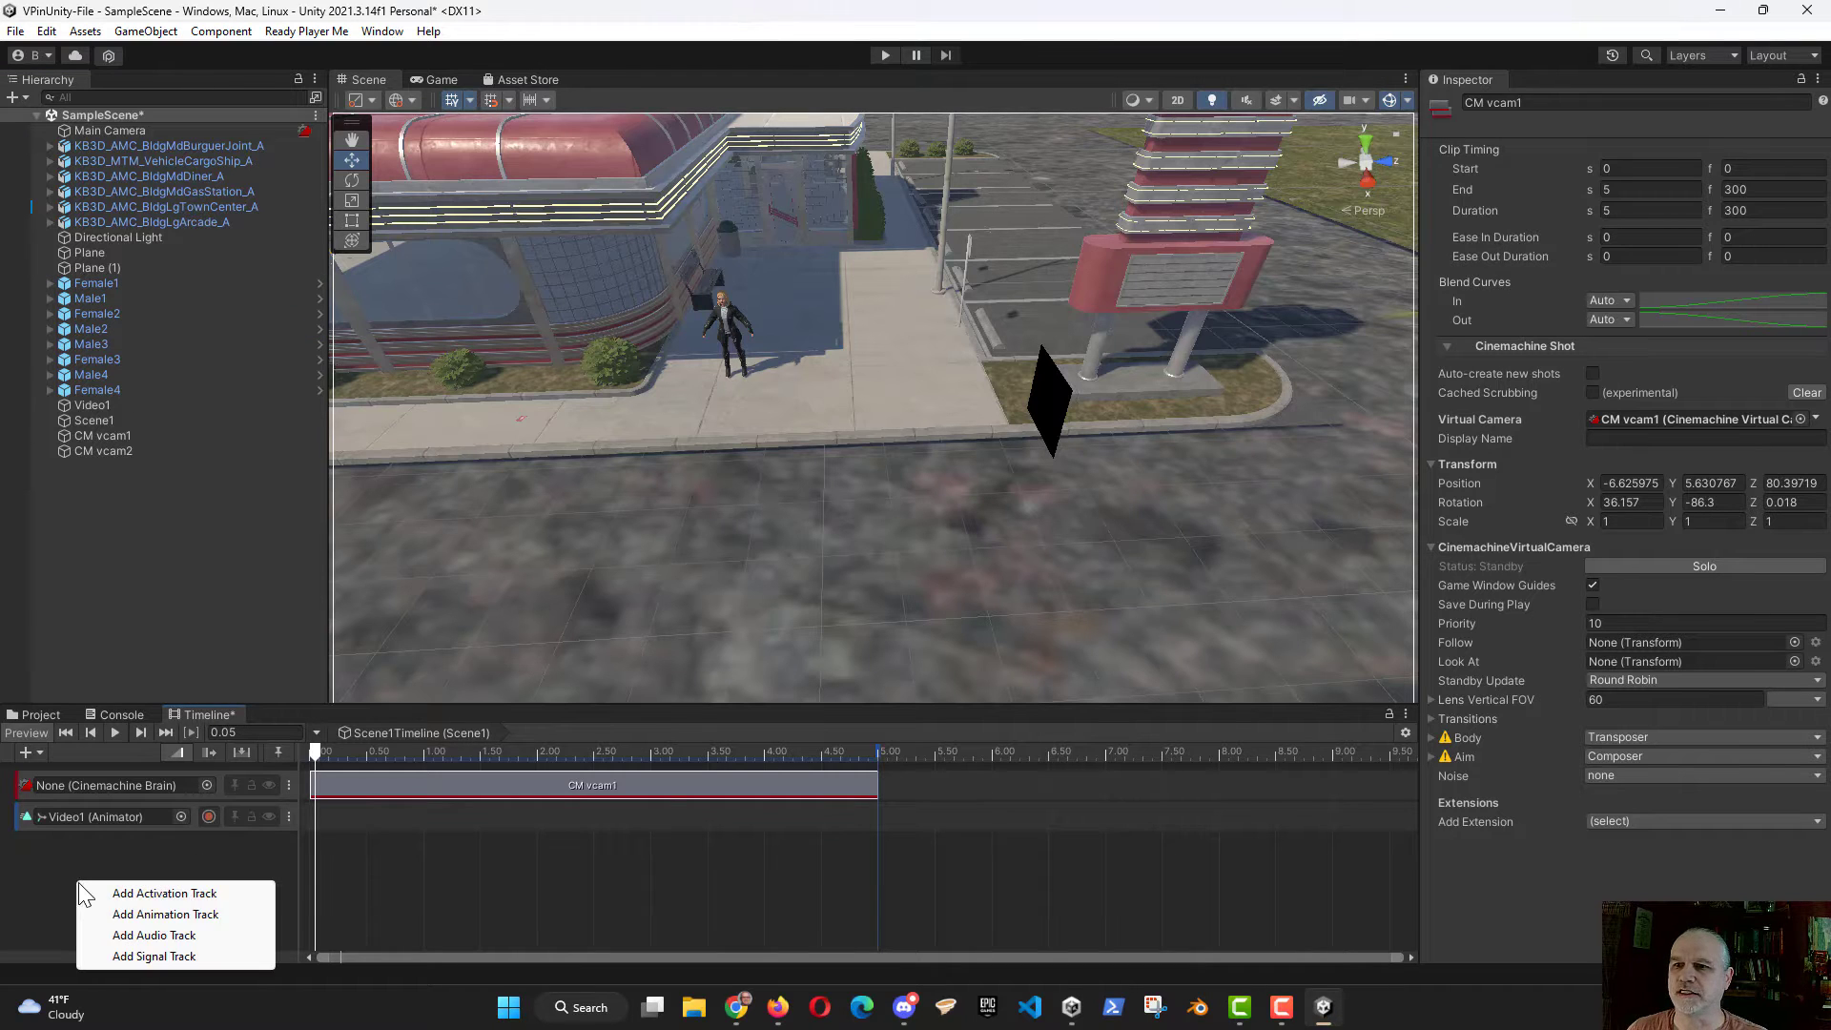
pyautogui.click(162, 915)
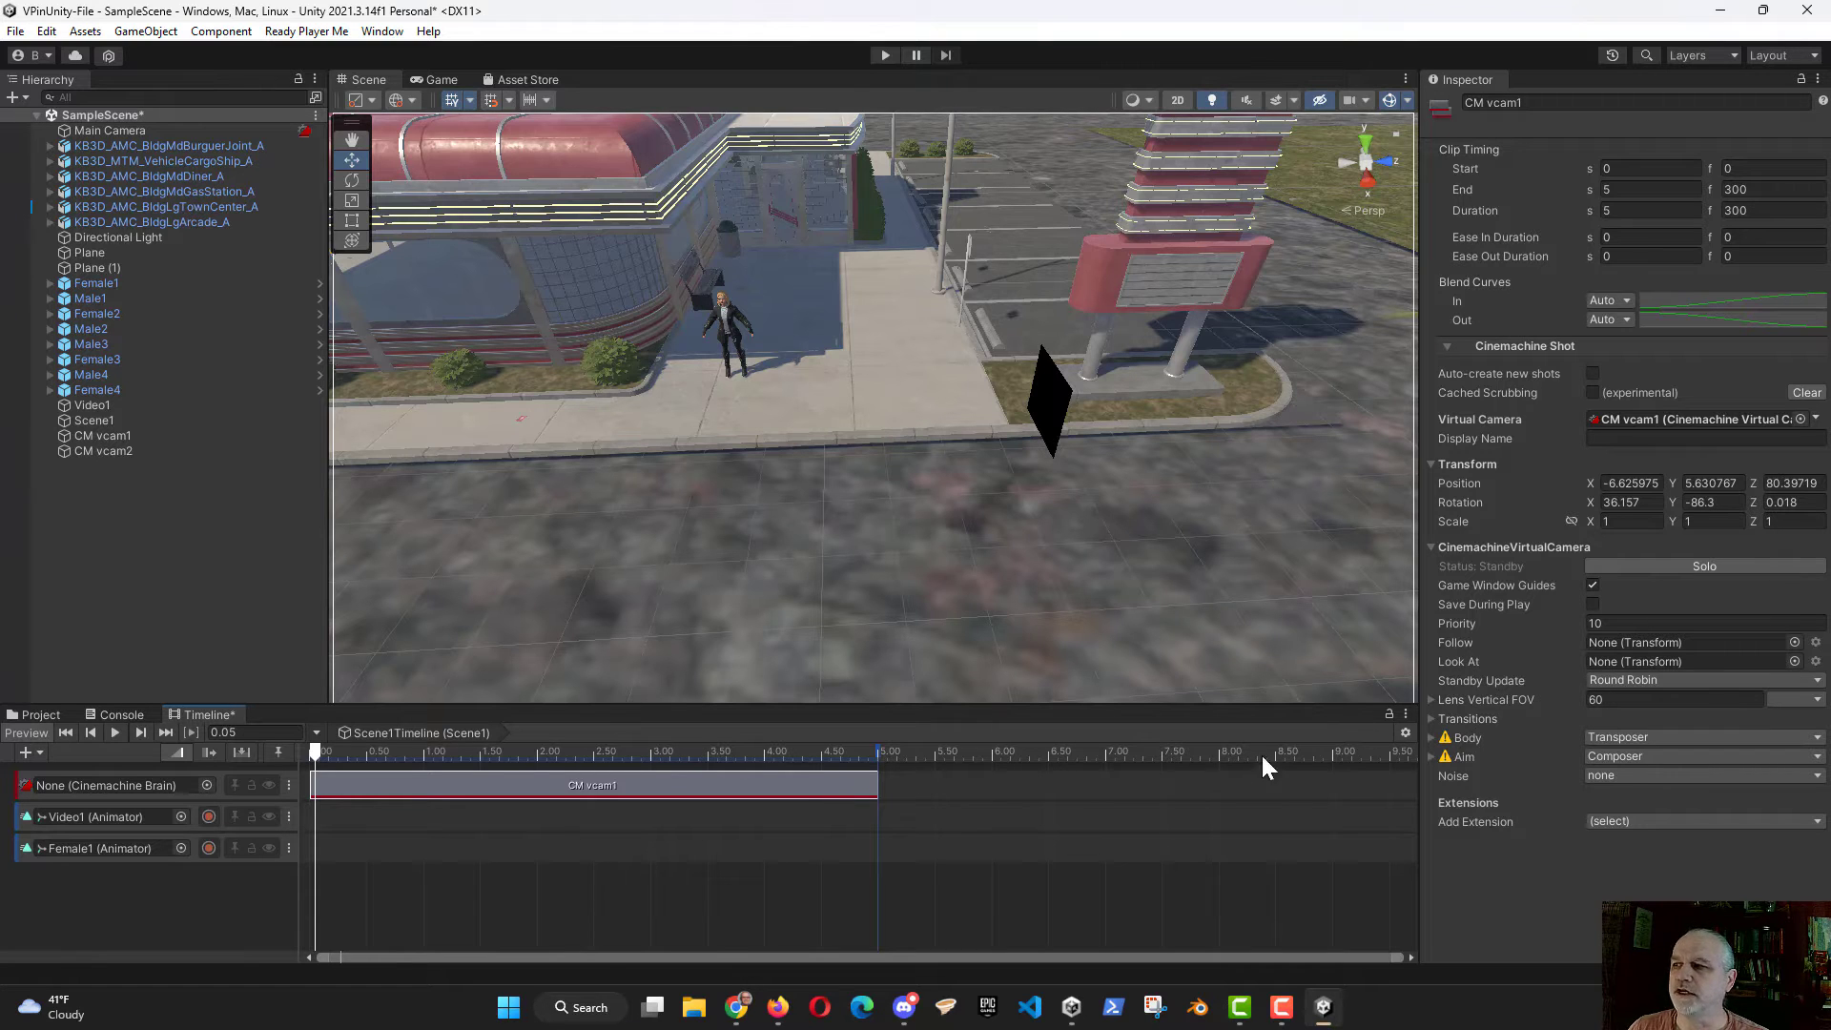
# Step: Check the timeline's time unit options and select the CM vcam1 clip on the Cinemachine track
pyautogui.click(1405, 732)
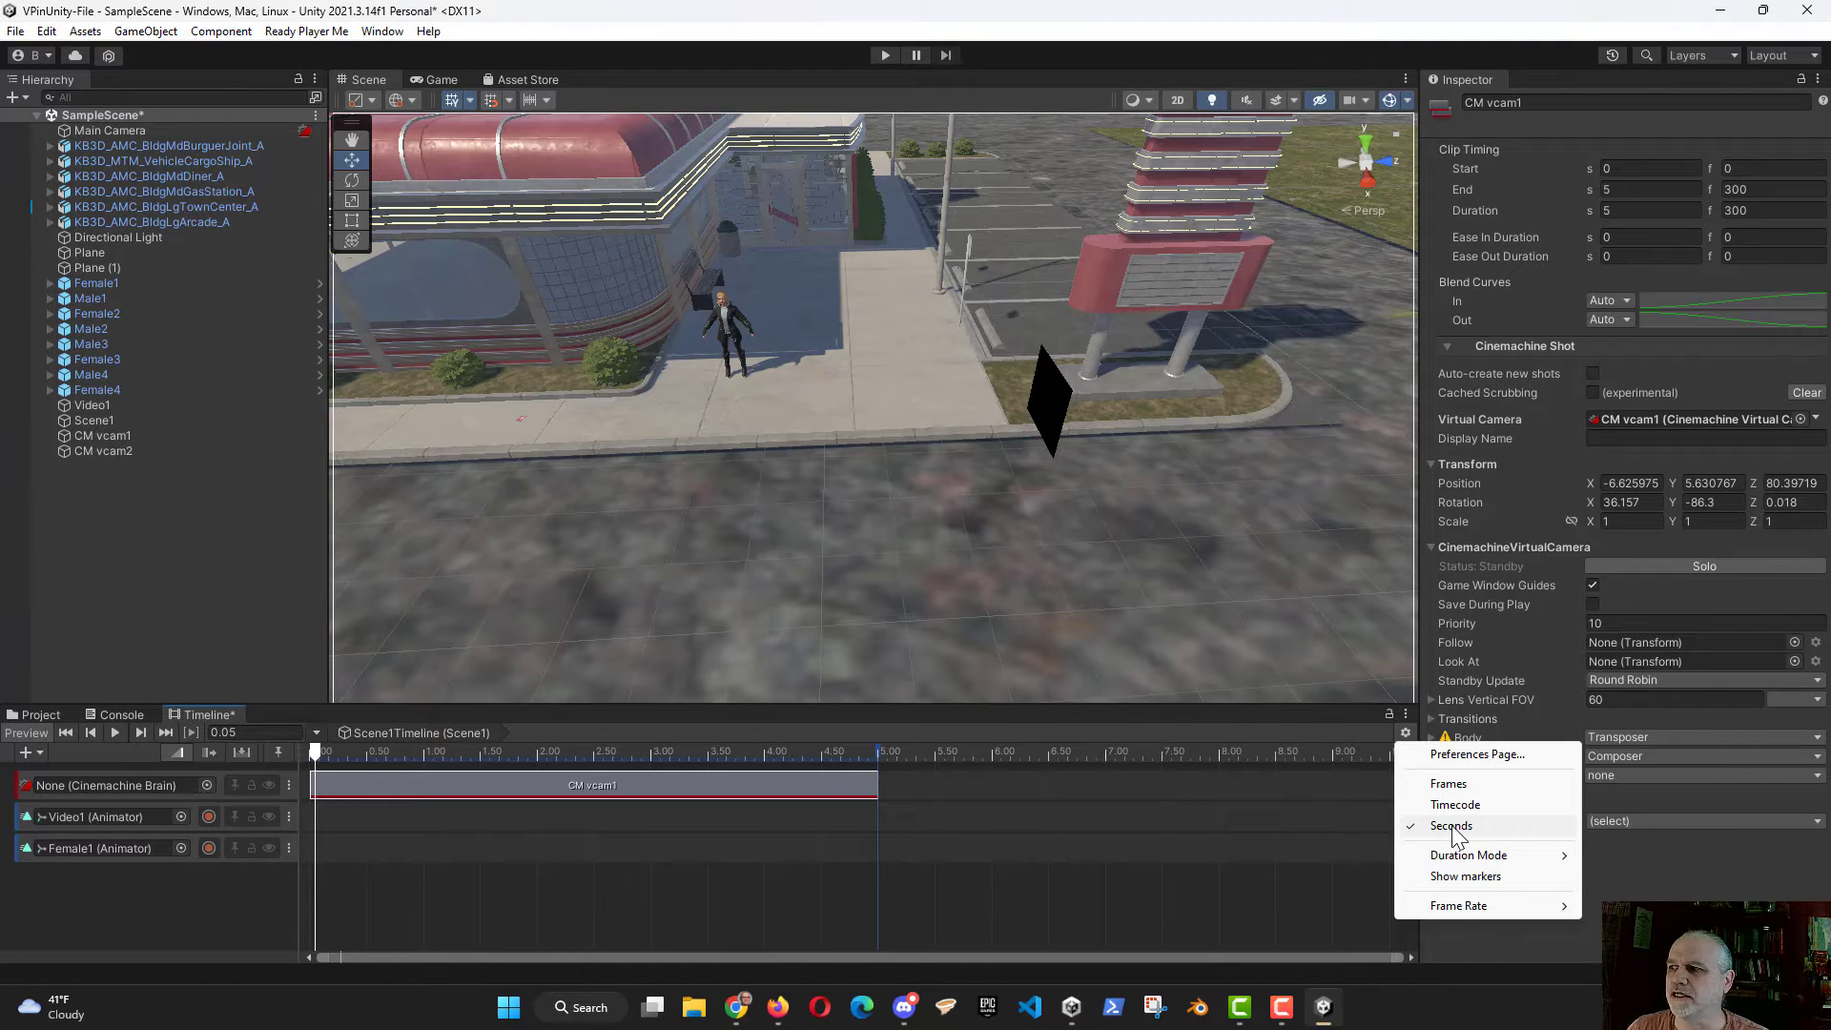
pyautogui.click(1135, 885)
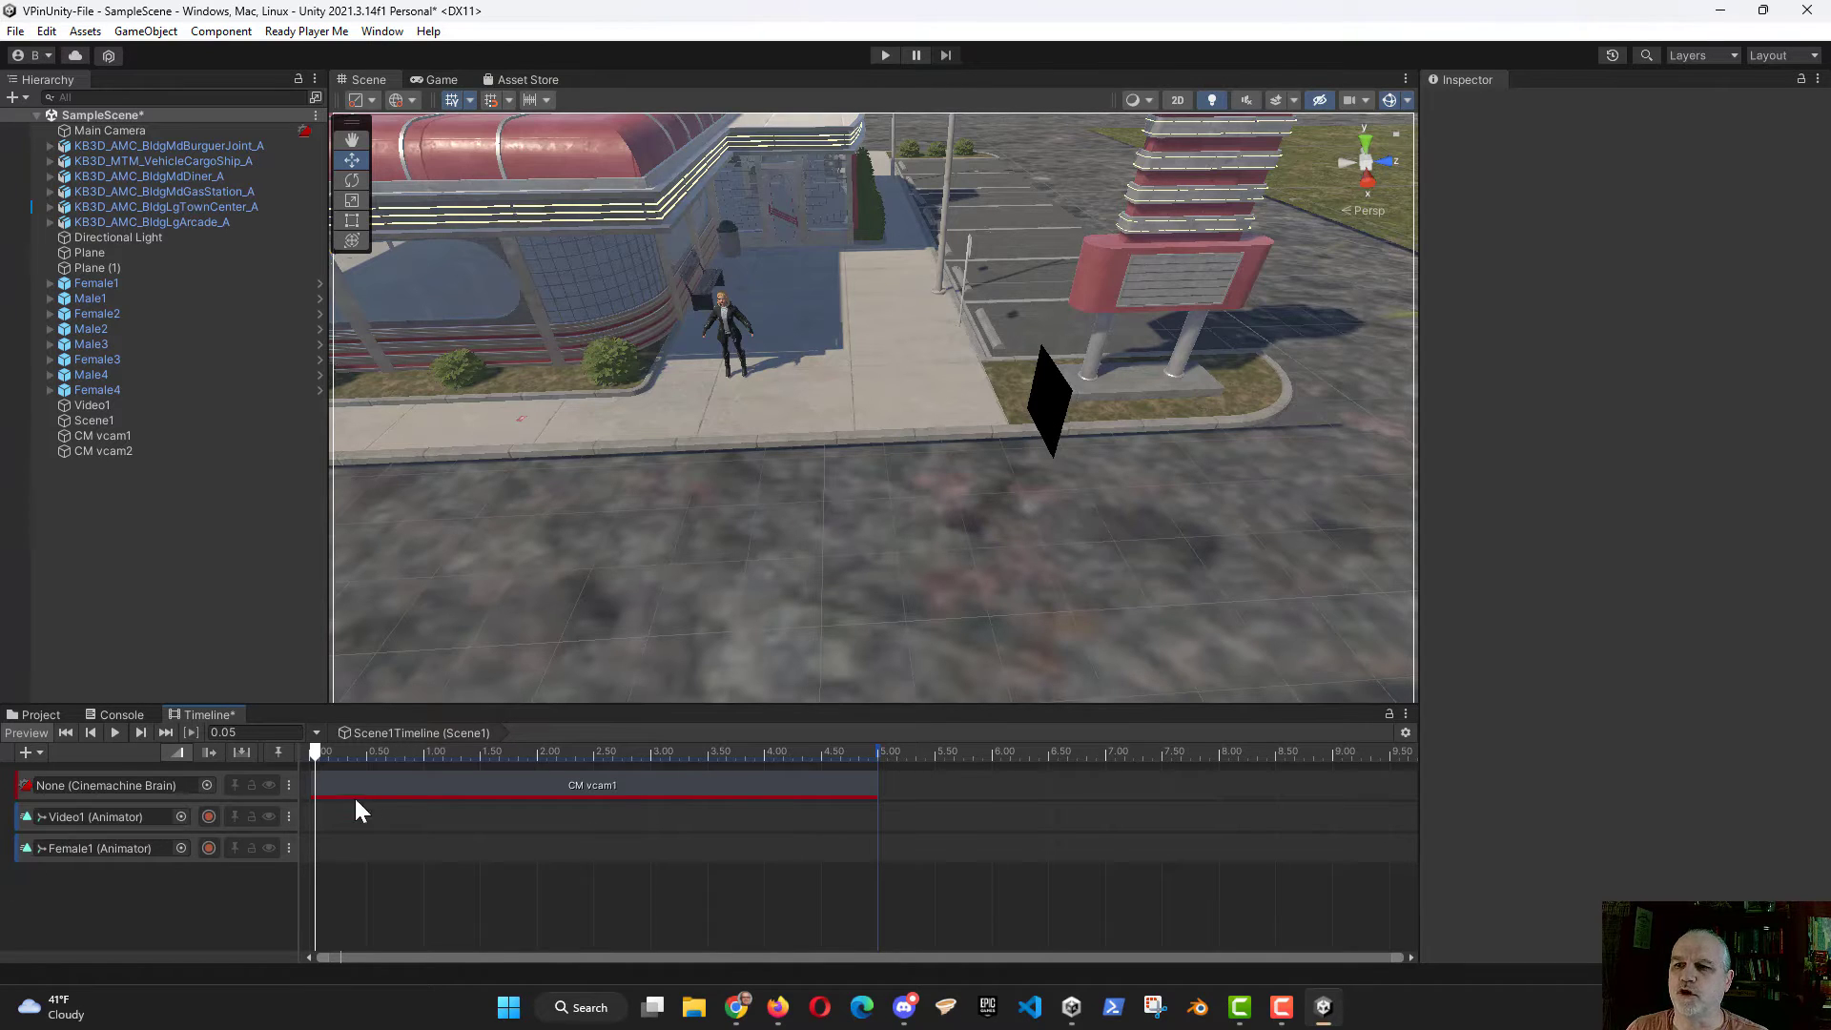
pyautogui.click(501, 784)
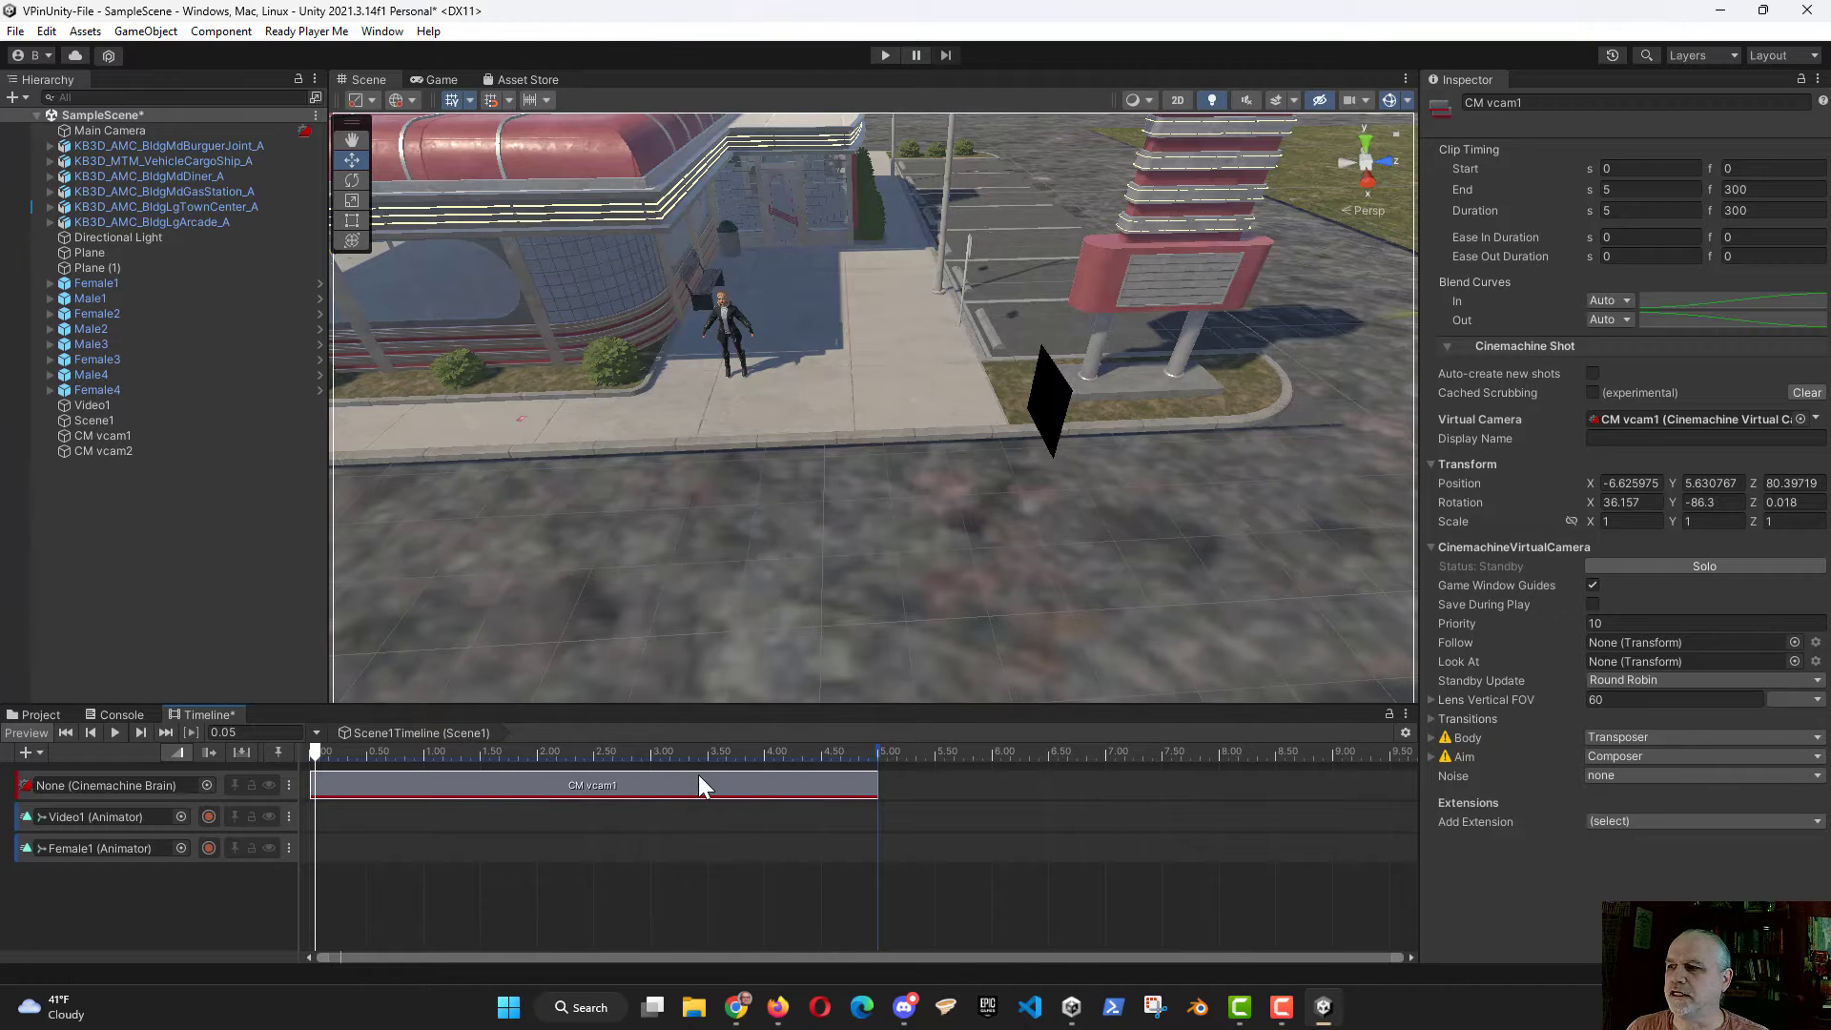
# Step: Examine where CM vcam1, Female1 and the Video1 quad are positioned in the scene around the diner
pyautogui.moveTo(998, 596); pyautogui.dragTo(433, 401, button='right')
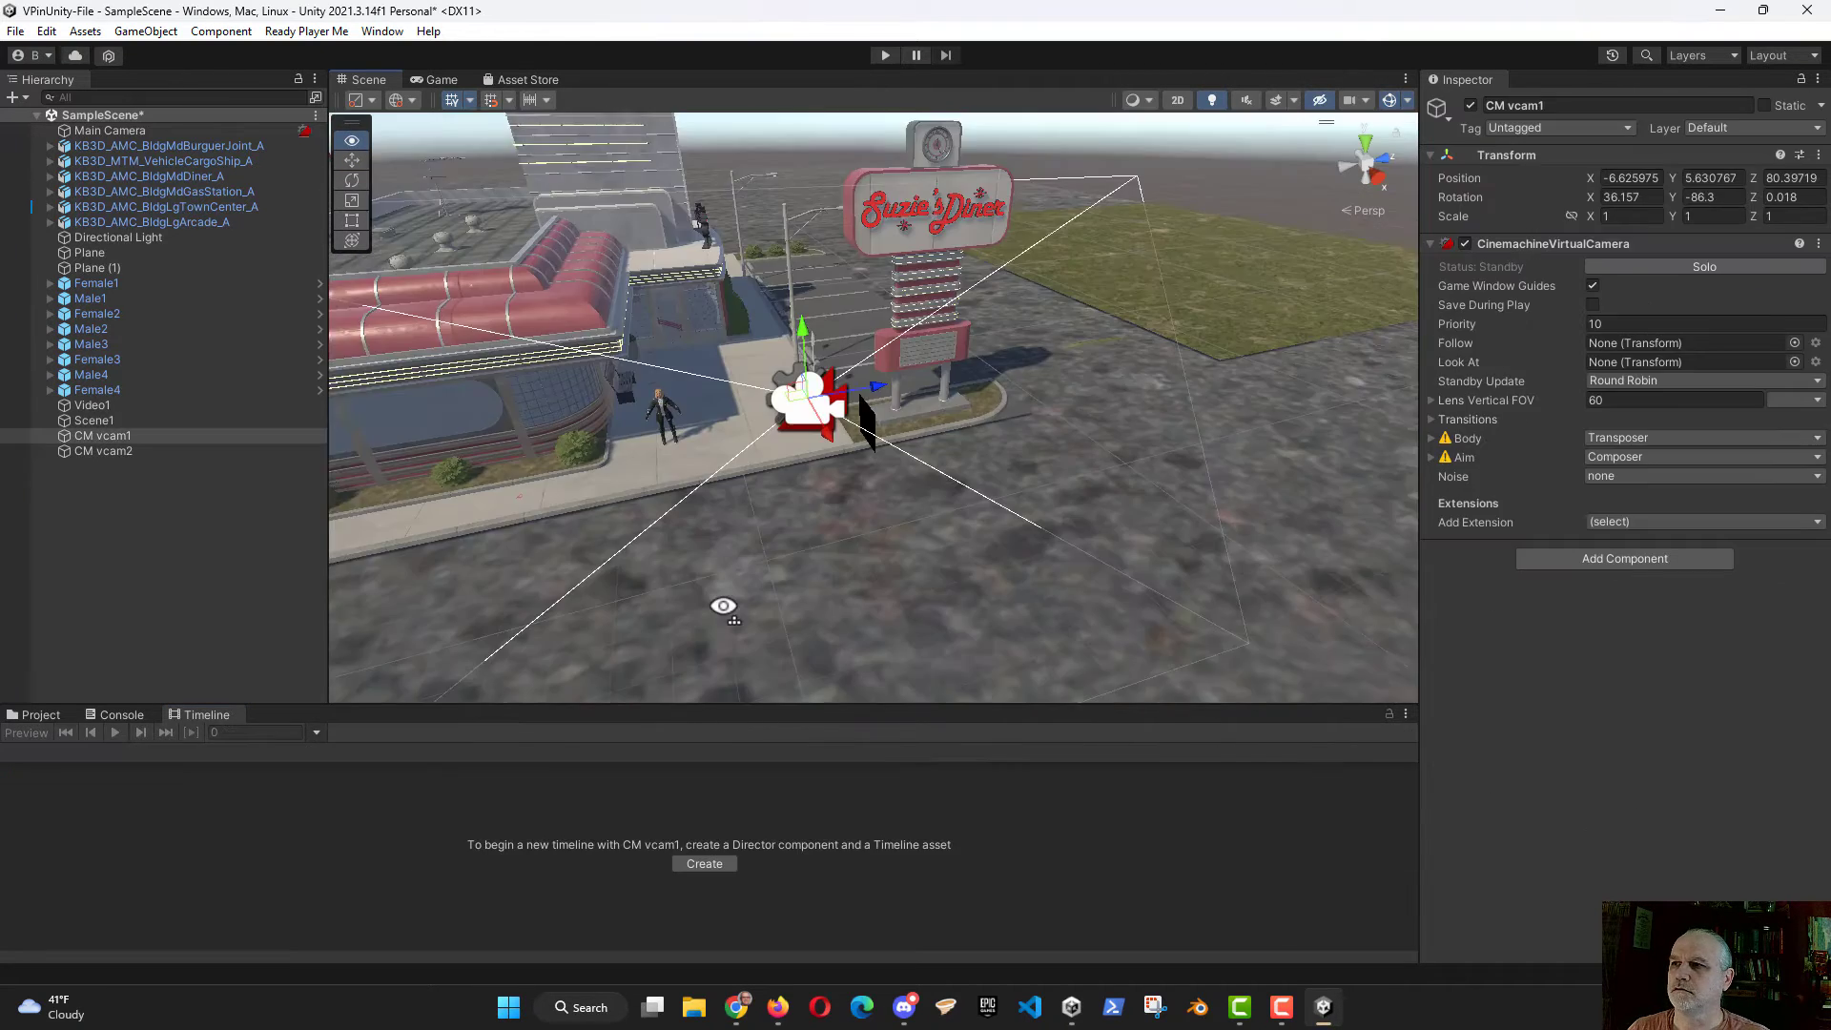
pyautogui.moveTo(724, 604); pyautogui.dragTo(916, 614, button='right')
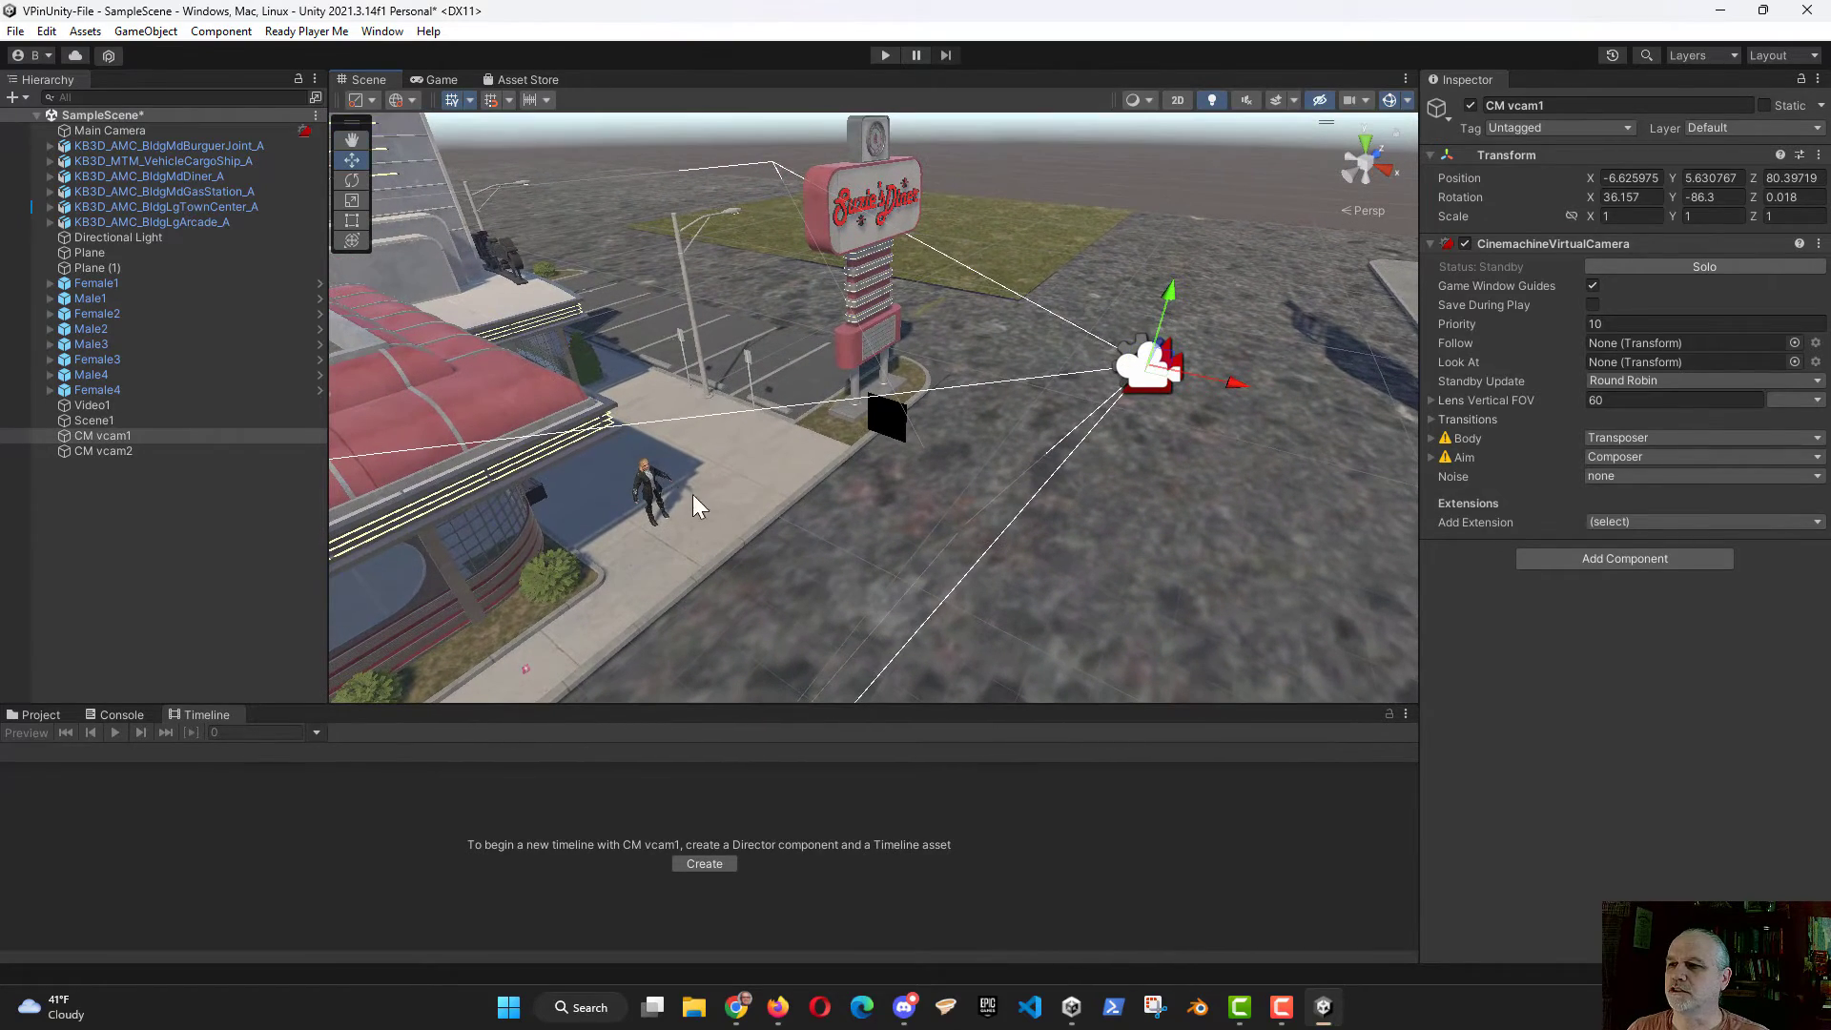
pyautogui.click(652, 491)
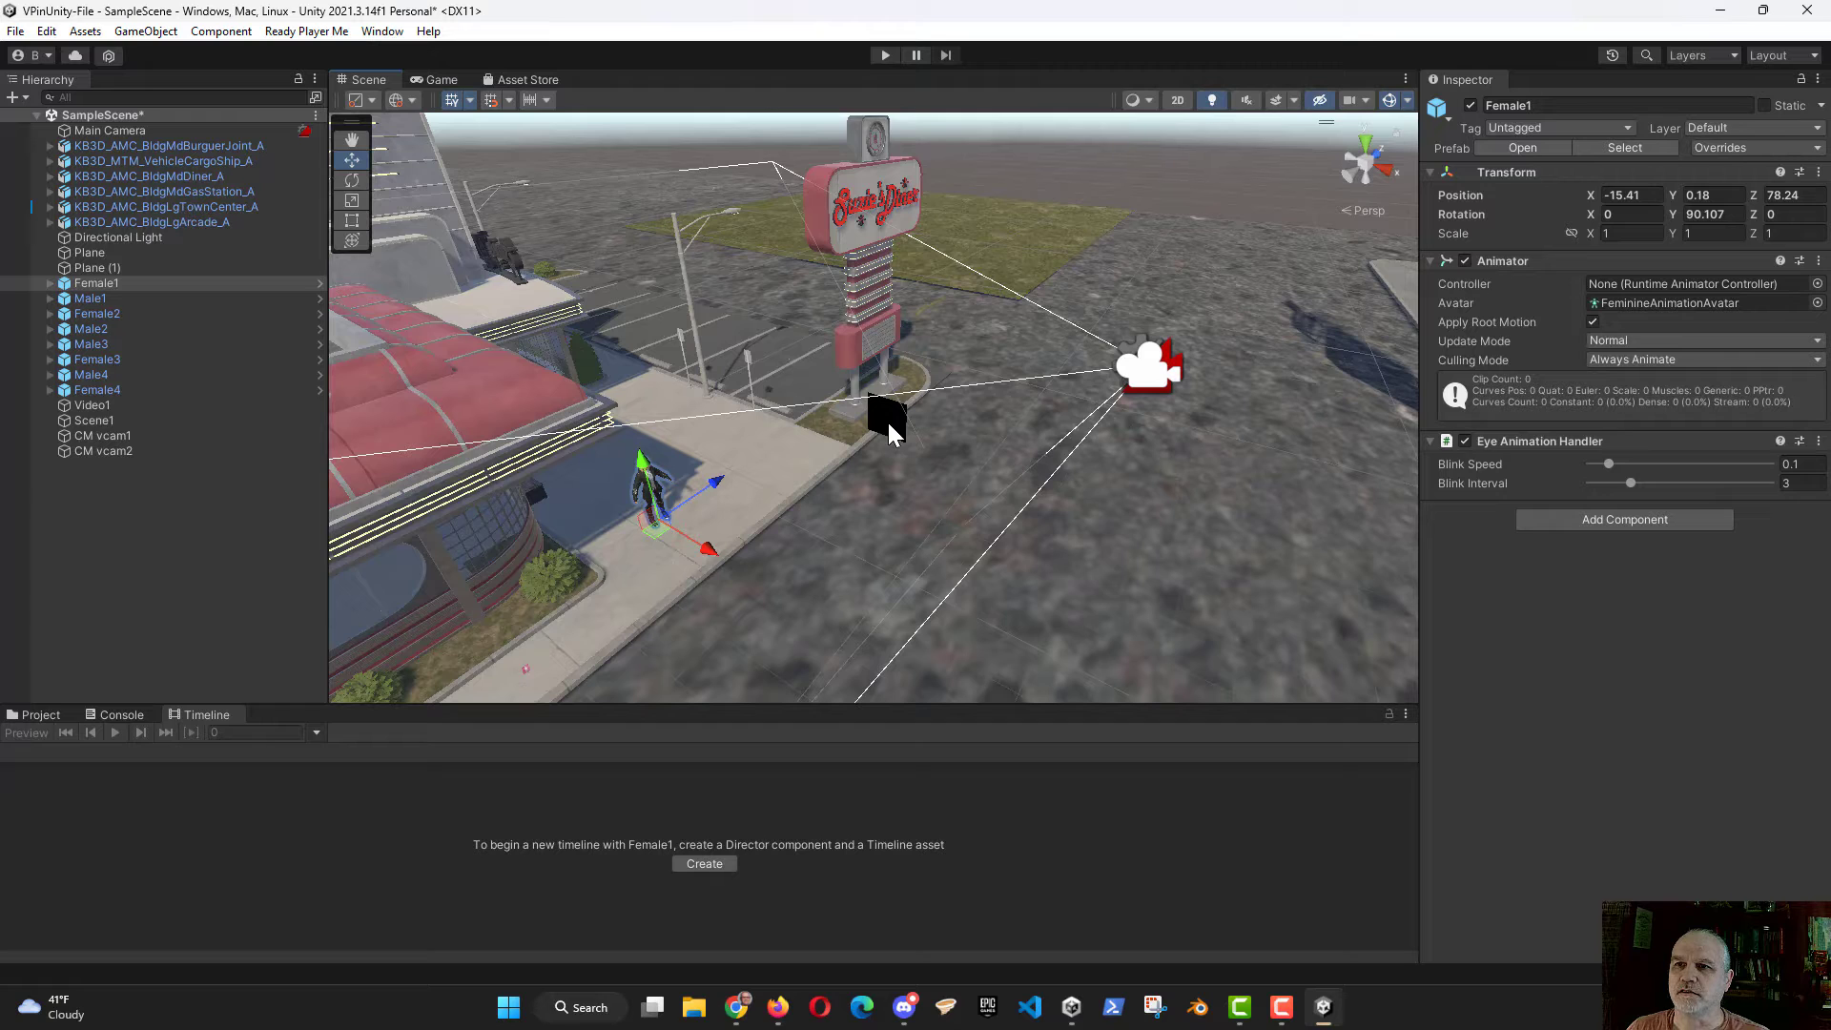
pyautogui.click(112, 436)
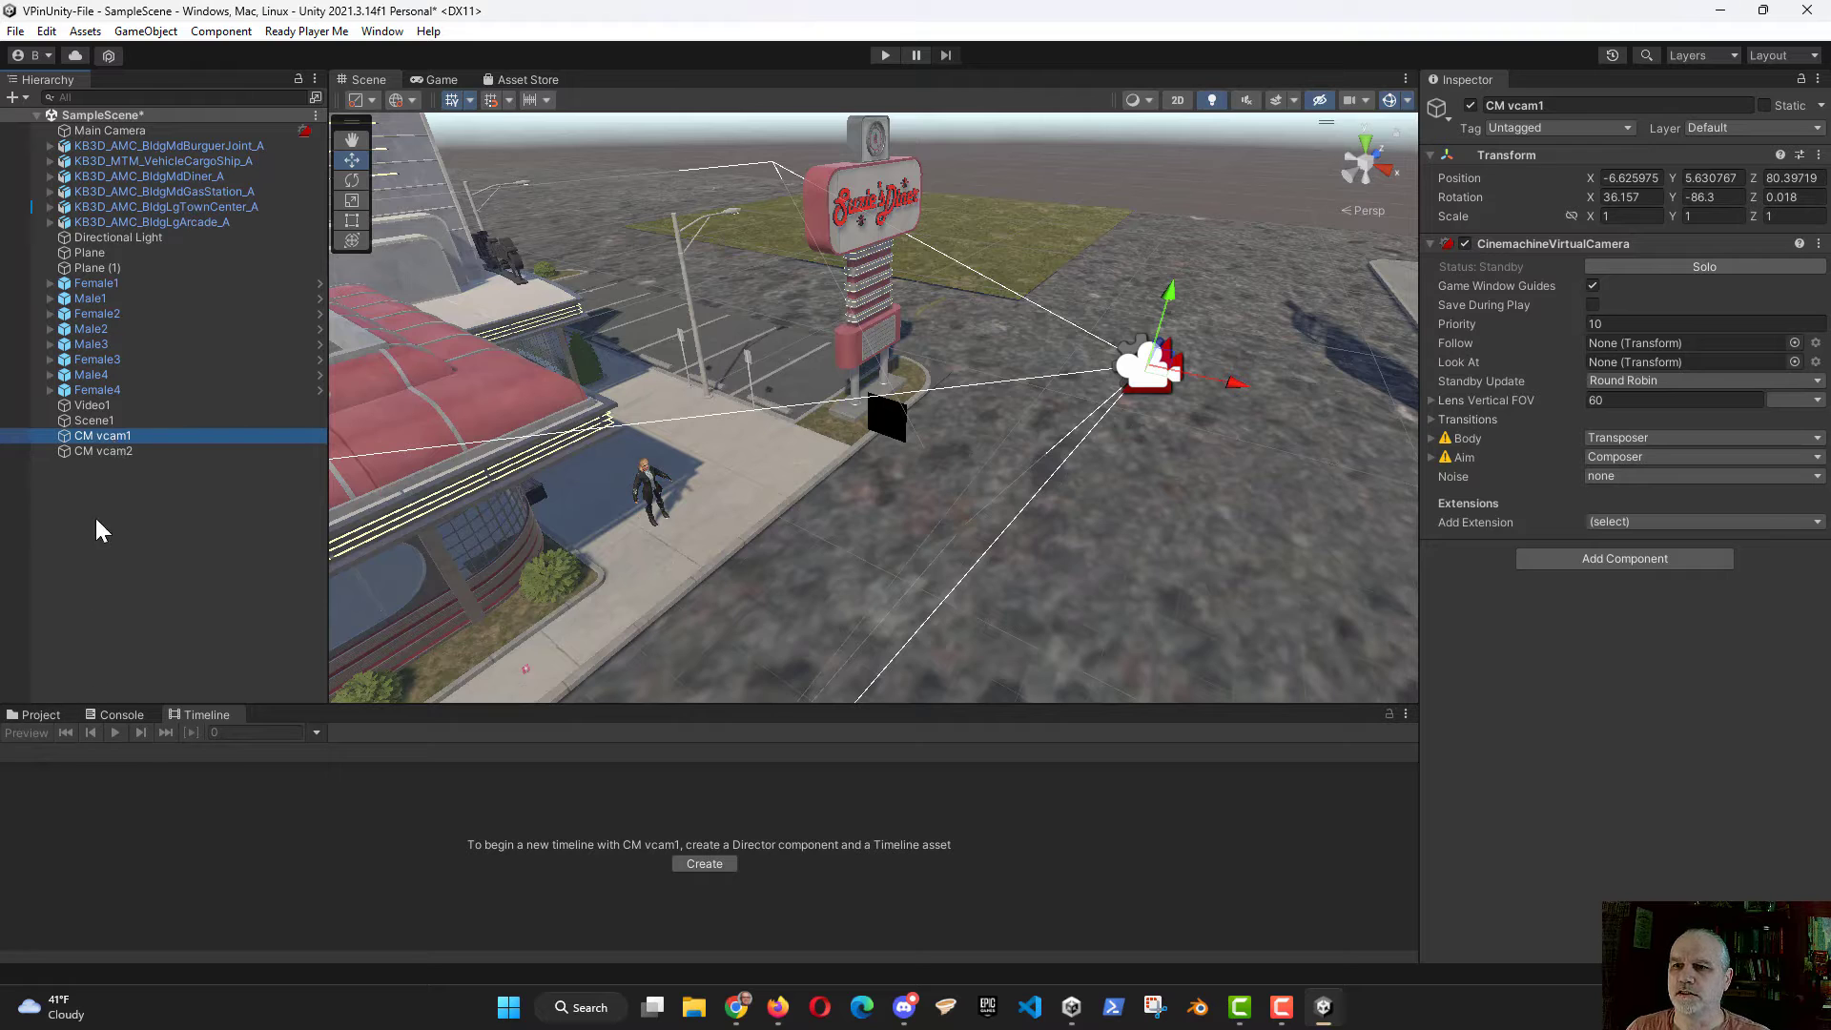
# Step: Set both the Follow and Look At targets of the CM vcam1 shot in Scene1's timeline to Video1
pyautogui.click(96, 420)
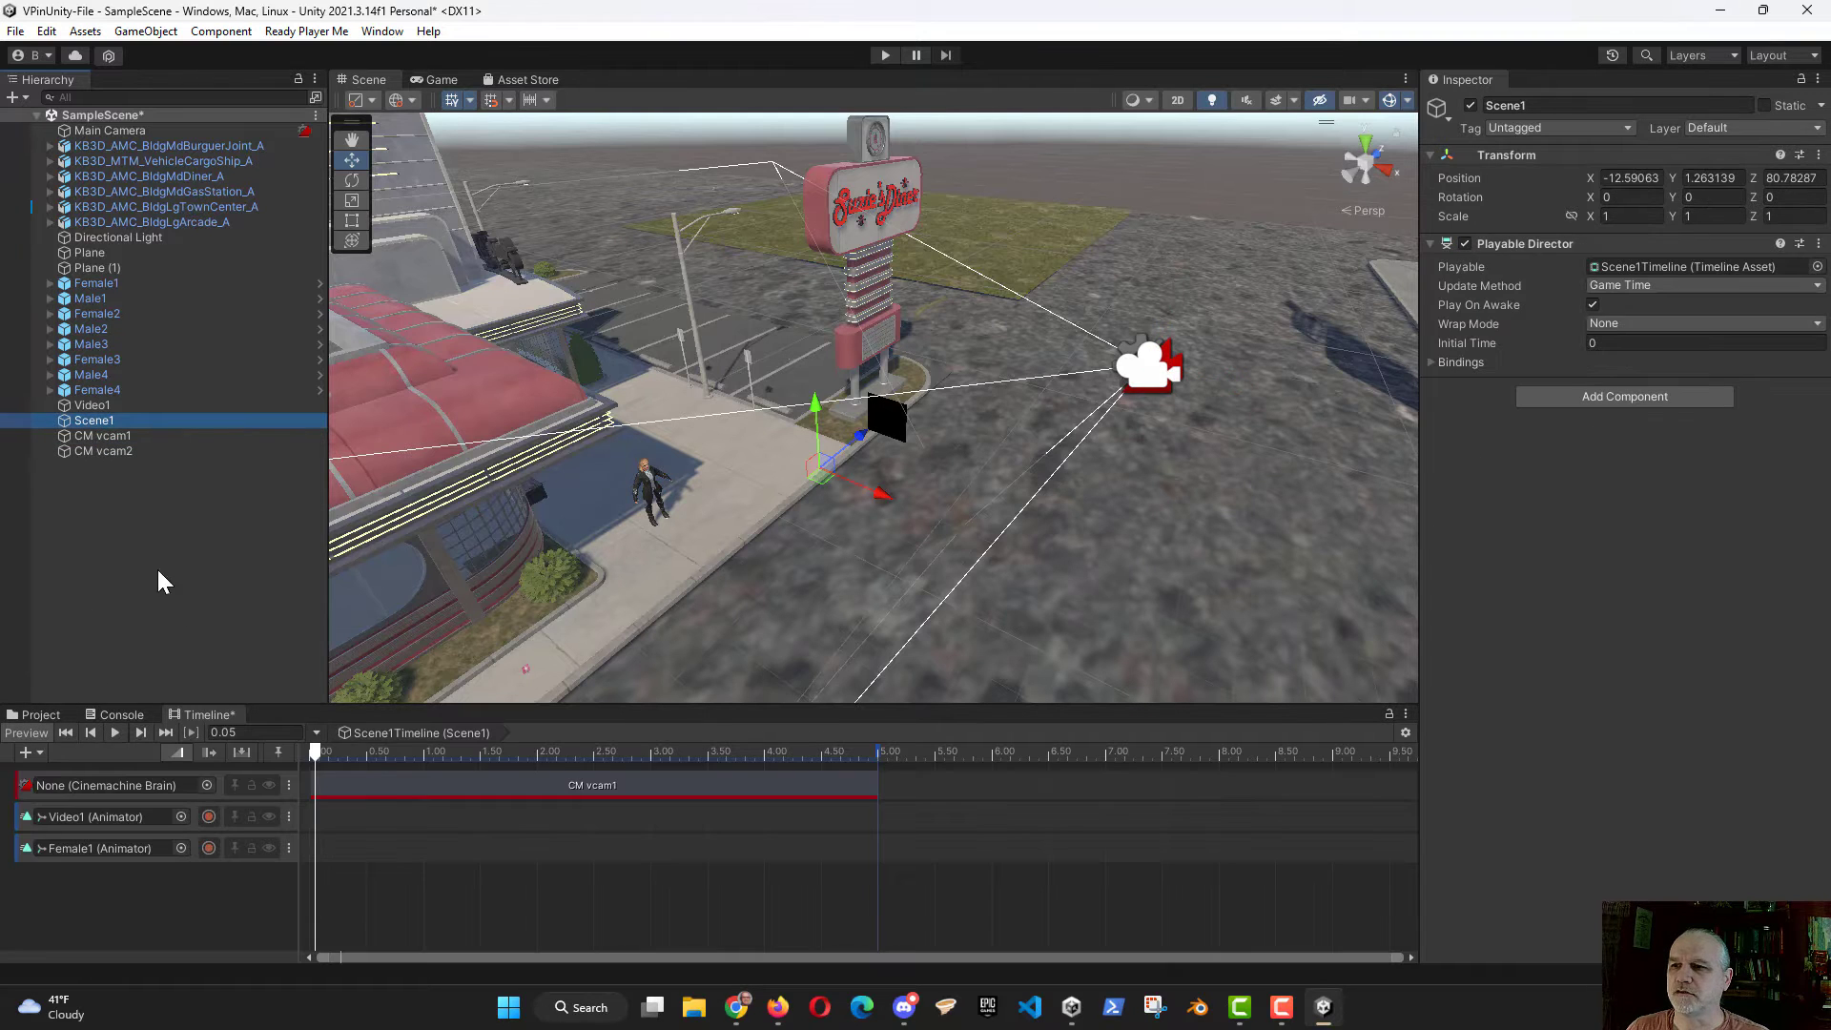
pyautogui.click(395, 792)
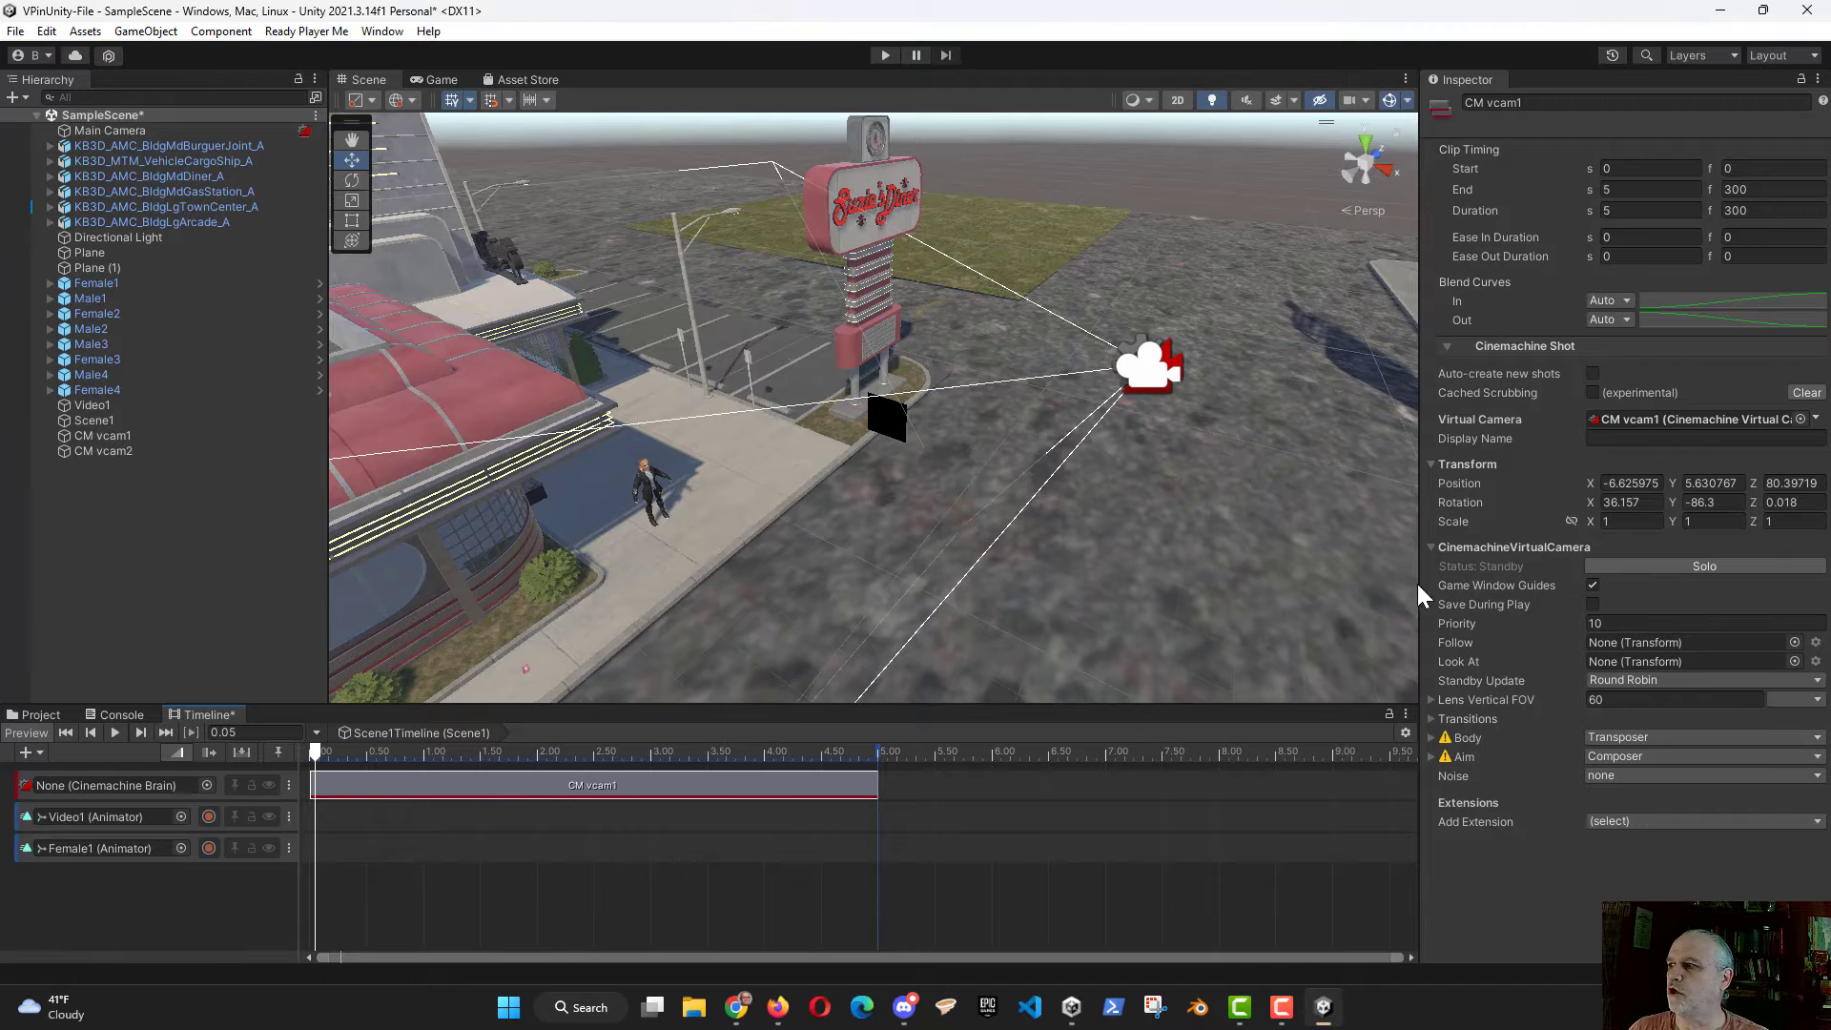
pyautogui.click(1793, 642)
pyautogui.write('v')
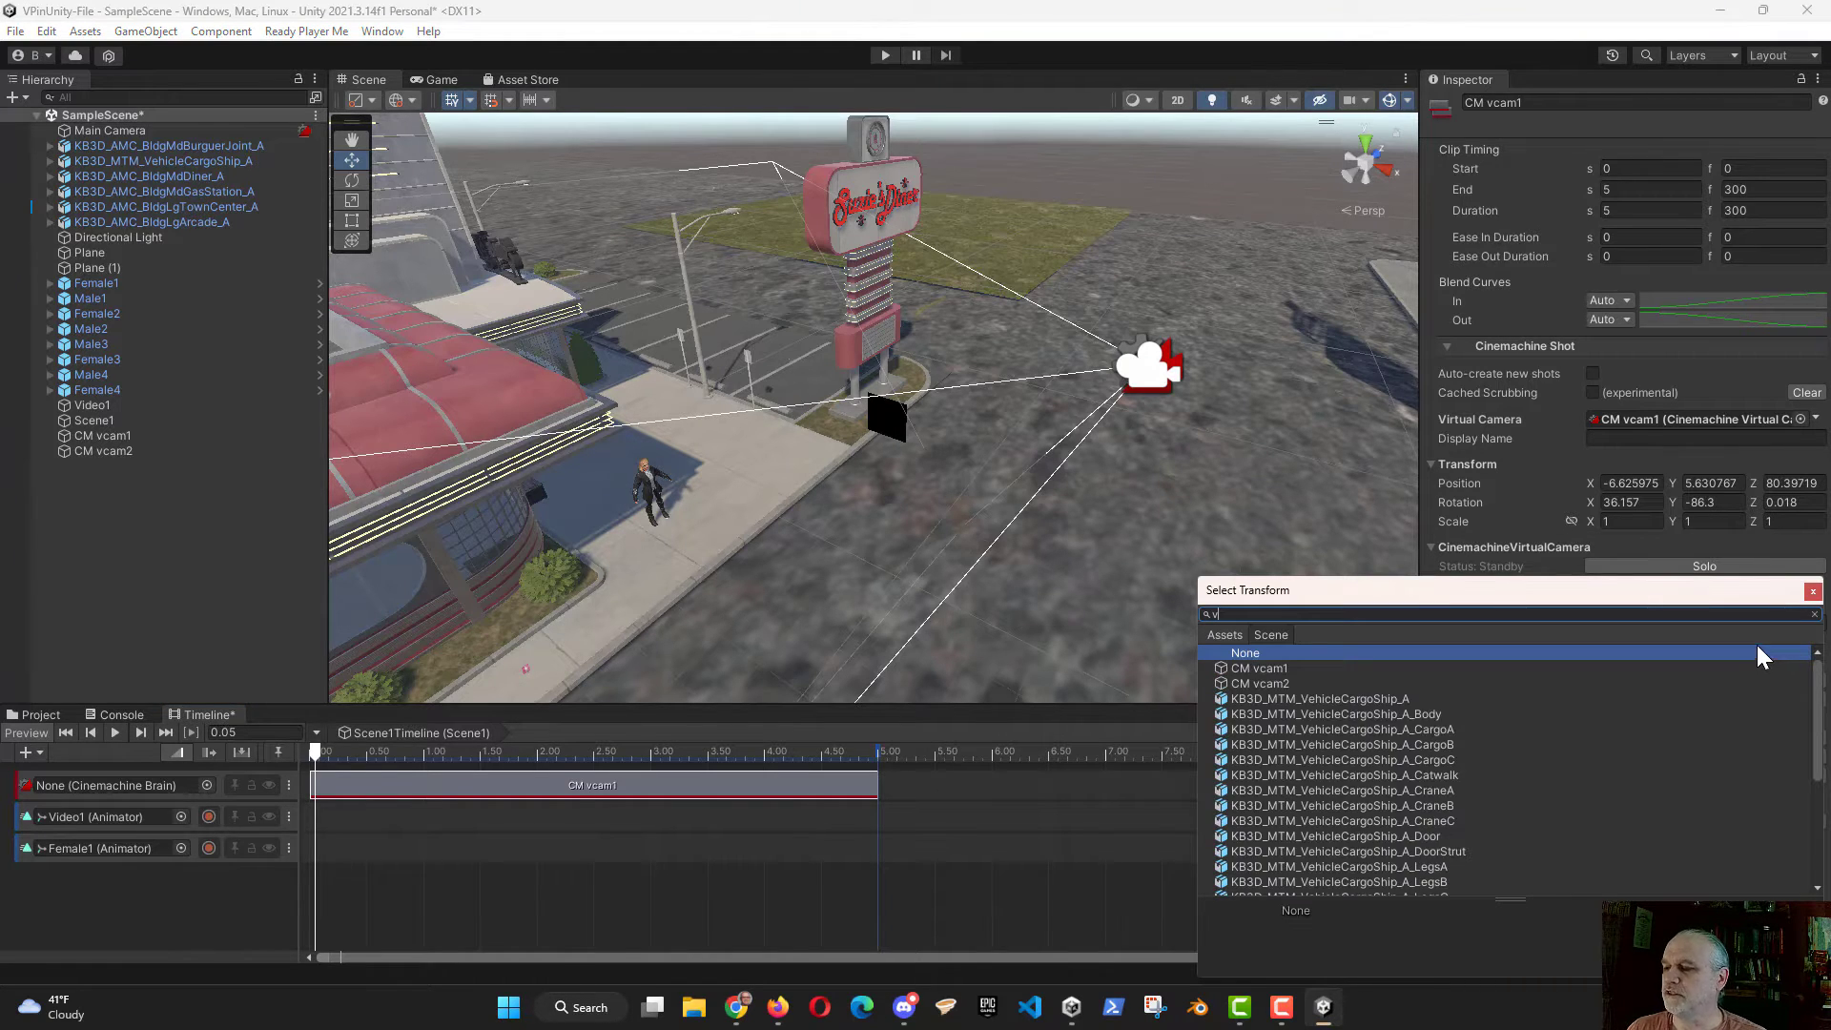
pyautogui.write('id')
pyautogui.doubleClick(1256, 667)
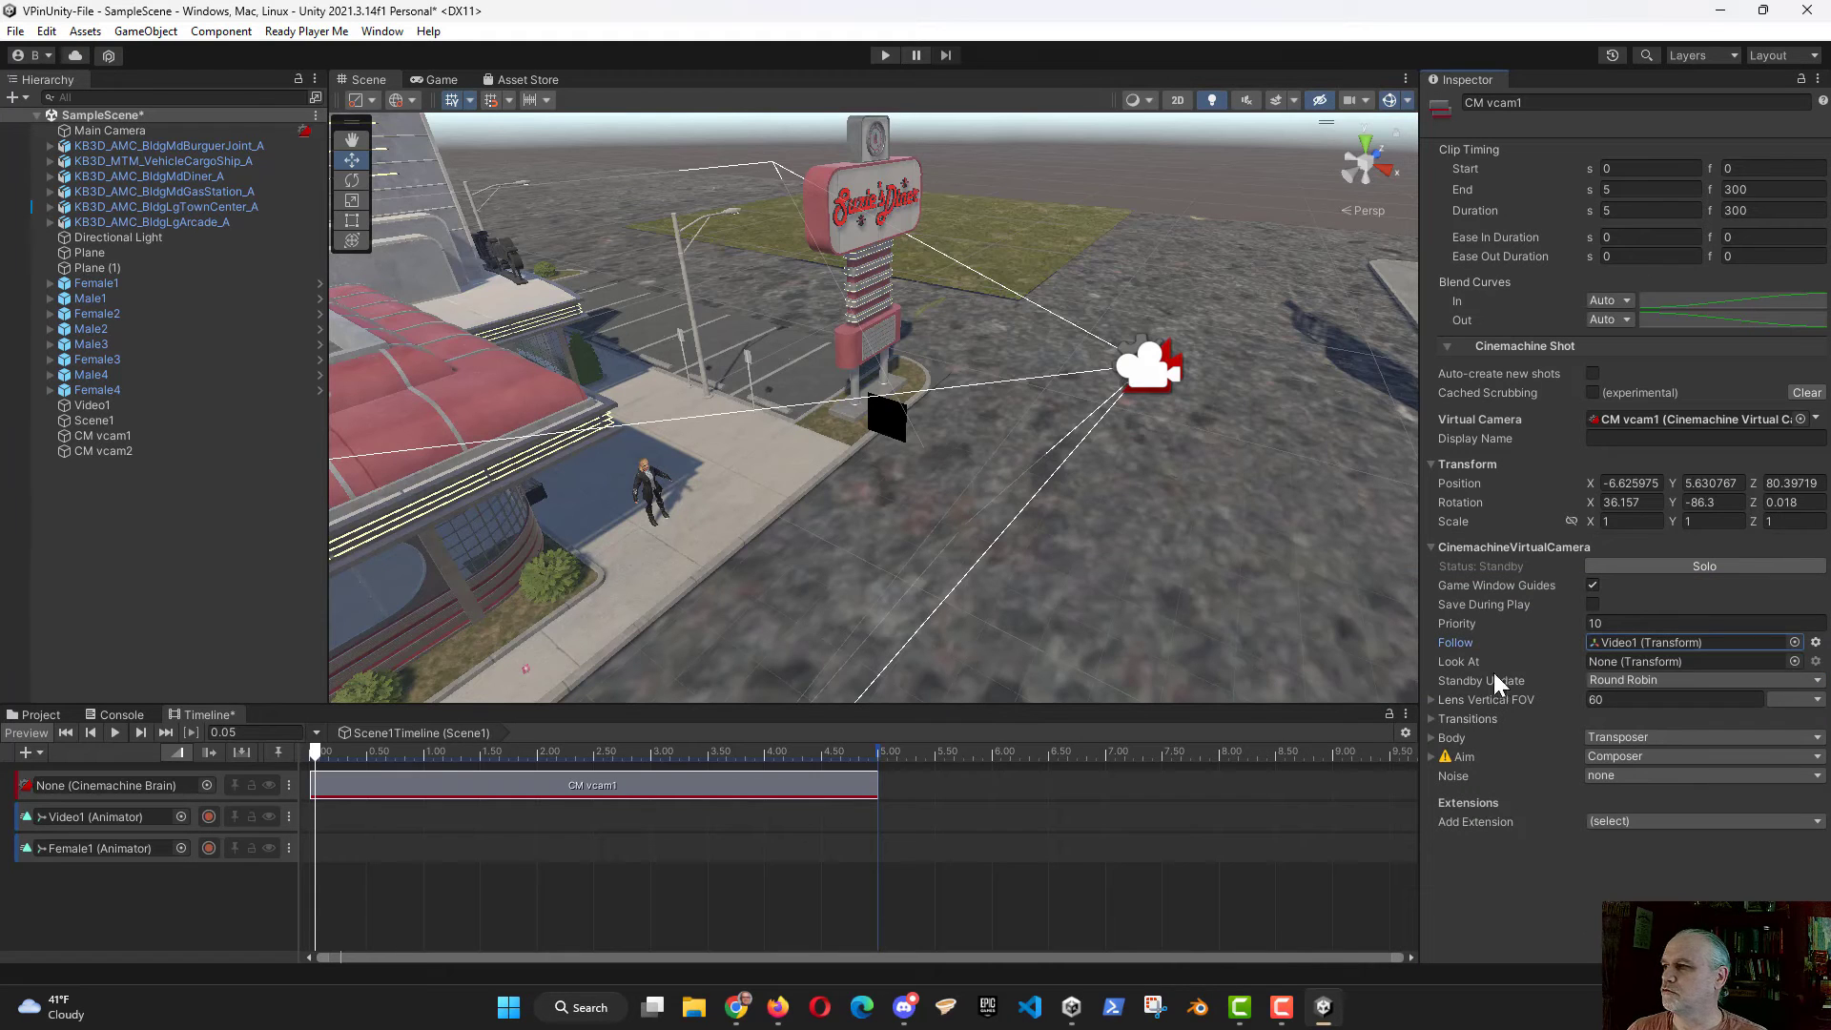
pyautogui.click(1795, 661)
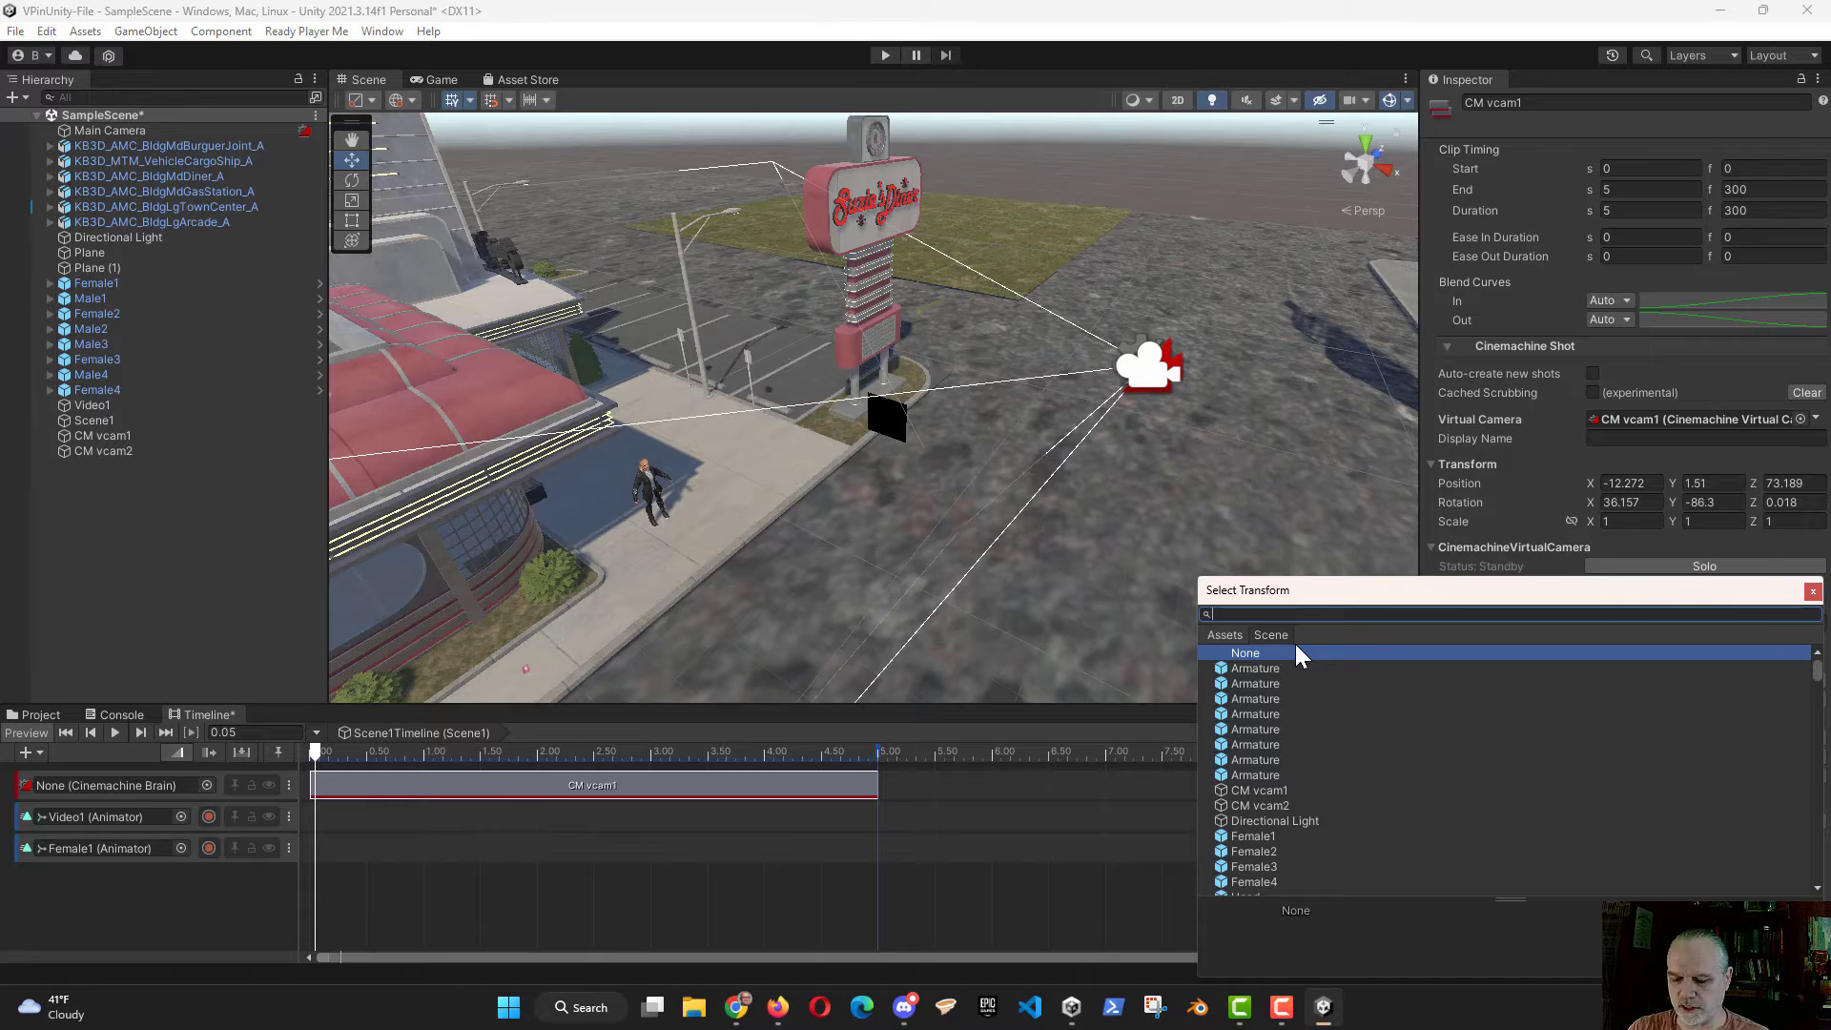
pyautogui.write('vid')
pyautogui.doubleClick(1263, 666)
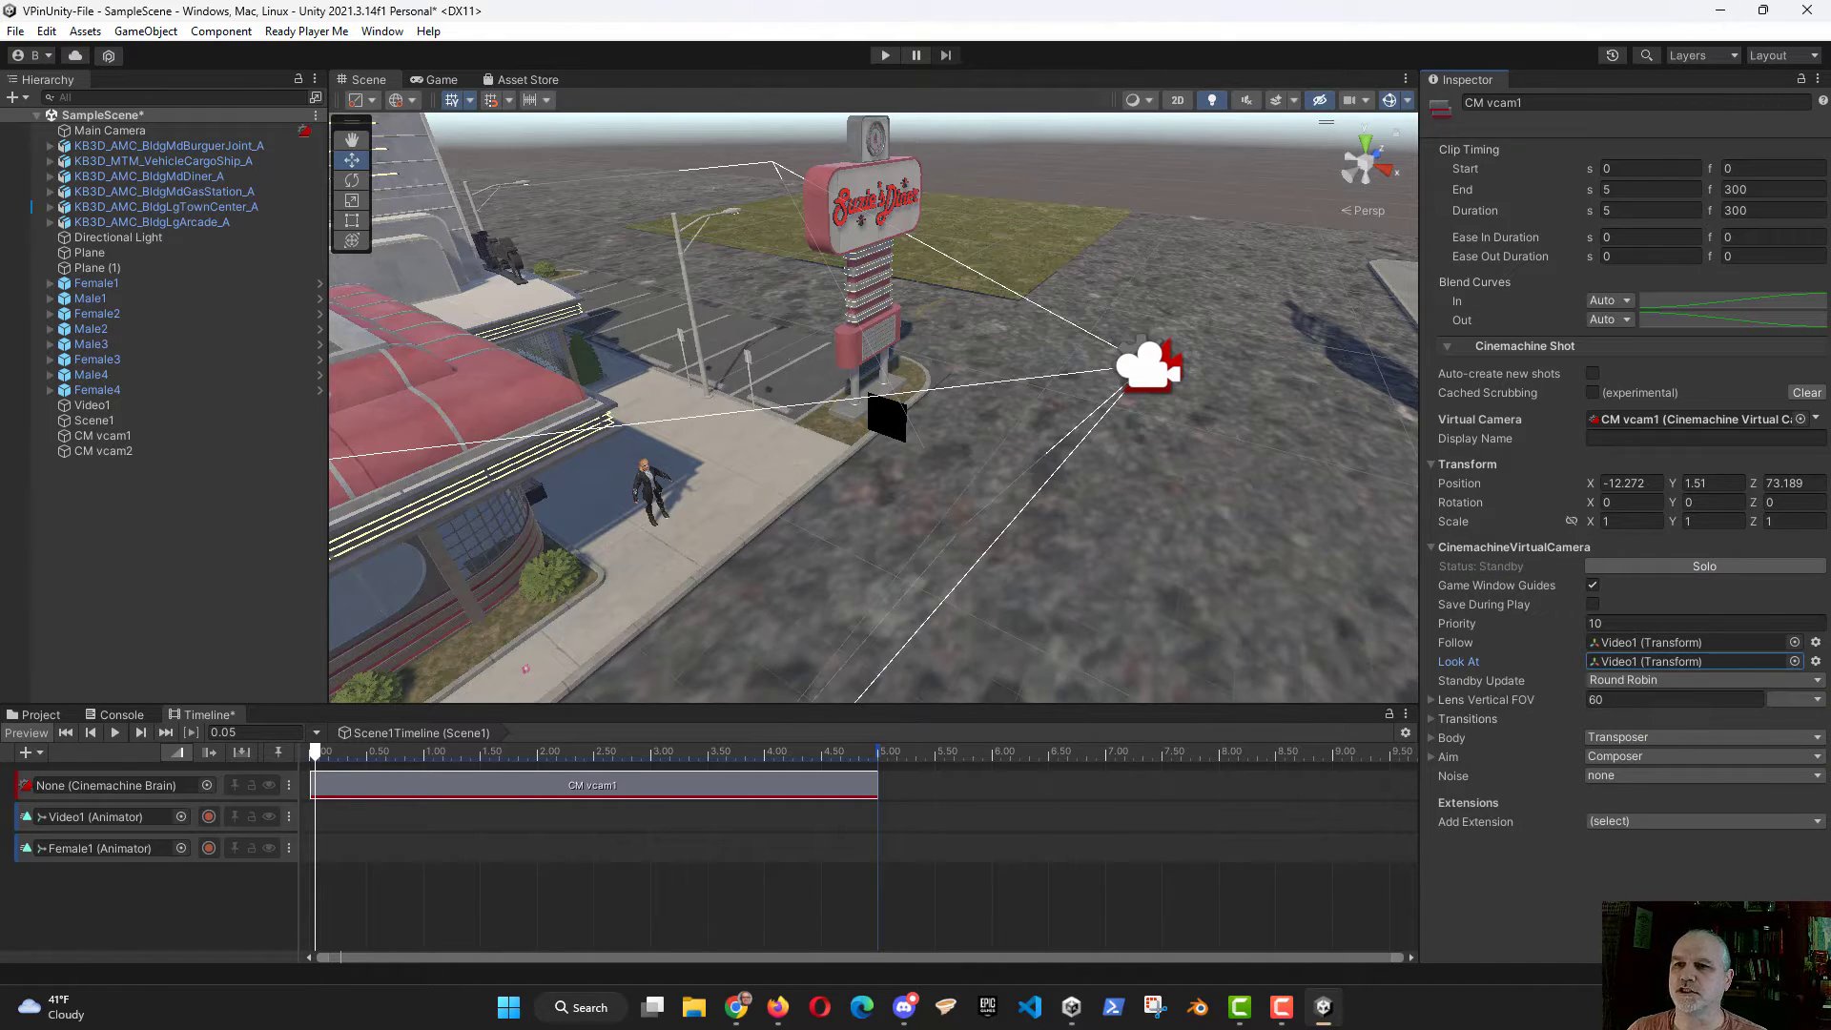
# Step: Add CM vcam2 as a shot after CM vcam1 on the Cinemachine track and shorten it to about 2.08 seconds
pyautogui.click(107, 452)
pyautogui.moveTo(107, 453); pyautogui.dragTo(894, 787)
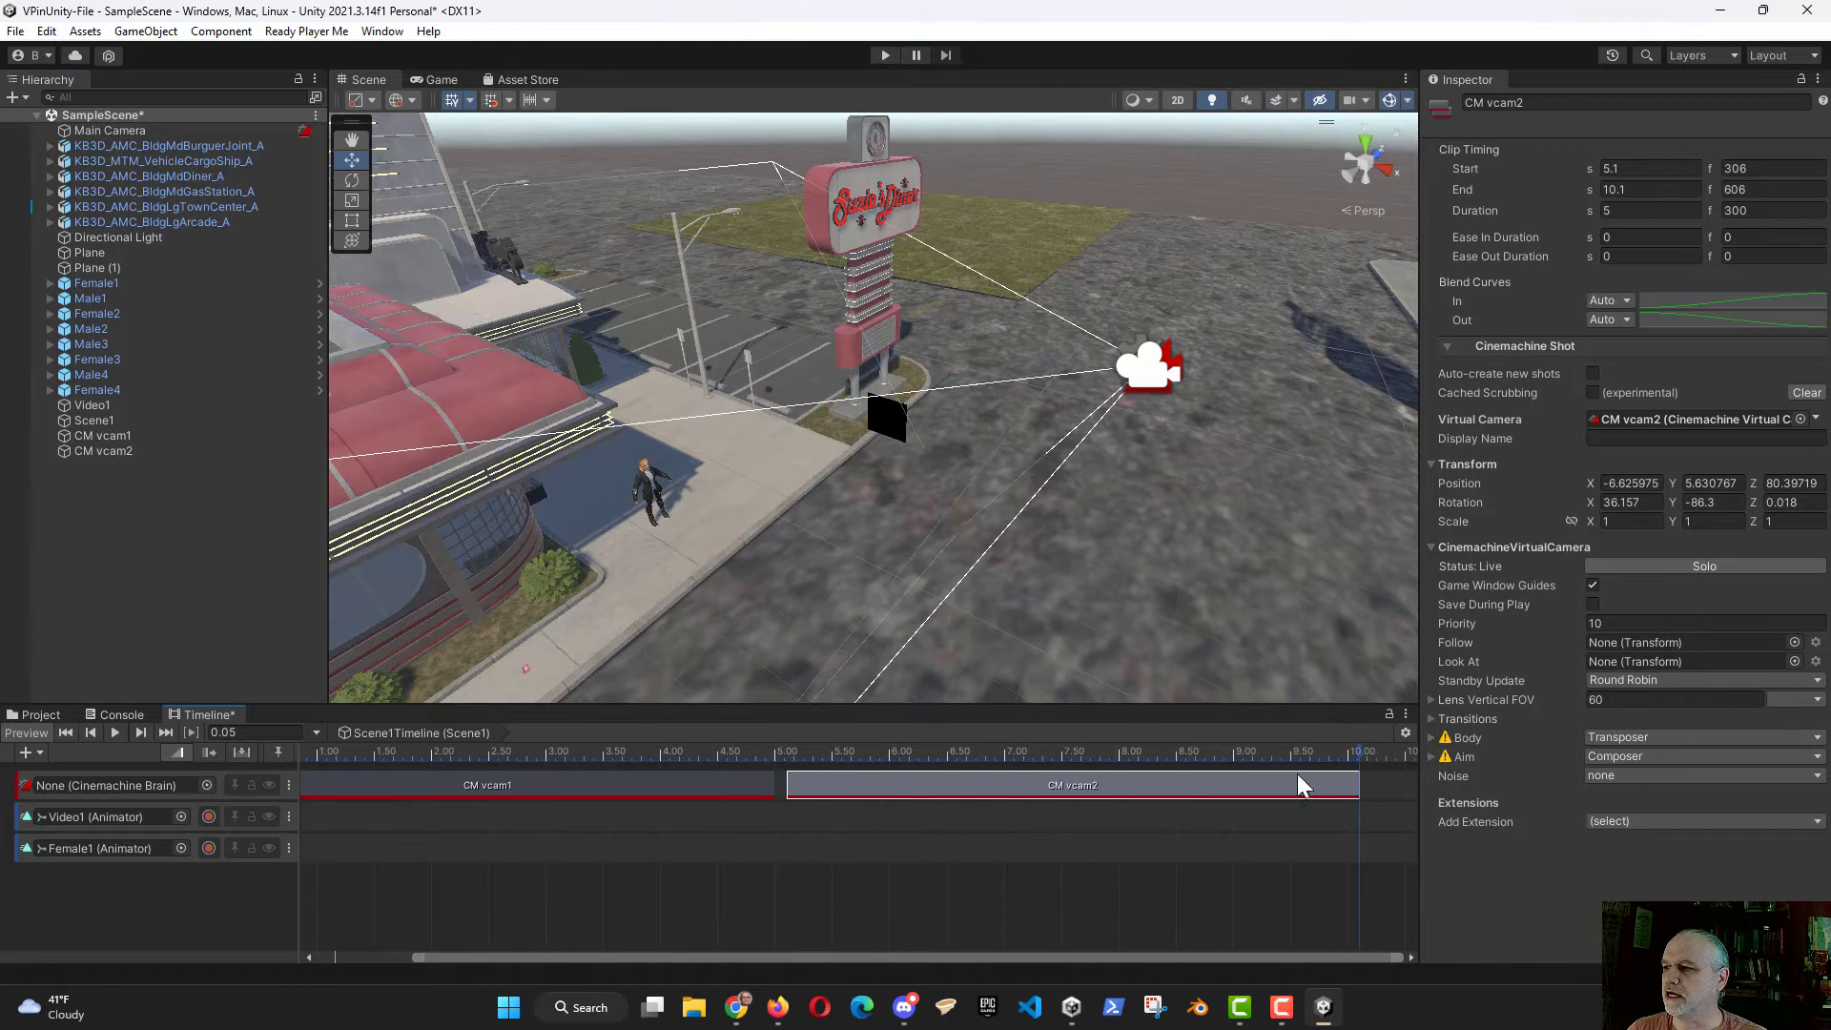
pyautogui.moveTo(1356, 782); pyautogui.dragTo(1025, 782)
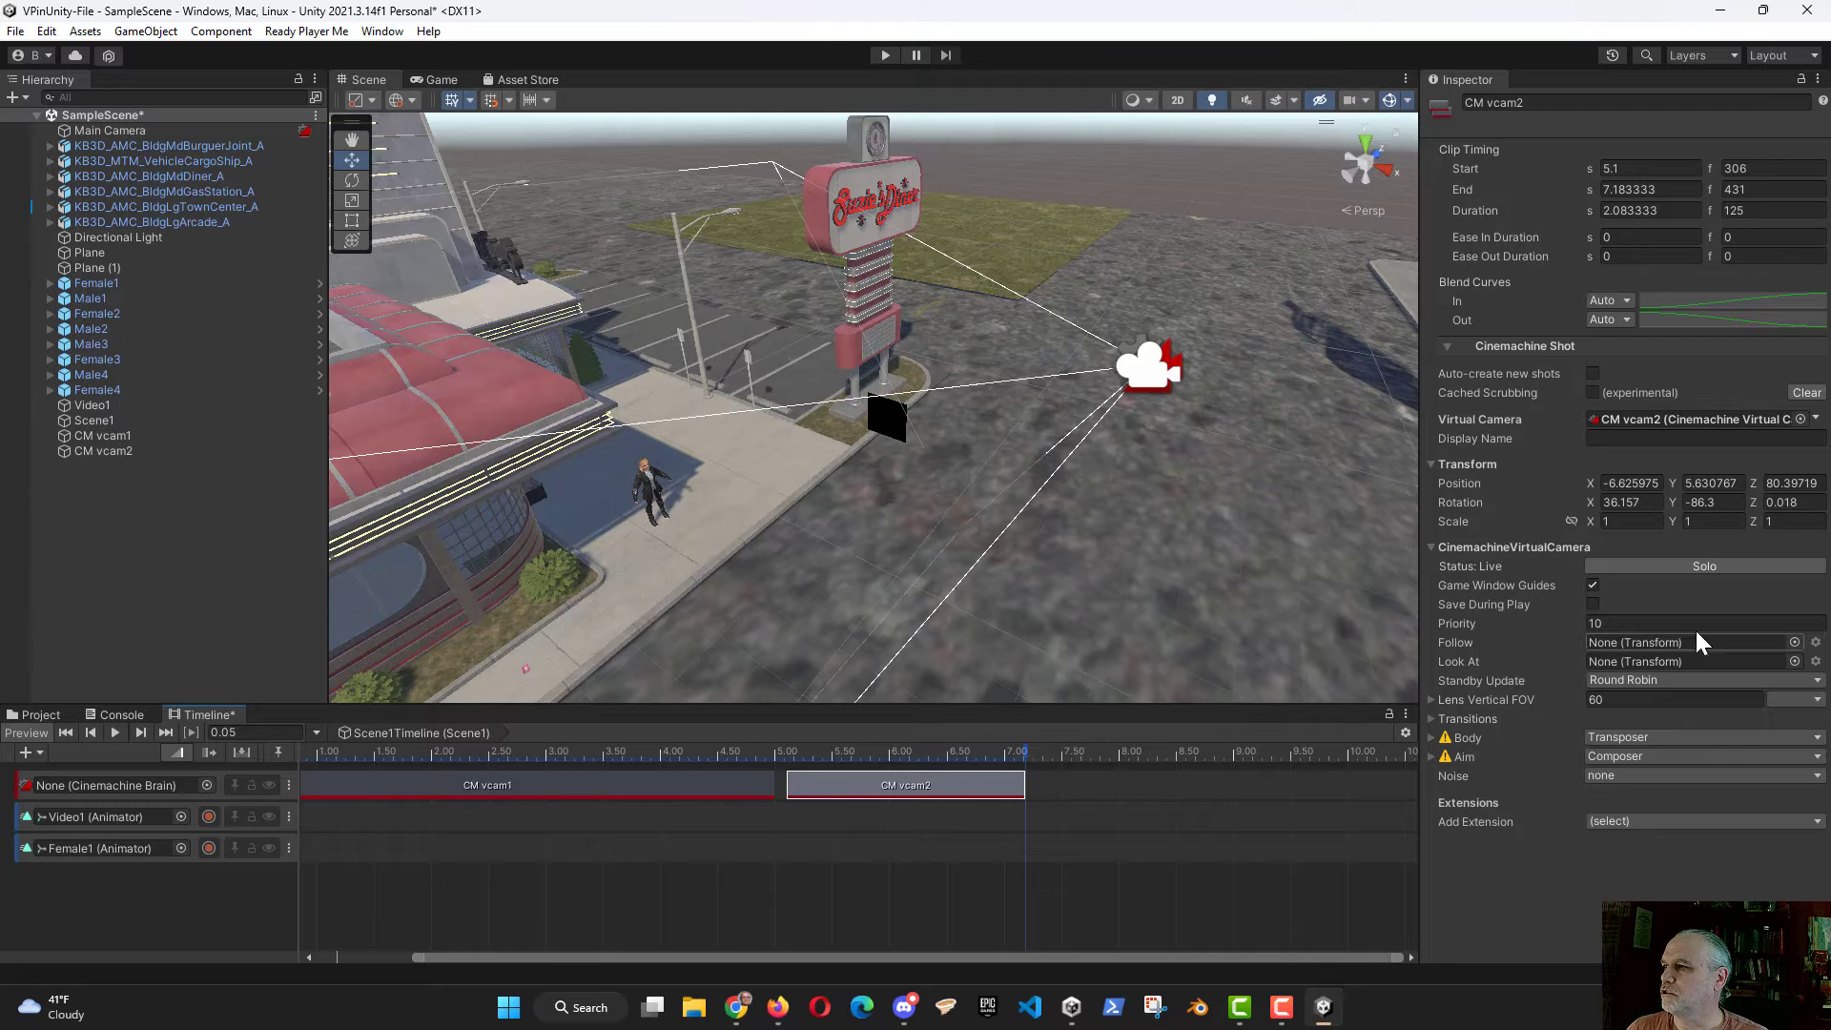
# Step: Set the CM vcam2 shot's Follow and Look At targets to Female1 and move the clip to start at 5 seconds, directly after CM vcam1
pyautogui.click(1794, 642)
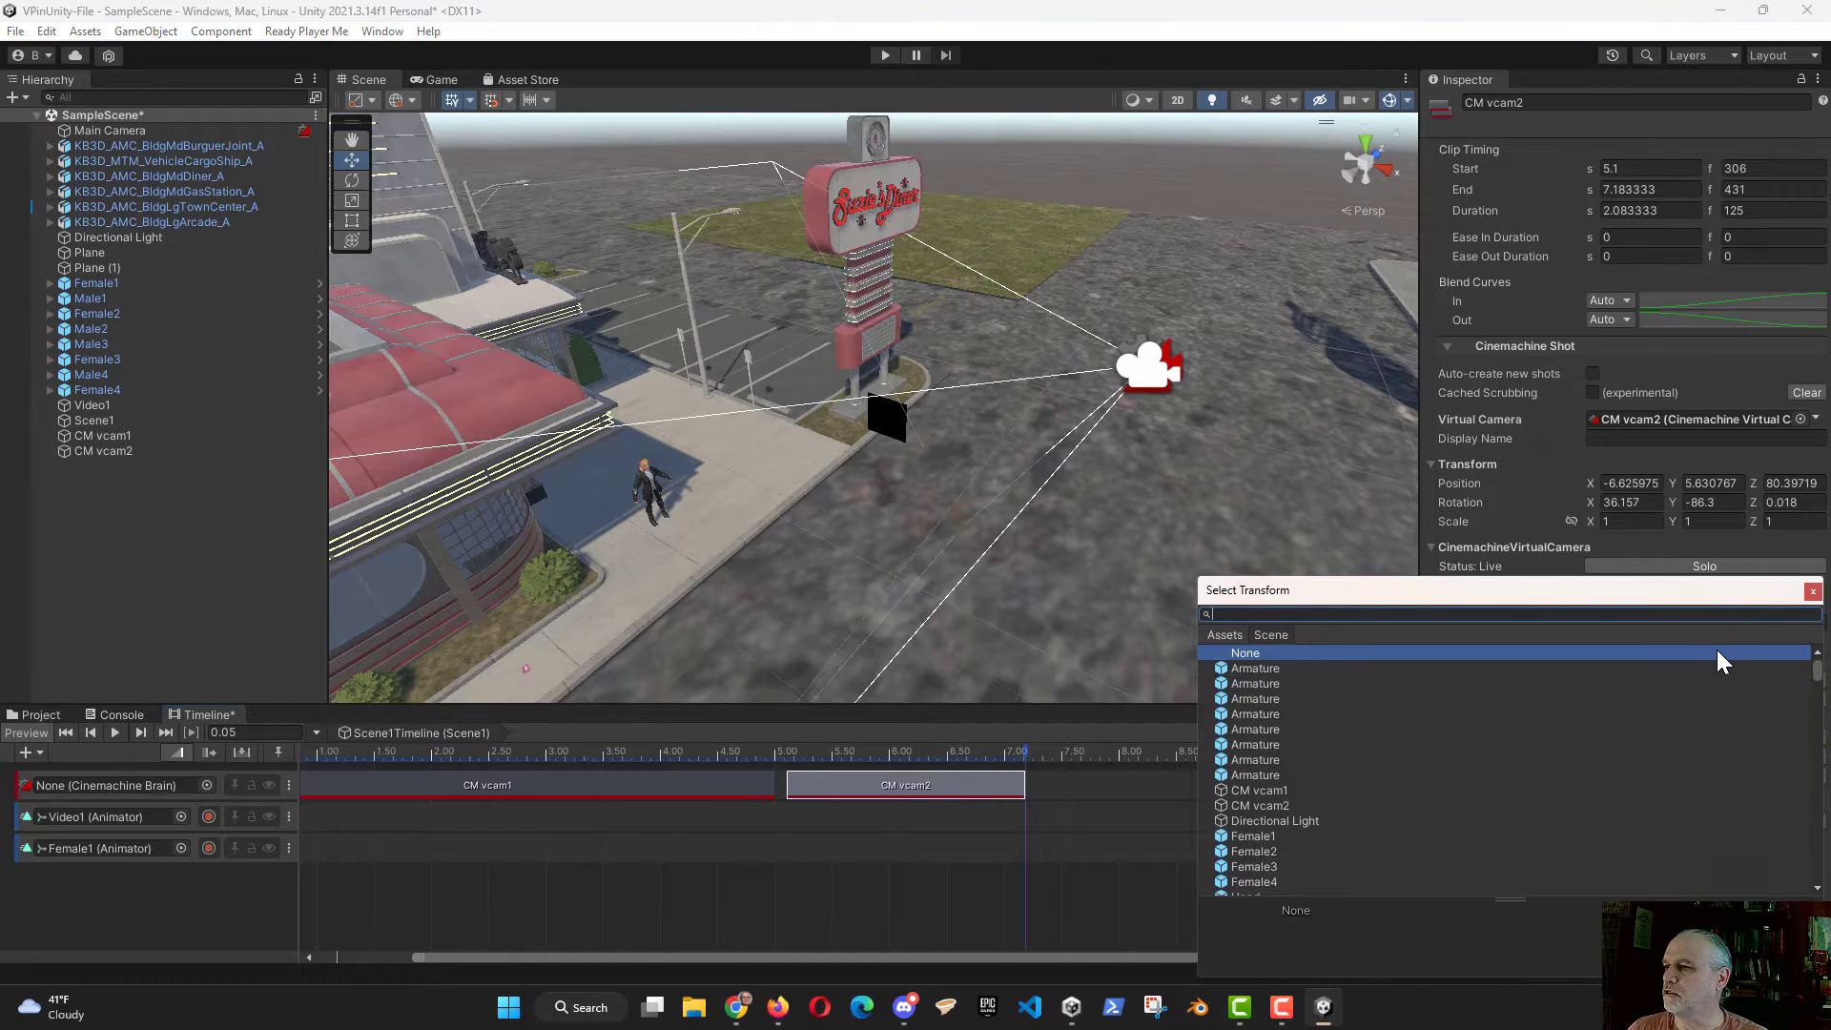
pyautogui.write('fe')
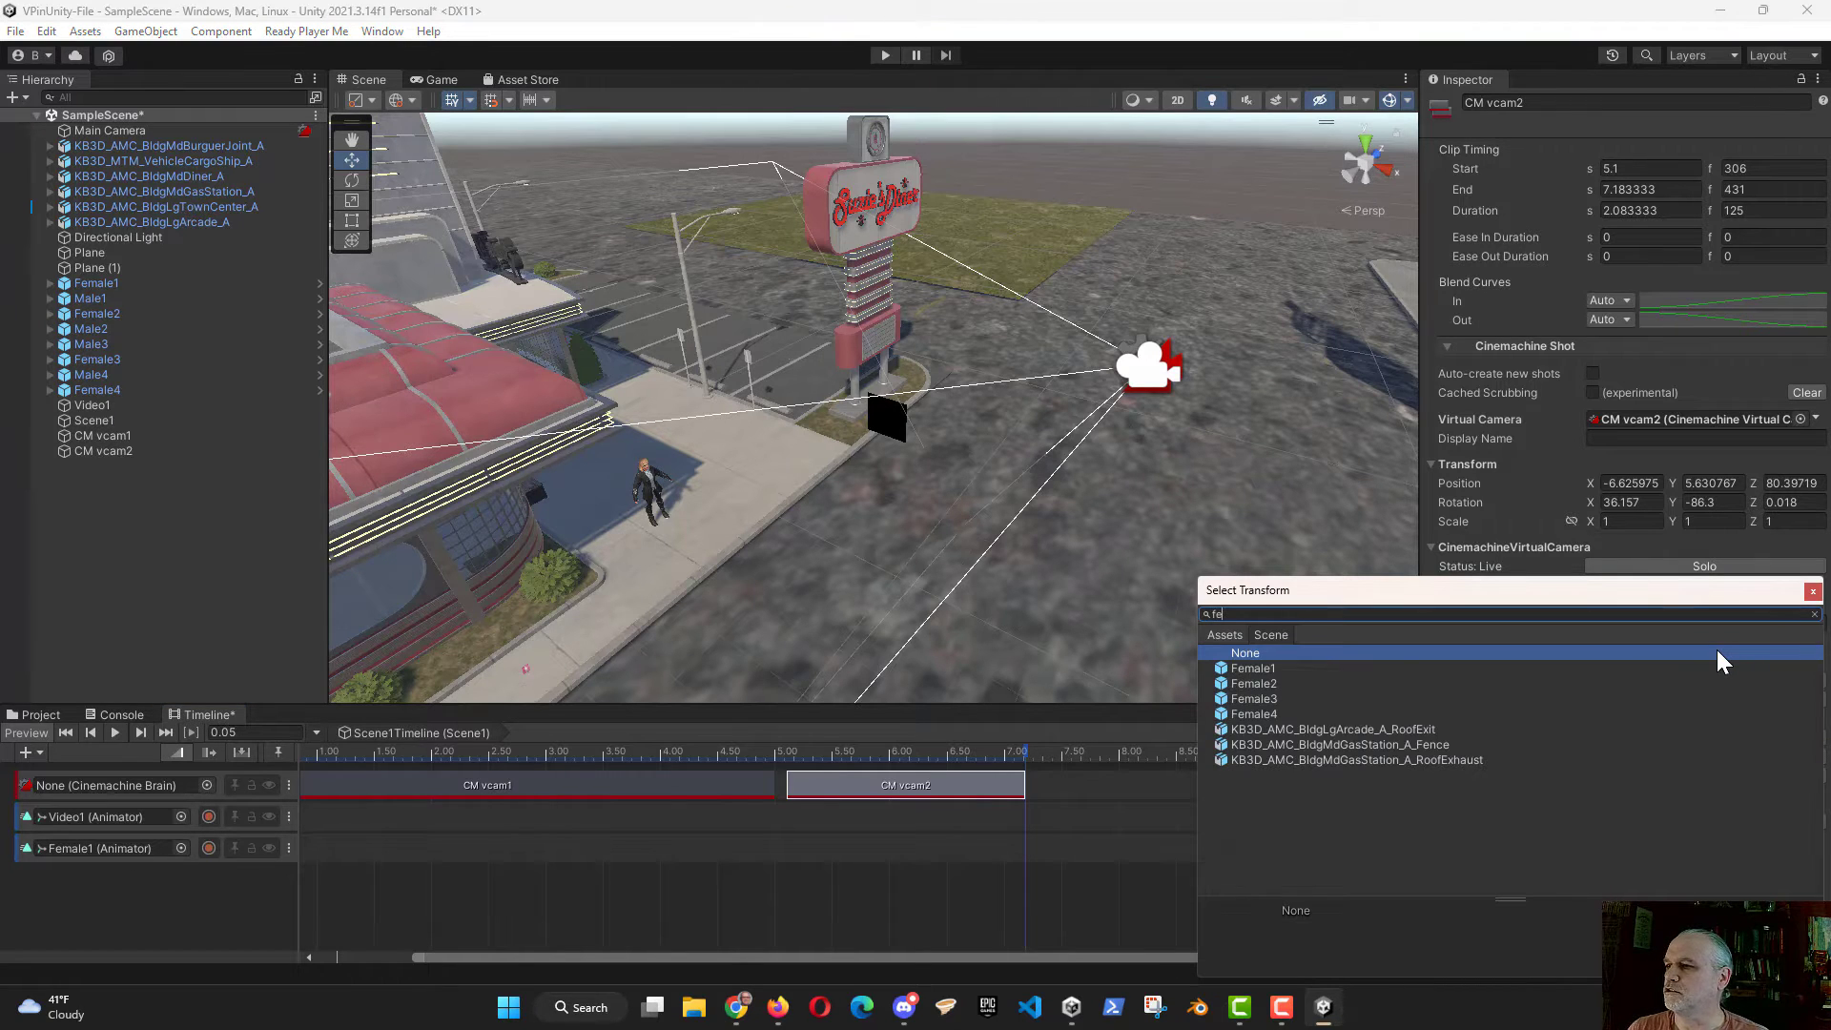
pyautogui.doubleClick(1261, 671)
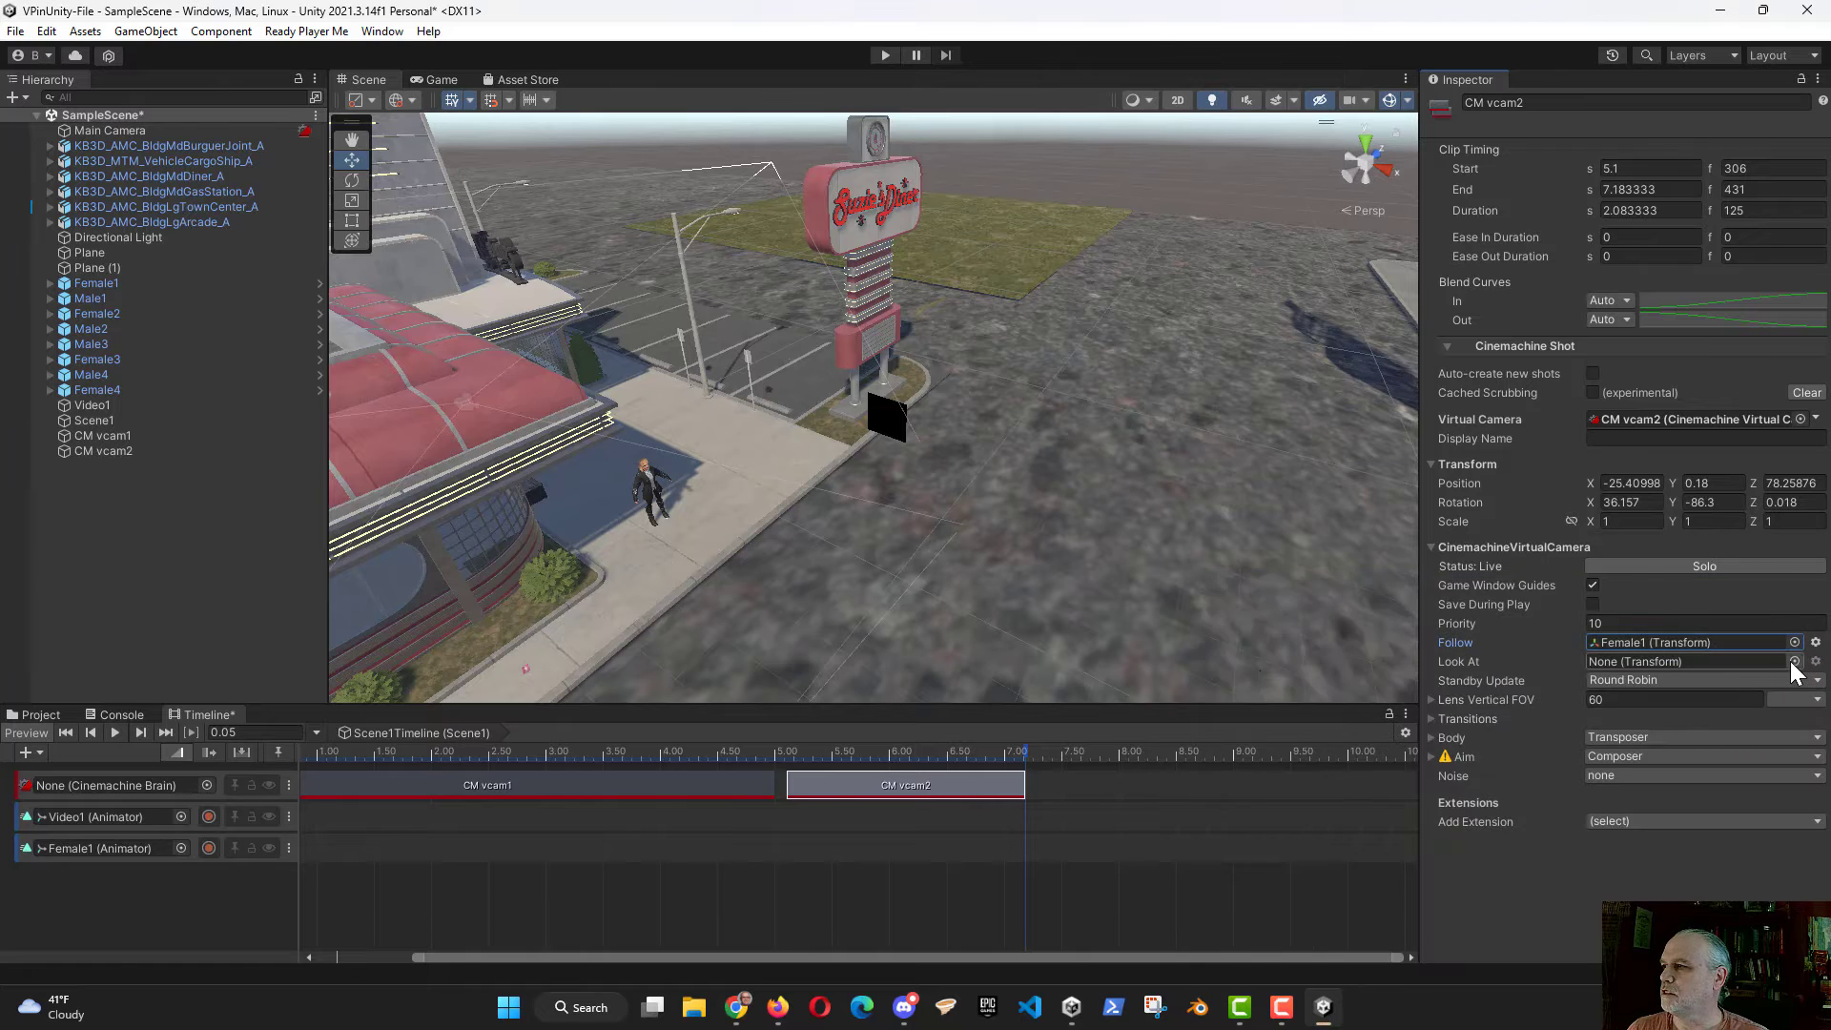
pyautogui.click(1794, 661)
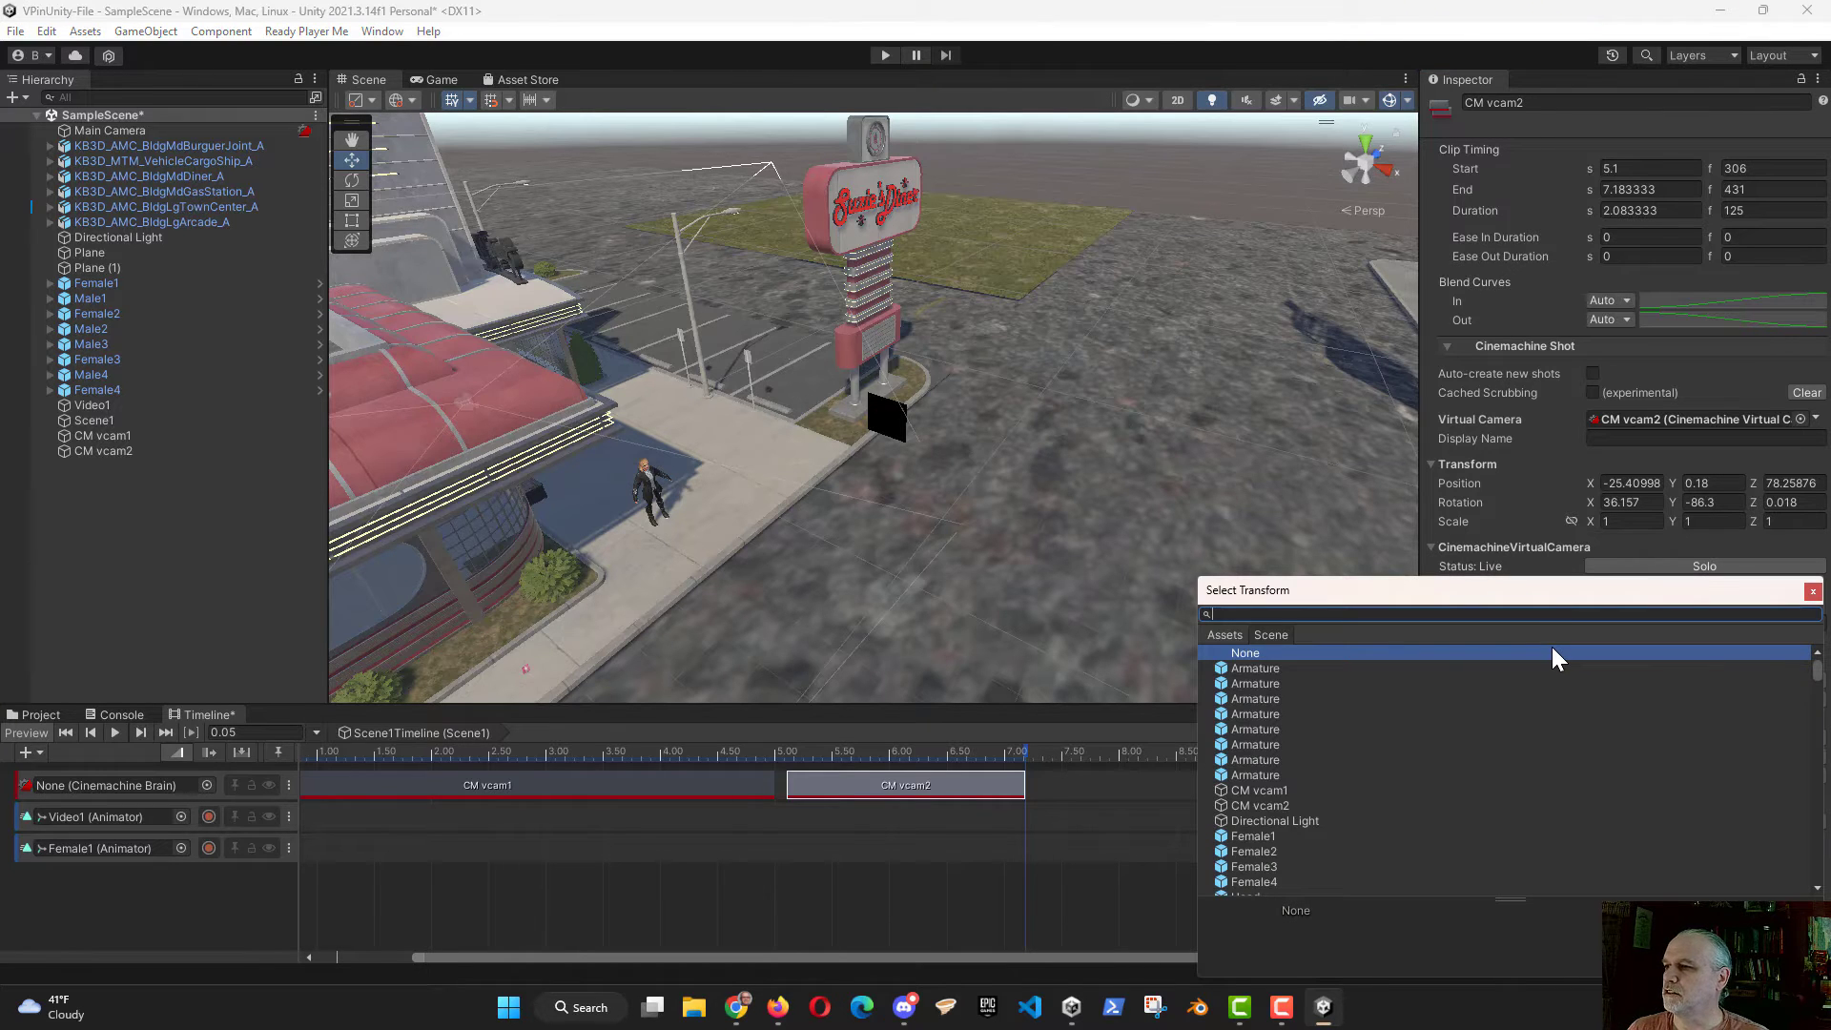
pyautogui.write('fe')
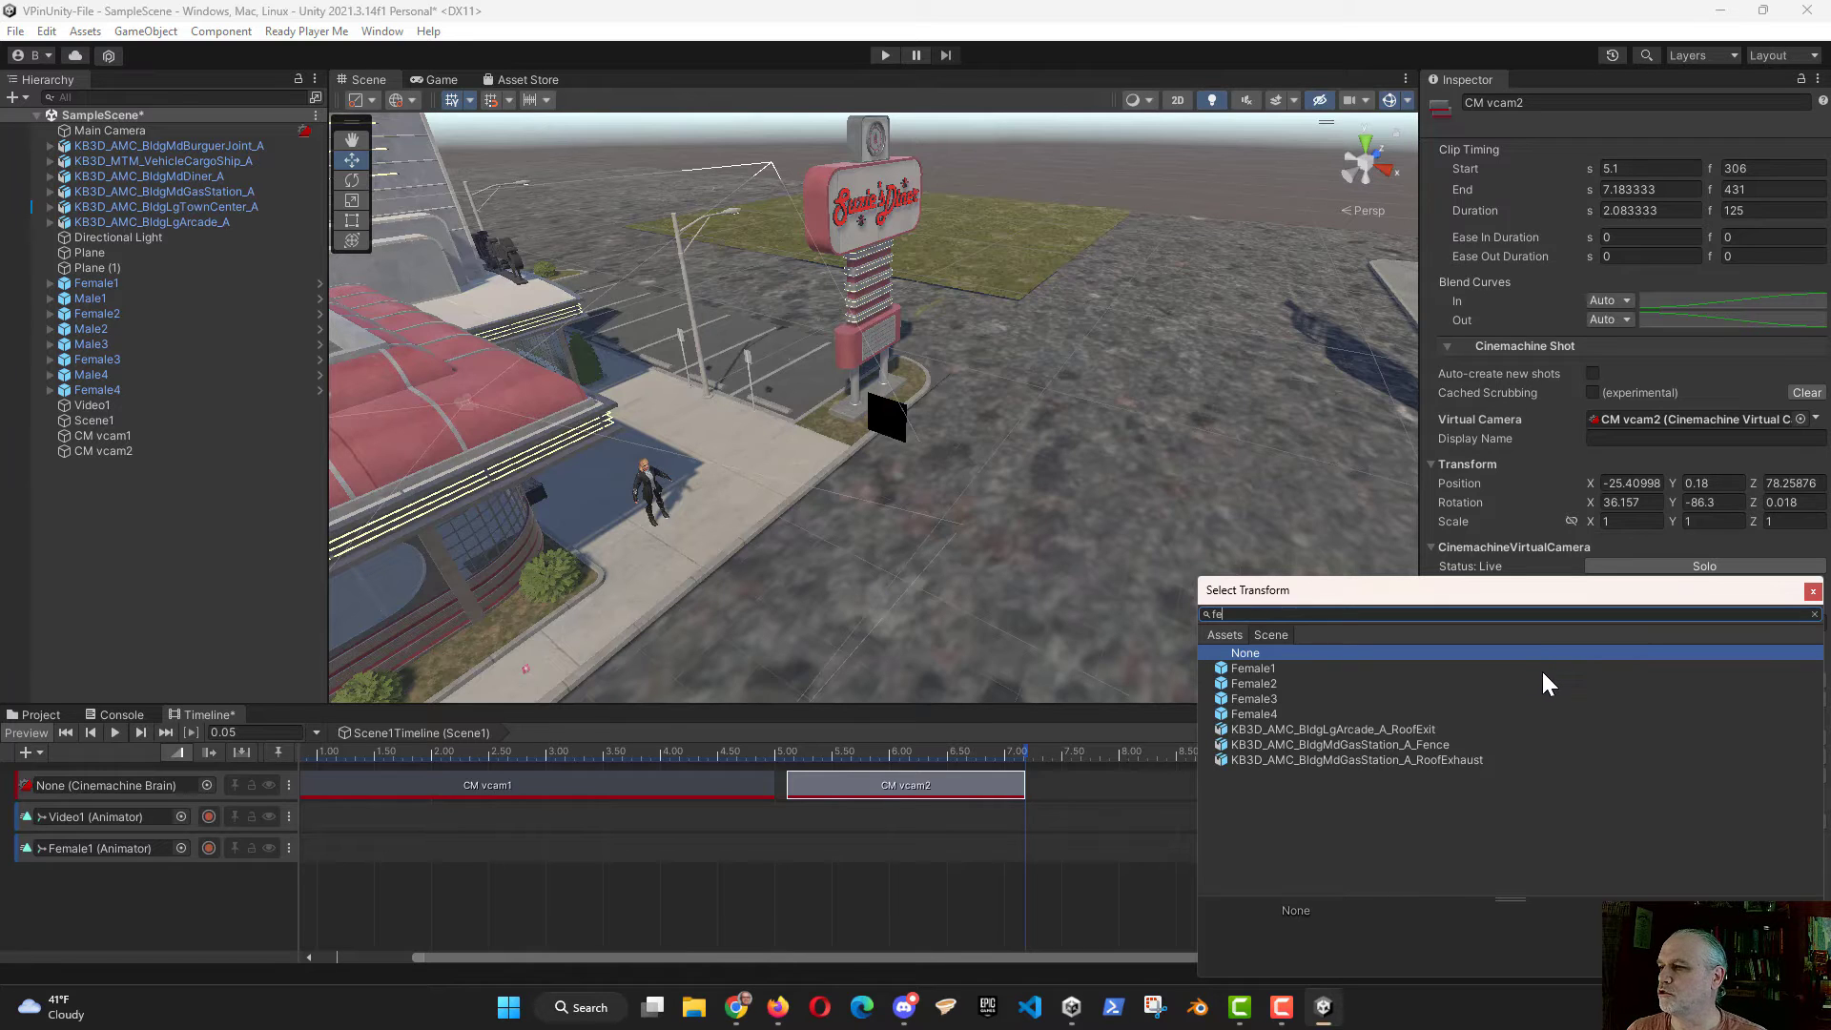
pyautogui.click(1258, 668)
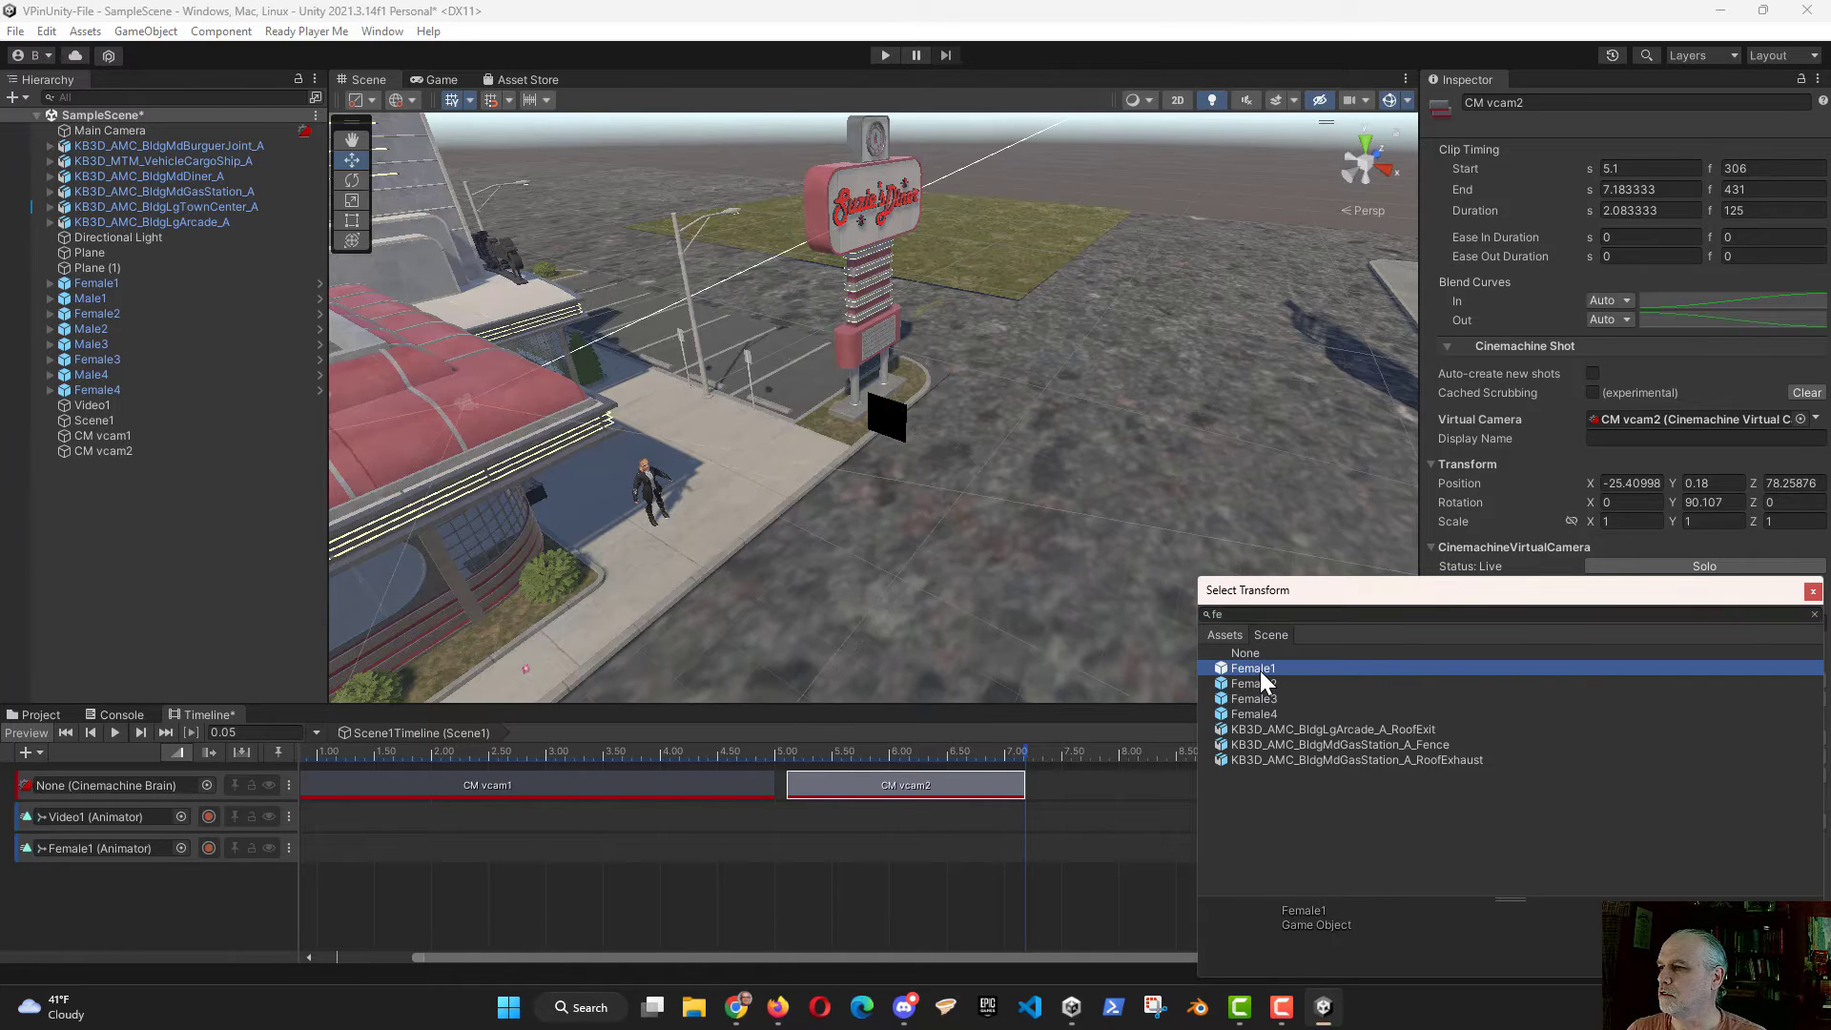
pyautogui.doubleClick(1261, 672)
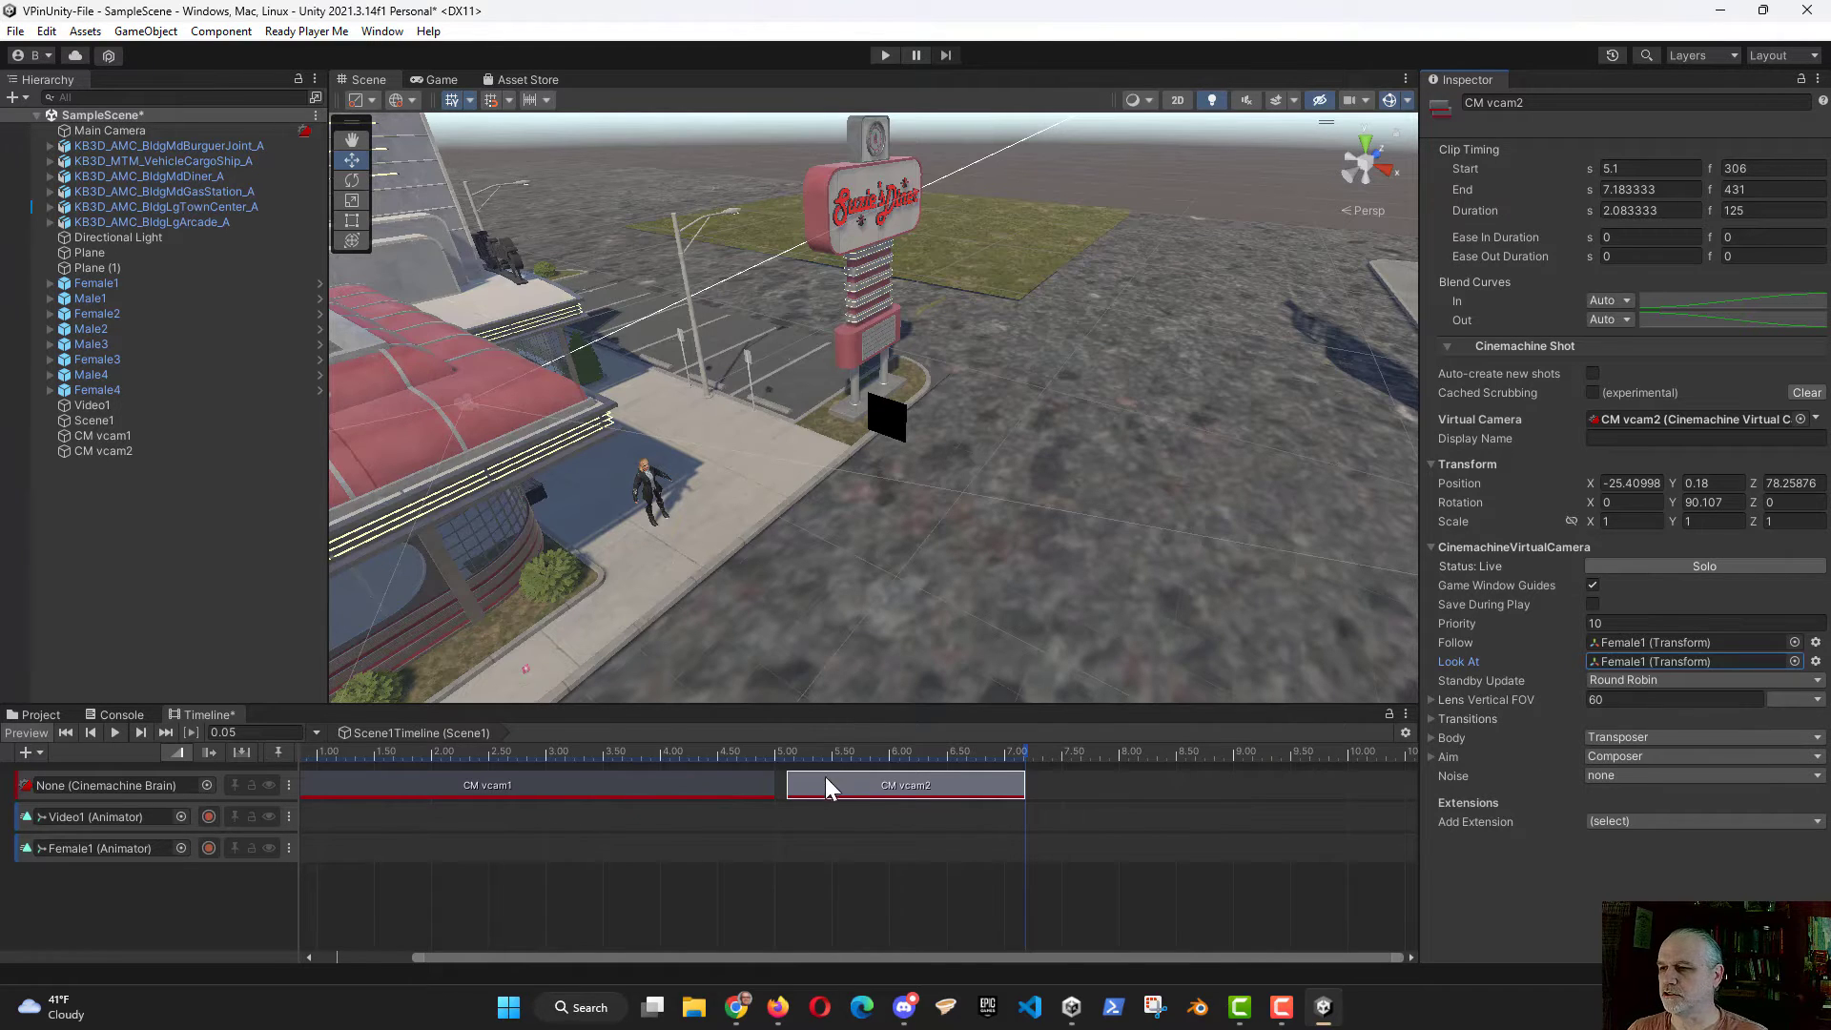
pyautogui.moveTo(864, 782); pyautogui.dragTo(853, 782)
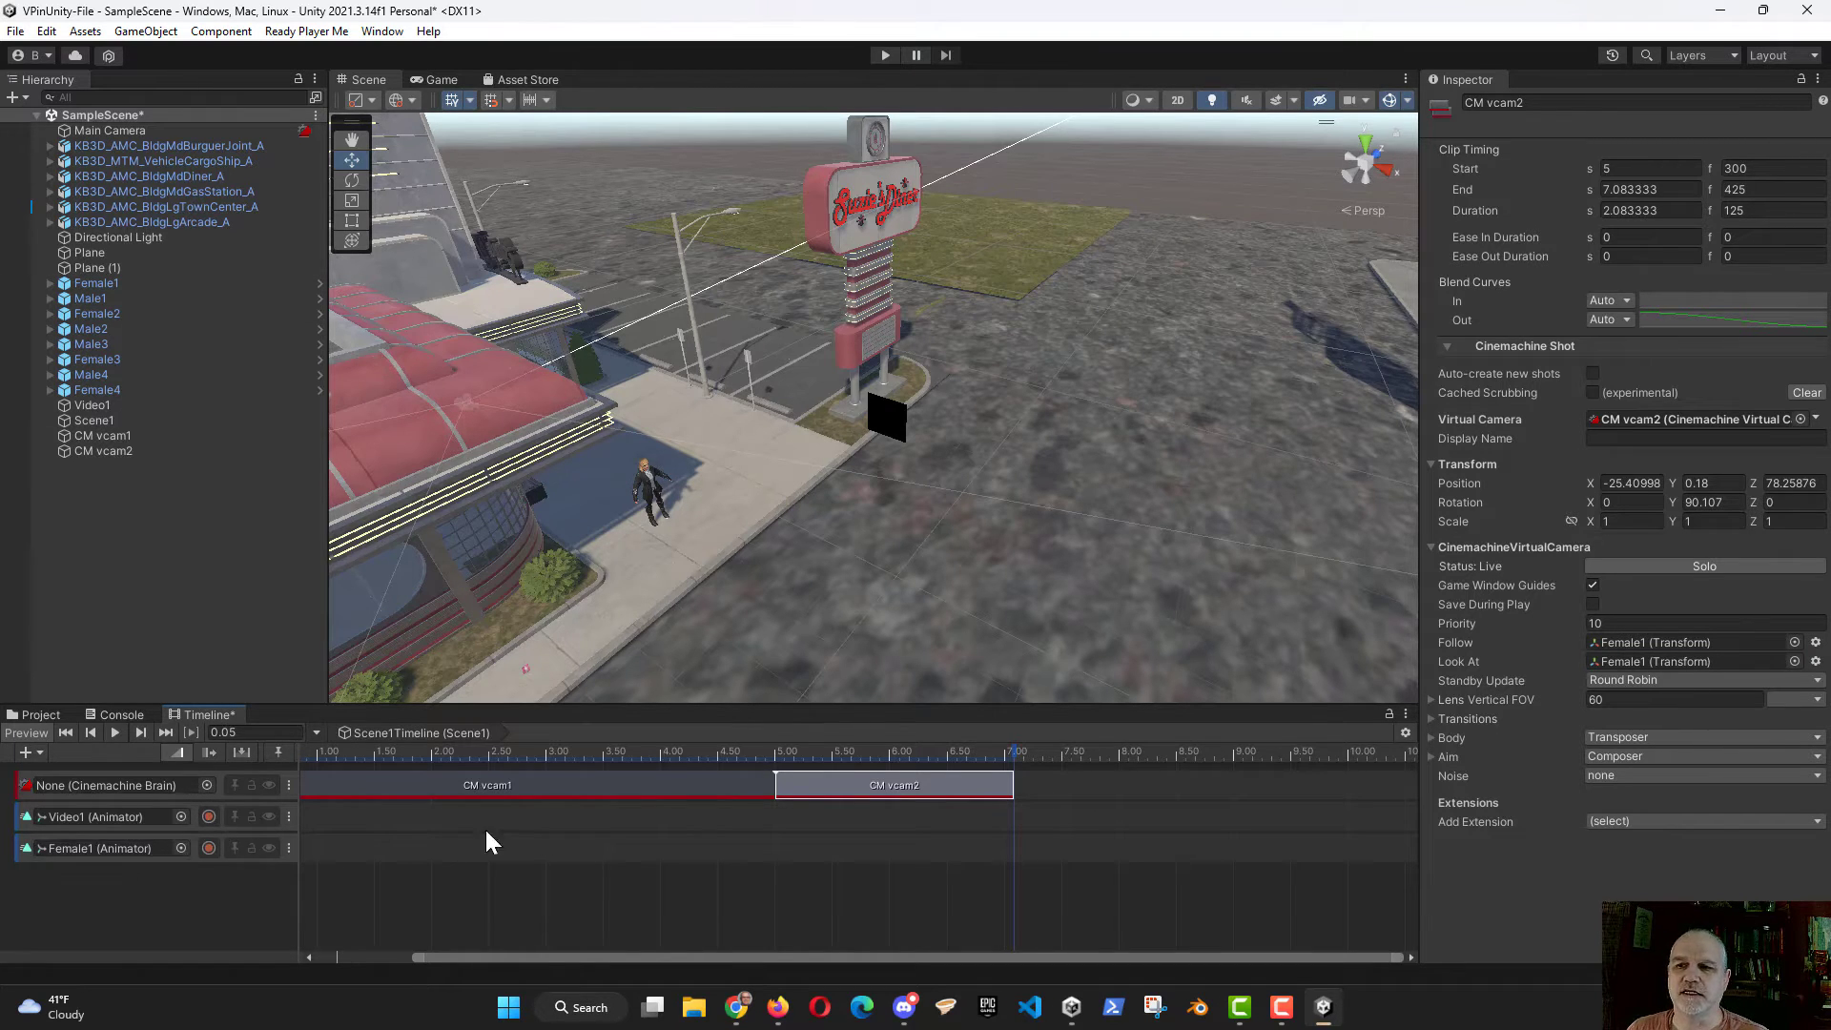
# Step: Add the Waving animation clip to Female1's track and align its end with the end of the CM vcam2 shot
pyautogui.rightClick(710, 848)
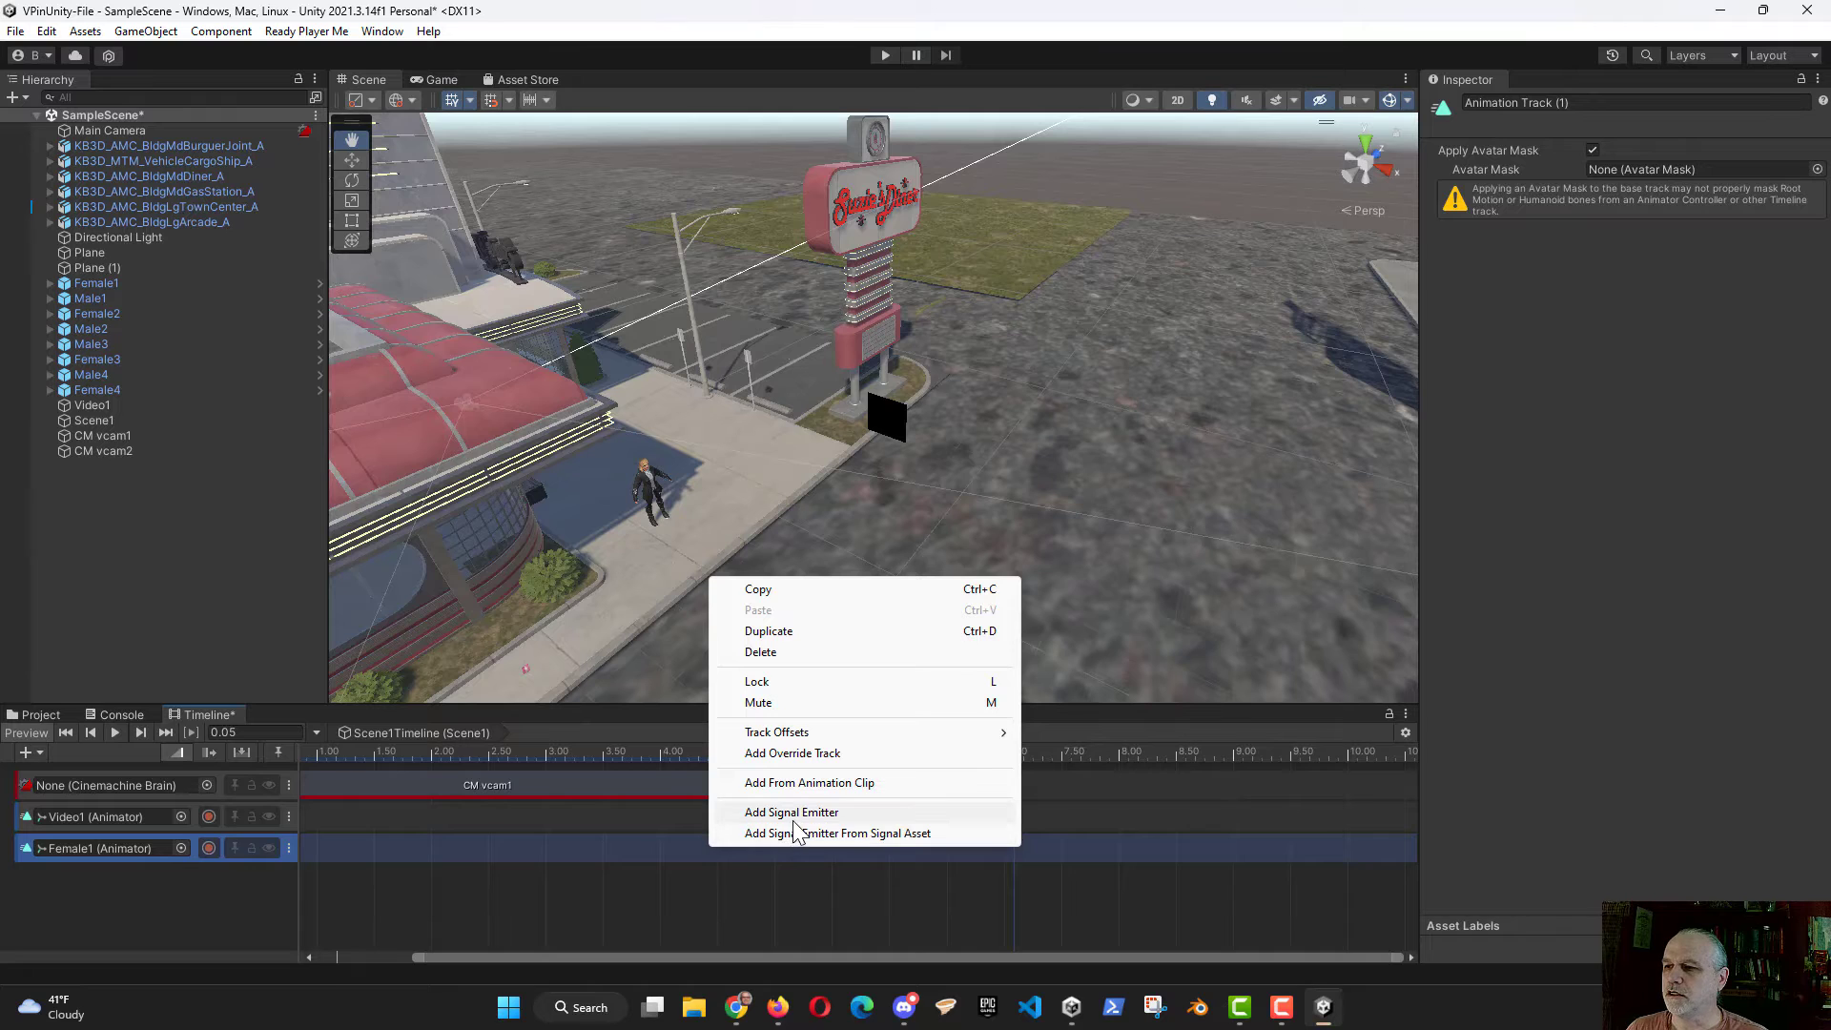
pyautogui.click(809, 784)
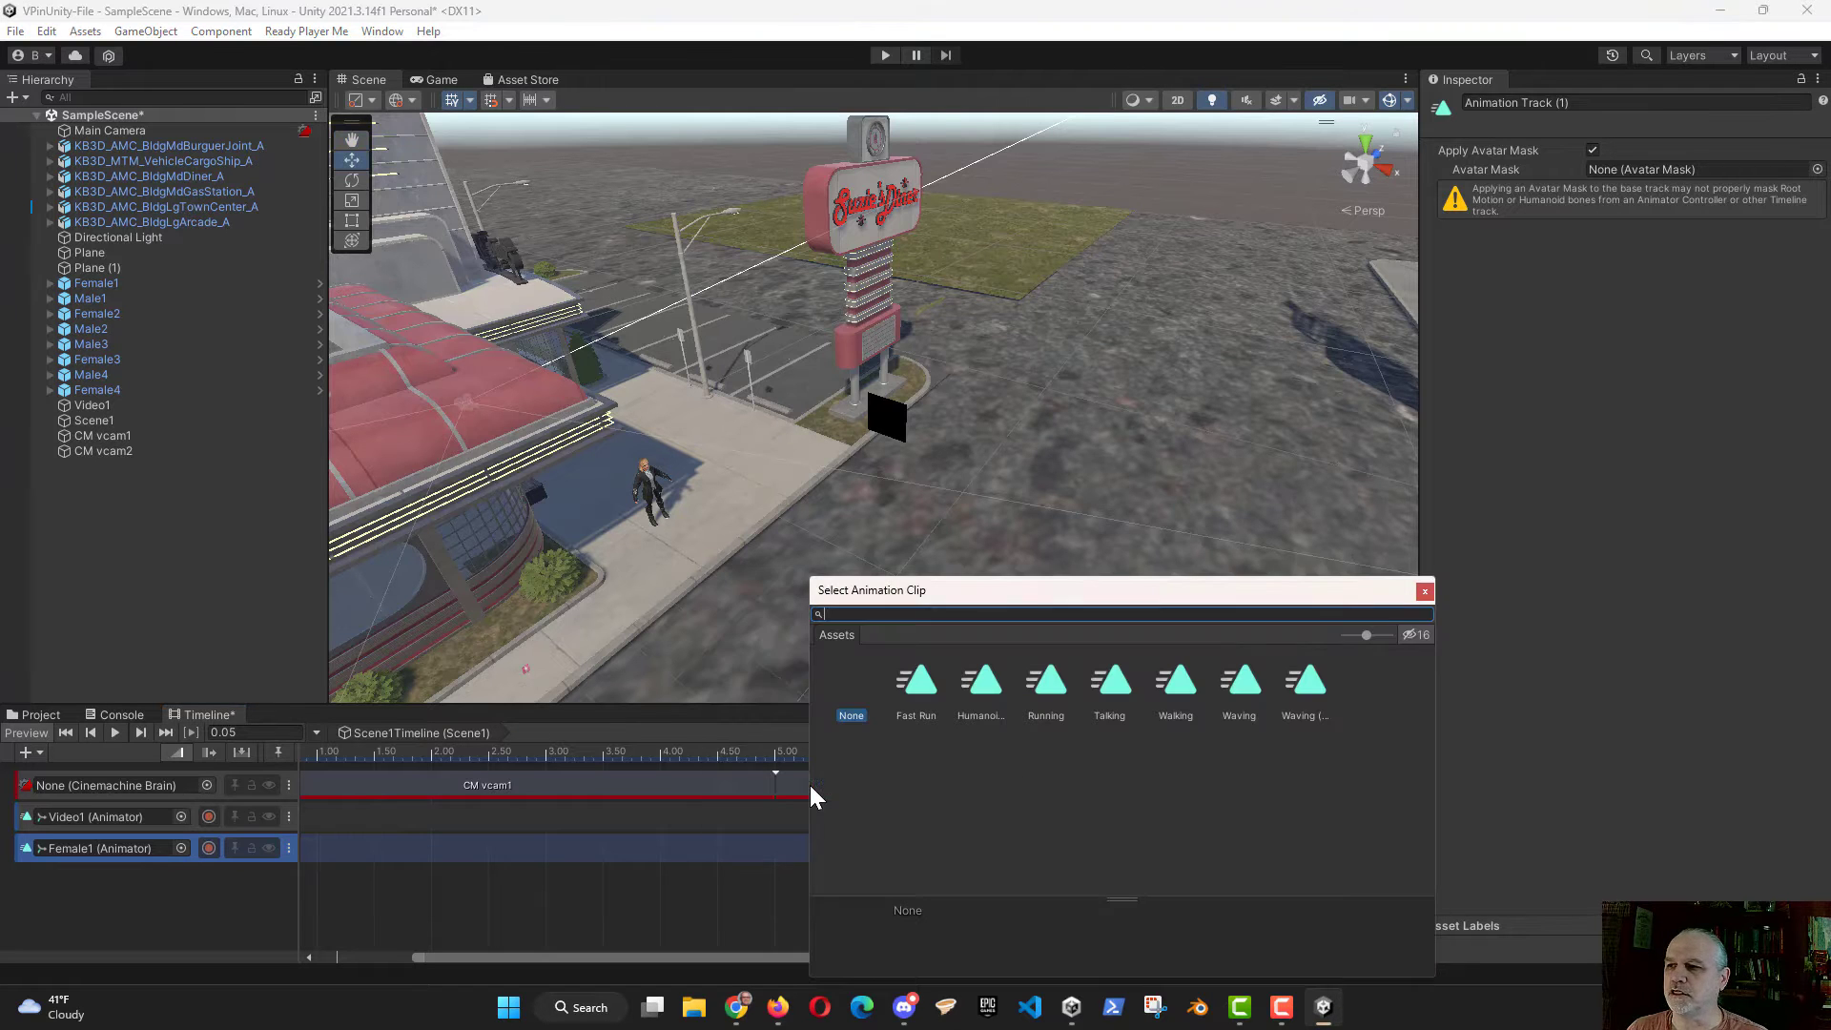
pyautogui.doubleClick(1238, 690)
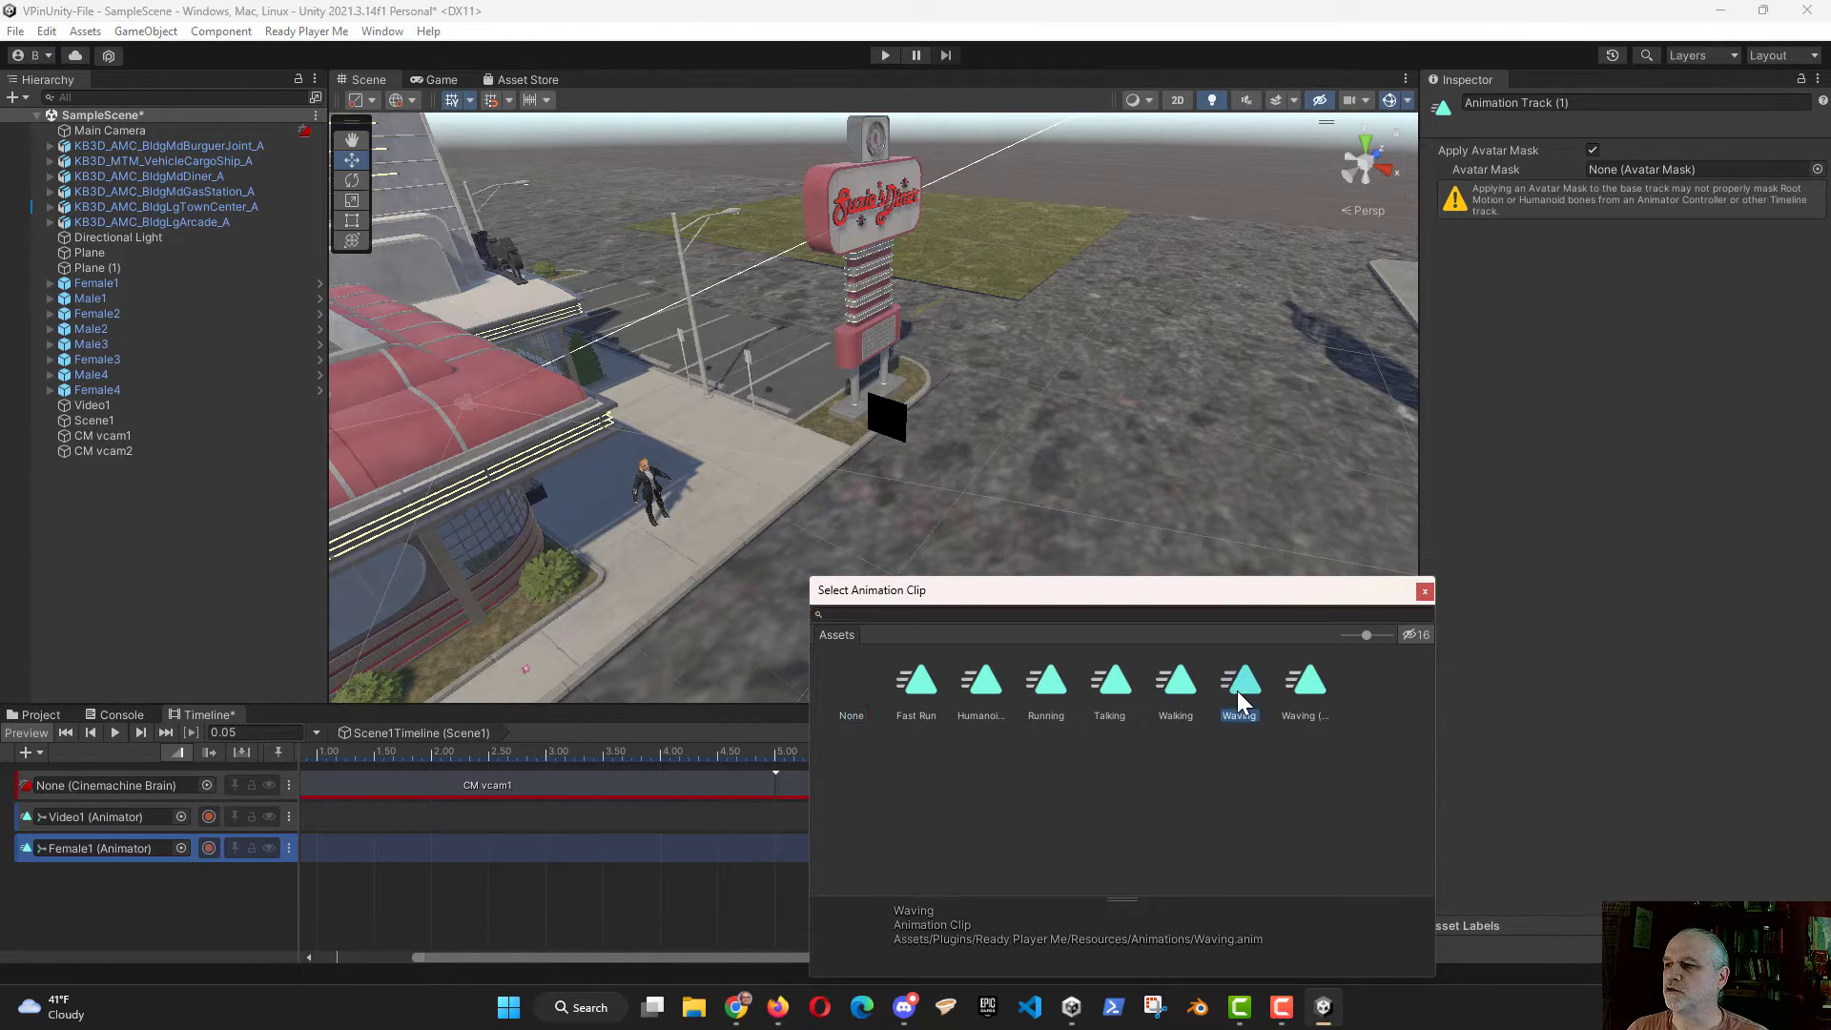
pyautogui.moveTo(1074, 862); pyautogui.dragTo(834, 862)
pyautogui.moveTo(950, 843); pyautogui.dragTo(713, 868)
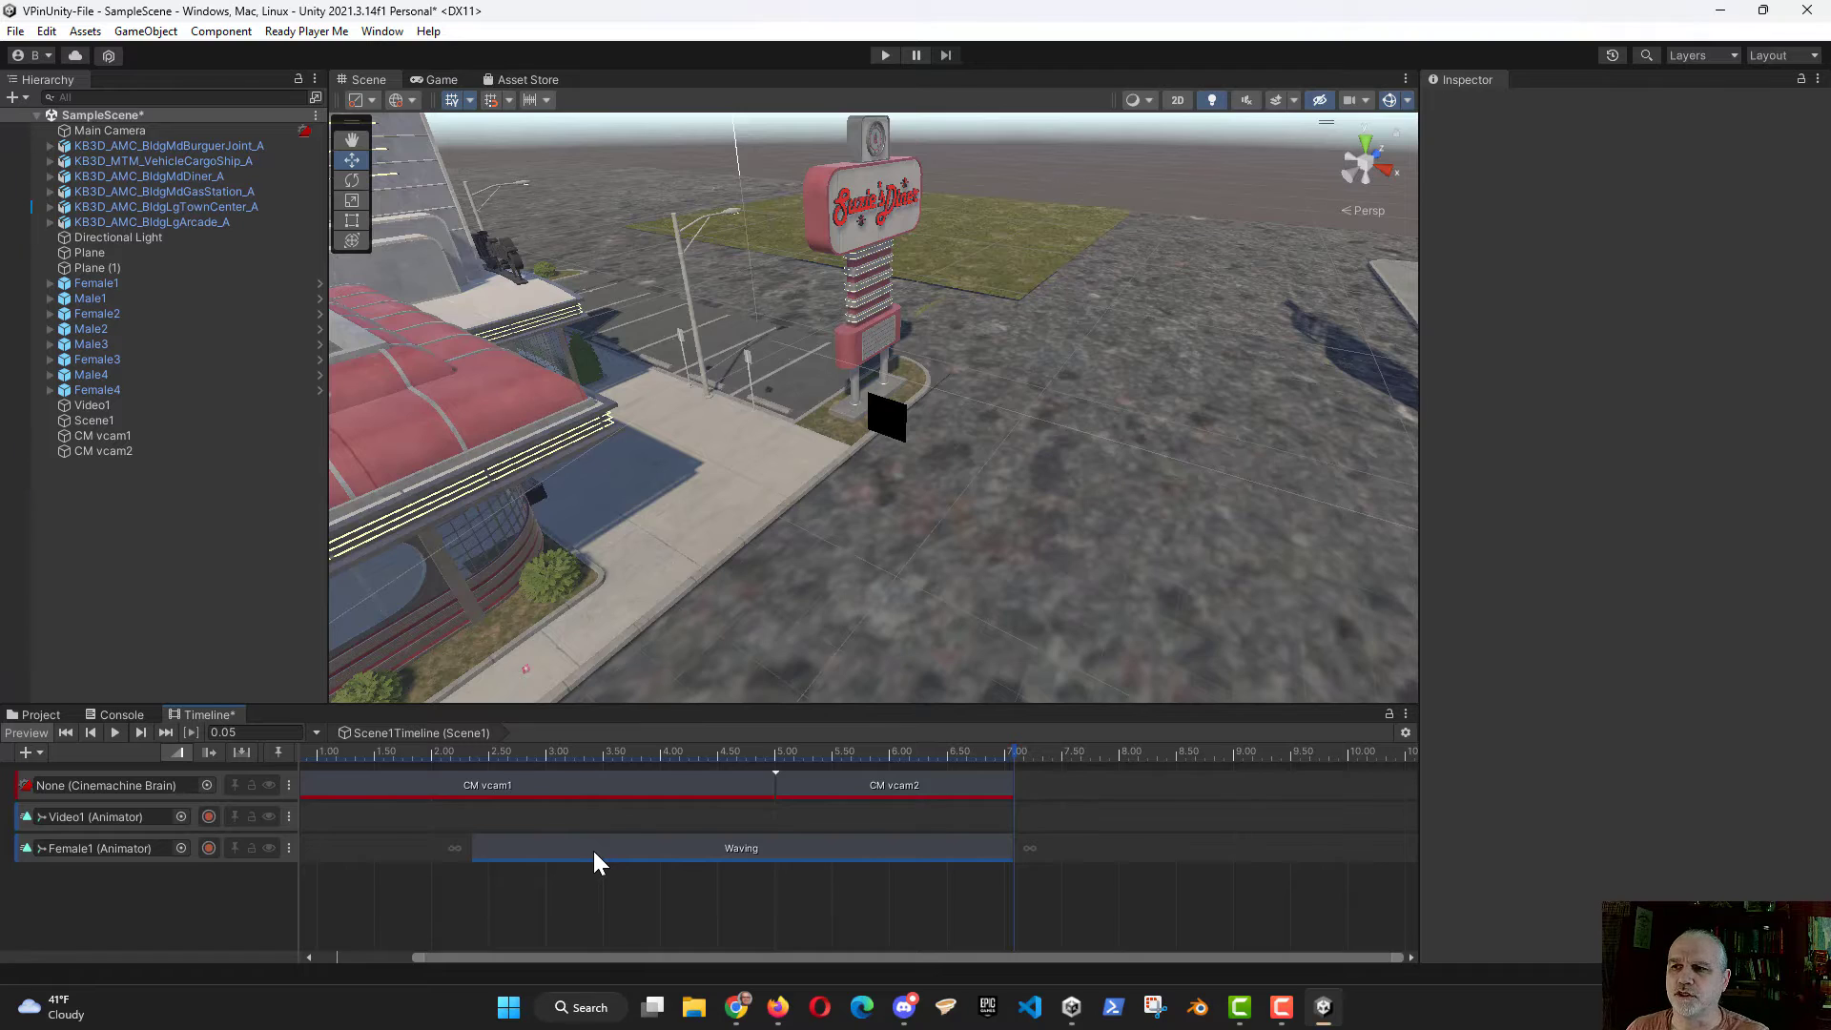
# Step: Set the track offsets of Female1's animation track to Apply Scene Offsets
pyautogui.moveTo(1211, 571); pyautogui.dragTo(534, 453, button='right')
pyautogui.moveTo(667, 547); pyautogui.dragTo(1234, 625, button='right')
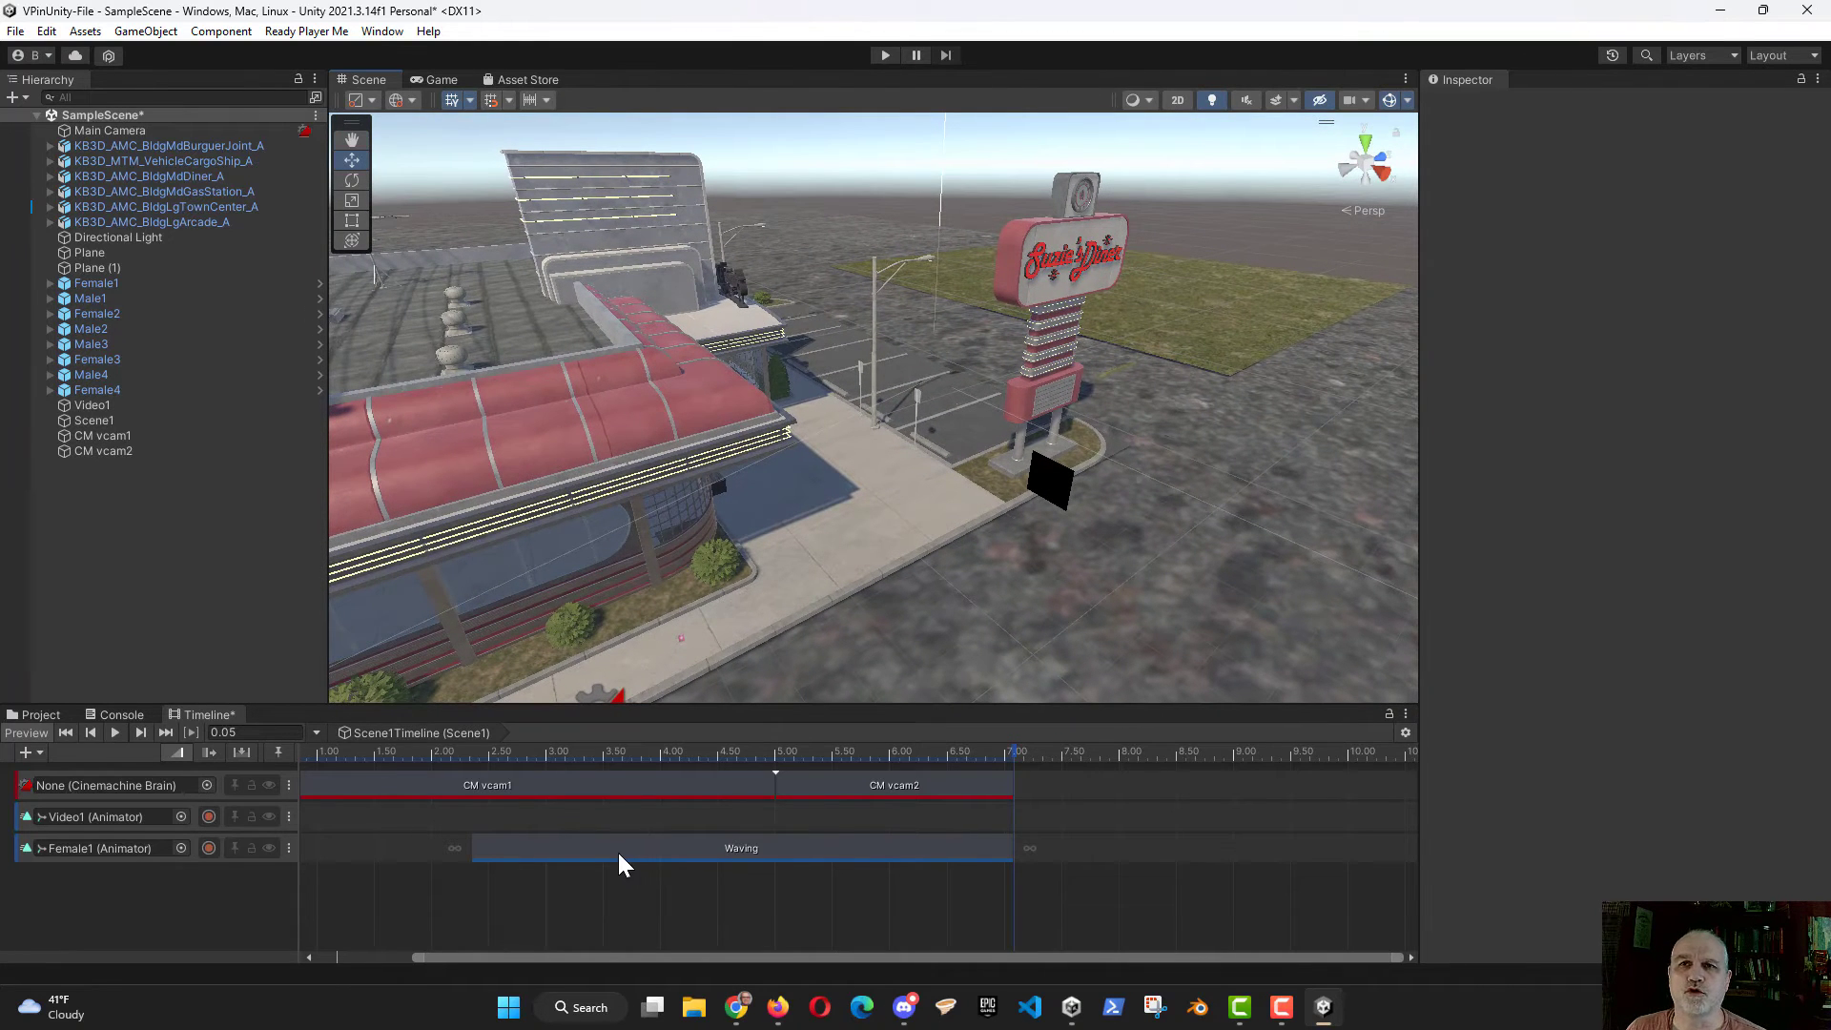
pyautogui.click(398, 851)
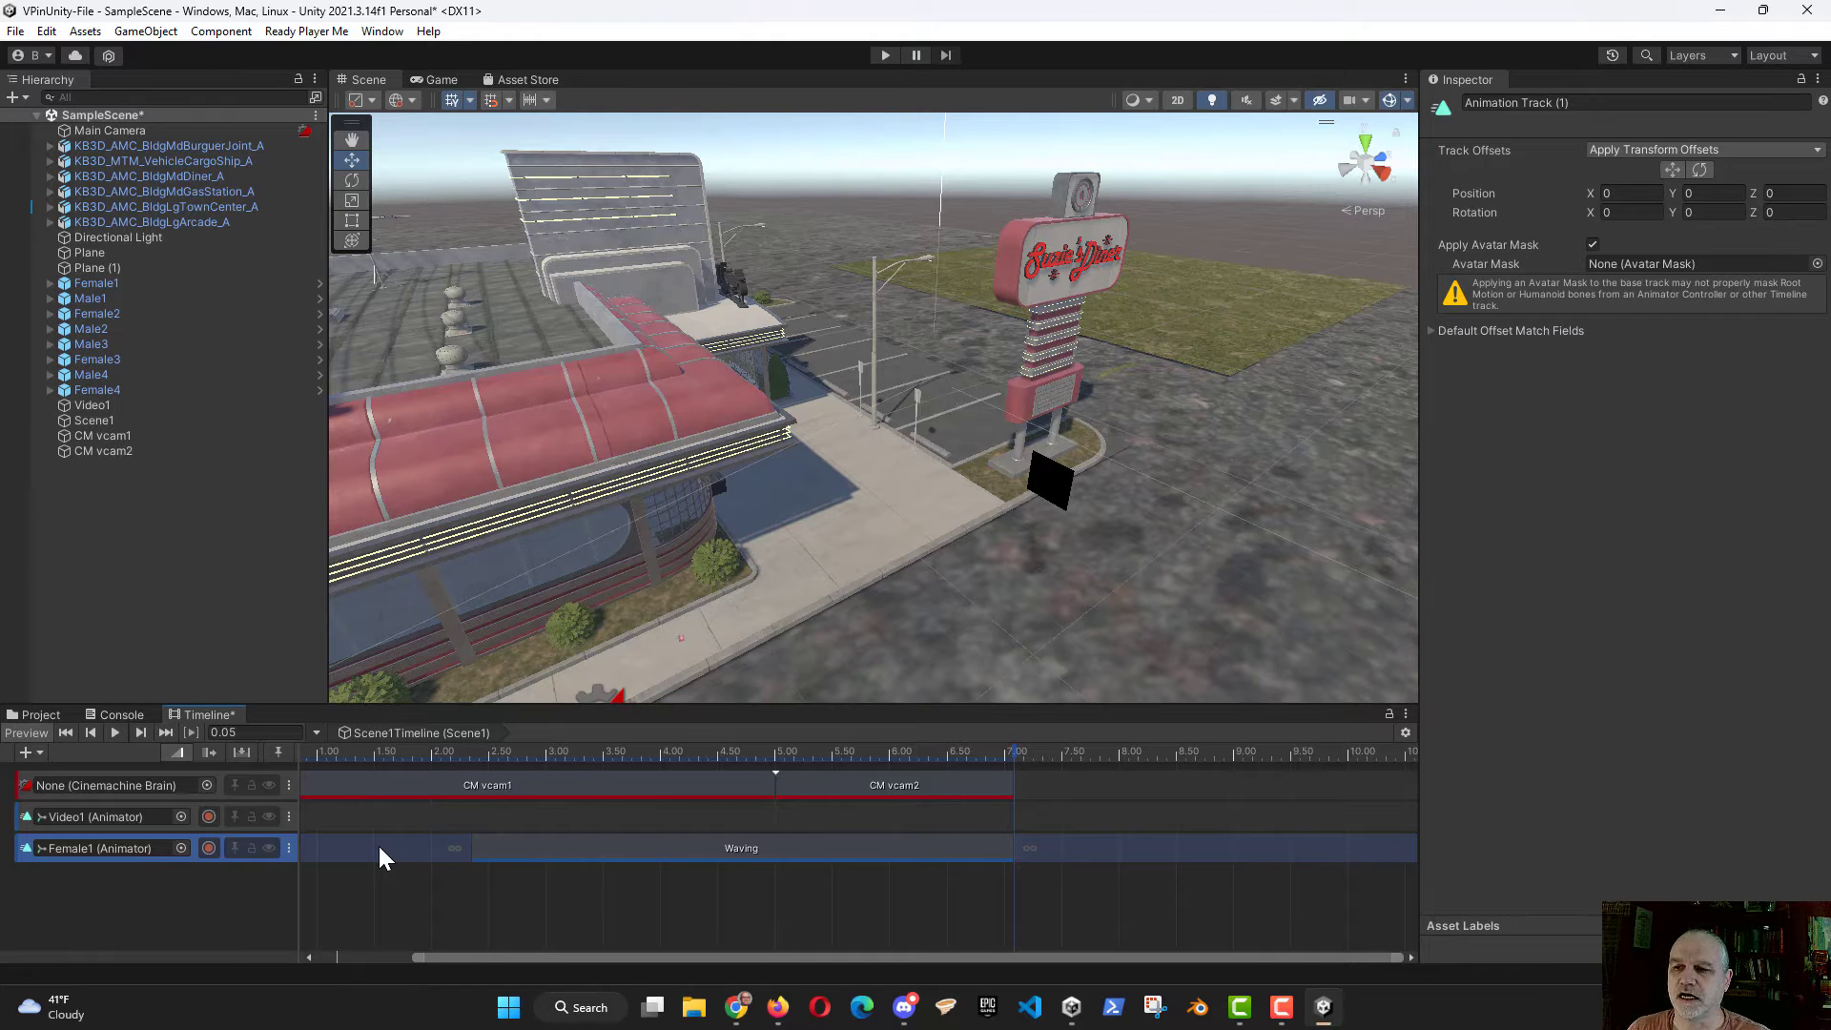
pyautogui.rightClick(380, 859)
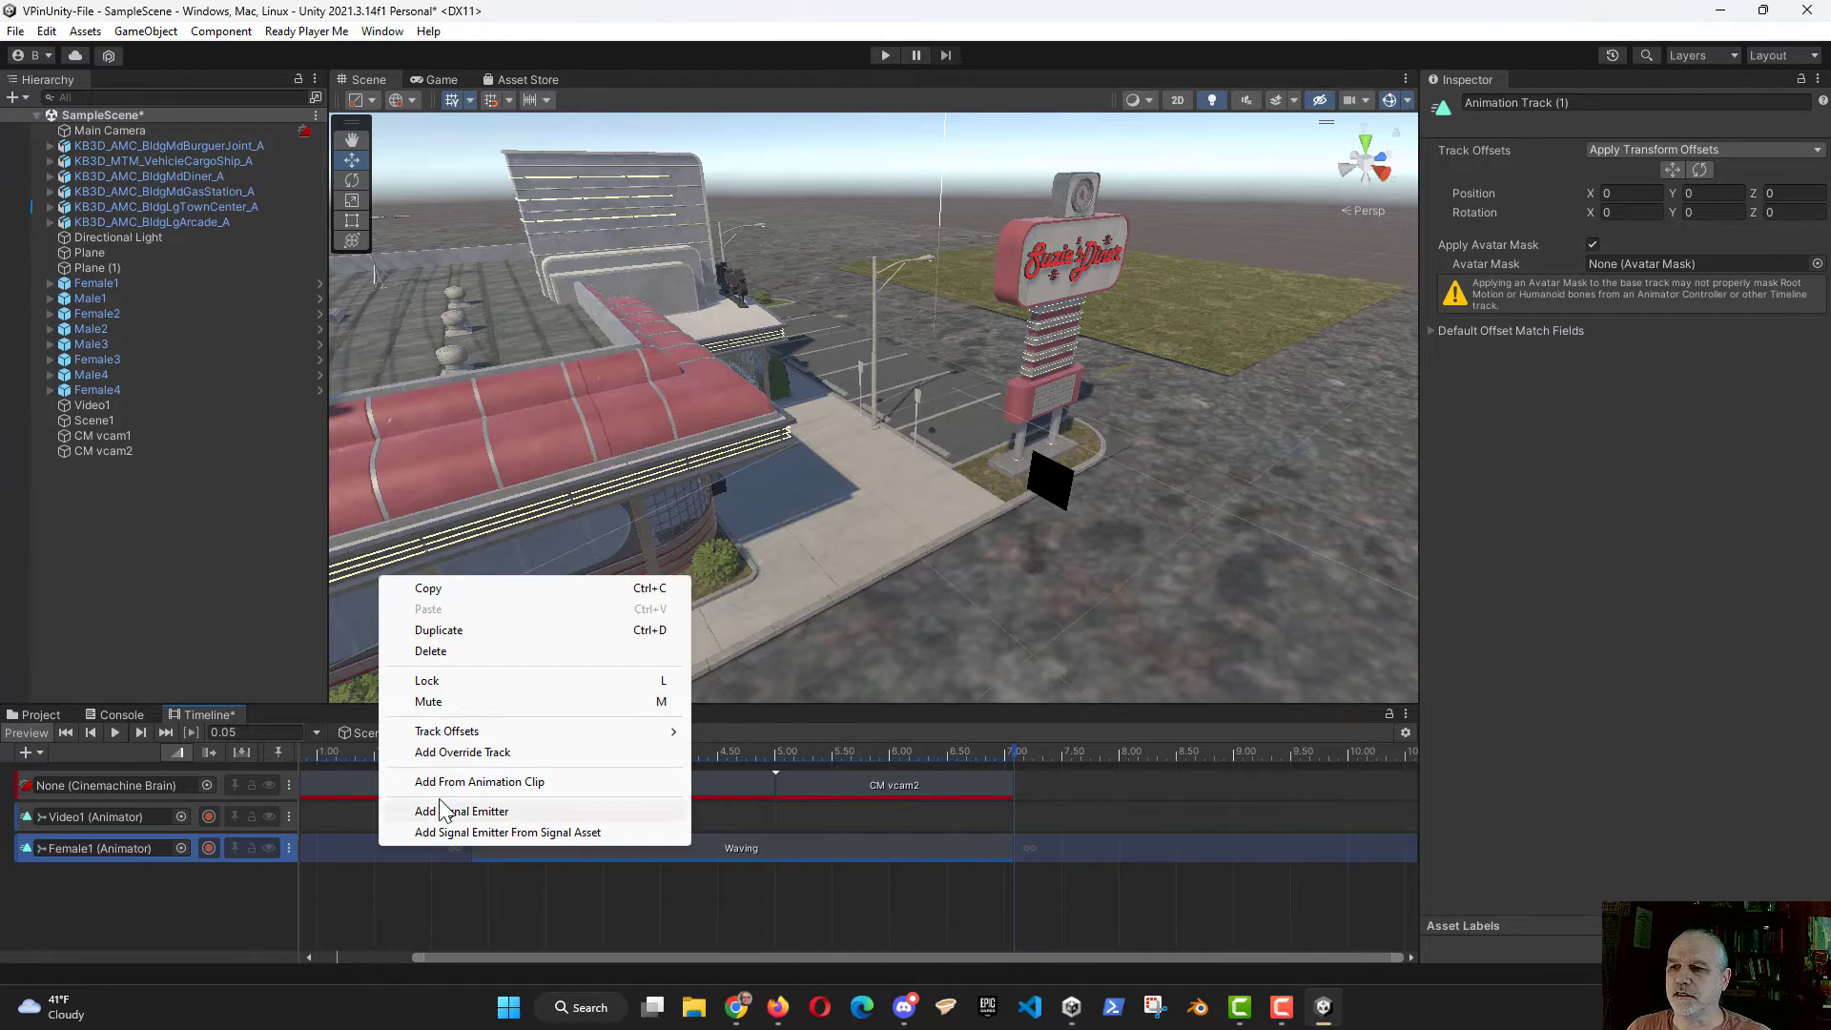
pyautogui.moveTo(476, 734)
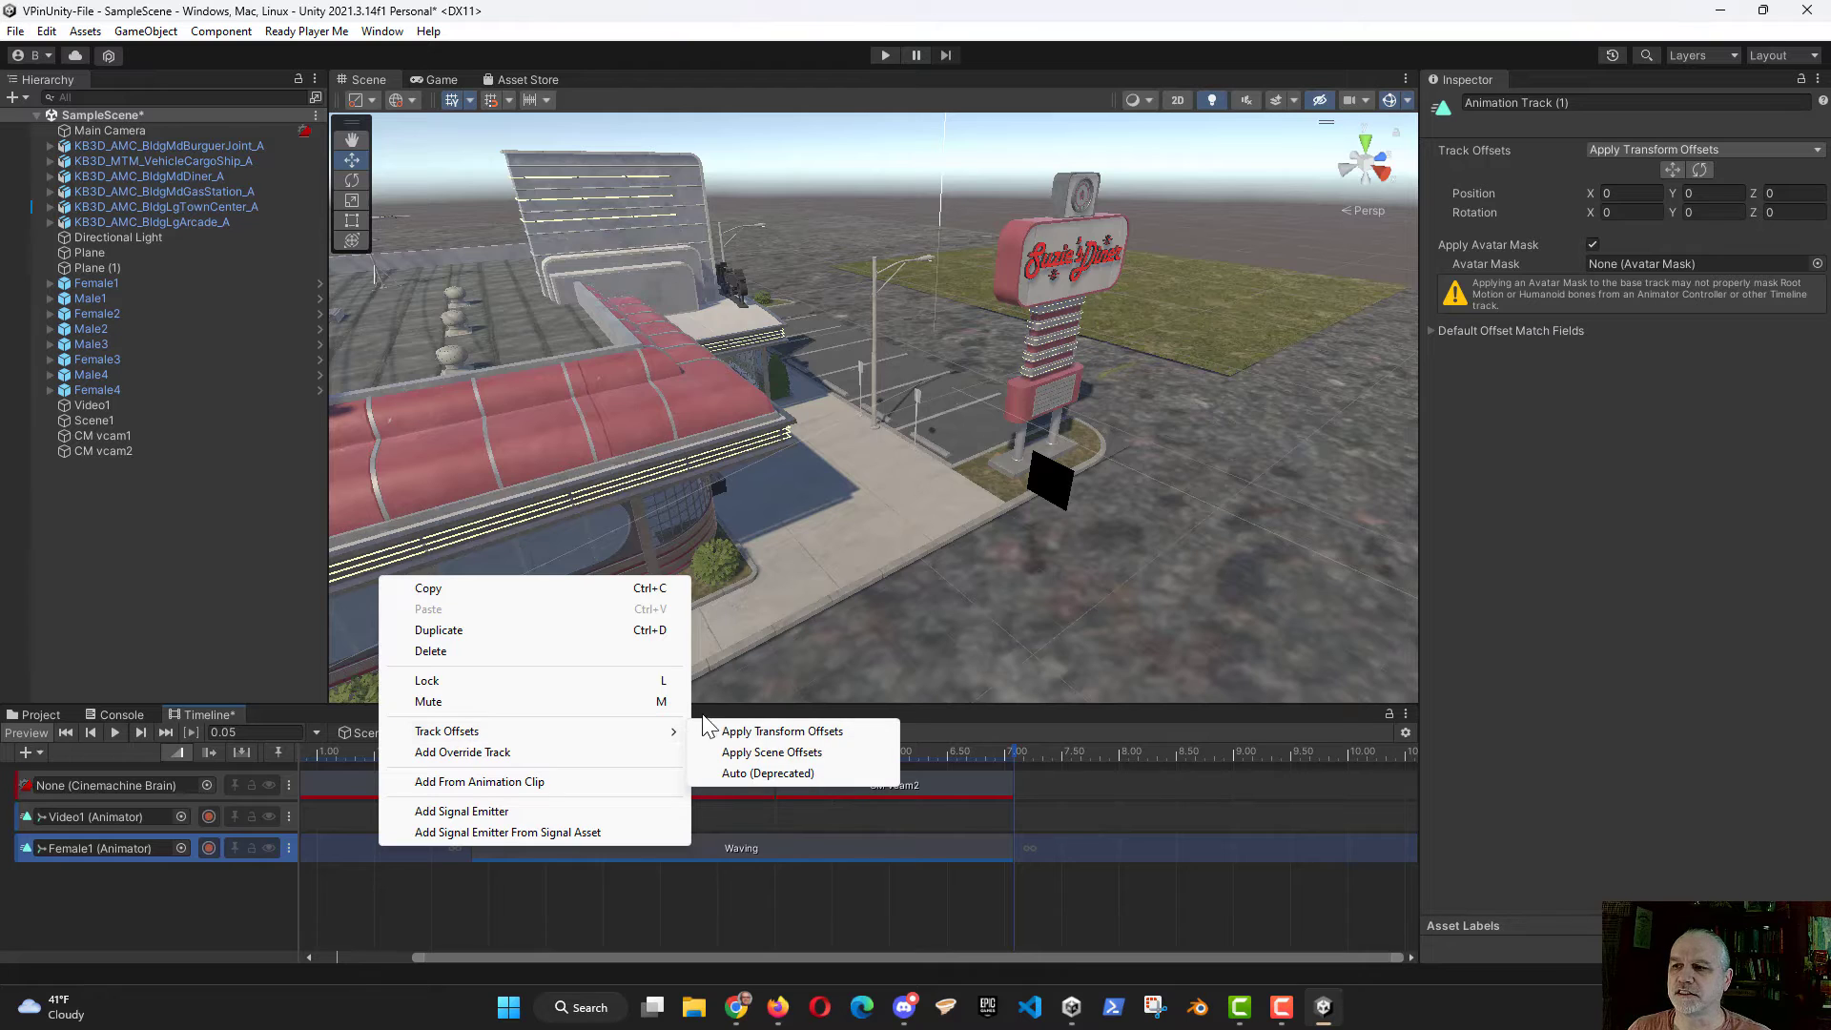
pyautogui.click(763, 750)
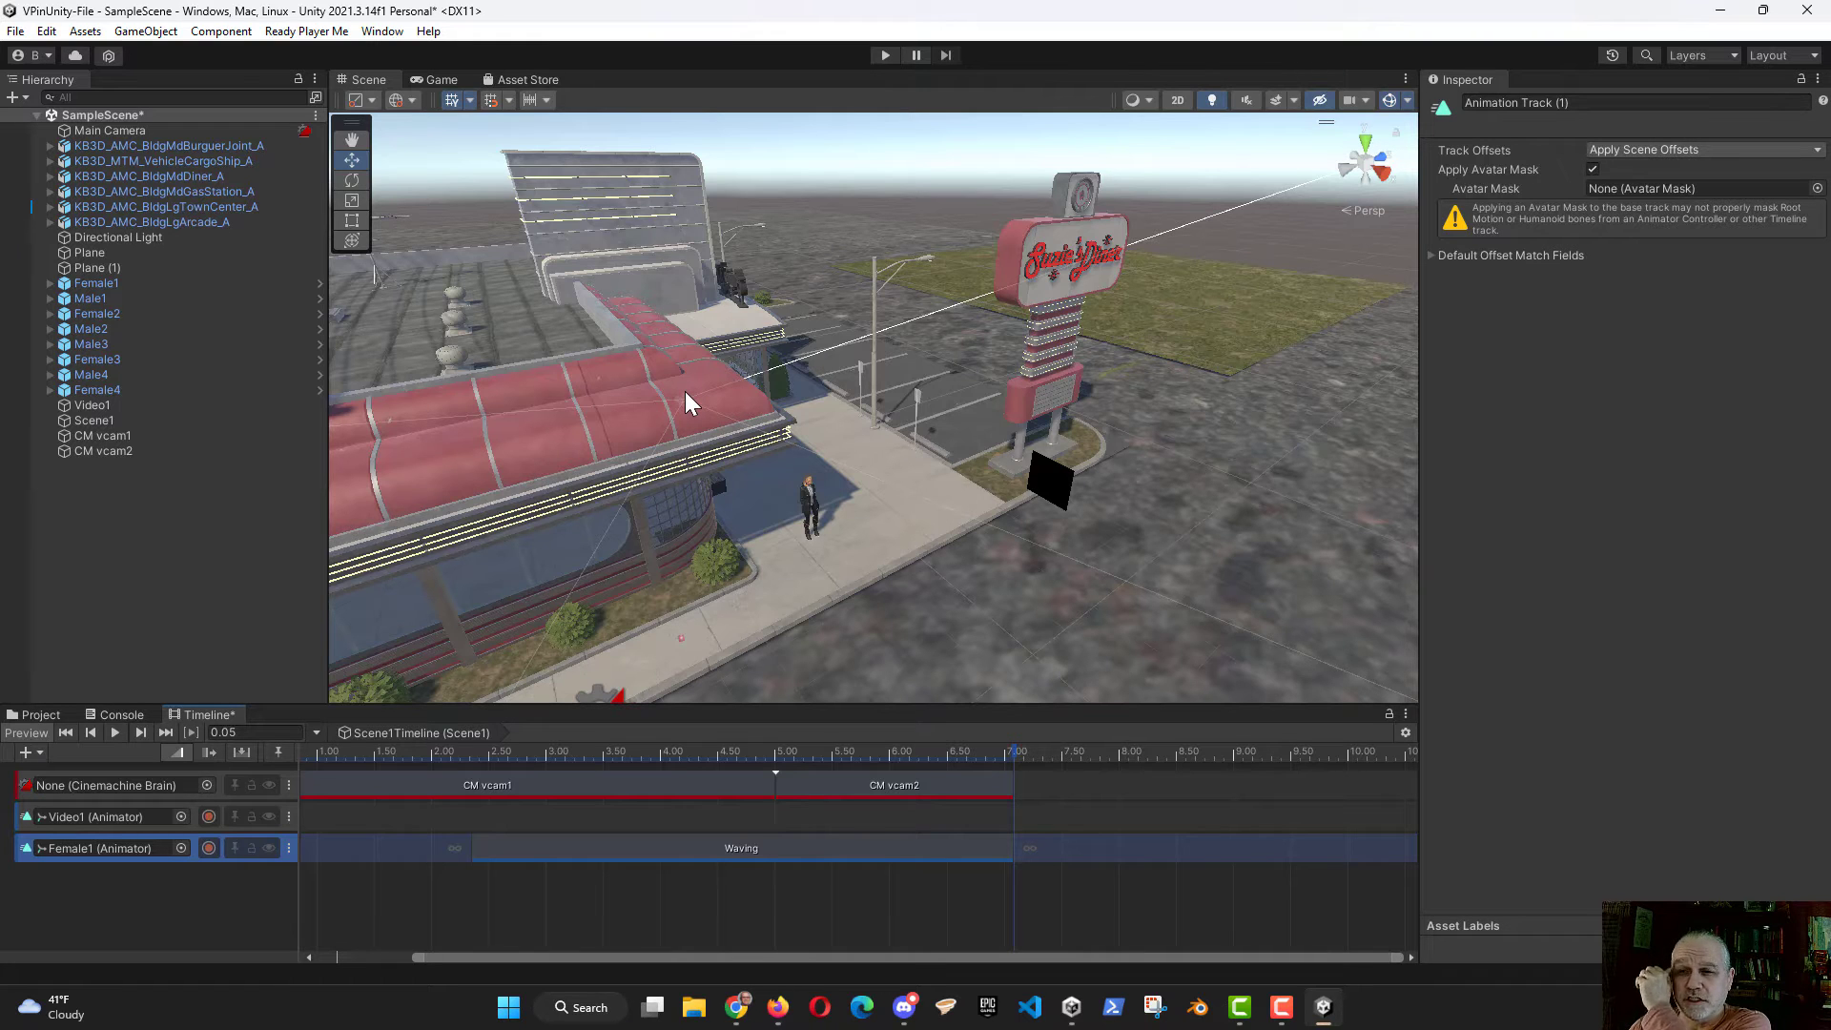
# Step: Review the CM vcam2 shot, the Waving clip and the track offset options of Female1's animation track
pyautogui.click(846, 786)
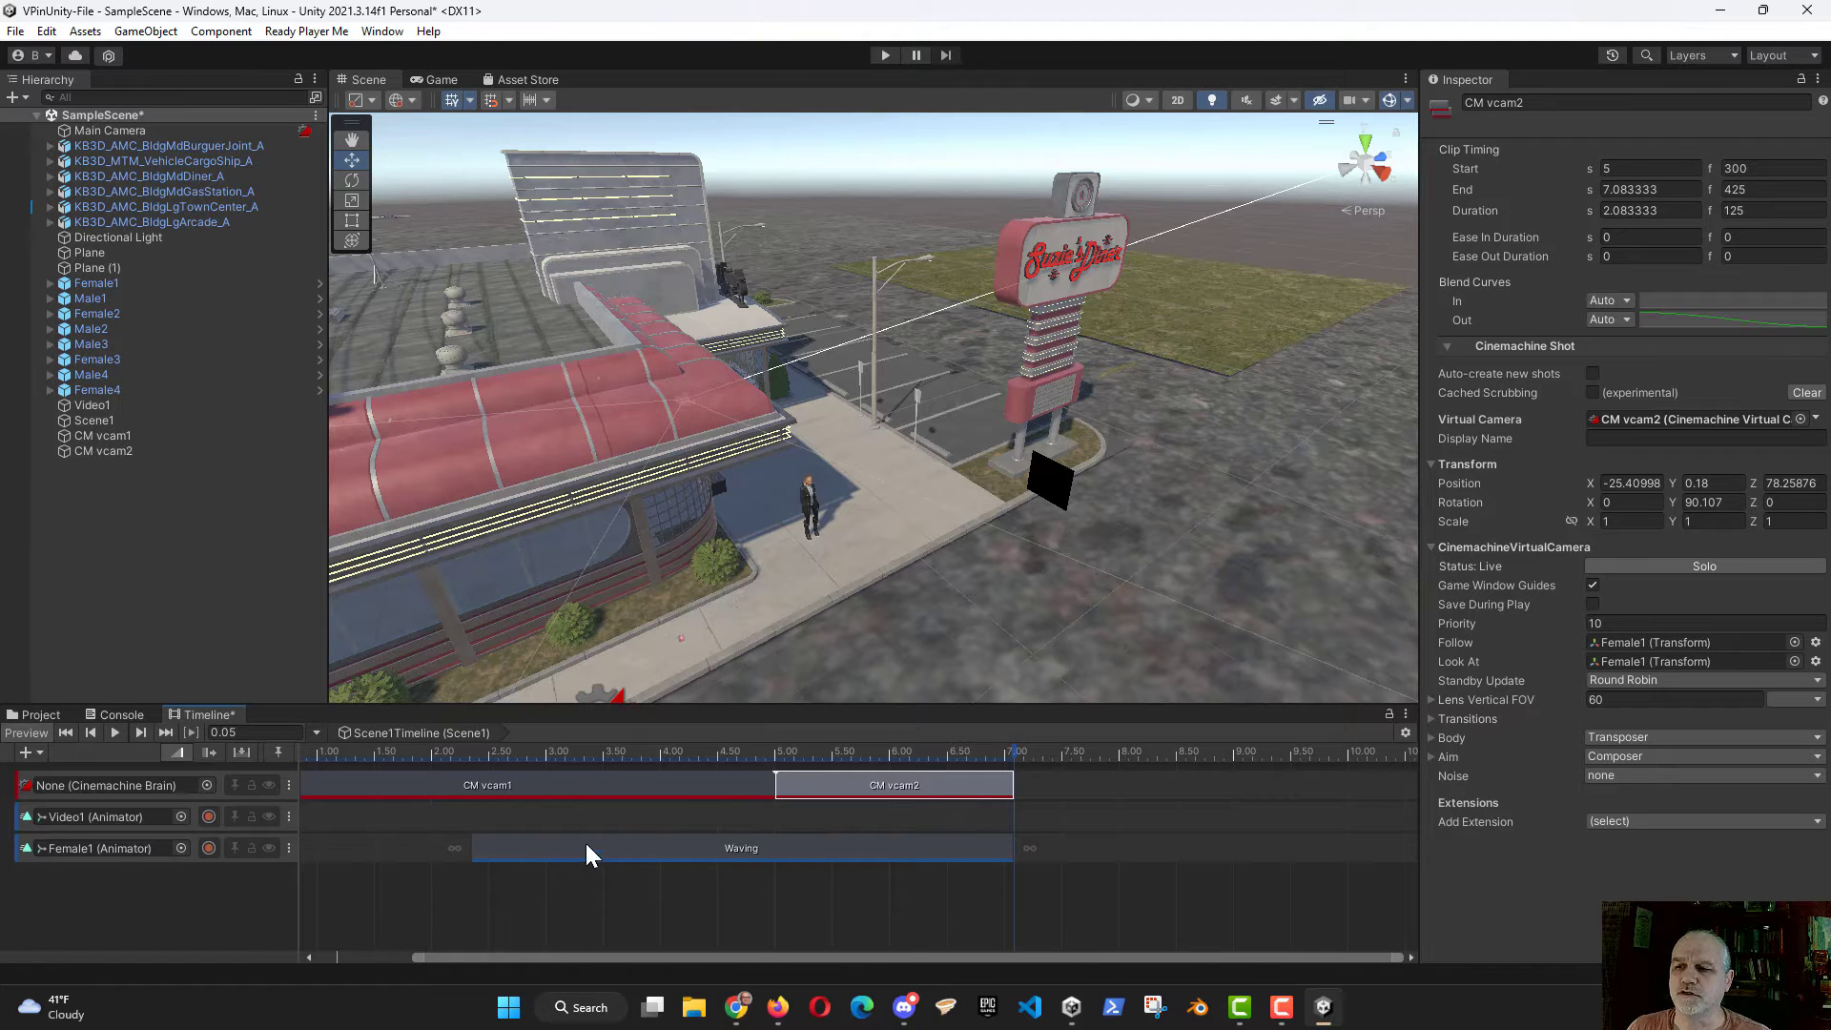
pyautogui.rightClick(746, 843)
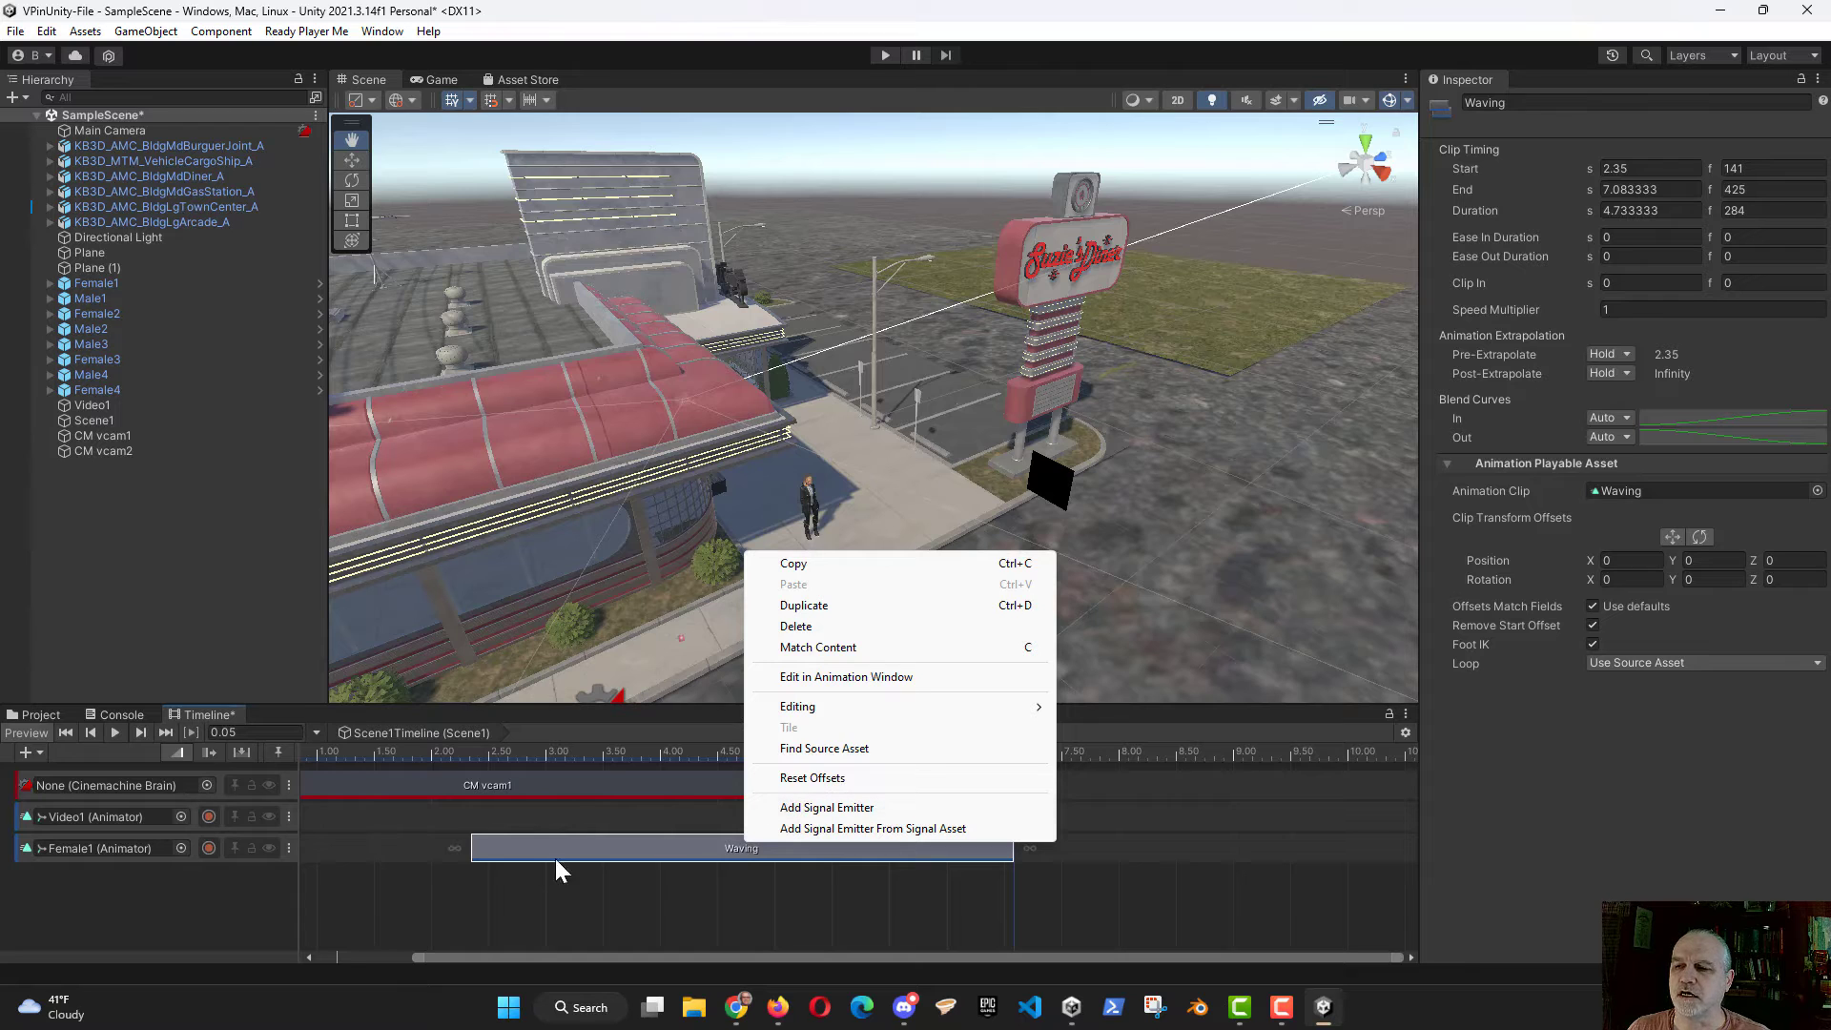
pyautogui.rightClick(383, 846)
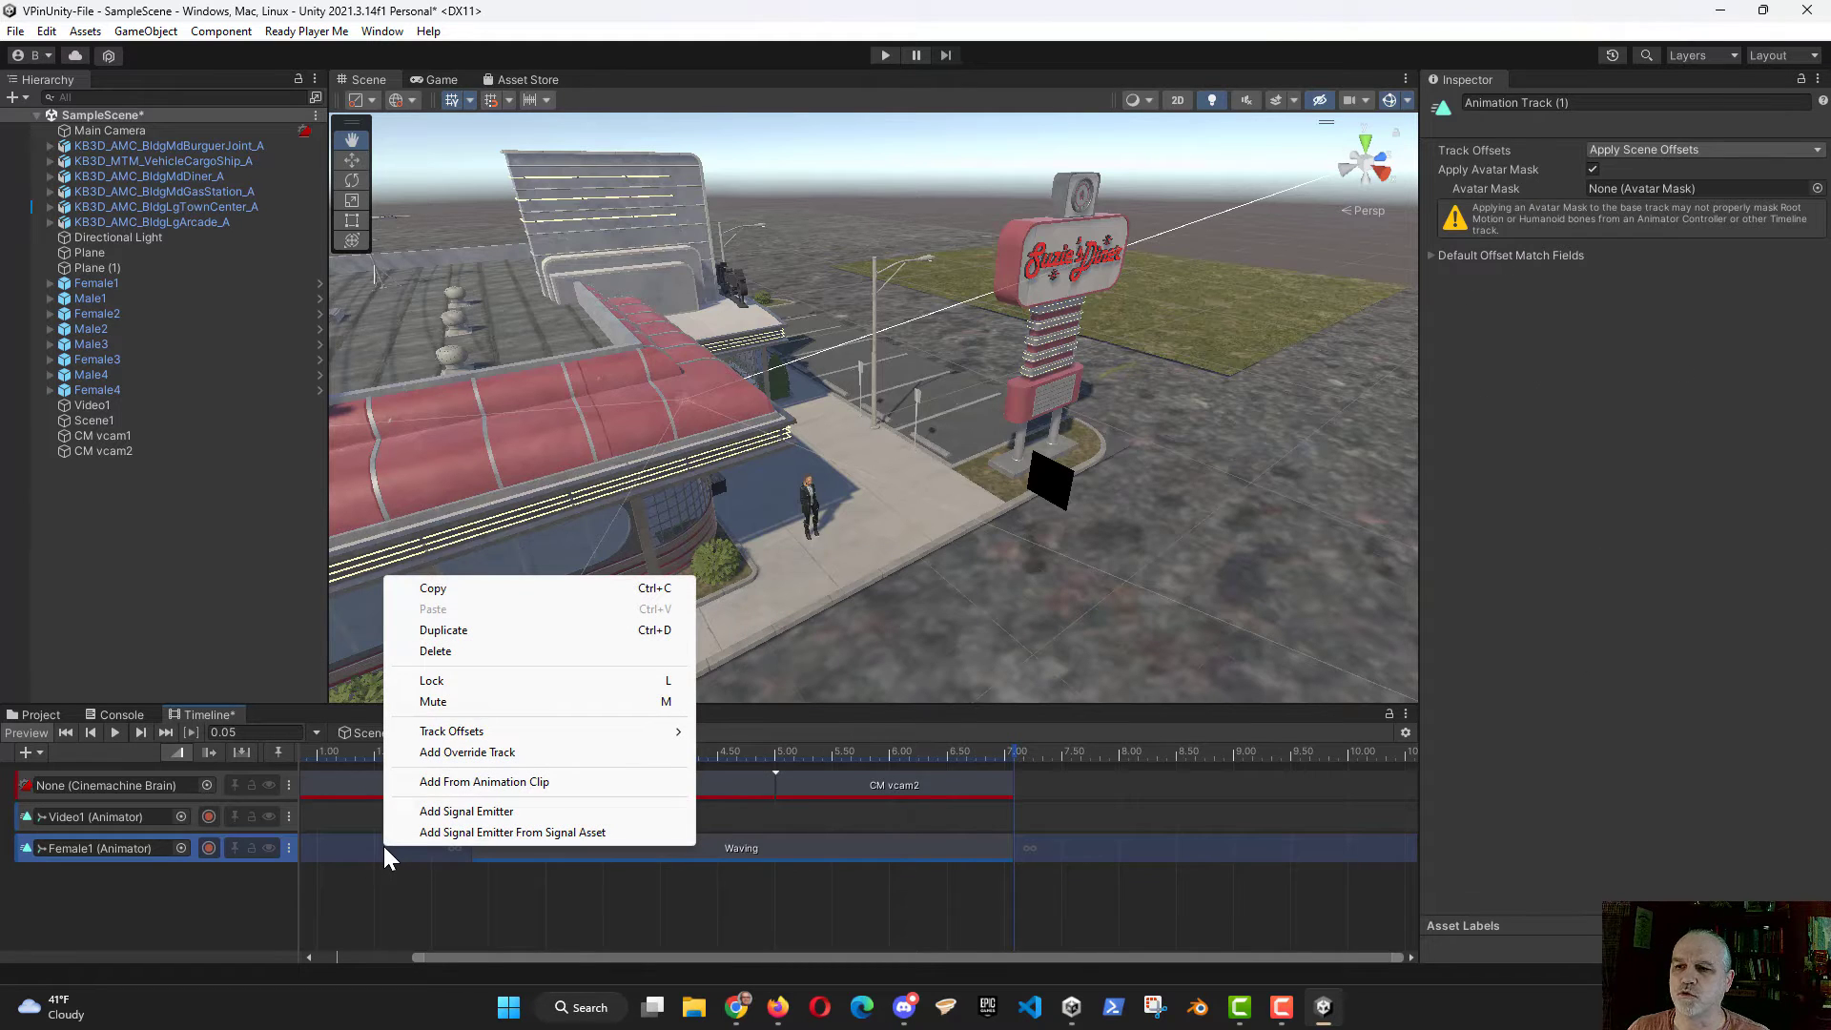
pyautogui.click(346, 846)
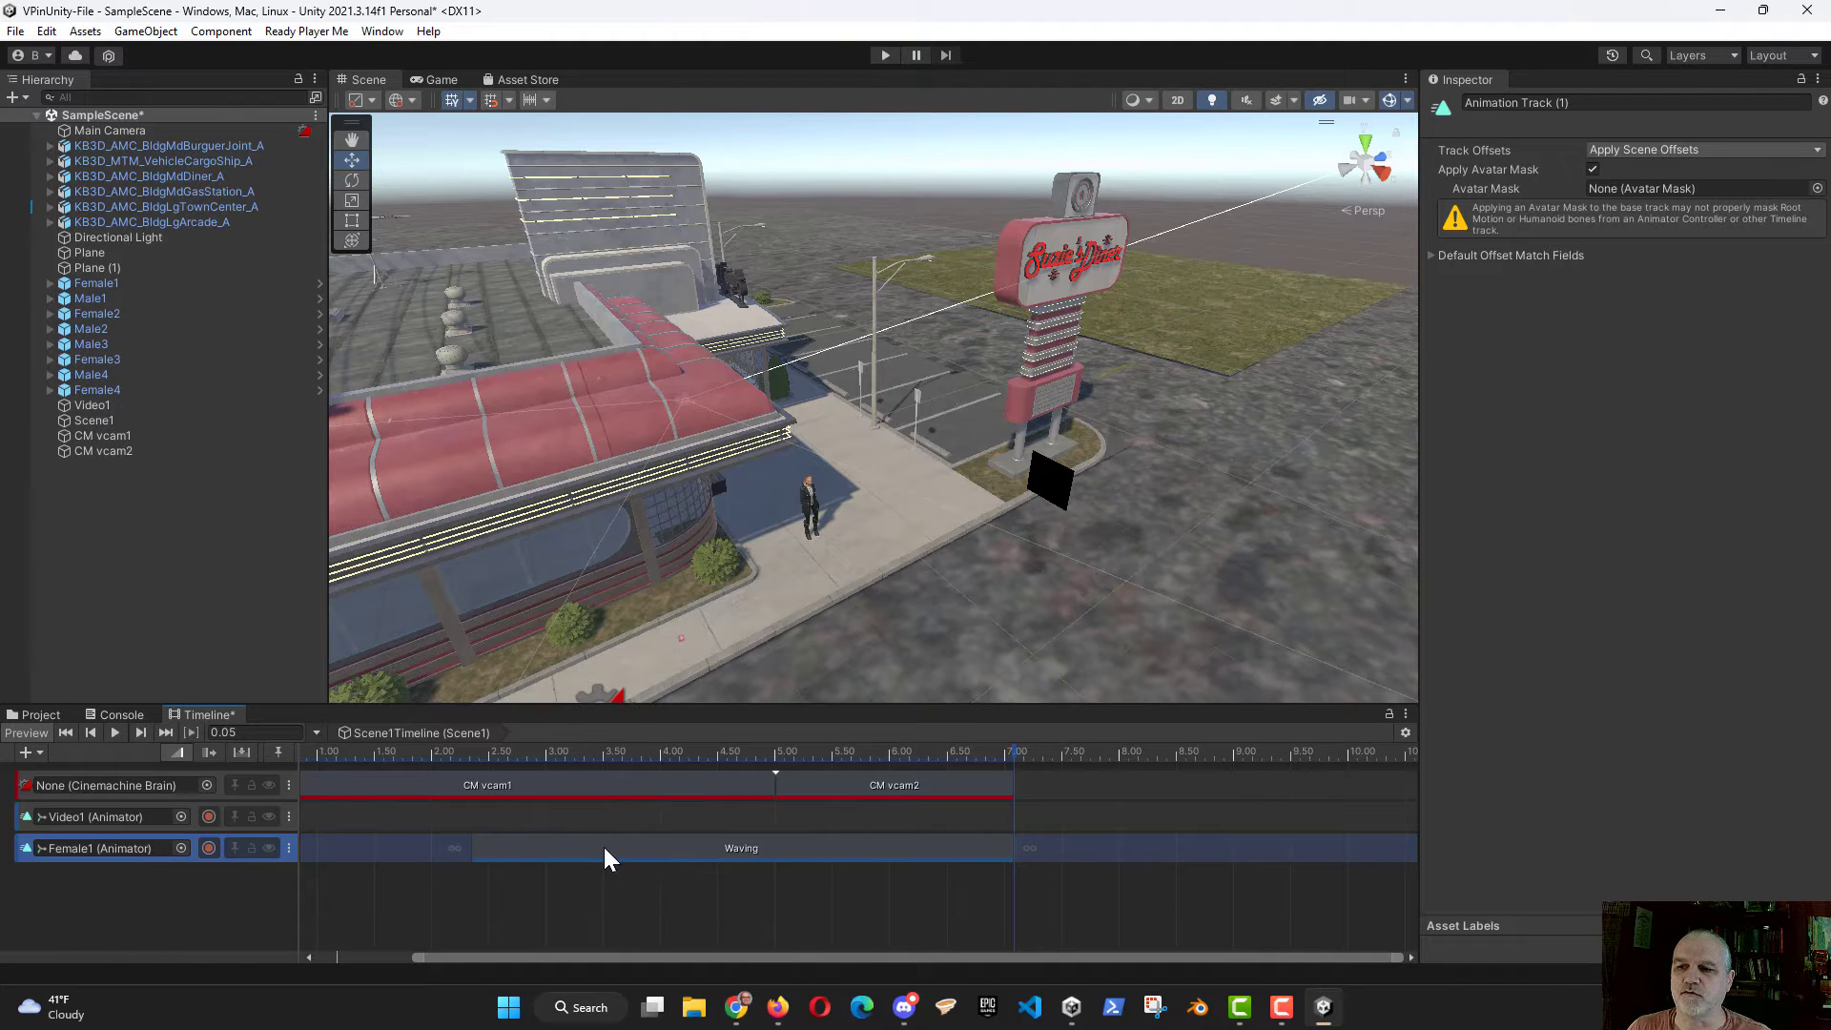
pyautogui.rightClick(394, 850)
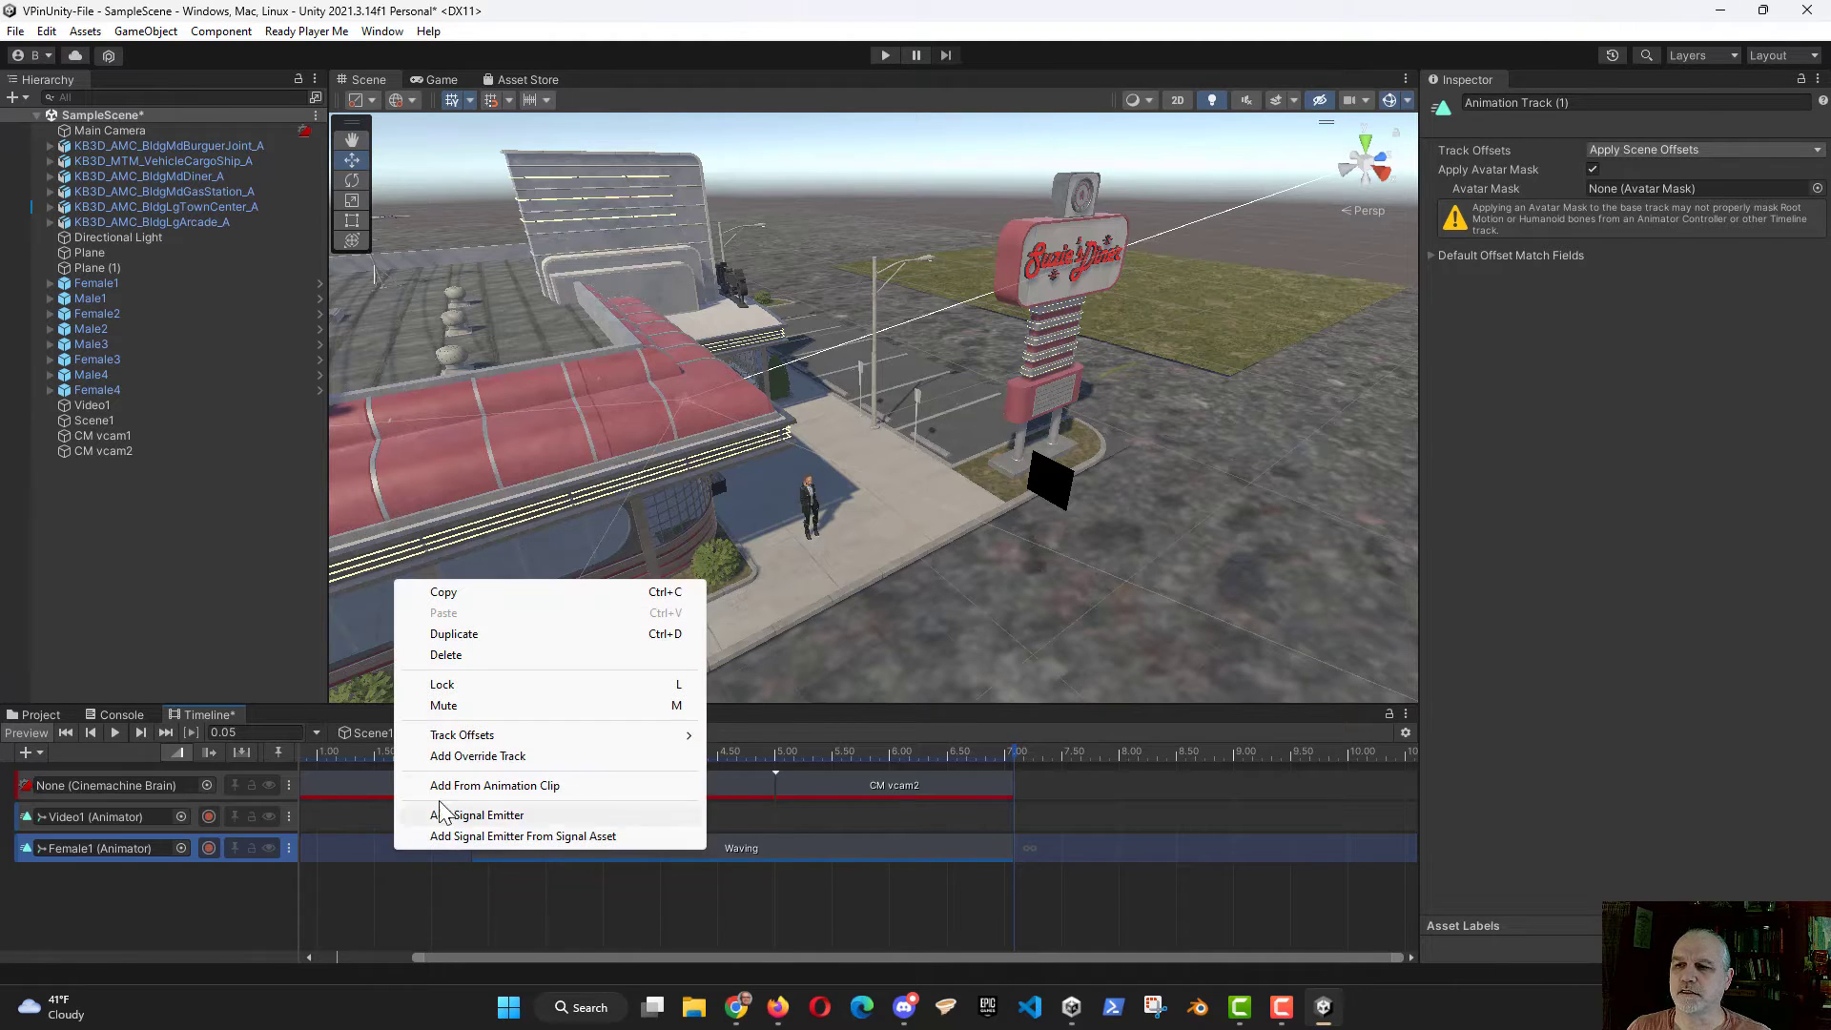
pyautogui.moveTo(534, 735)
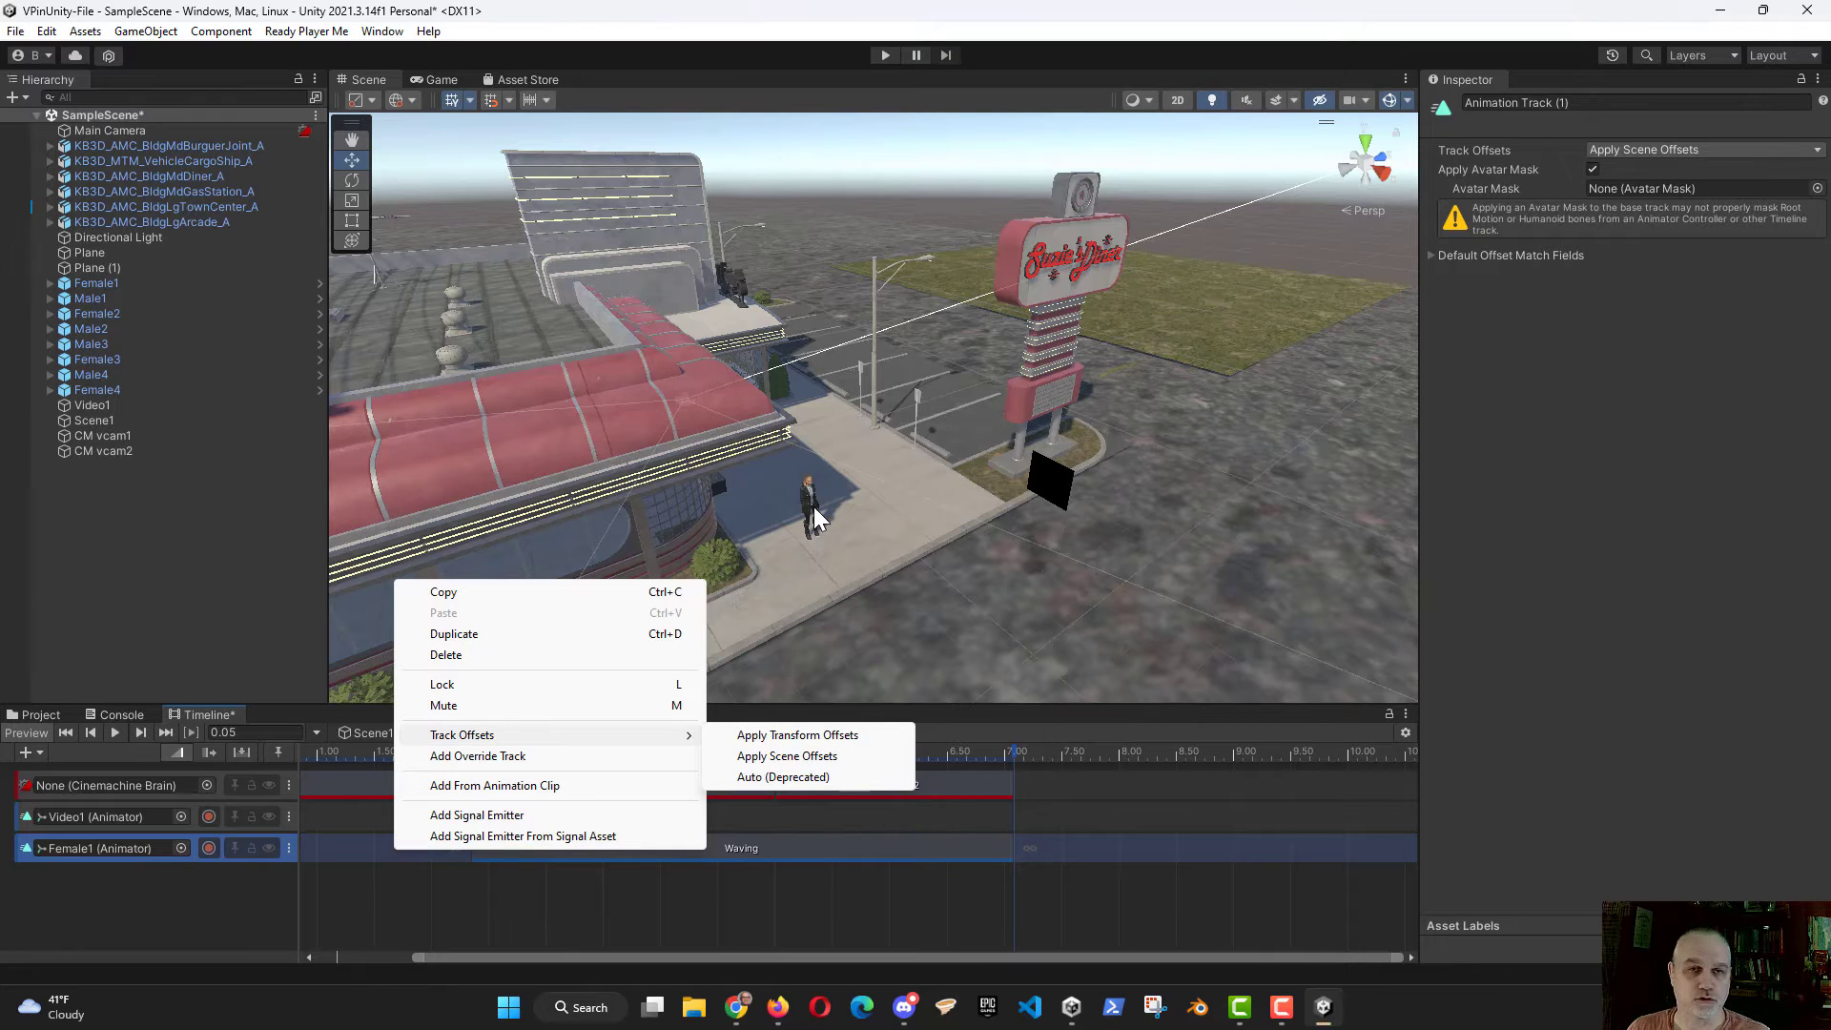
# Step: Move CM vcam2 in front of Female1 to about X -10.86 and check its framing in the Game view
pyautogui.click(678, 403)
pyautogui.click(677, 401)
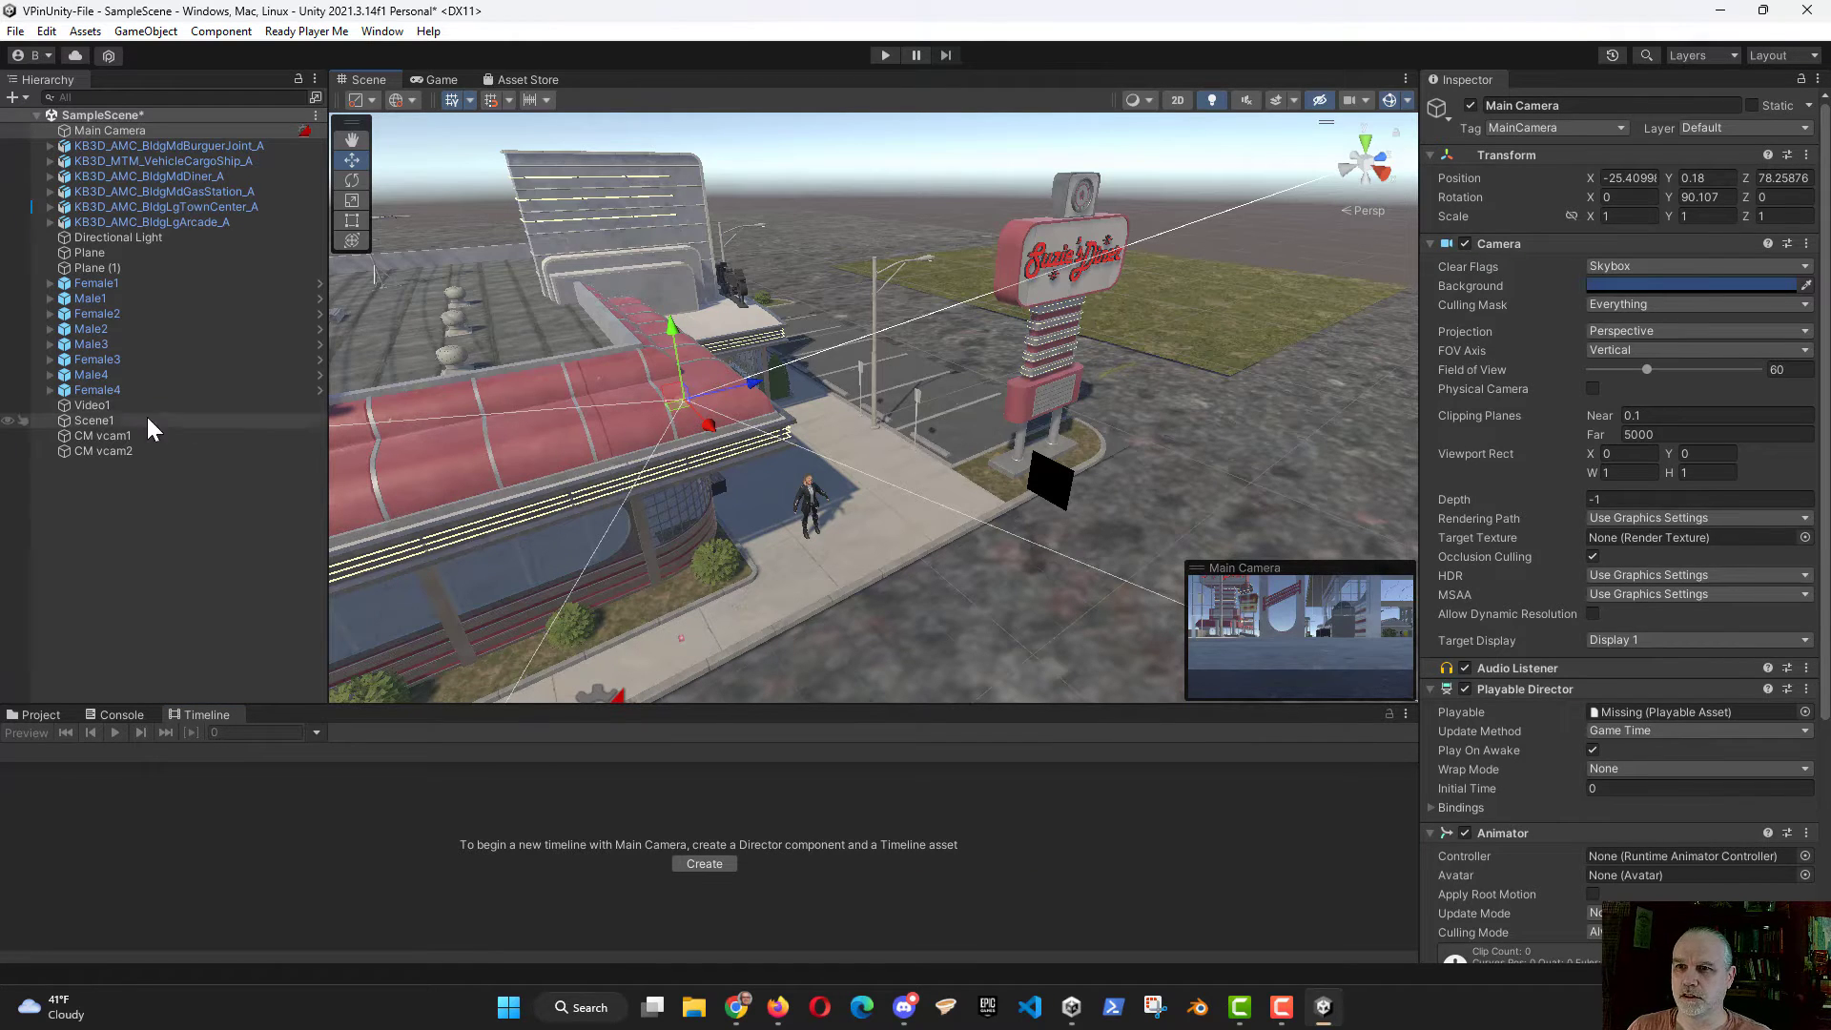
pyautogui.click(122, 449)
pyautogui.moveTo(708, 429); pyautogui.dragTo(1009, 682)
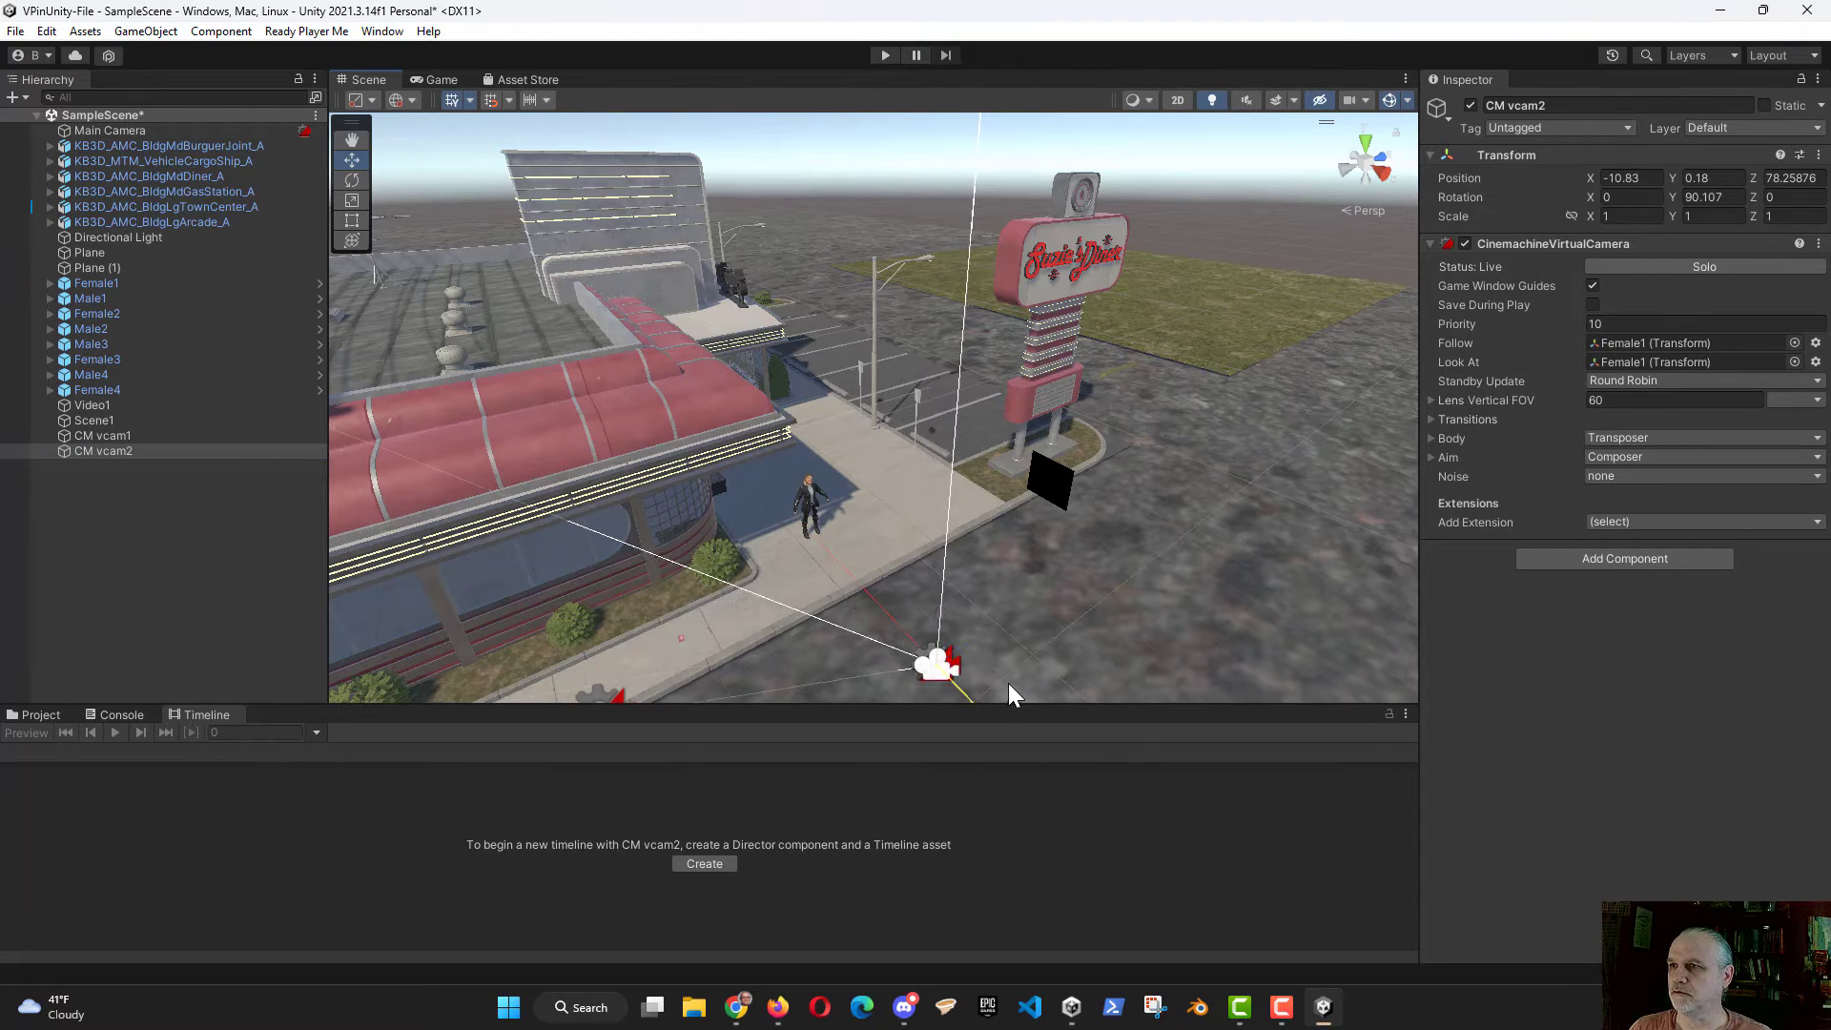
pyautogui.click(445, 81)
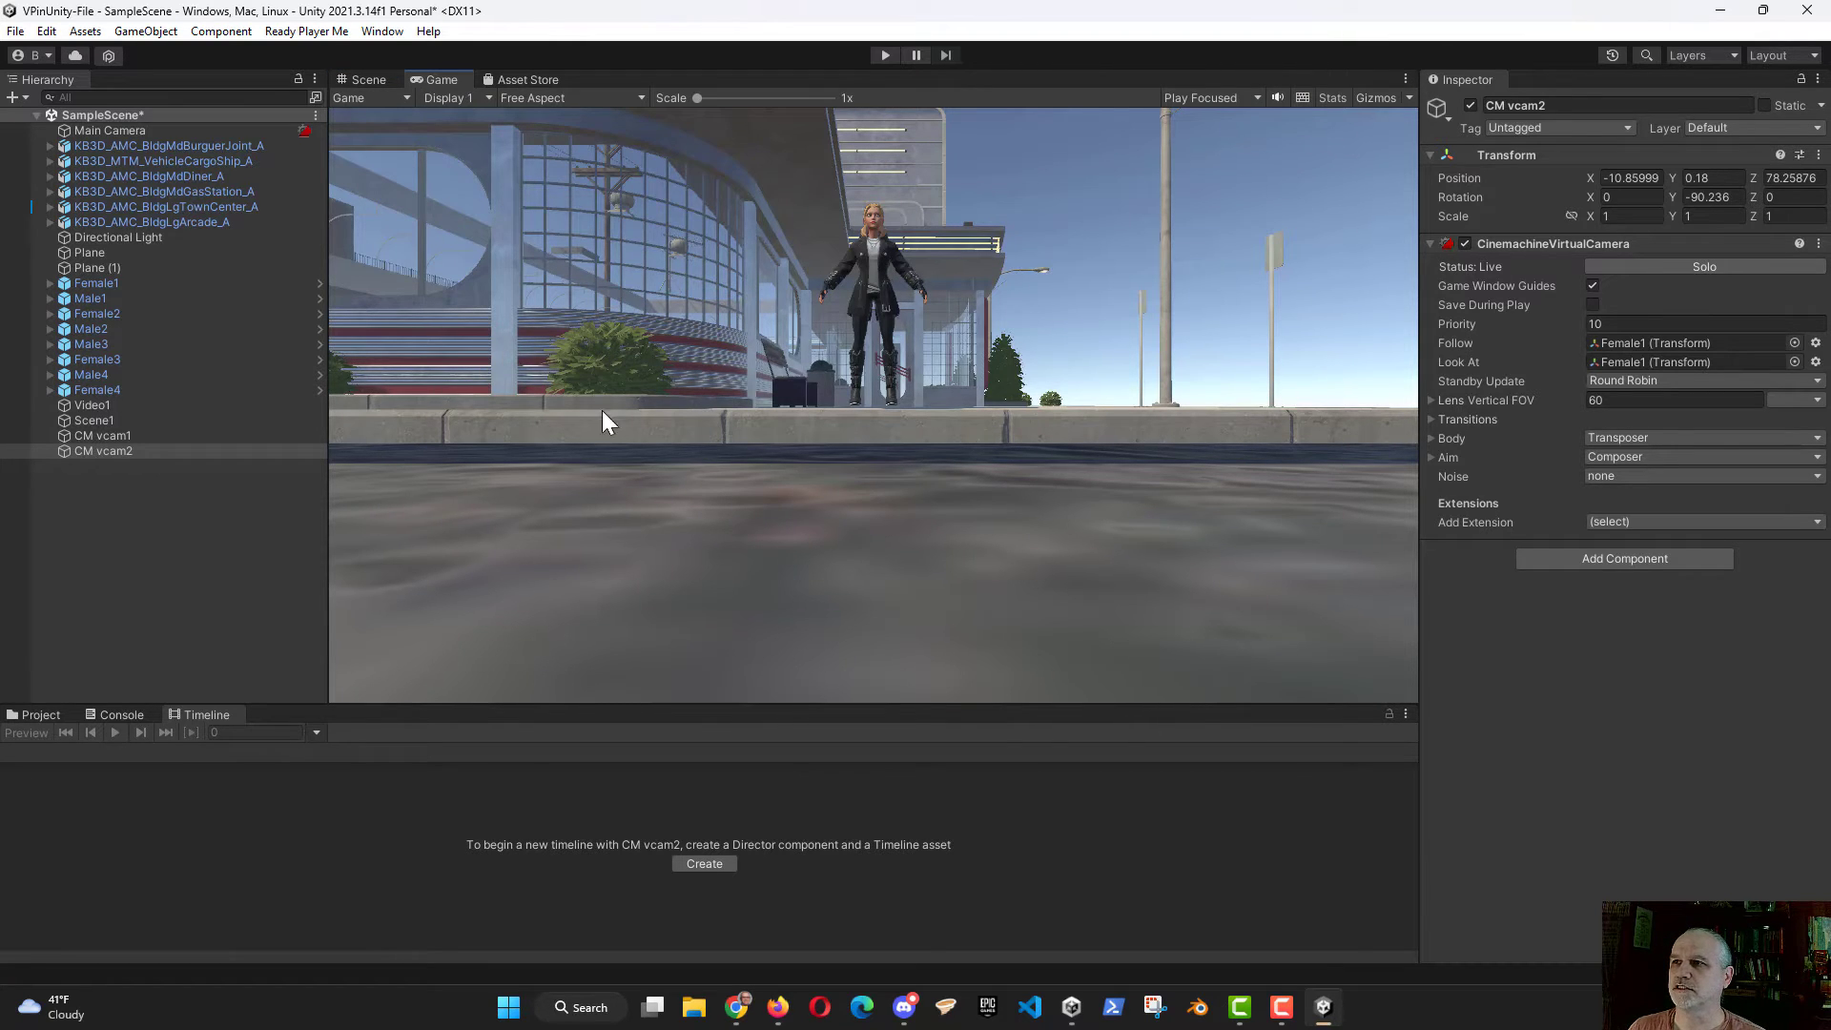
# Step: Raise CM vcam2 to about Y 1.1 and check Female1's framing in the Game view
pyautogui.click(364, 78)
pyautogui.moveTo(942, 620); pyautogui.dragTo(941, 573)
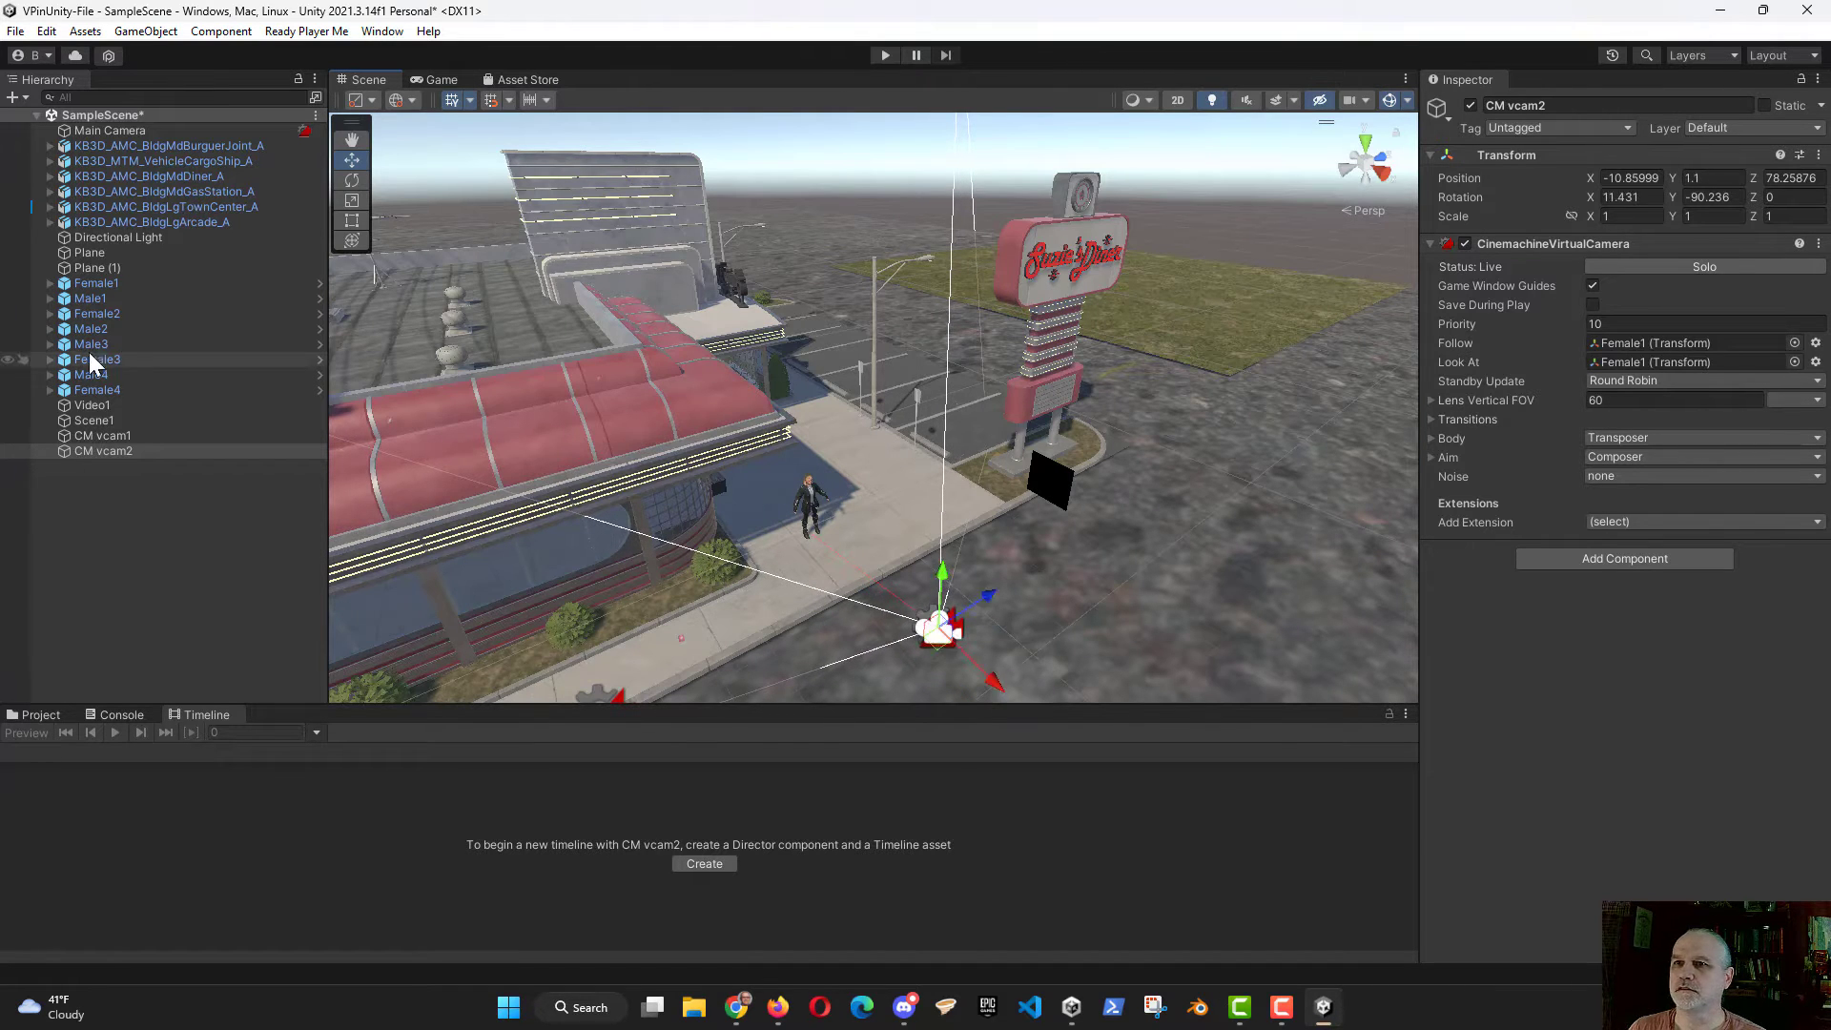
pyautogui.click(441, 80)
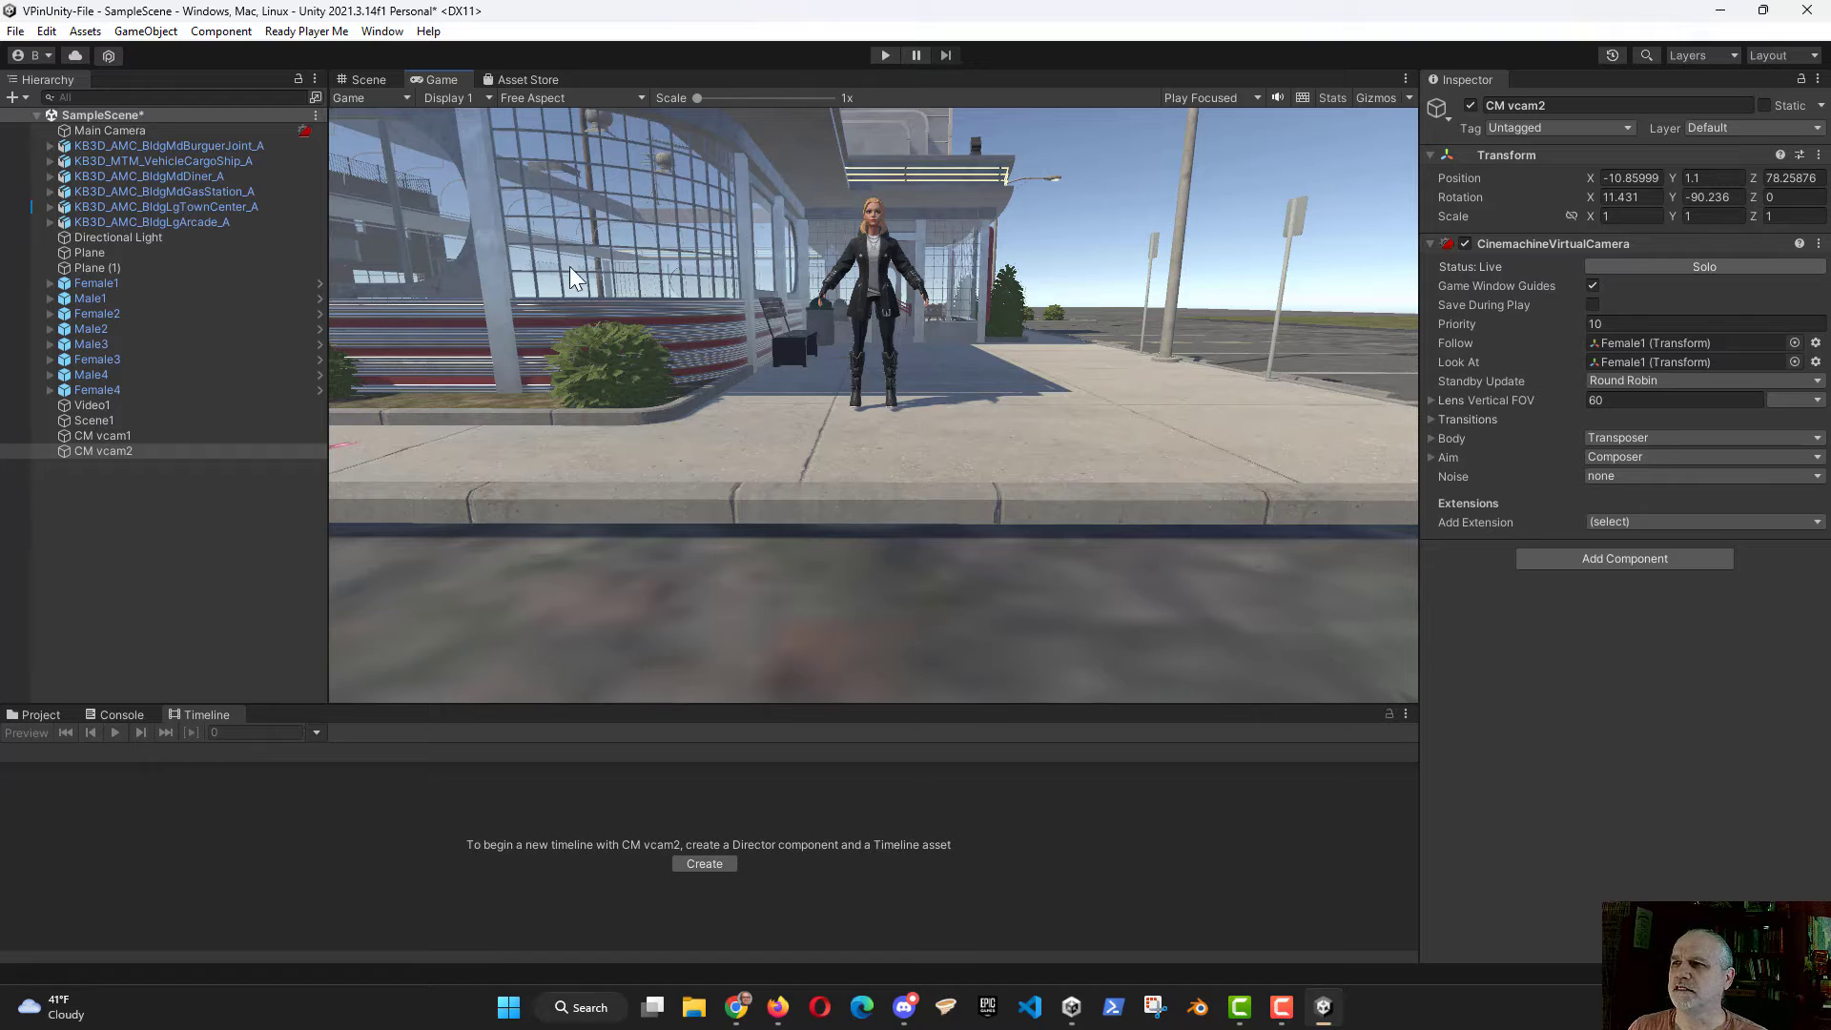
# Step: Move the Waving clip on Female1's track to start at about 4.85 seconds, just before the CM vcam2 shot
pyautogui.click(131, 436)
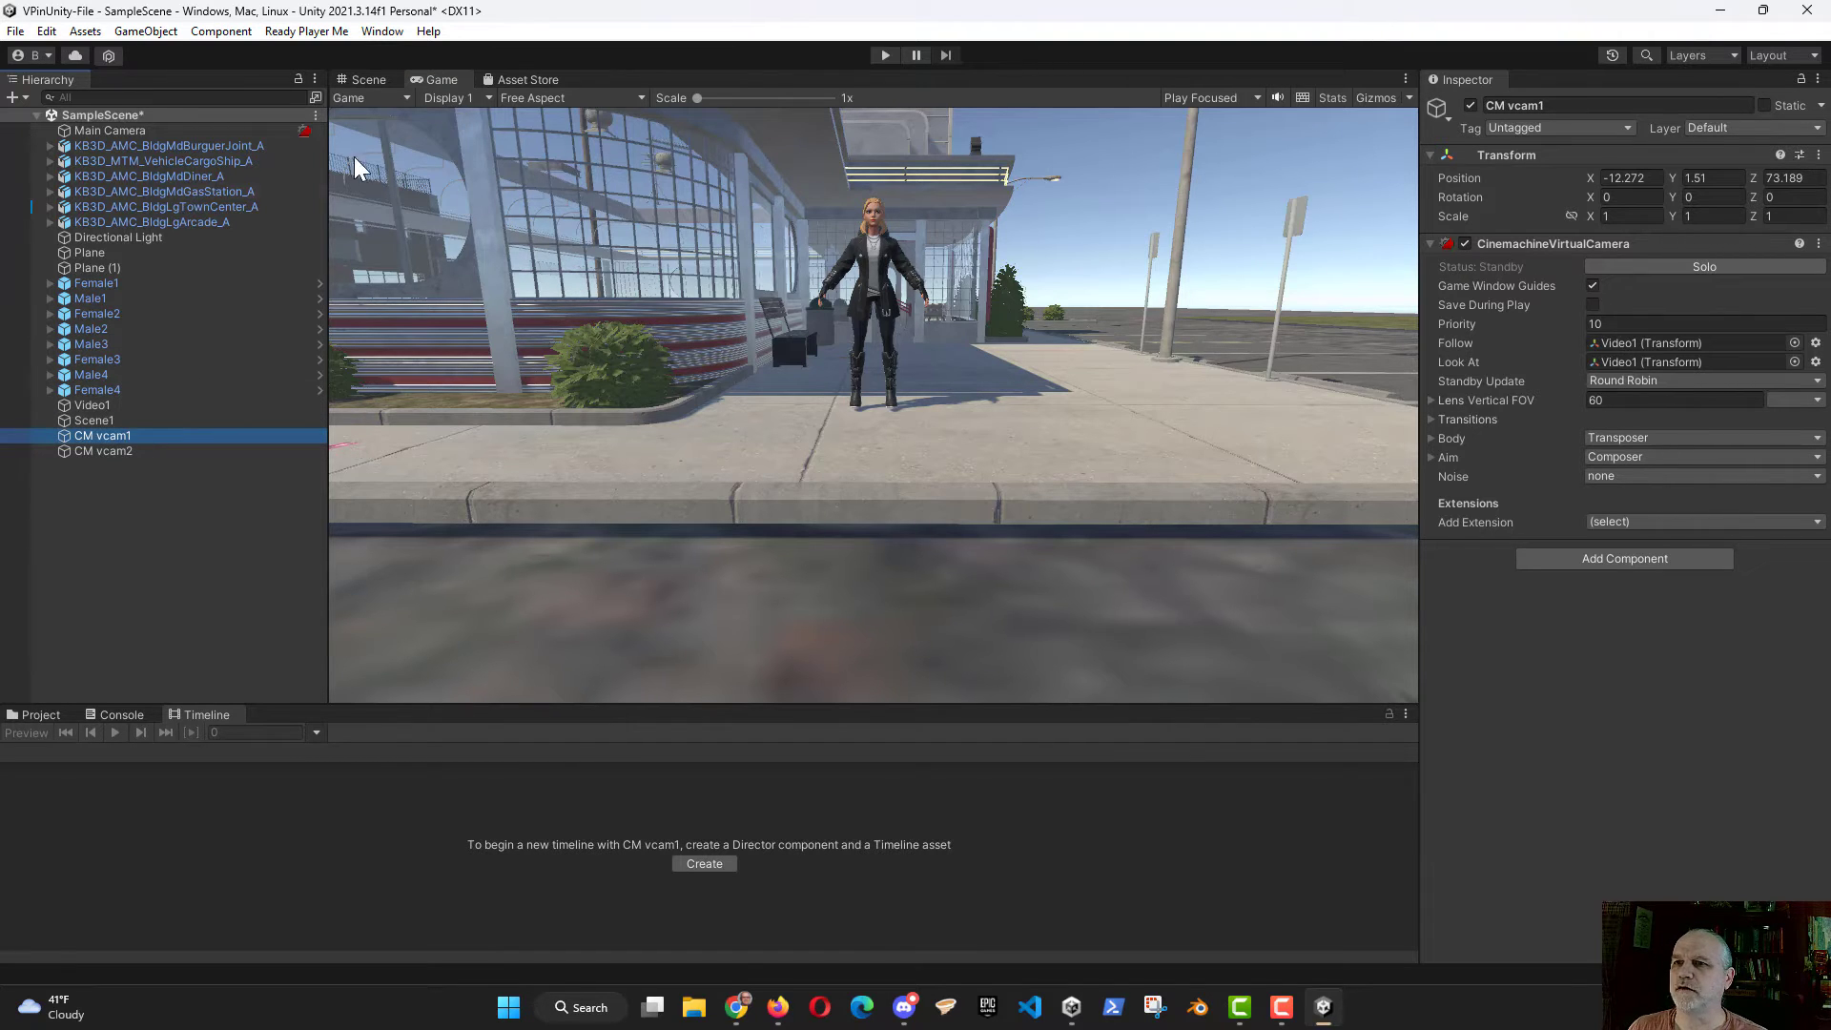
pyautogui.click(368, 80)
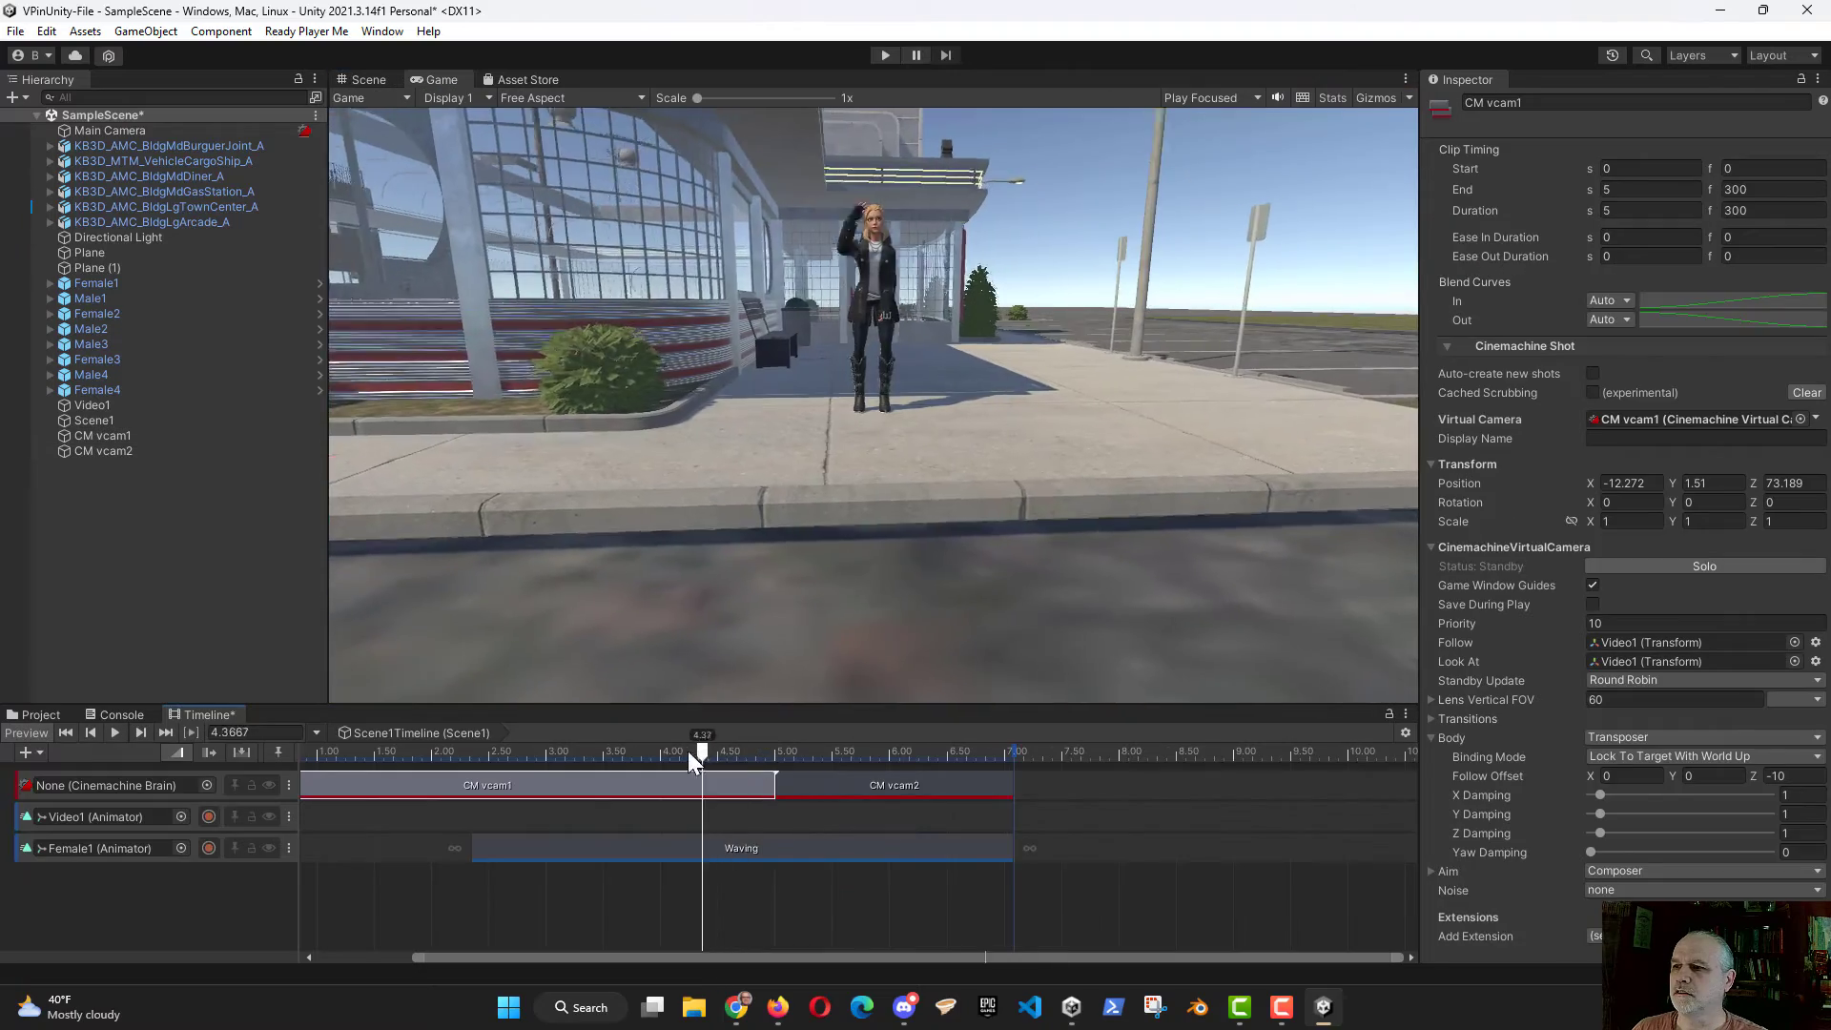
pyautogui.moveTo(688, 752); pyautogui.dragTo(791, 756)
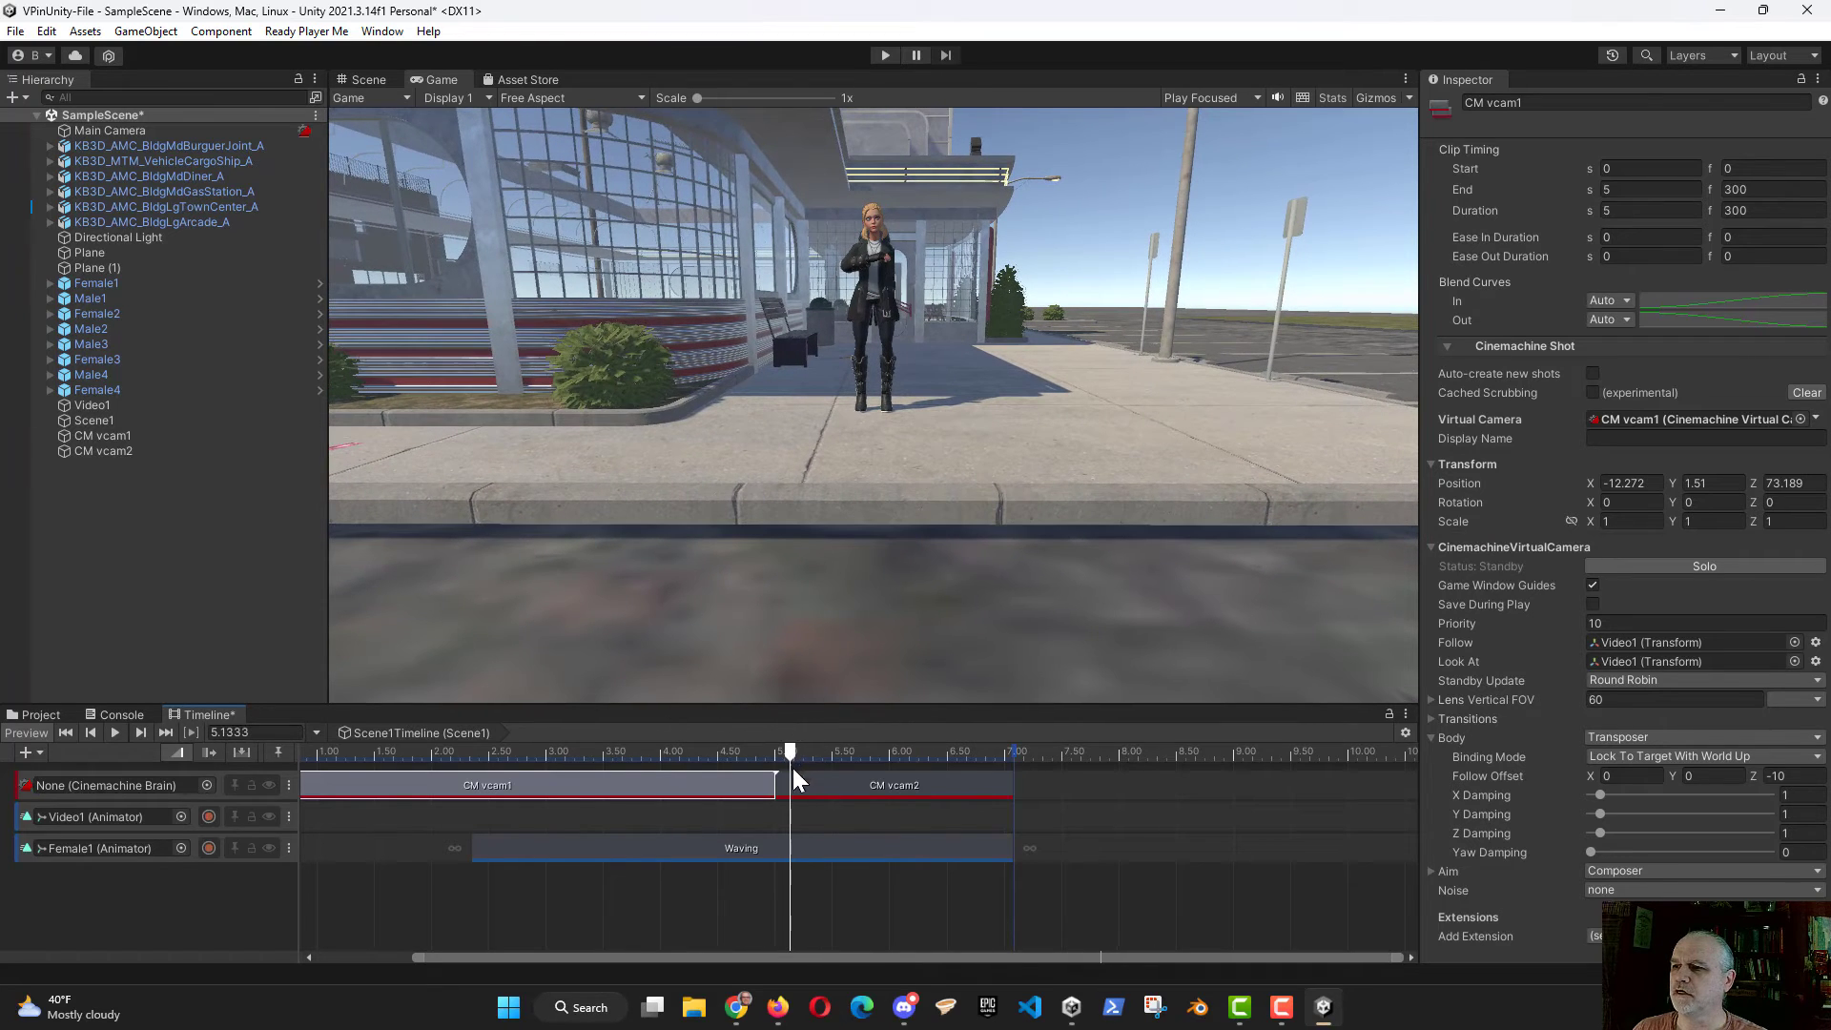
pyautogui.moveTo(714, 847); pyautogui.dragTo(1002, 841)
pyautogui.moveTo(787, 754); pyautogui.dragTo(388, 761)
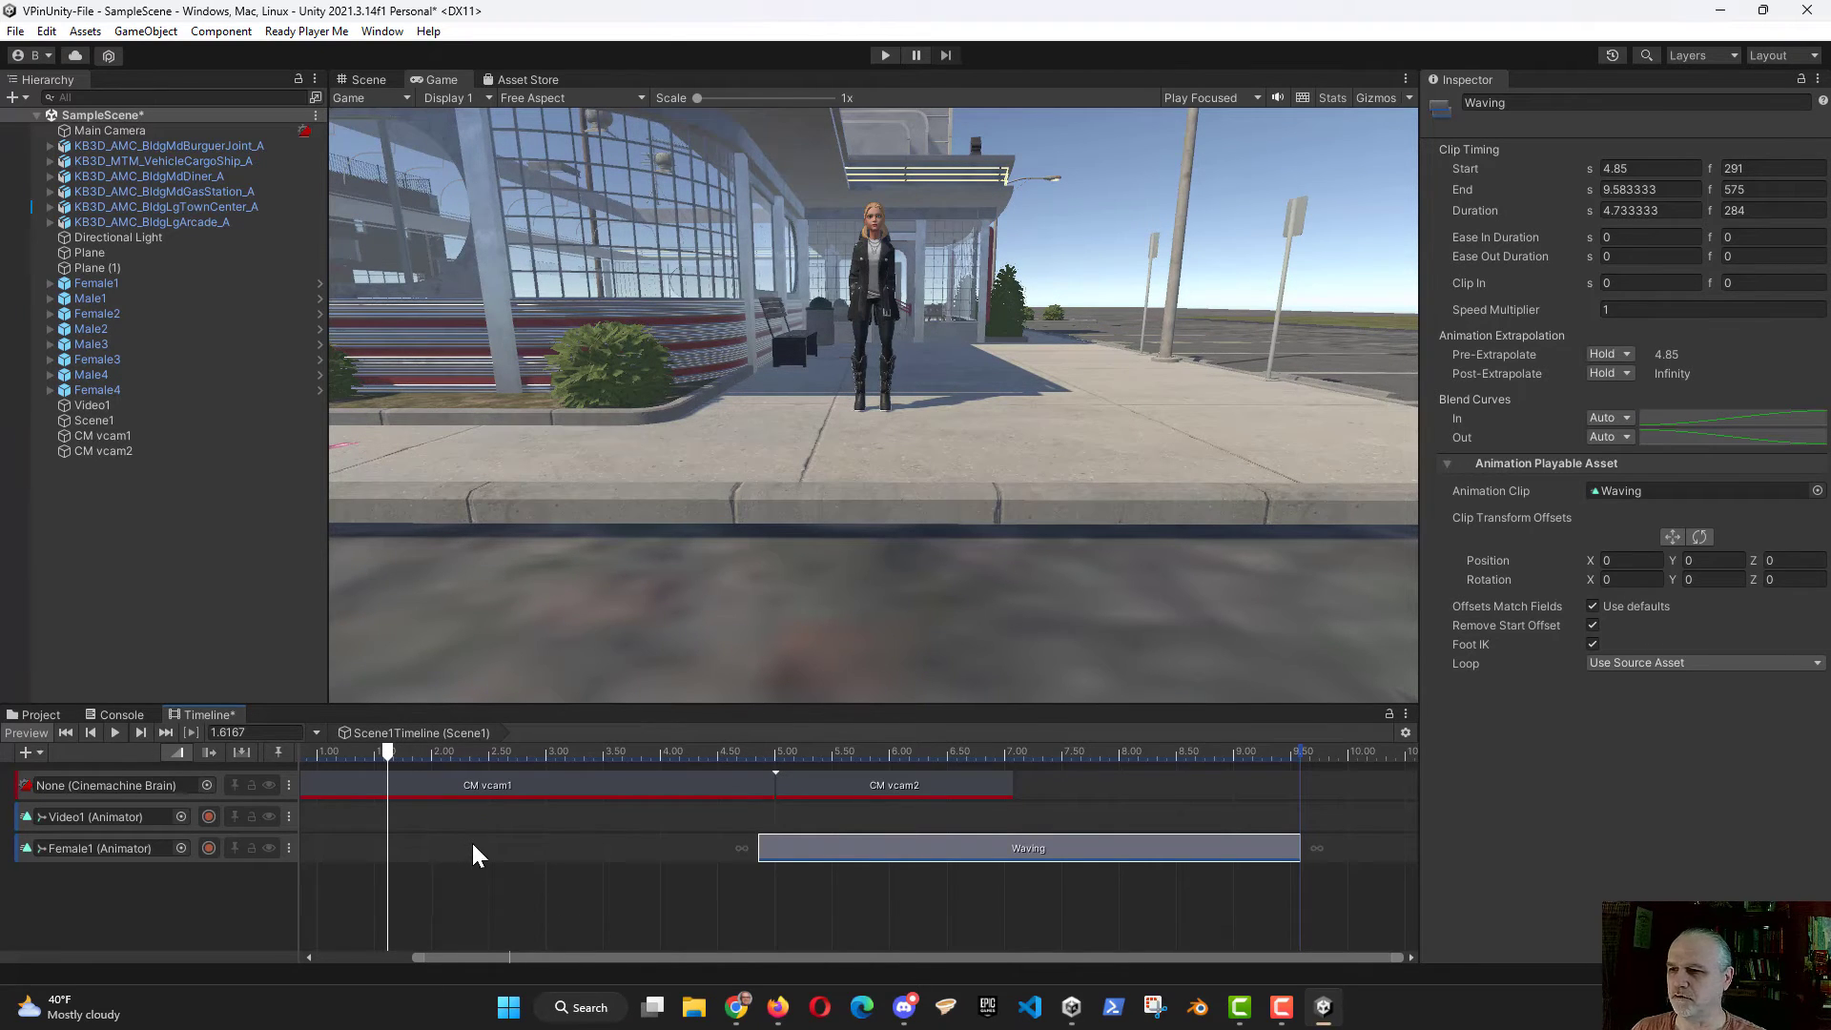
# Step: Move CM vcam1 closer to the Video1 plane, to about Z 79.03, and check its framing in the Game view
pyautogui.click(459, 782)
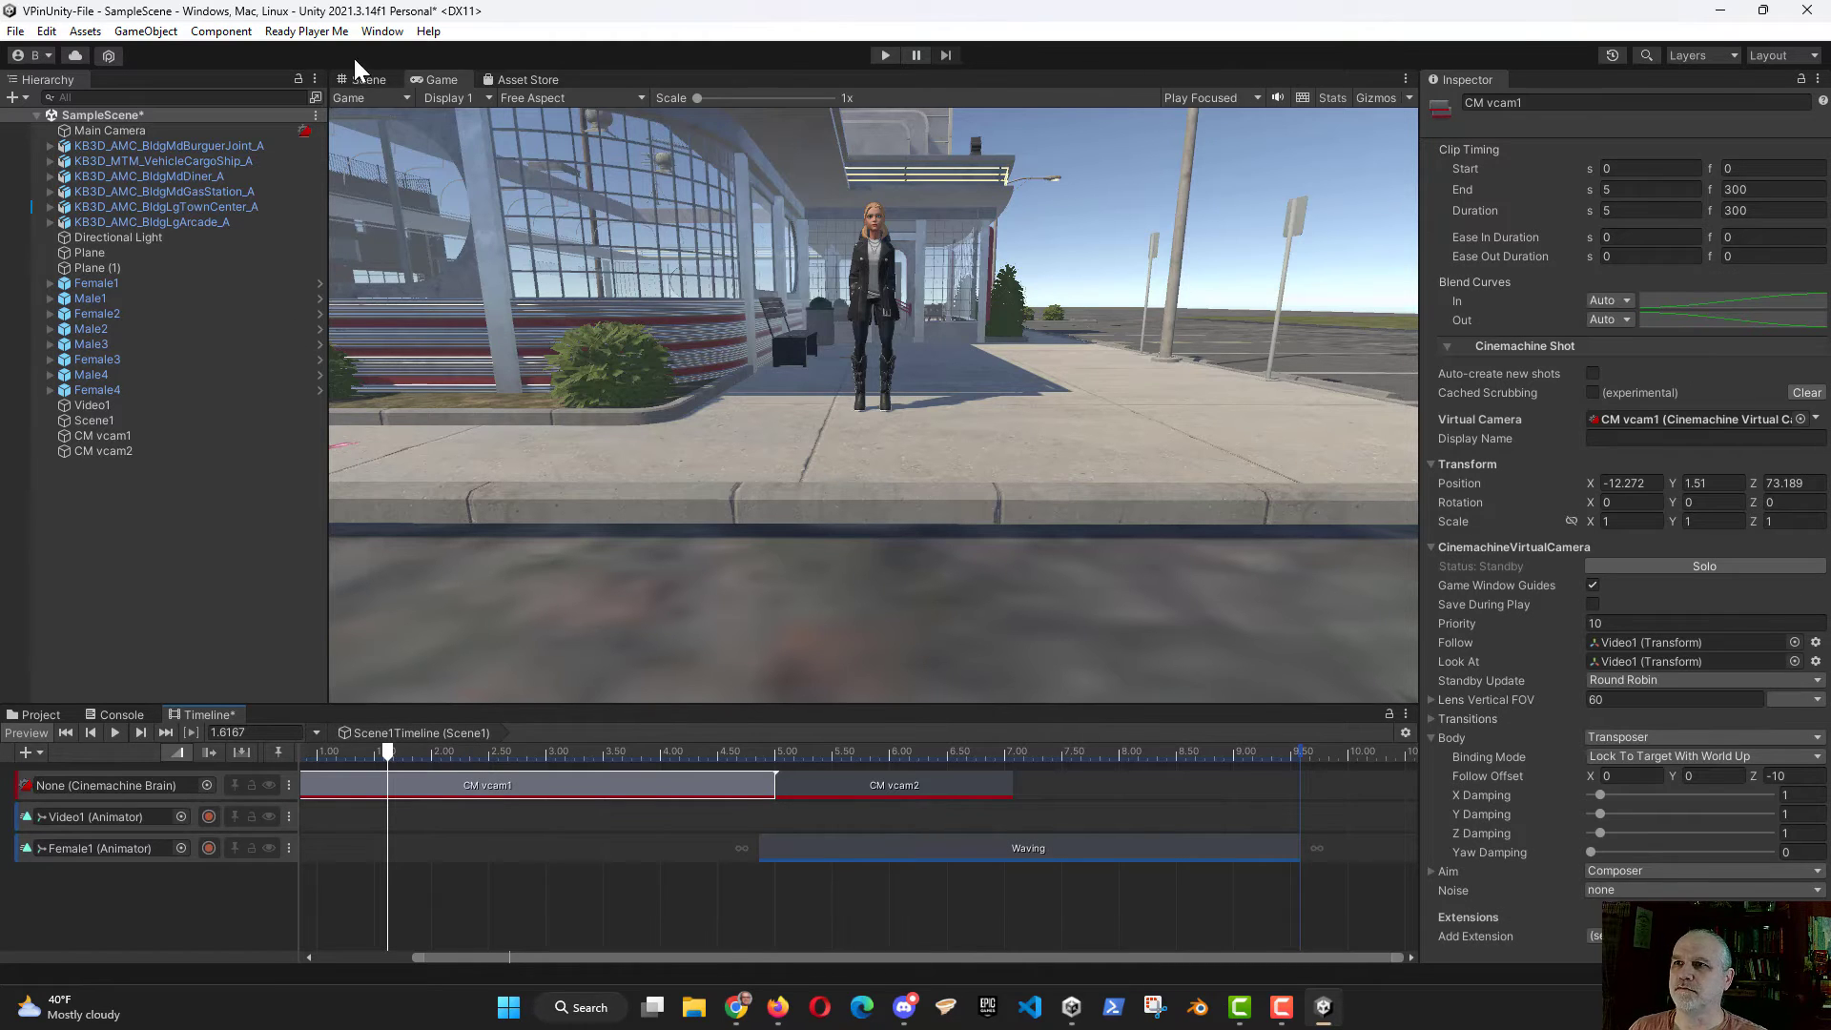
pyautogui.click(365, 81)
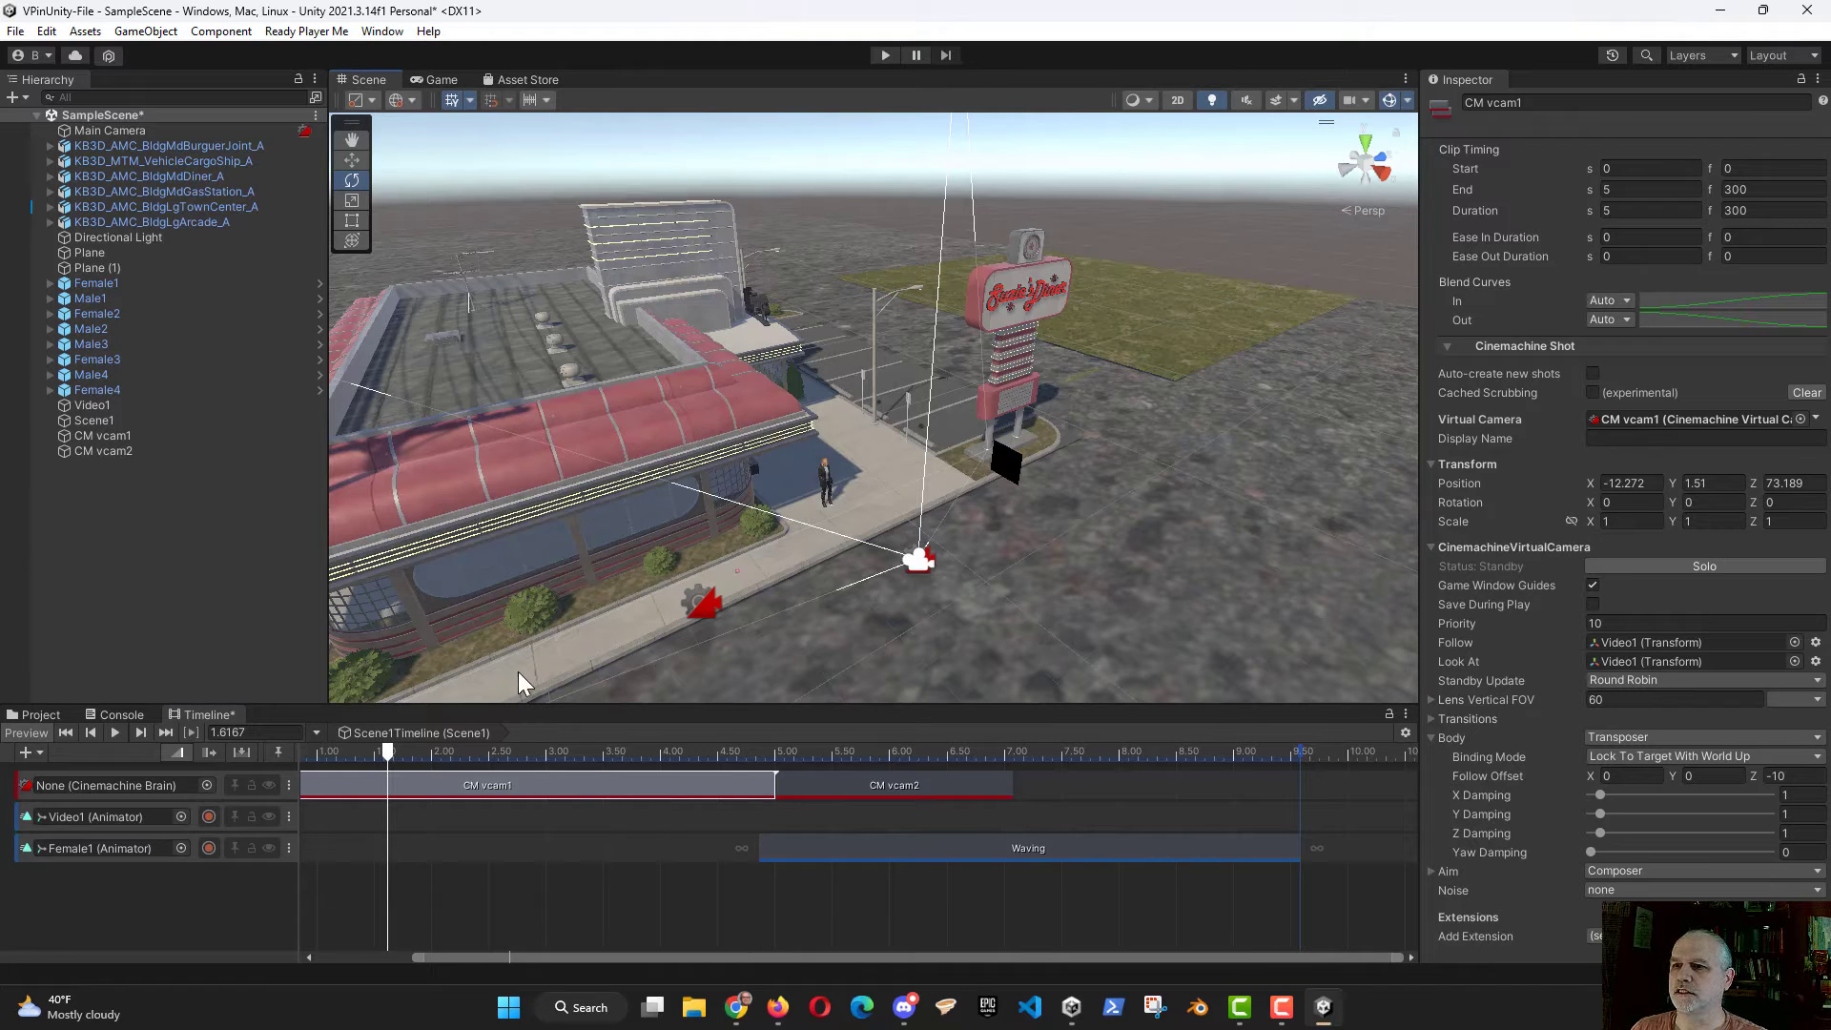
pyautogui.click(124, 437)
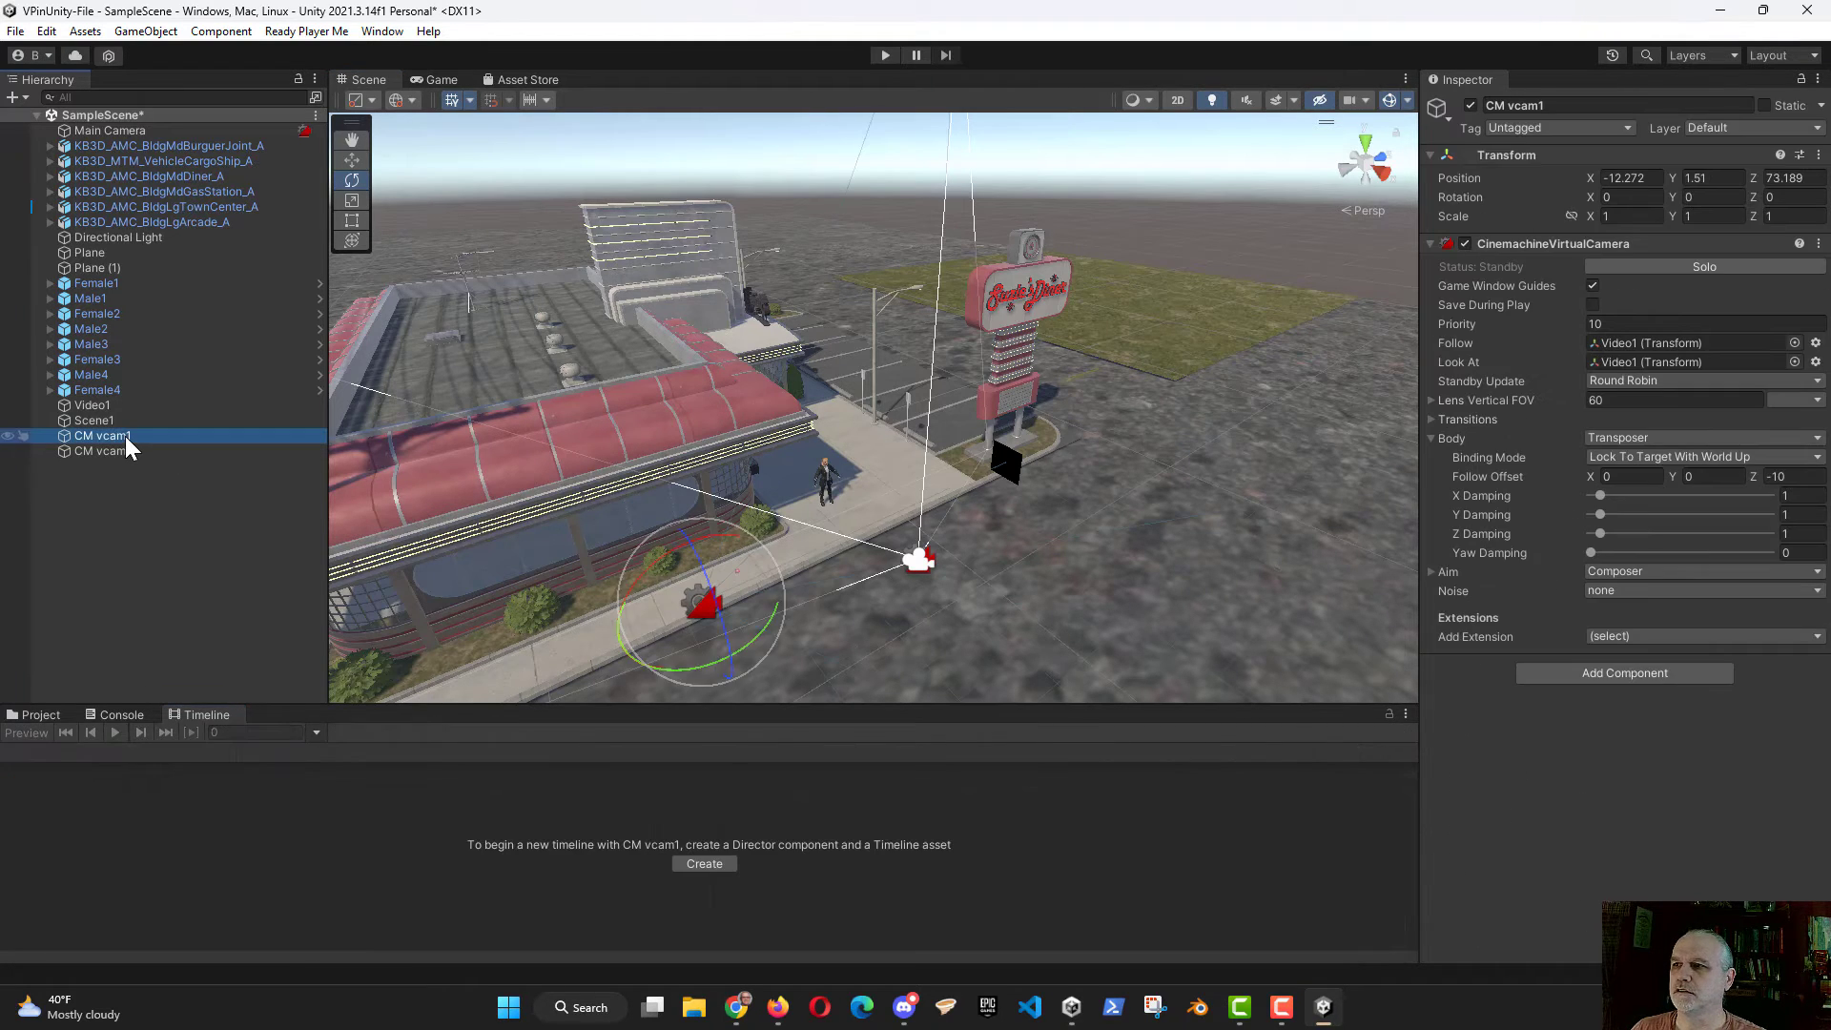
pyautogui.moveTo(771, 575); pyautogui.dragTo(959, 473)
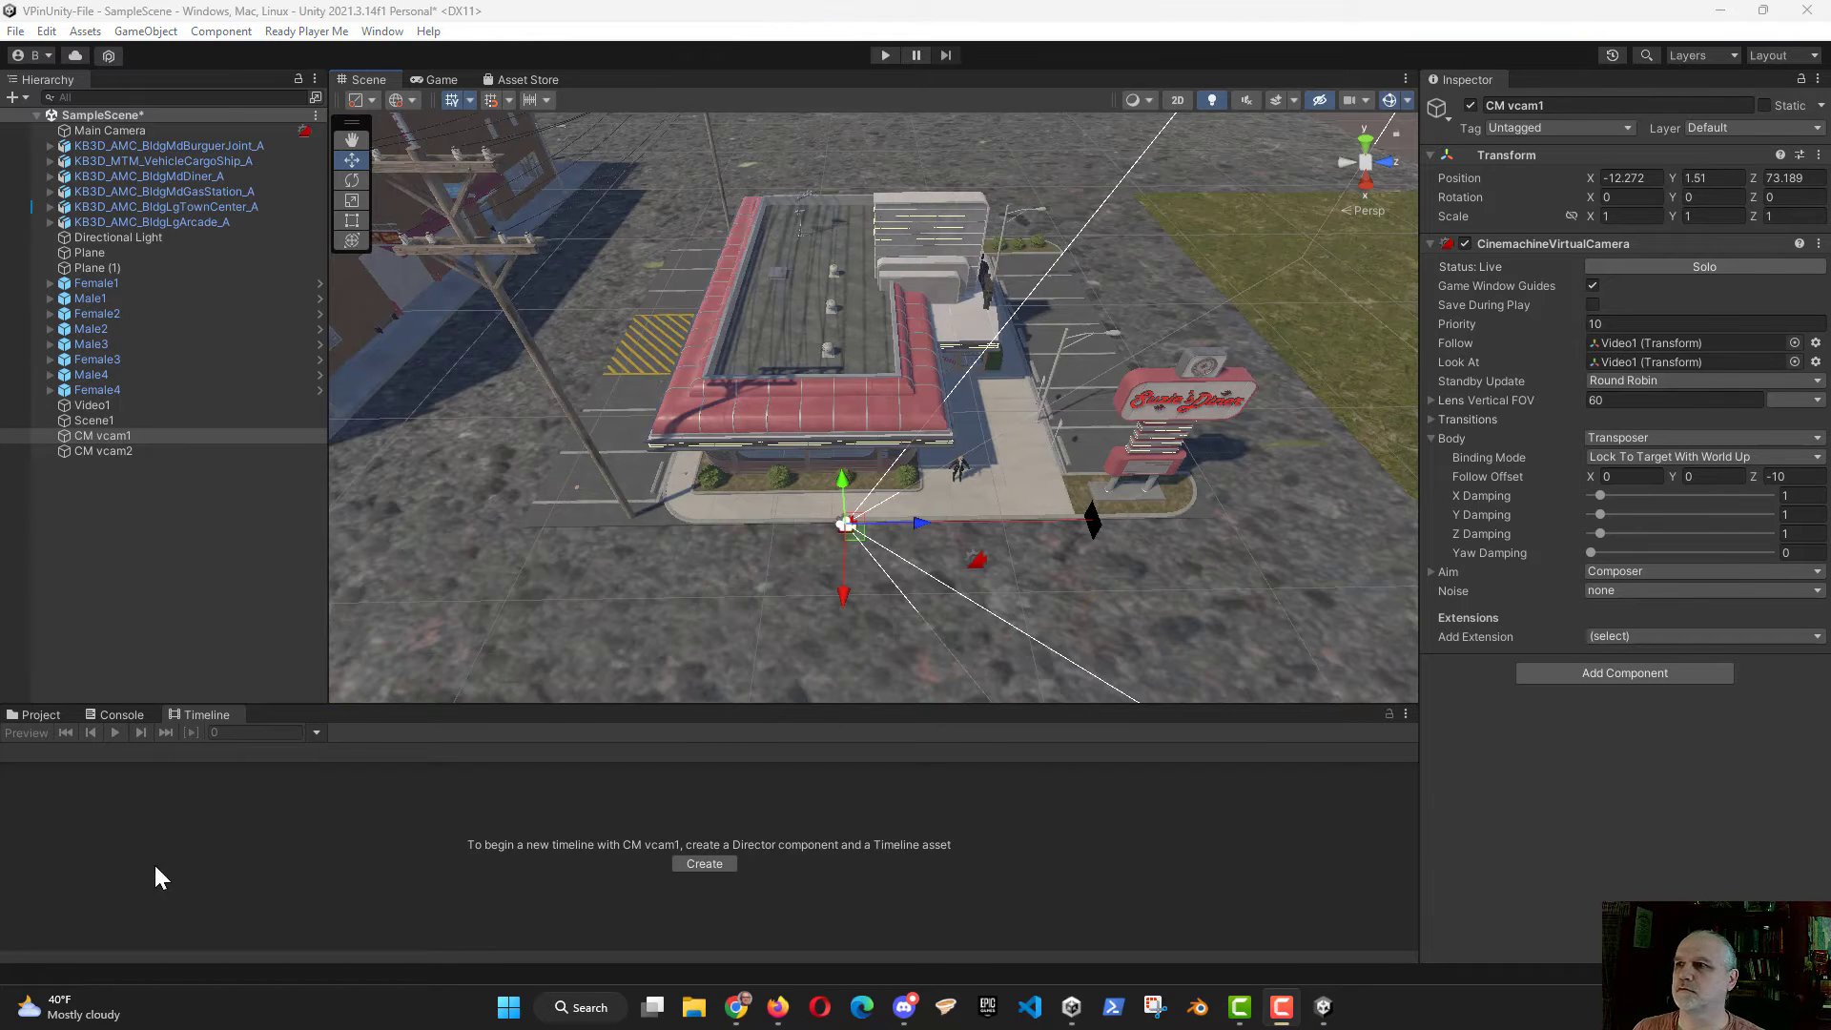
pyautogui.moveTo(910, 524); pyautogui.dragTo(1061, 519)
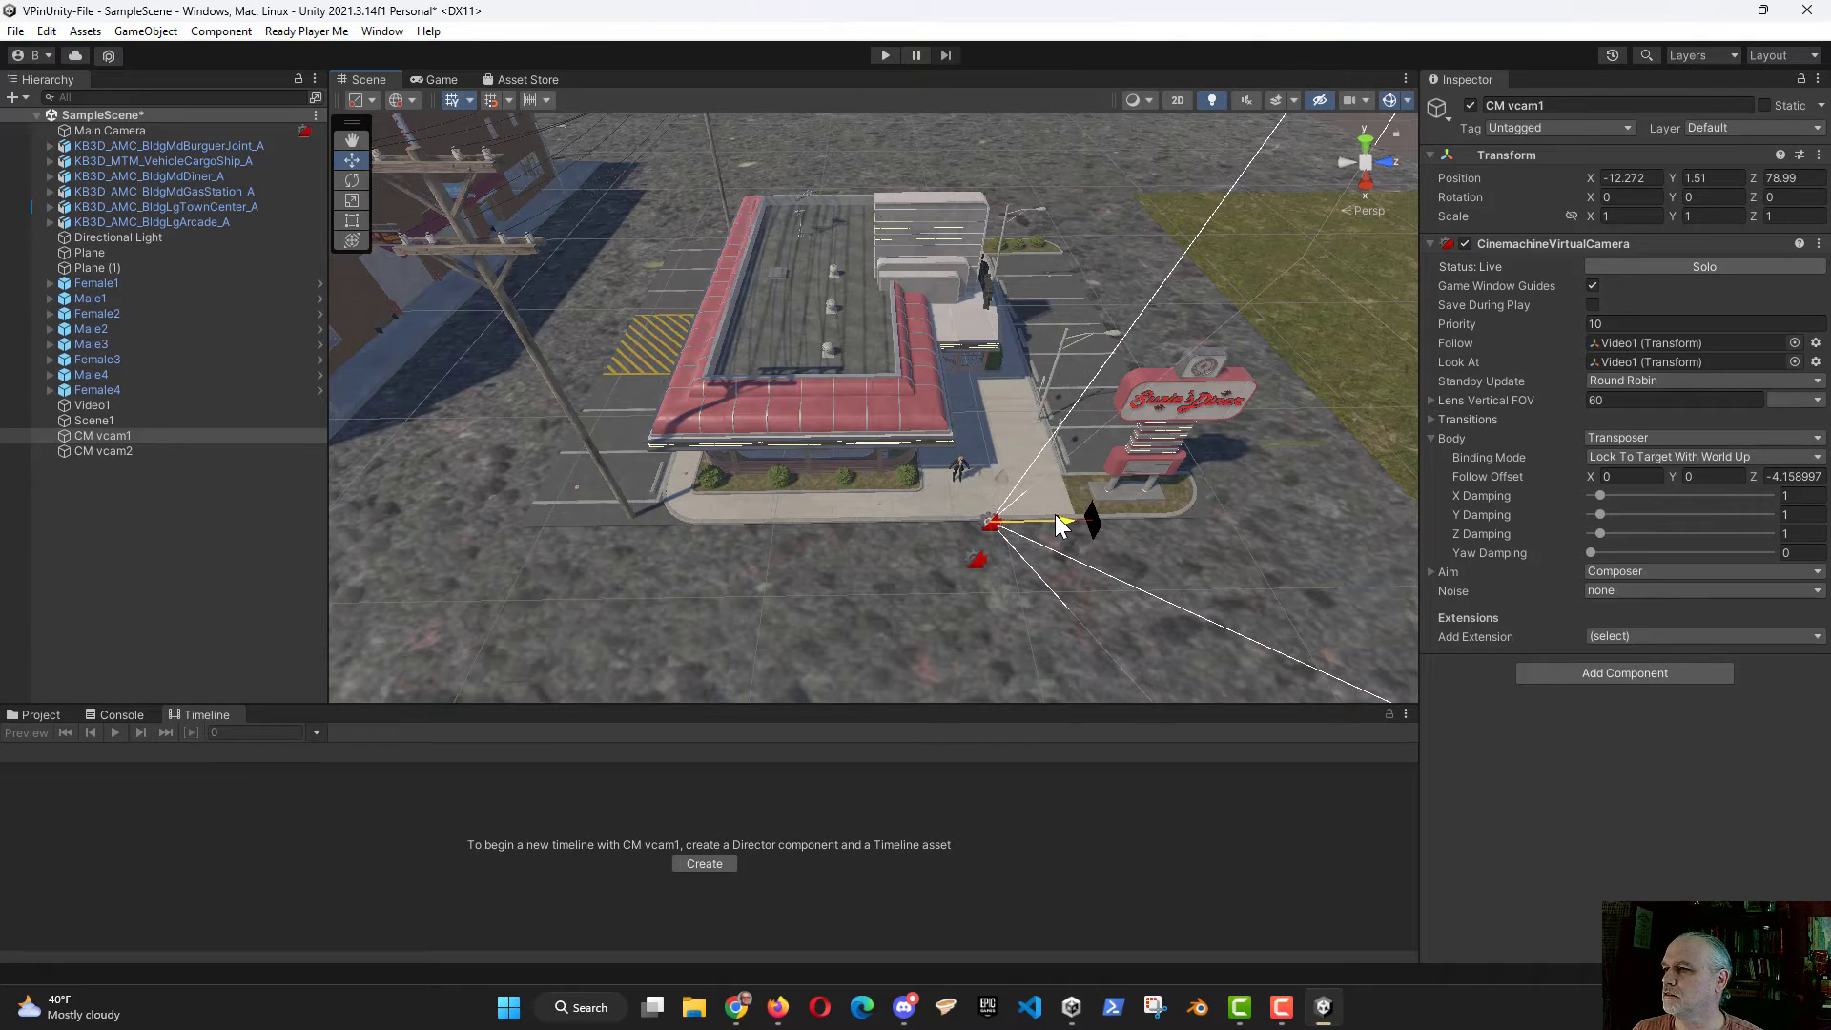
pyautogui.click(458, 80)
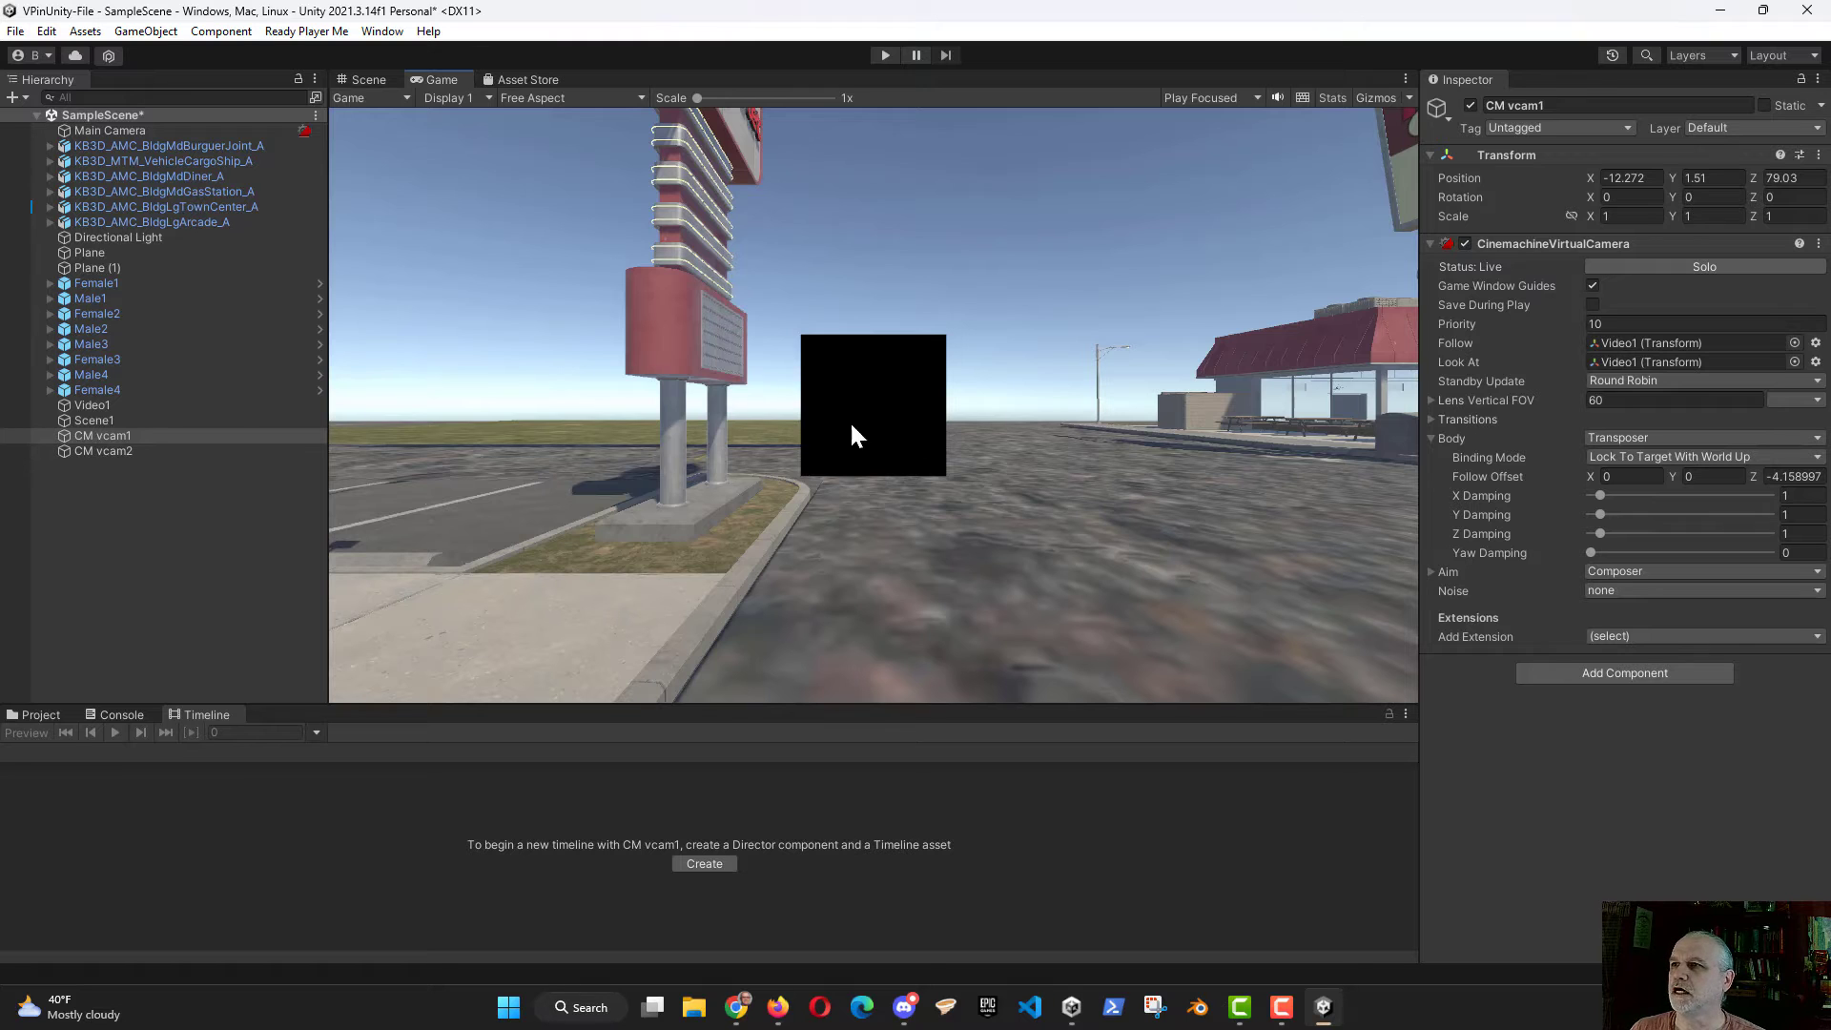
# Step: Adjust CM vcam1's Aim settings to a Screen Y of about 0.59 and a Tracked Object Offset X of -0.03
pyautogui.click(1430, 571)
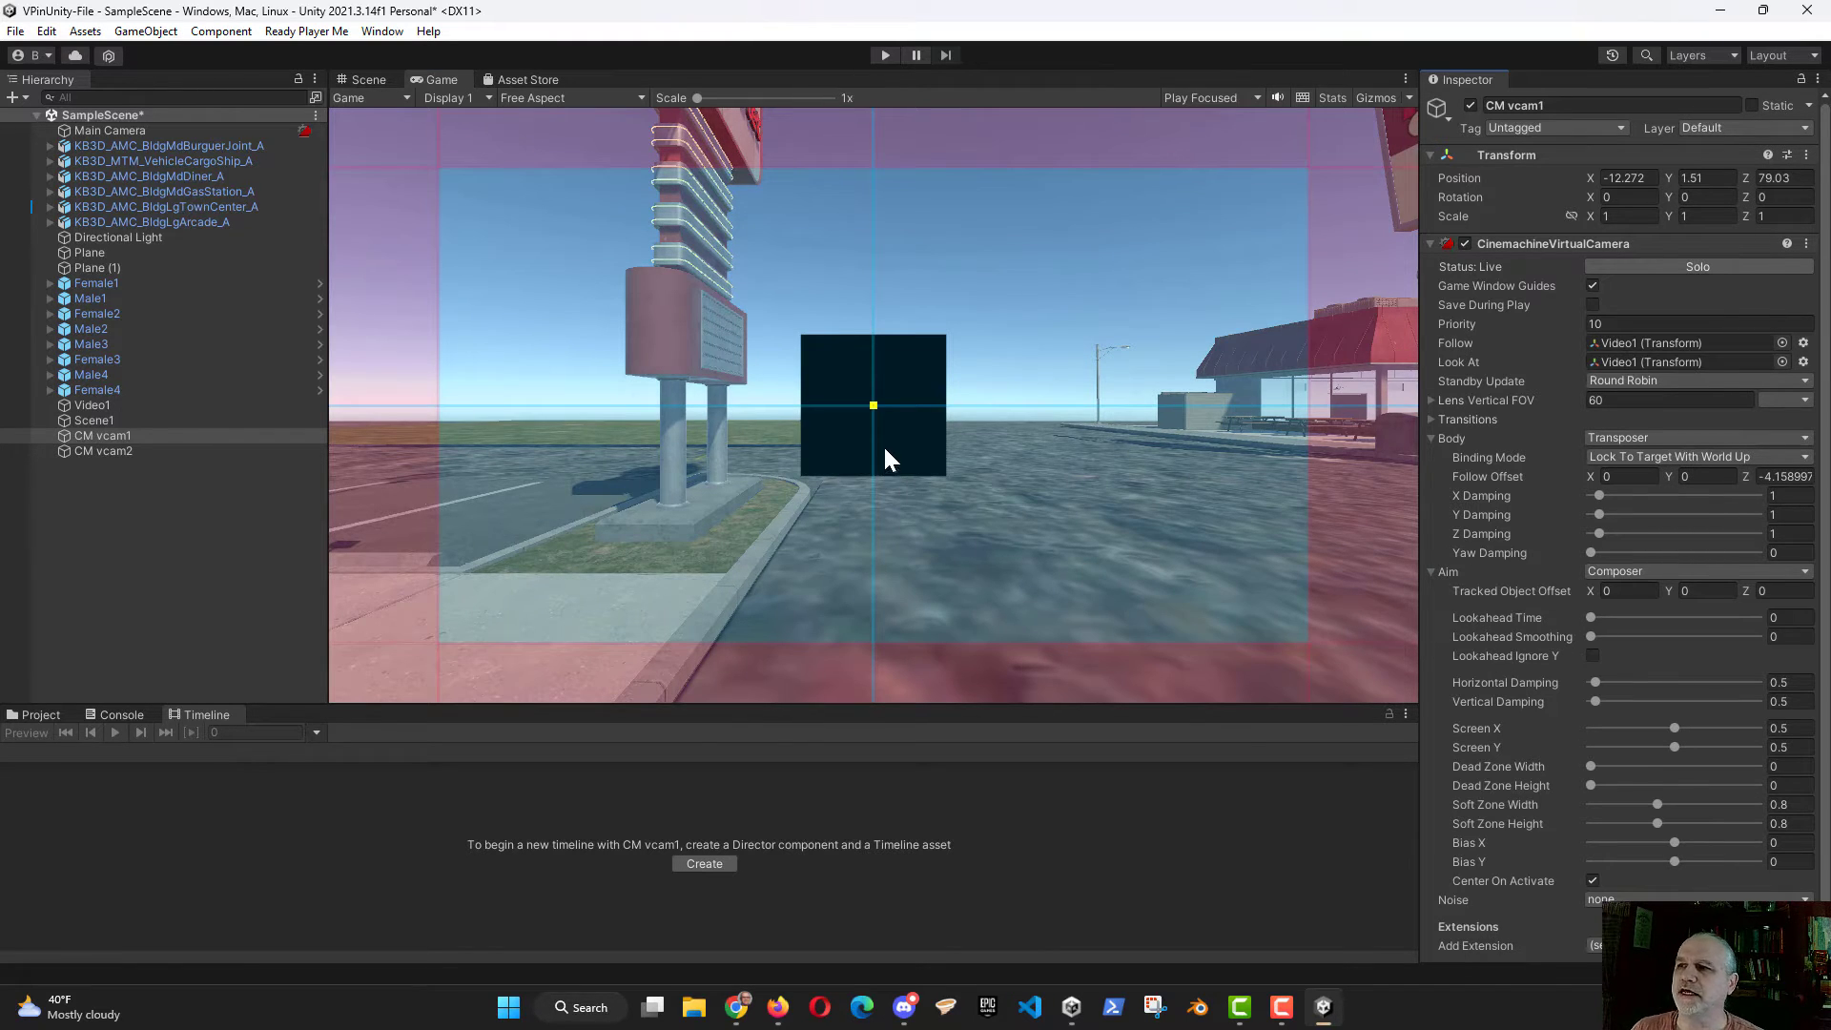
pyautogui.moveTo(1478, 702)
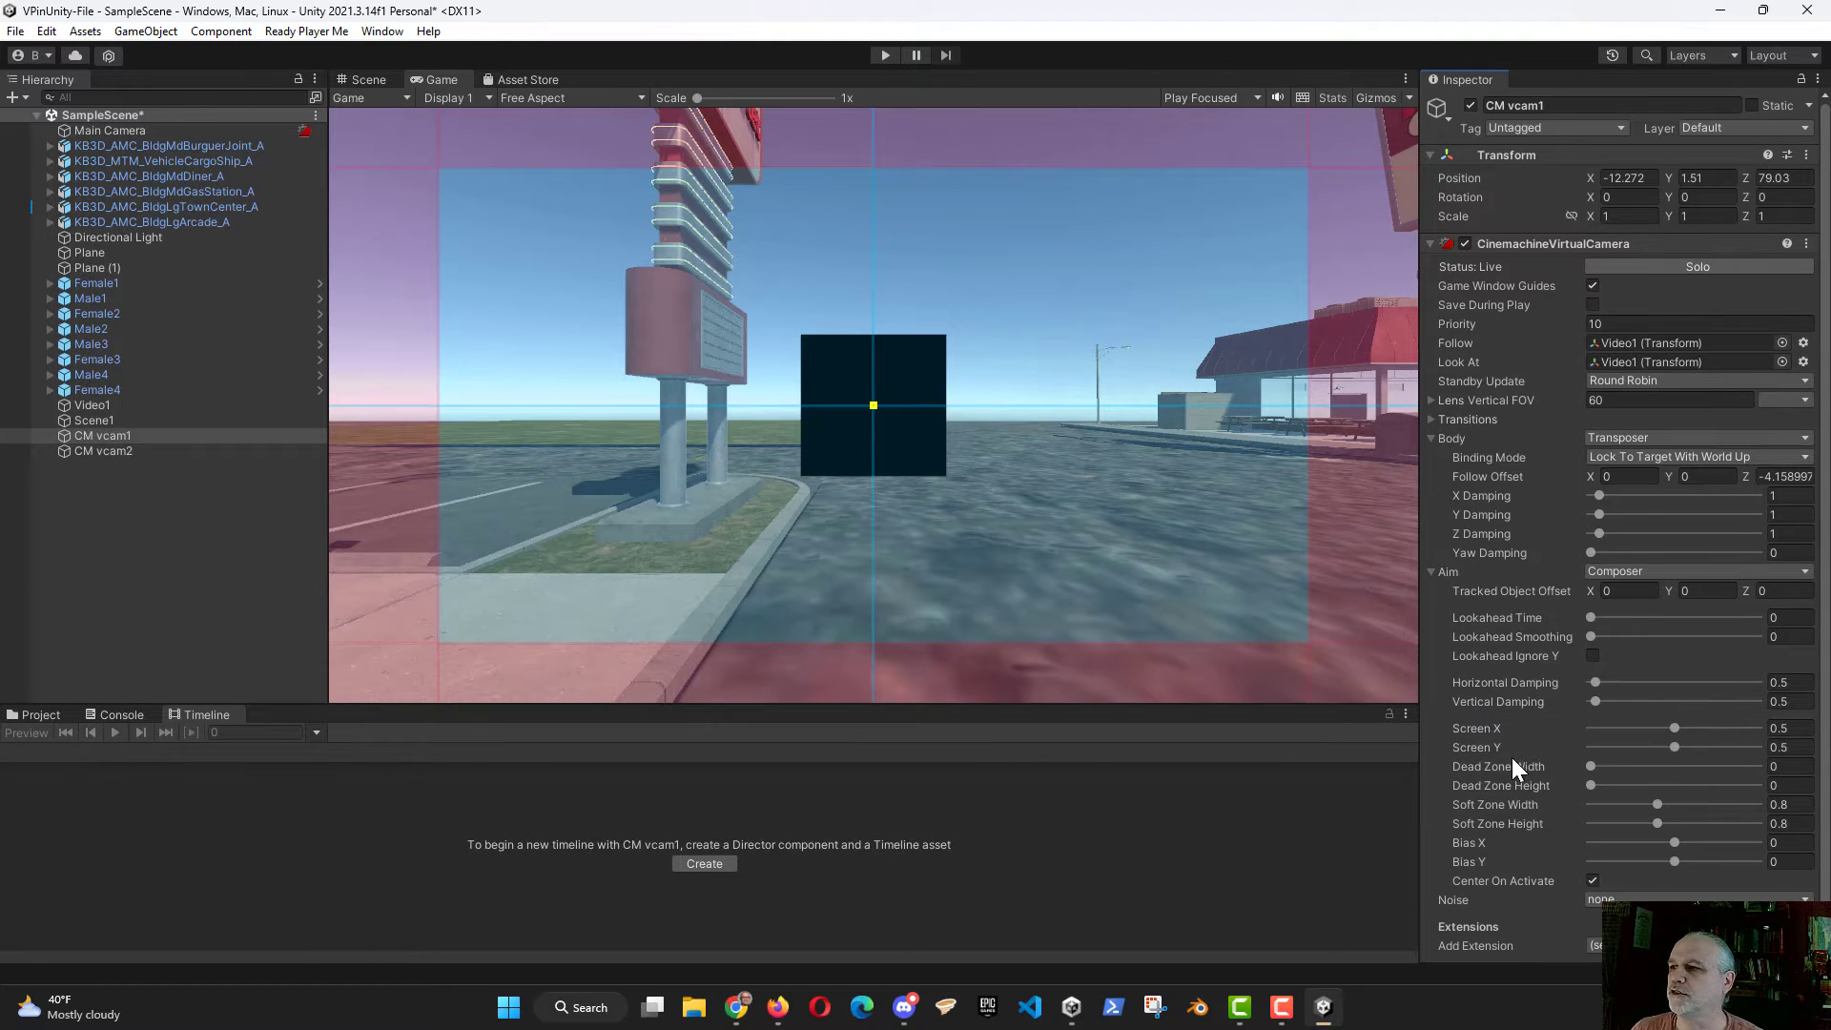
pyautogui.click(1675, 747)
pyautogui.moveTo(1673, 746)
pyautogui.mouseDown()
pyautogui.moveTo(1652, 731)
pyautogui.moveTo(1677, 730)
pyautogui.mouseUp()
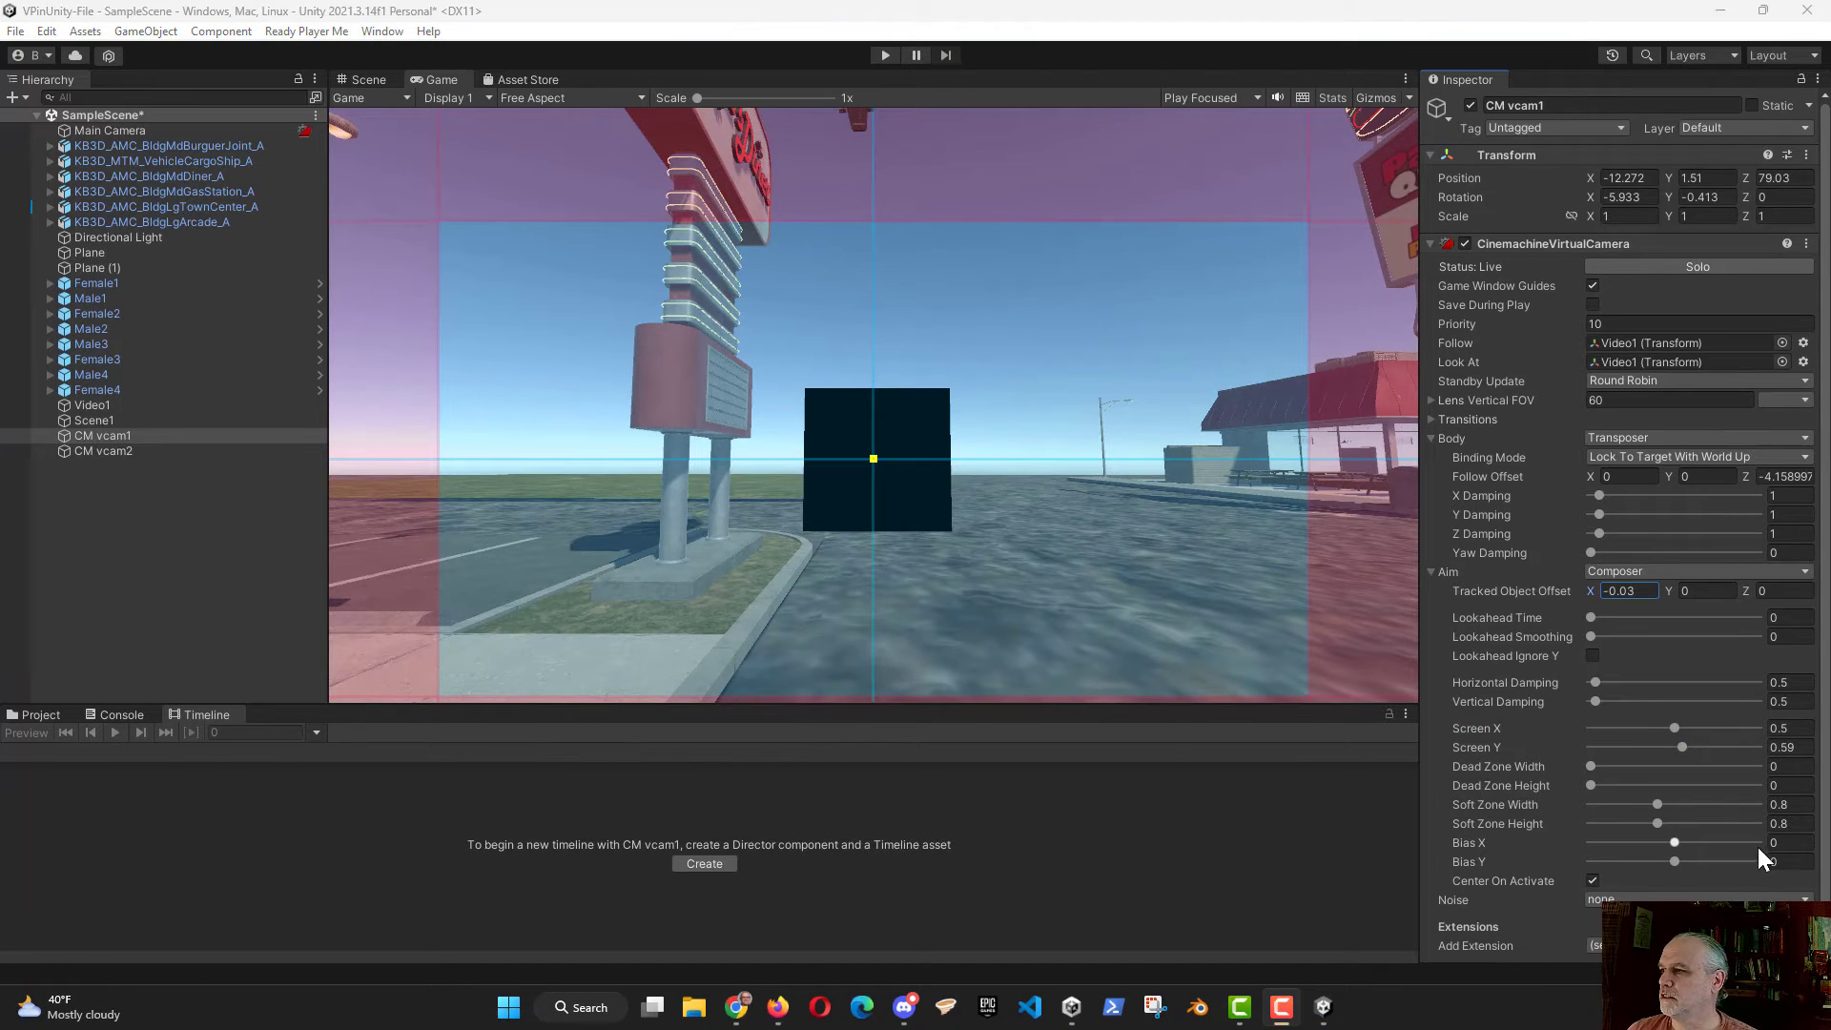
# Step: Set CM vcam1's Aim to about Bias X -0.115, Bias Y -0.361, Screen X 0.53 and Screen Y 0.71
pyautogui.moveTo(1677, 861); pyautogui.dragTo(1618, 849)
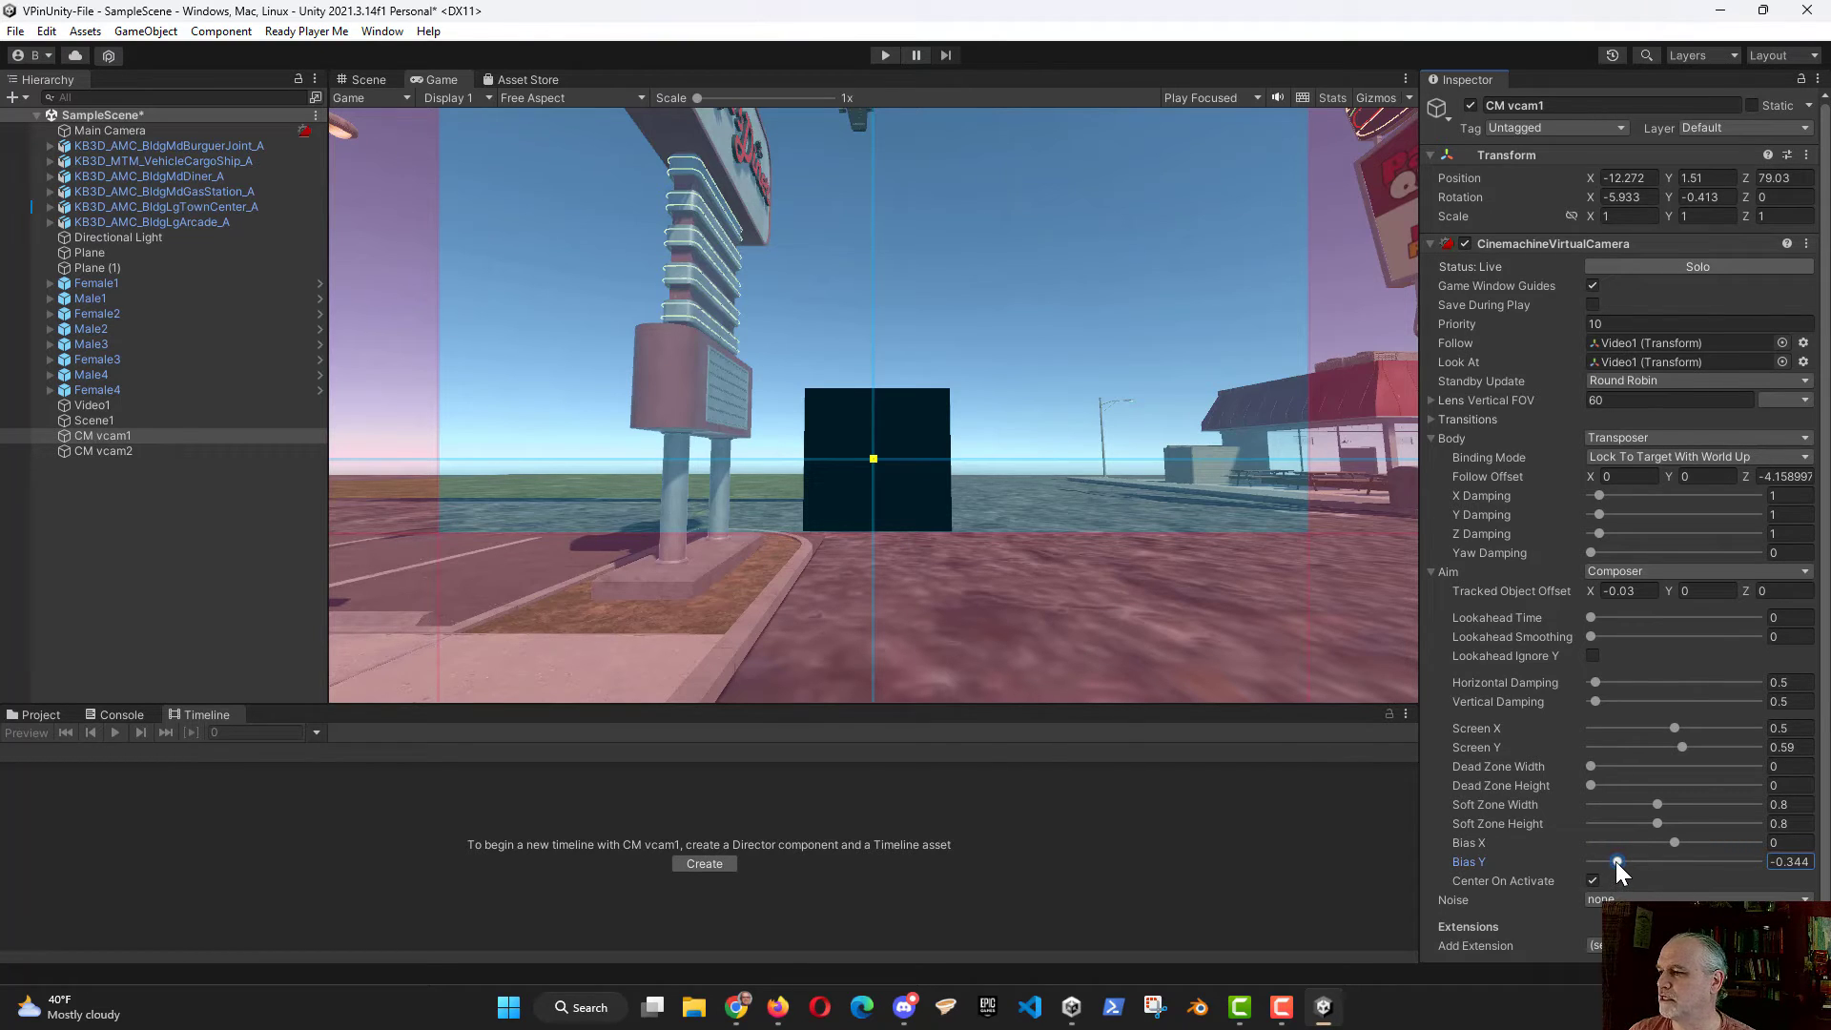
pyautogui.moveTo(1614, 864); pyautogui.dragTo(1656, 837)
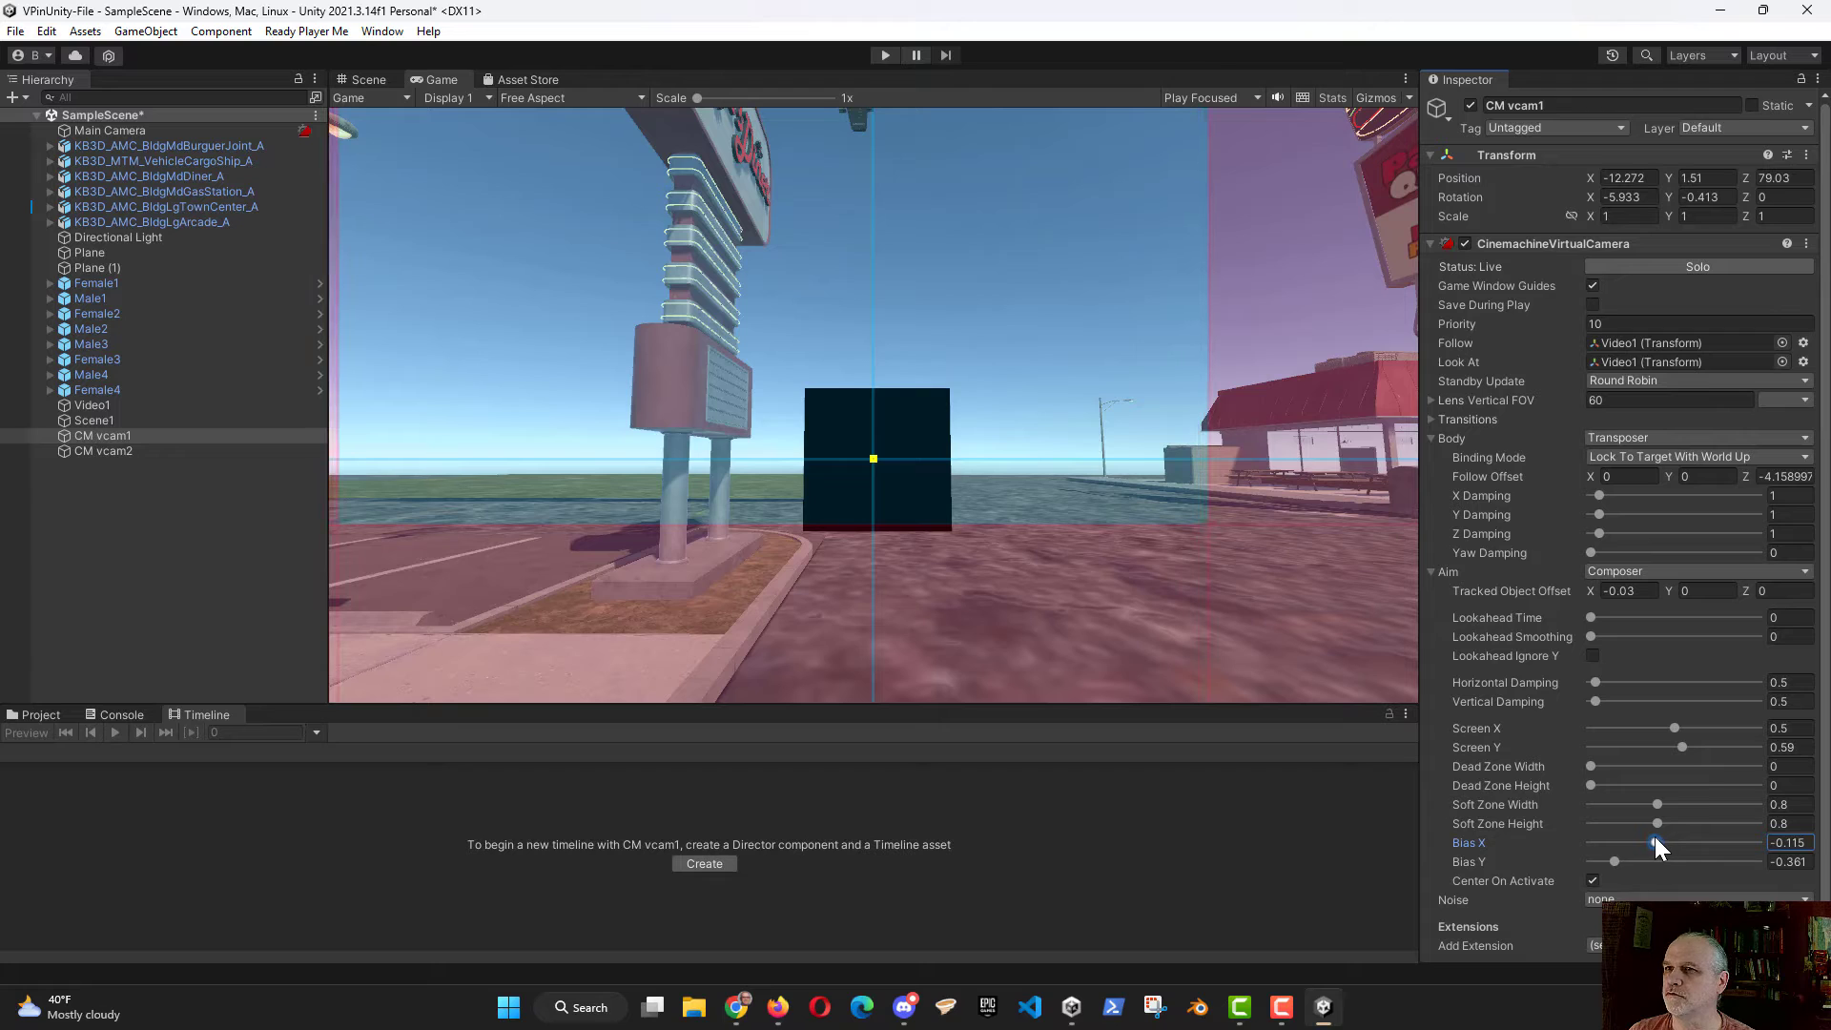
pyautogui.click(1389, 650)
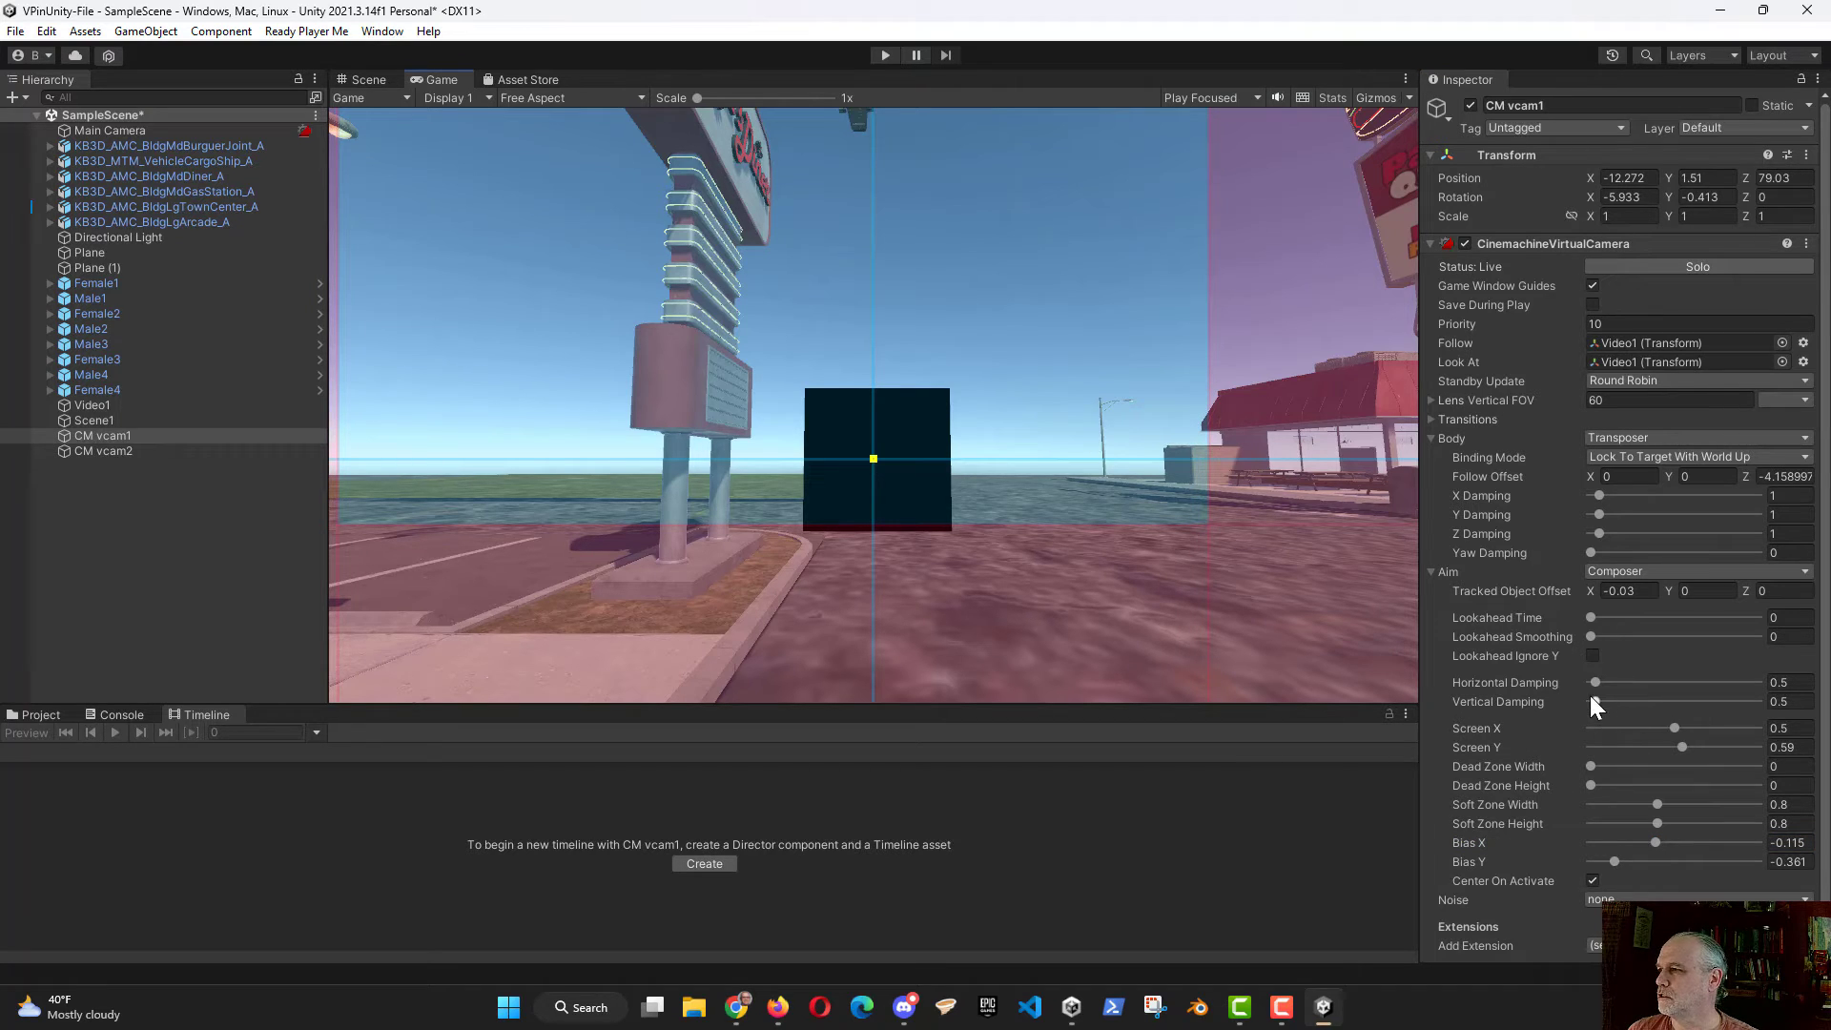
pyautogui.moveTo(1675, 728); pyautogui.dragTo(1691, 742)
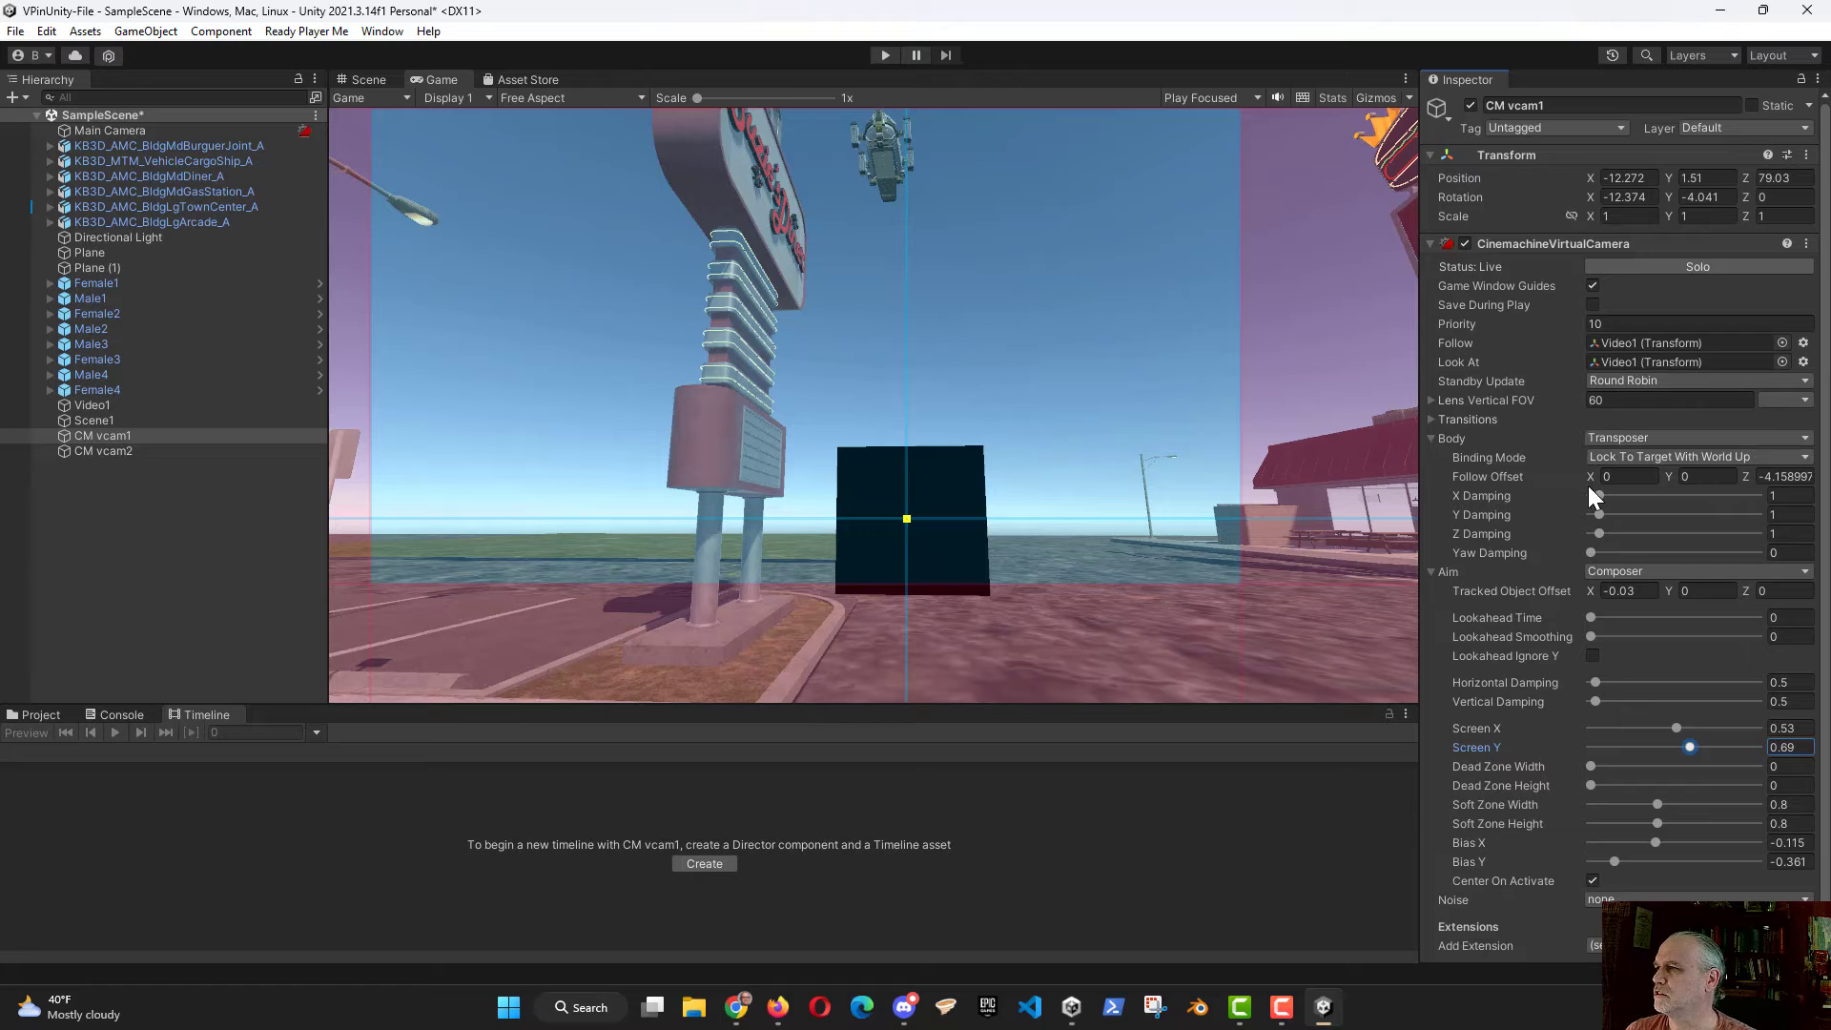
# Step: Raise CM vcam1 to about Y 2.13 and check the video plane's framing in the Game view
pyautogui.click(366, 82)
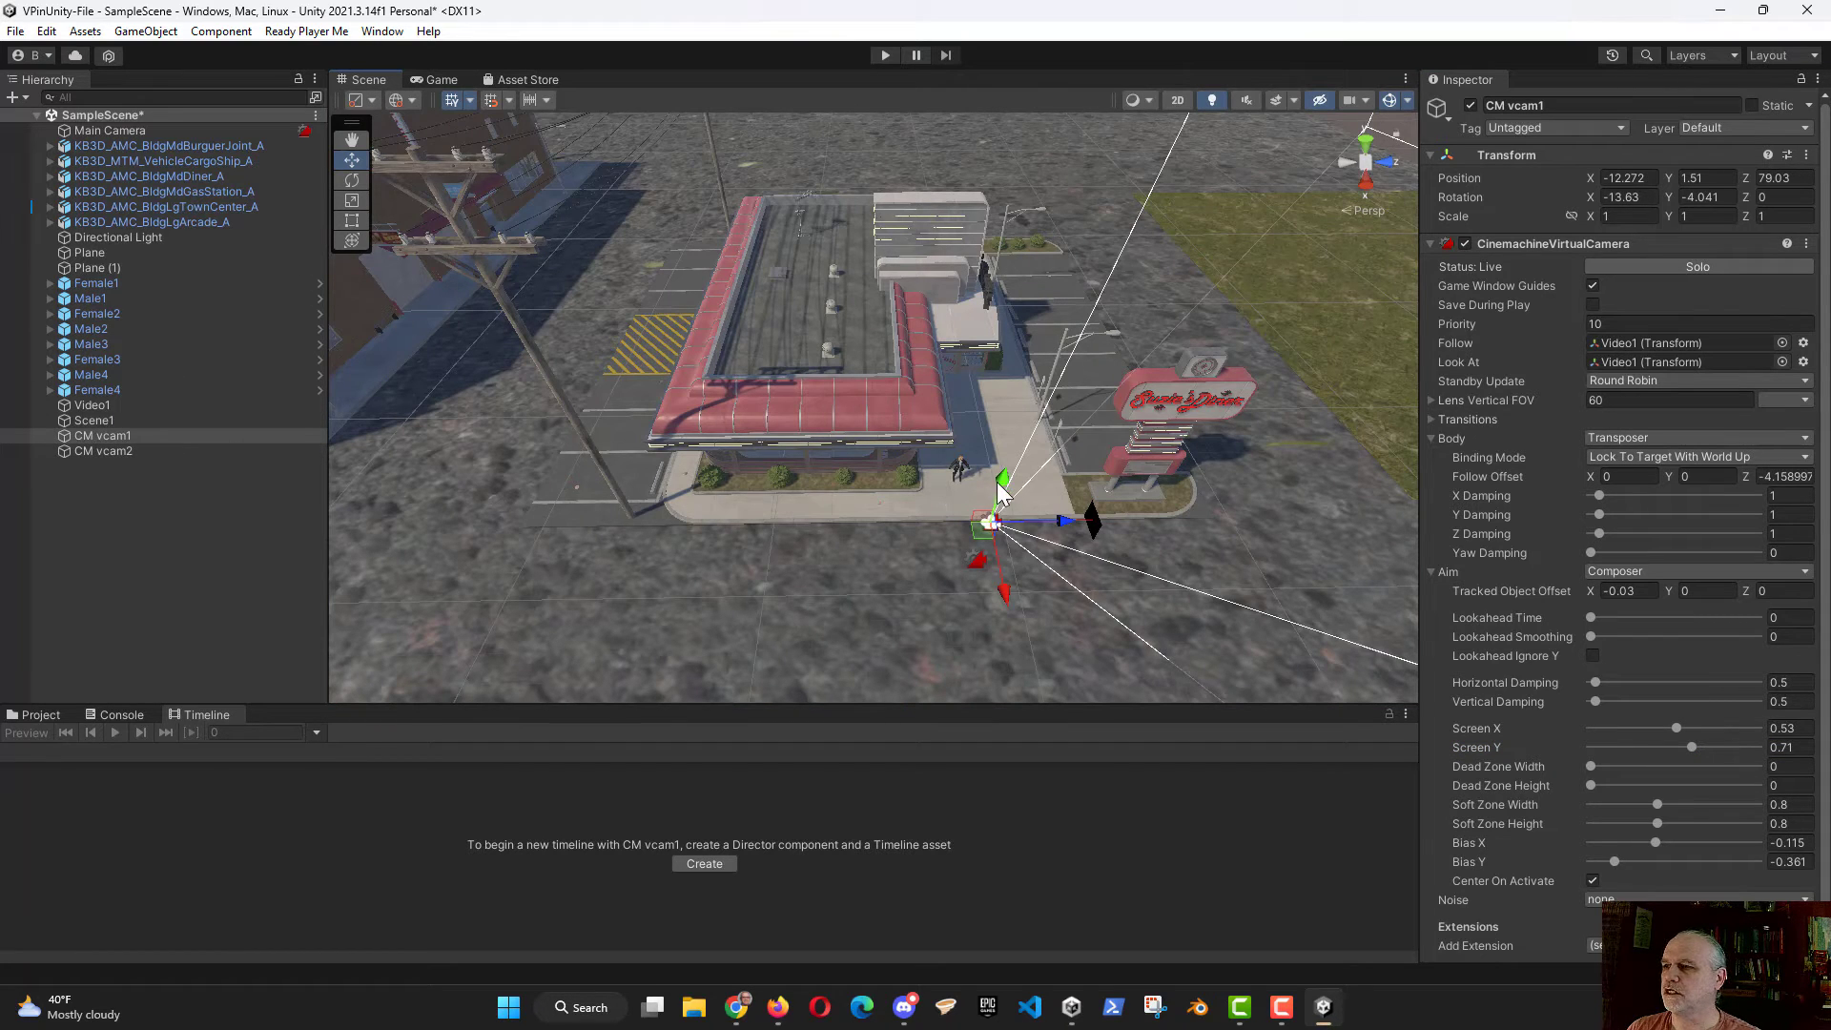
pyautogui.moveTo(1001, 492); pyautogui.dragTo(1004, 473)
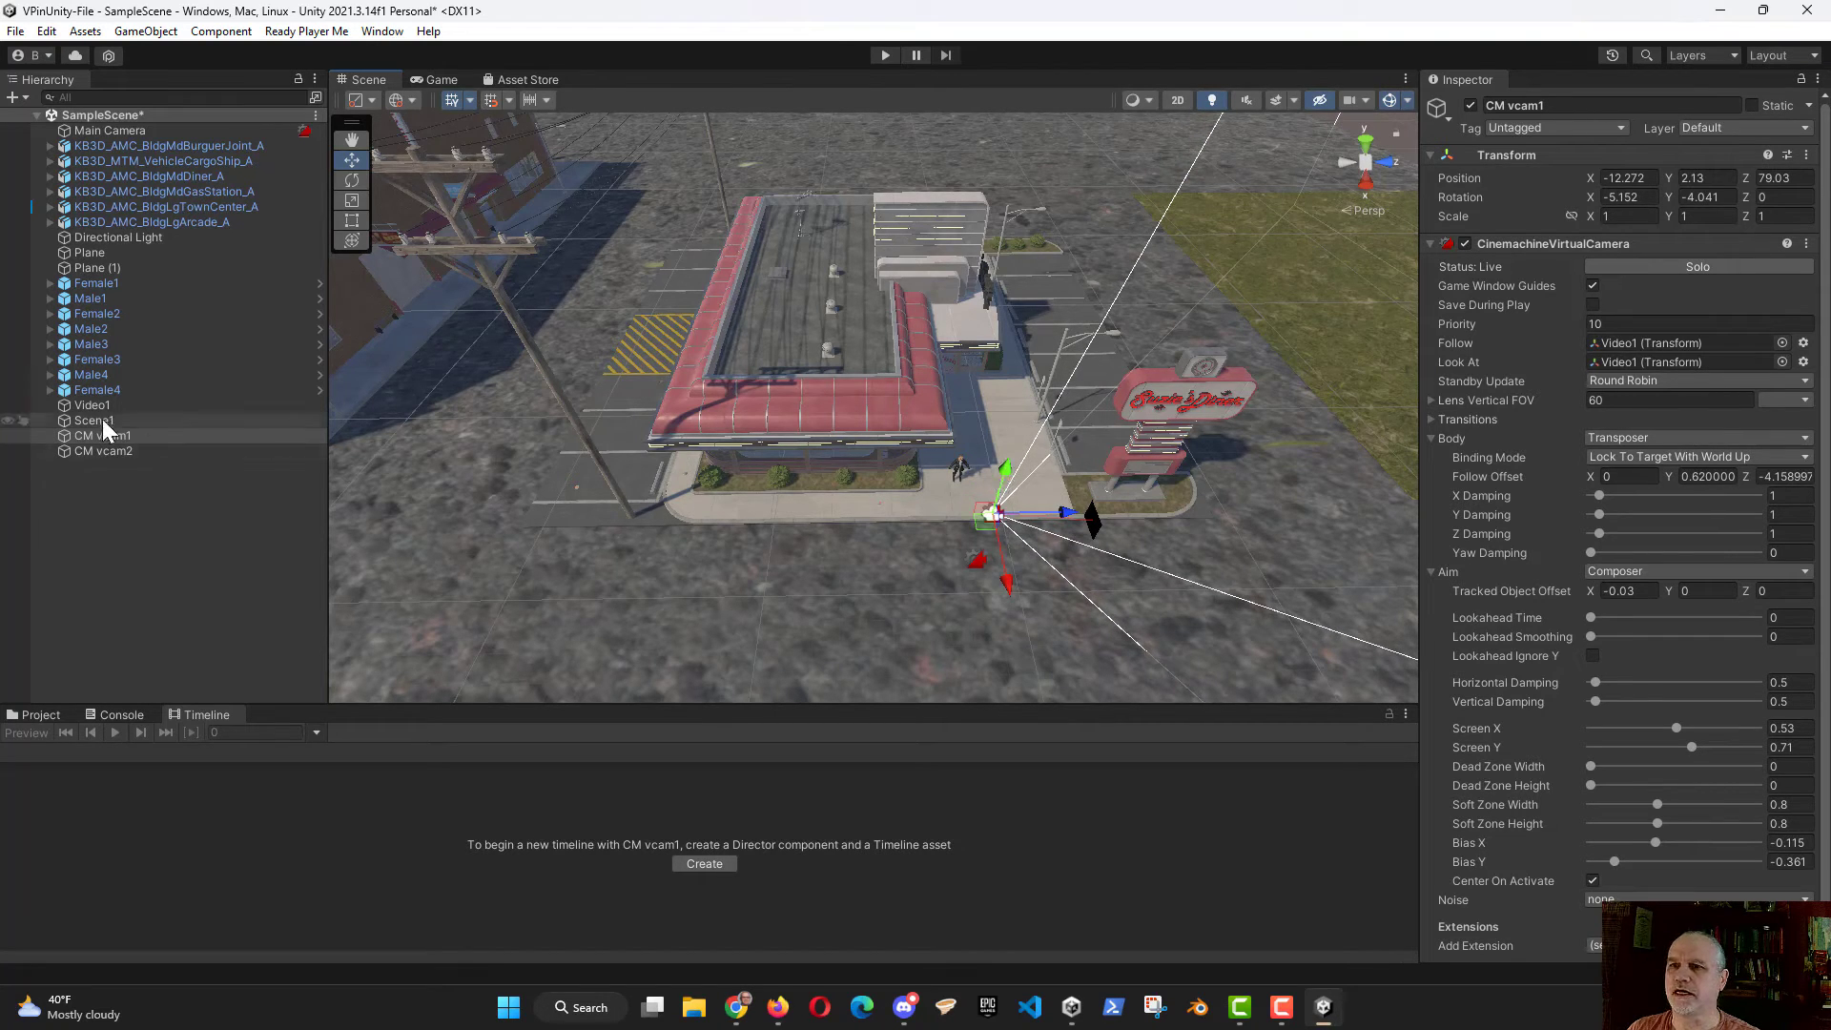
pyautogui.click(442, 79)
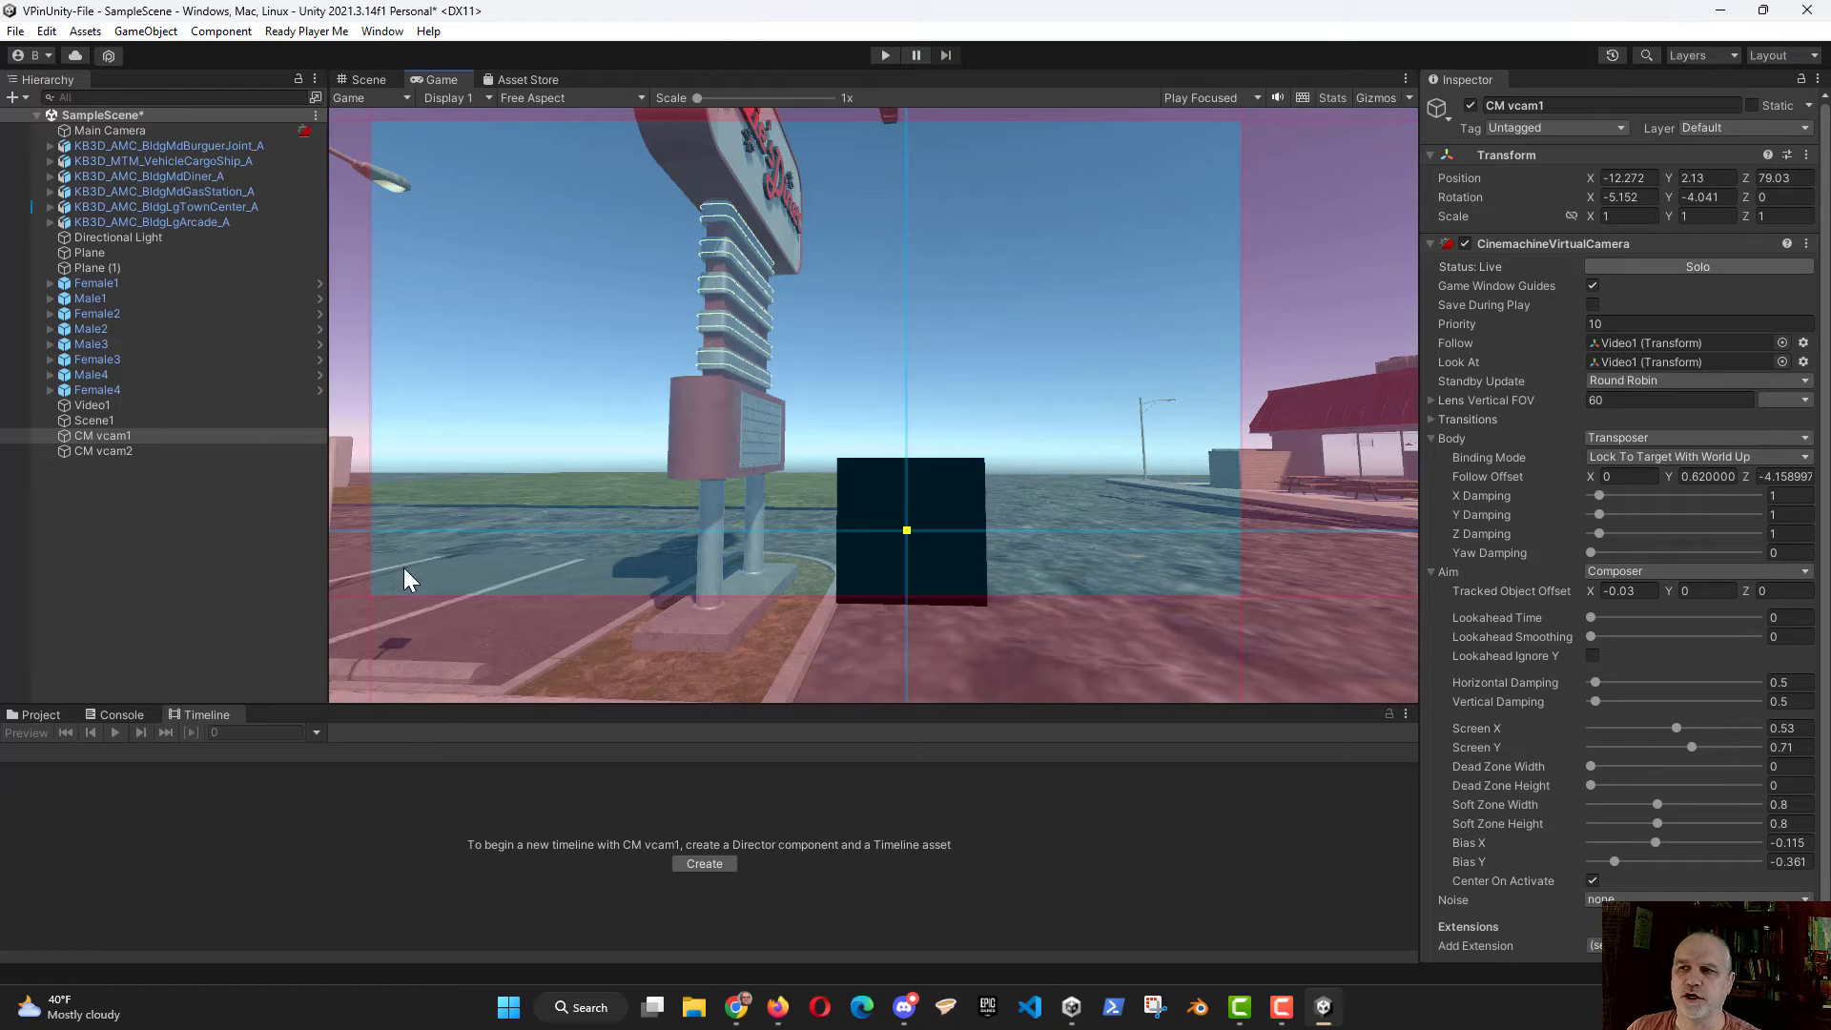
# Step: Show Scene1's timeline and move the playhead to its start, at about 0.0167 seconds
pyautogui.click(277, 421)
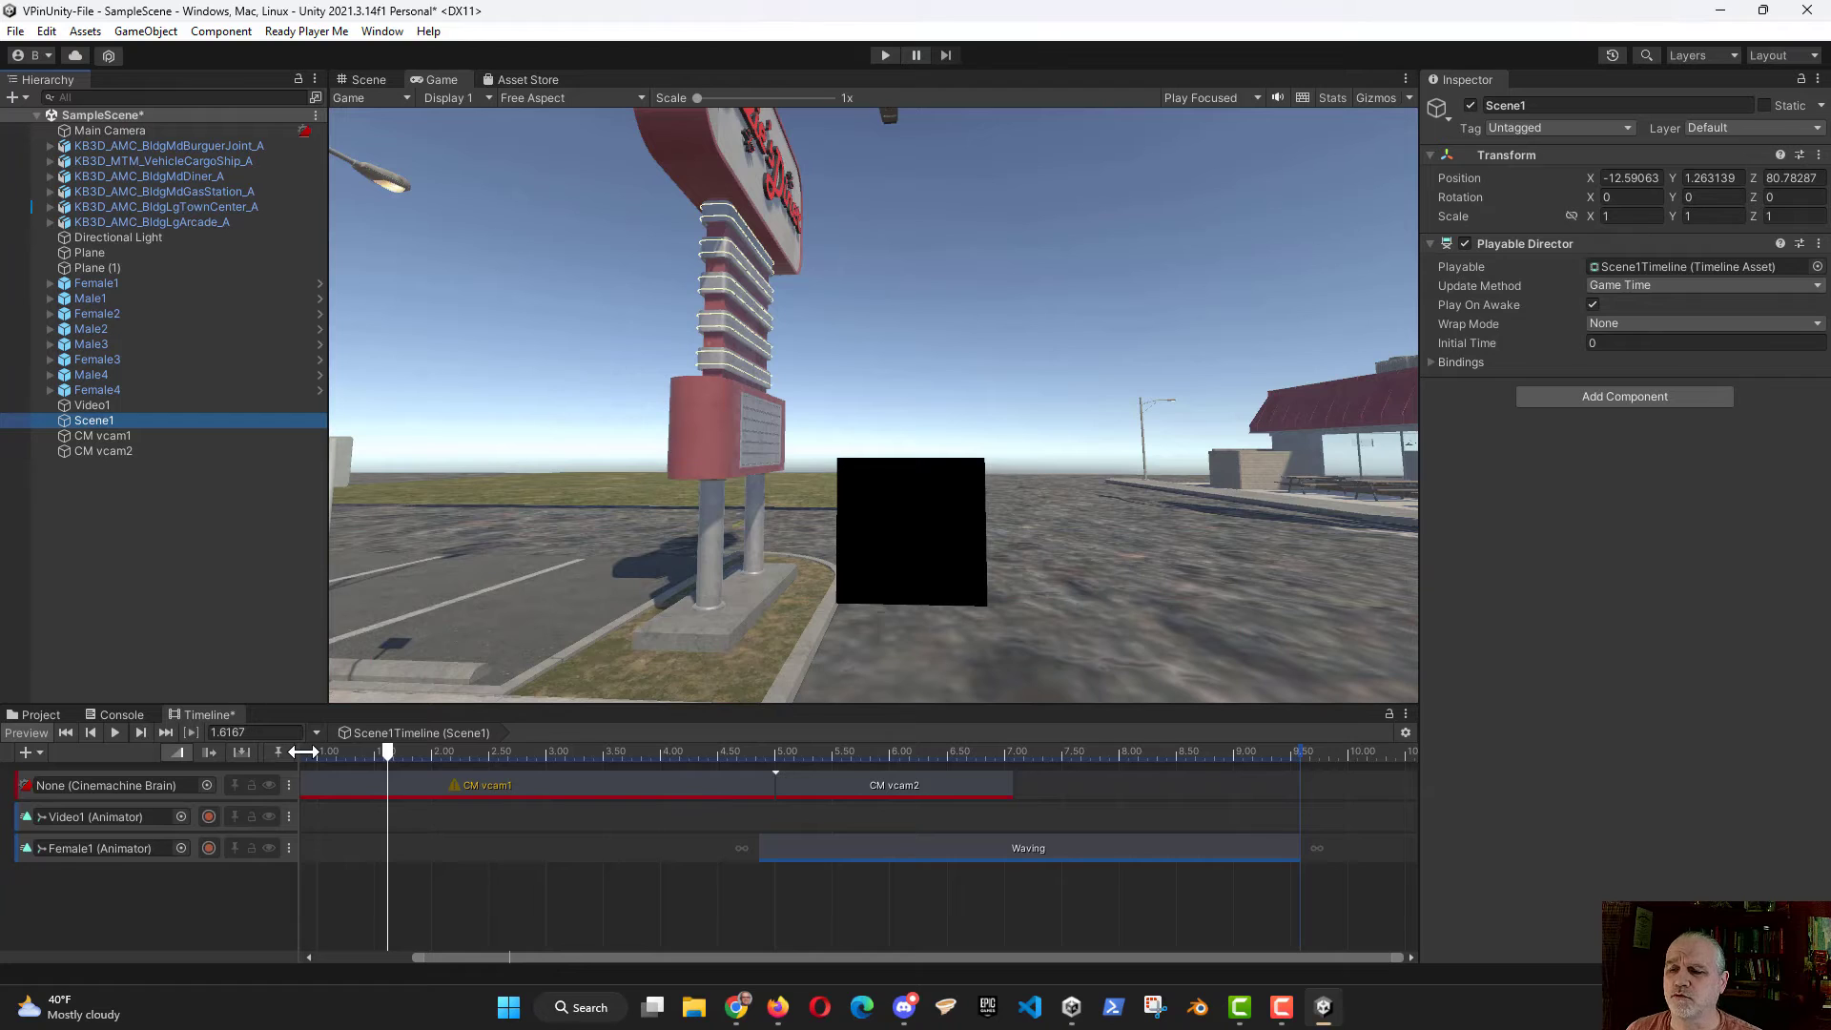
pyautogui.moveTo(385, 756); pyautogui.dragTo(296, 777)
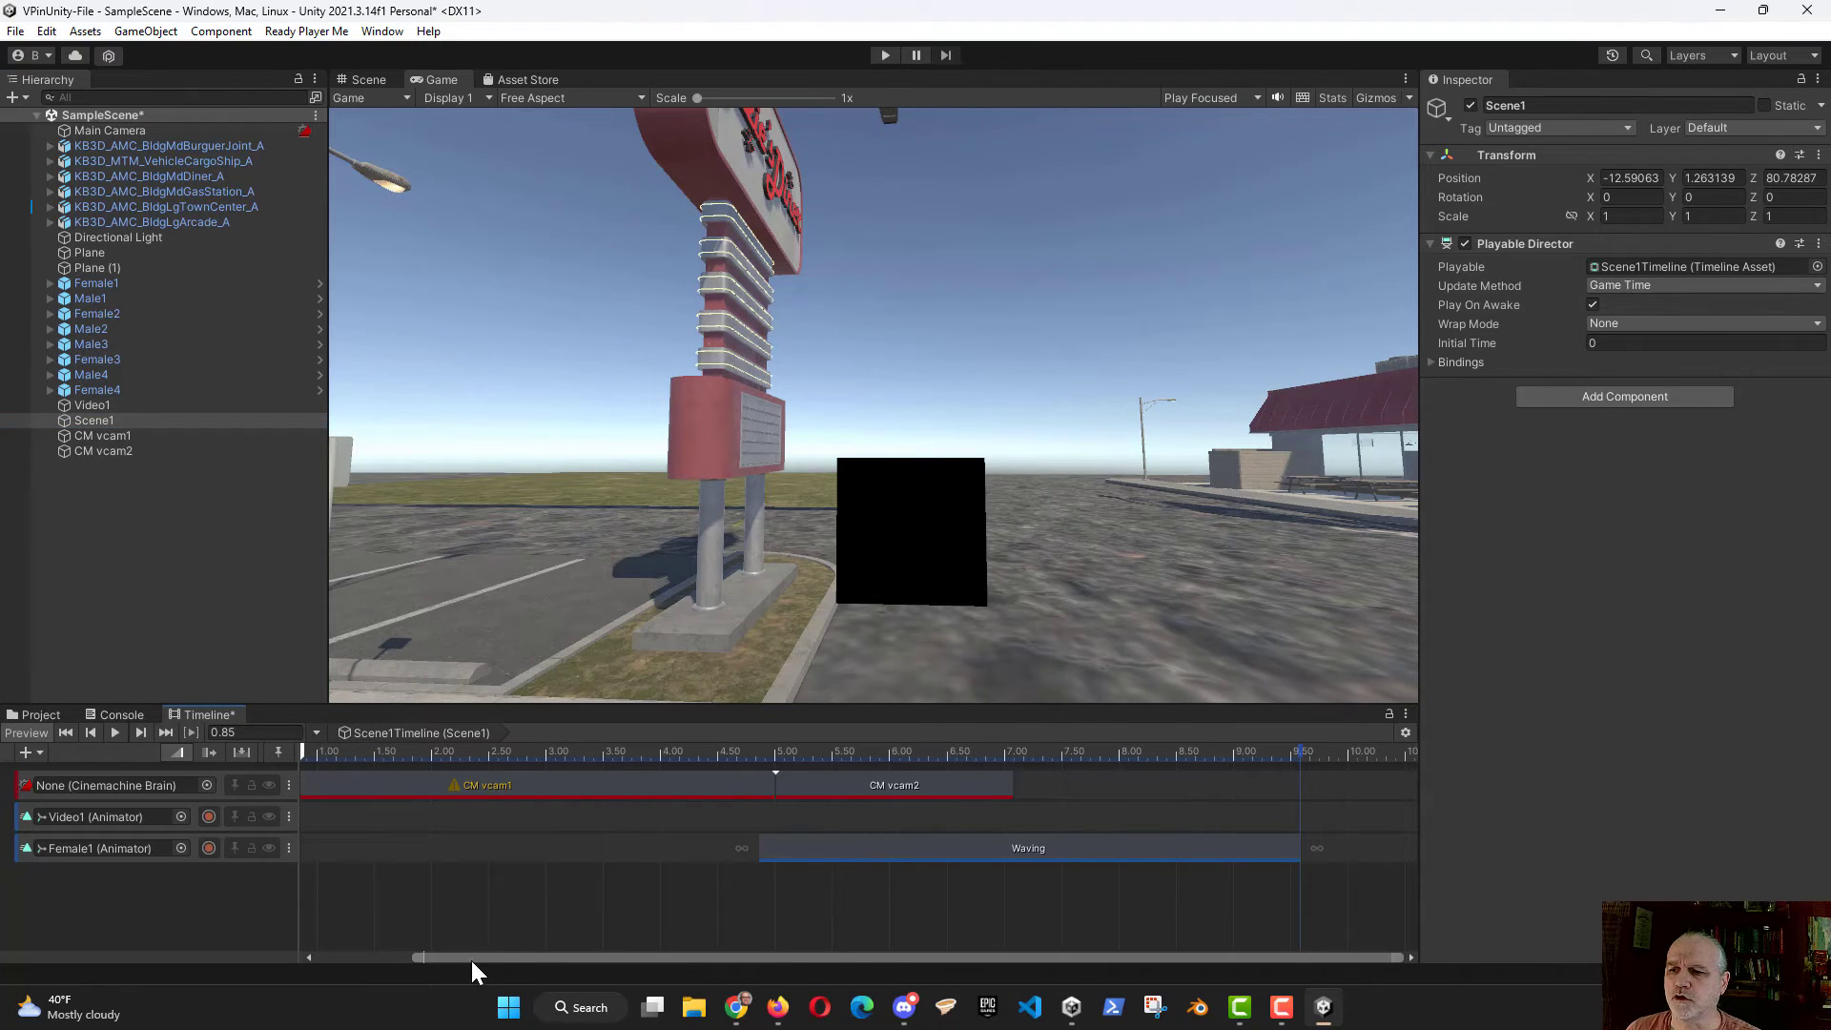
pyautogui.moveTo(471, 959); pyautogui.dragTo(315, 964)
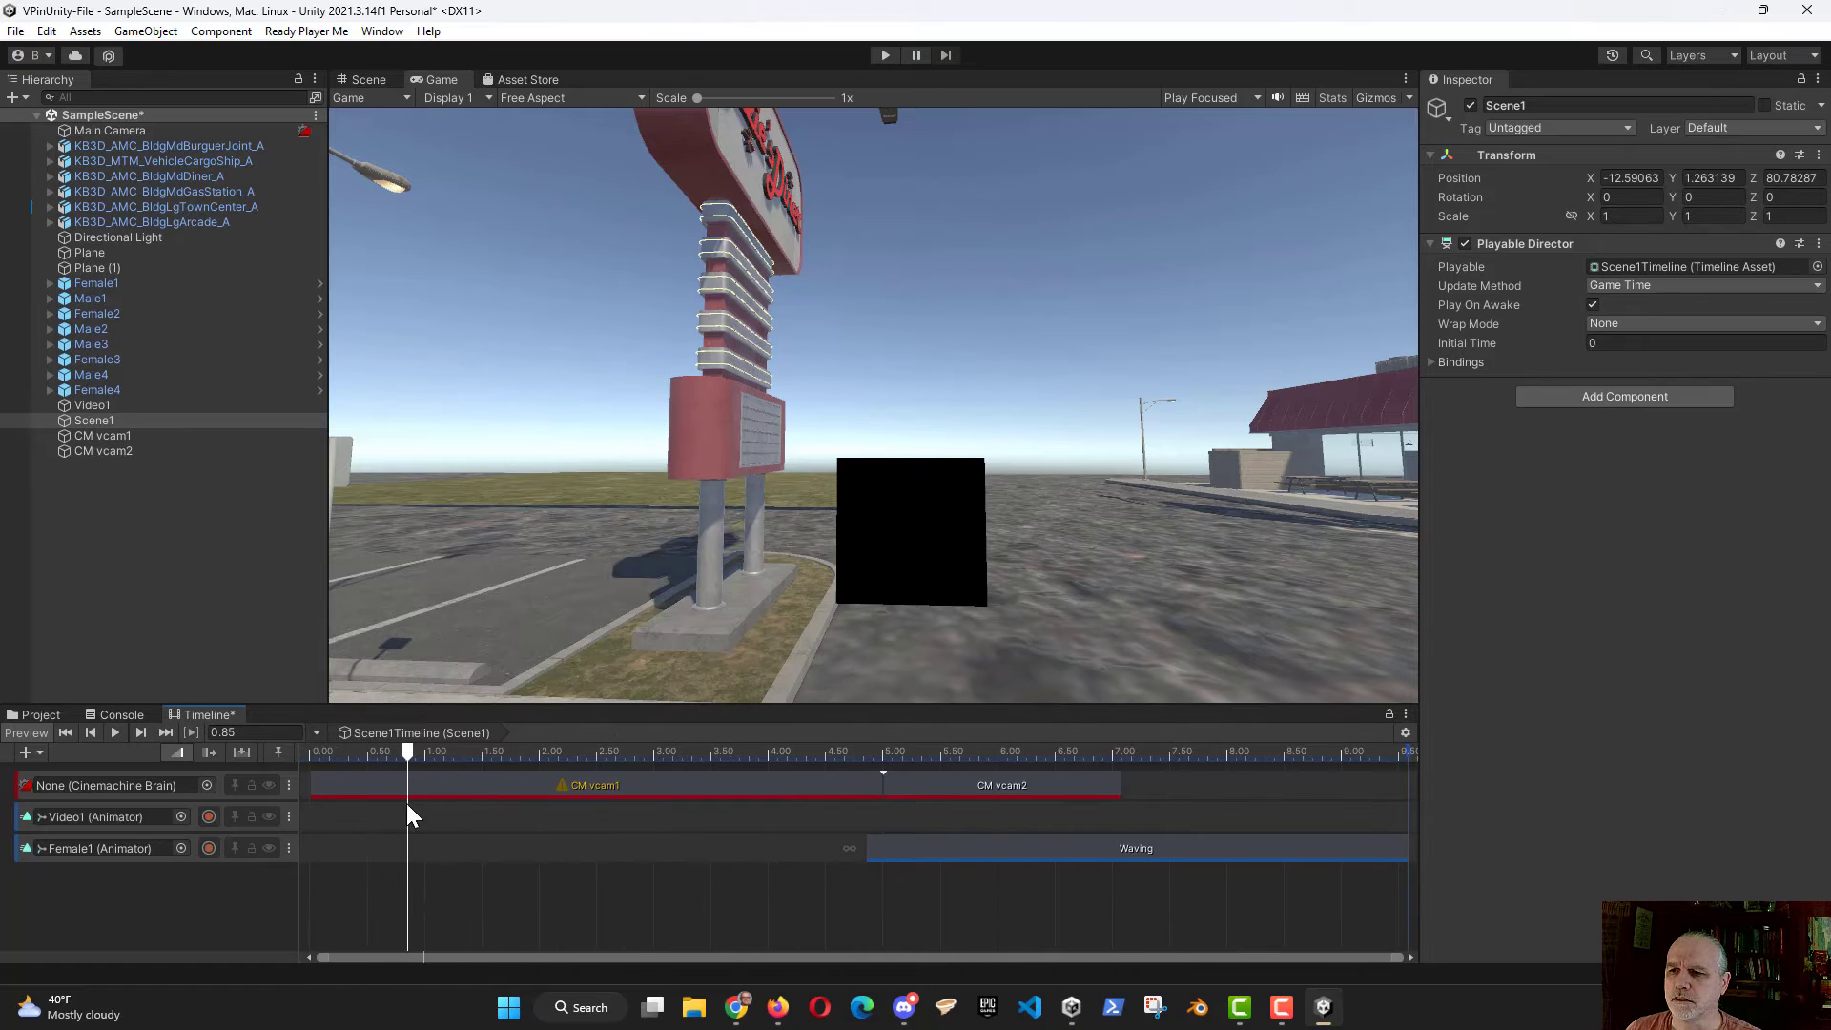
pyautogui.moveTo(410, 746); pyautogui.dragTo(312, 753)
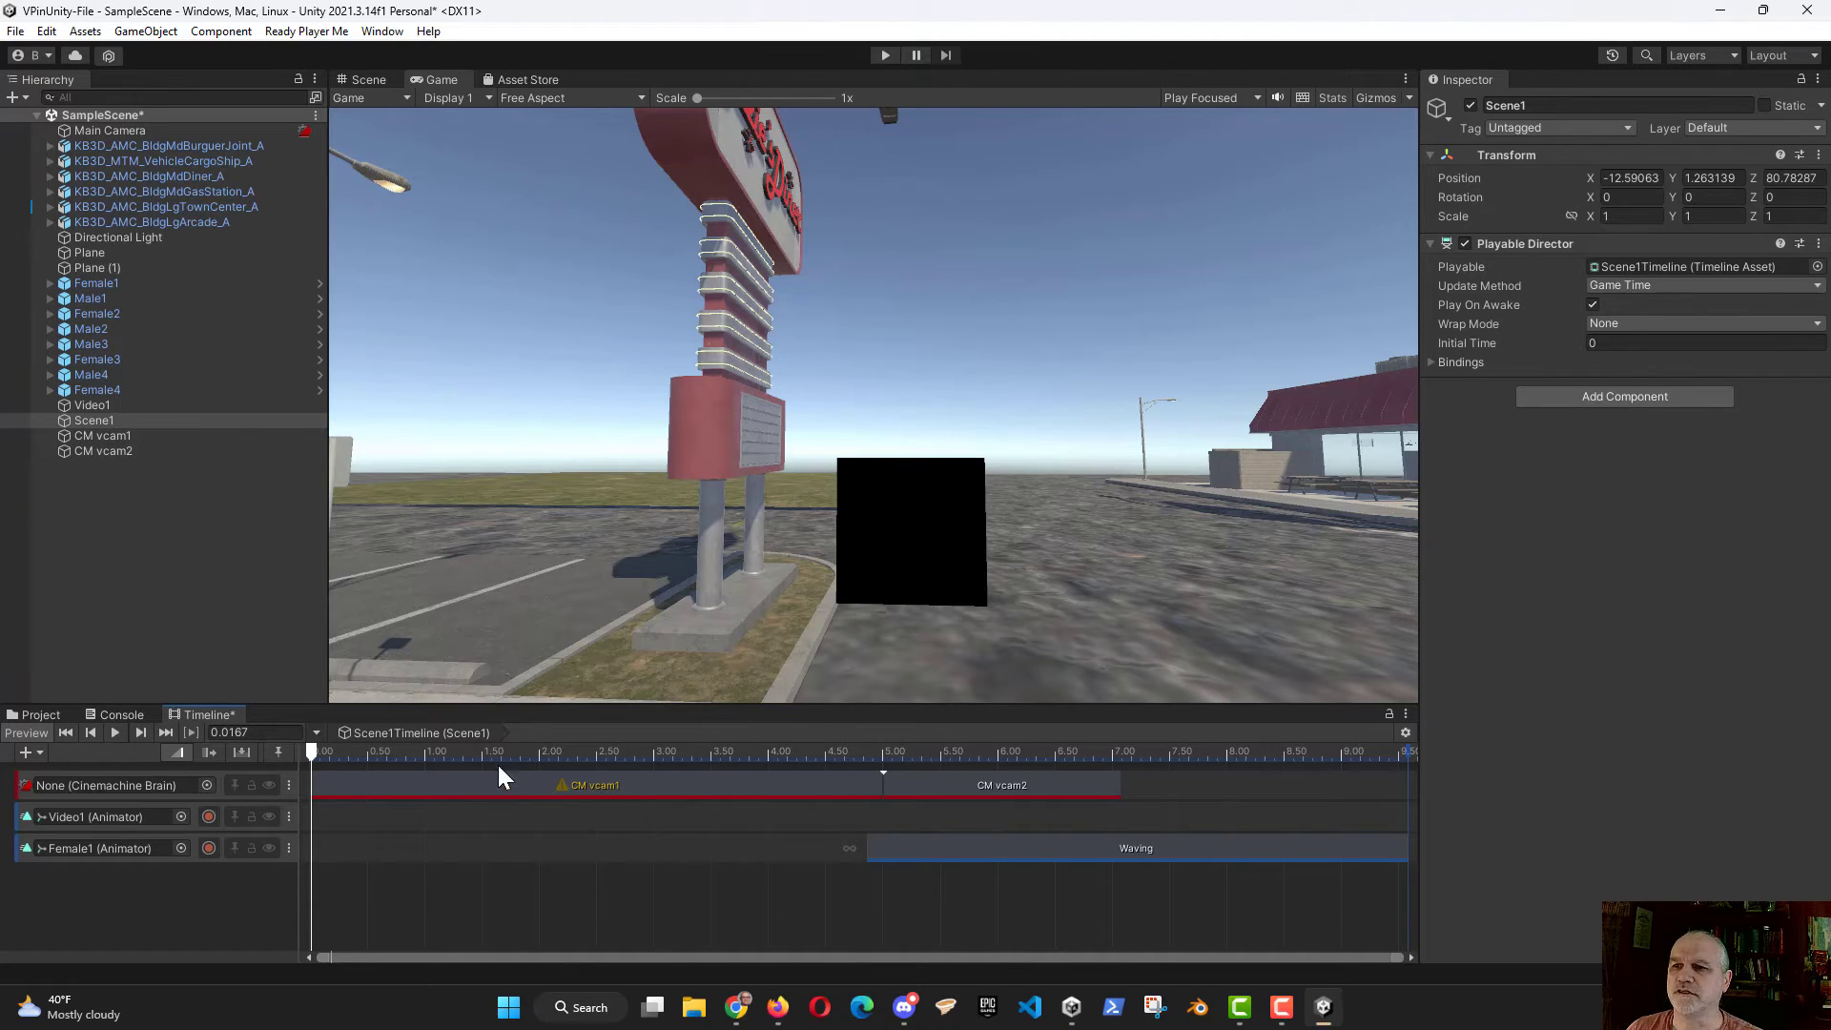
# Step: Start recording on Video1's animation track in the Scene view and apply Key All Animated
pyautogui.click(369, 80)
pyautogui.moveTo(650, 563); pyautogui.dragTo(723, 583, button='right')
pyautogui.moveTo(714, 589); pyautogui.dragTo(688, 544, button='right')
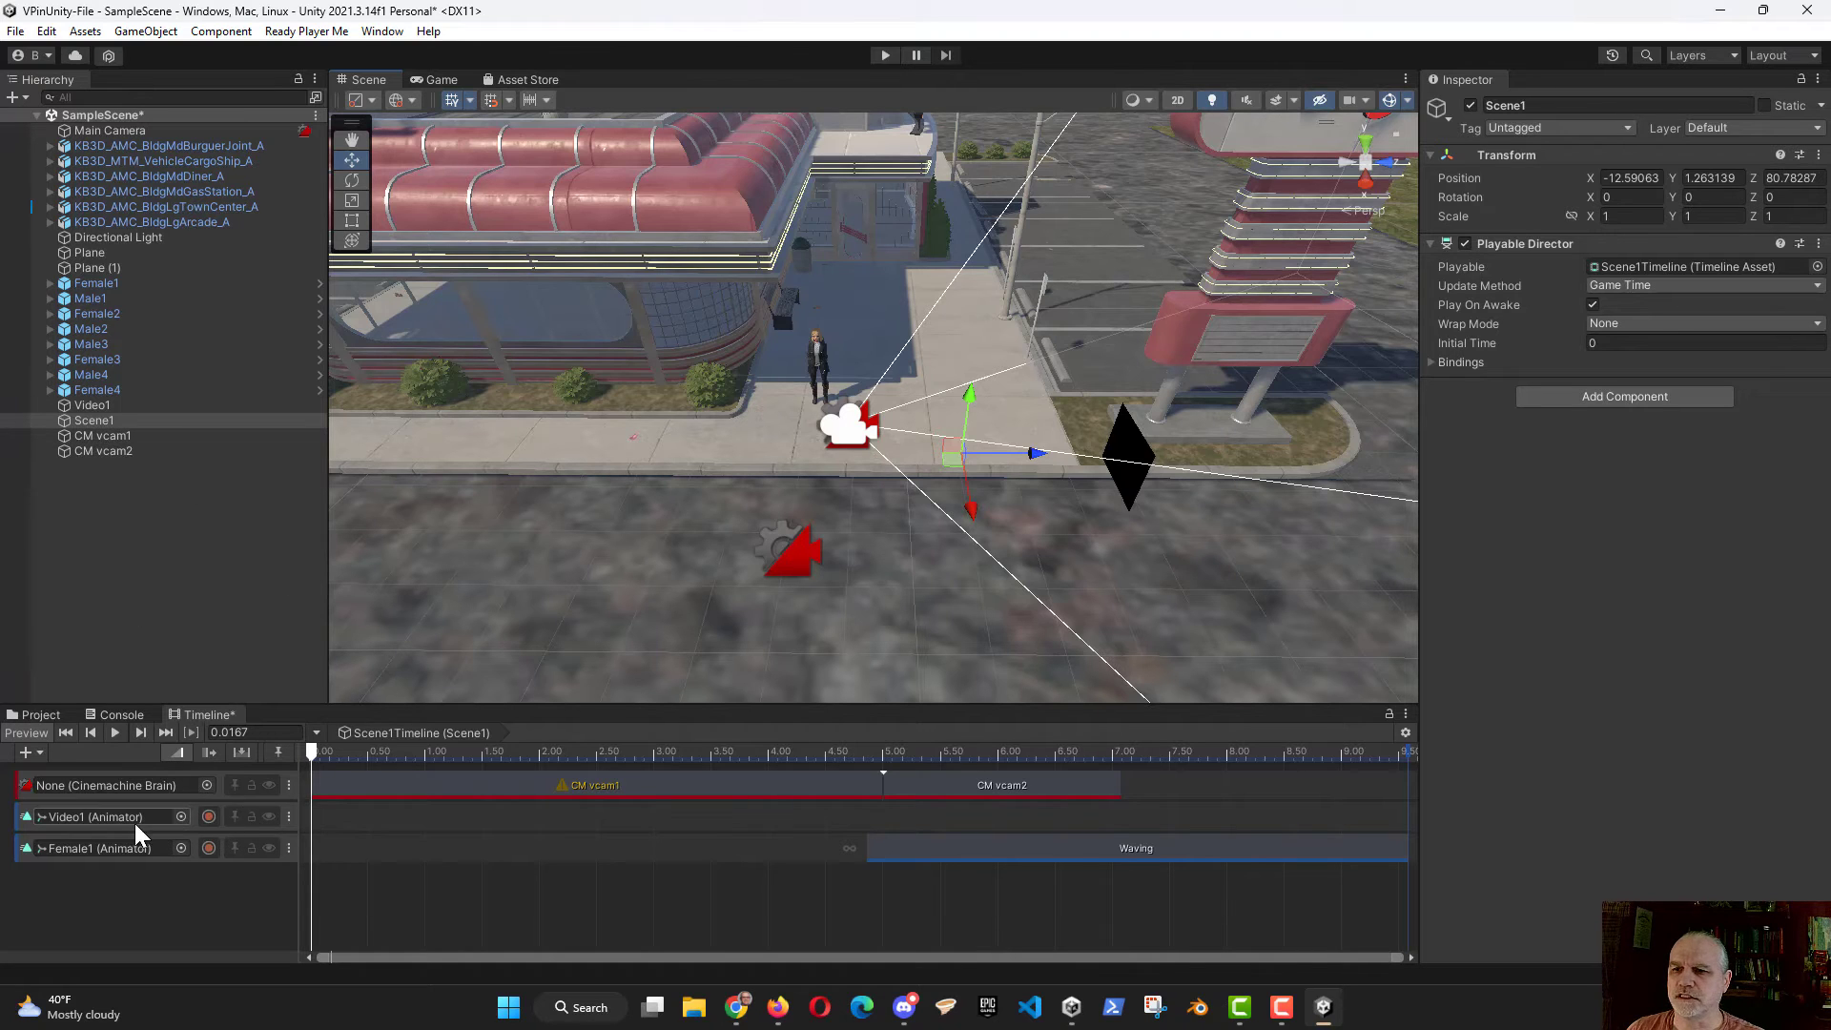
pyautogui.click(208, 816)
pyautogui.rightClick(336, 809)
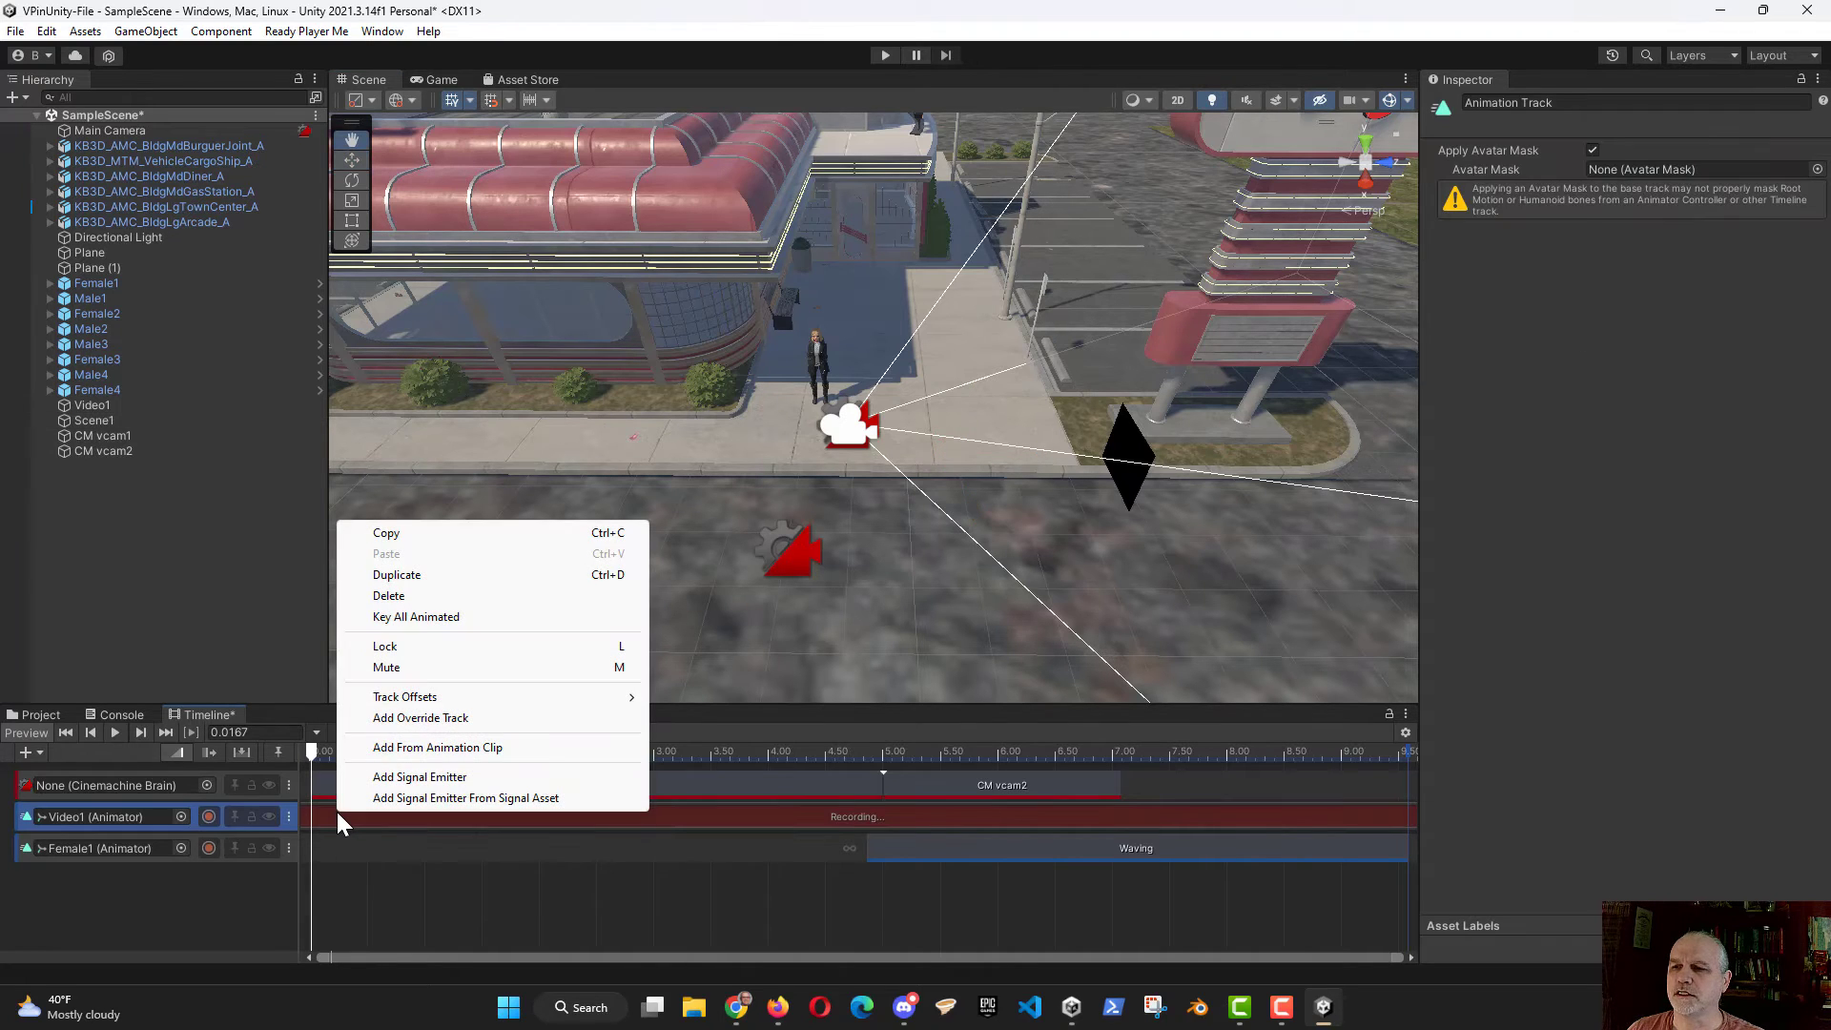
pyautogui.click(421, 618)
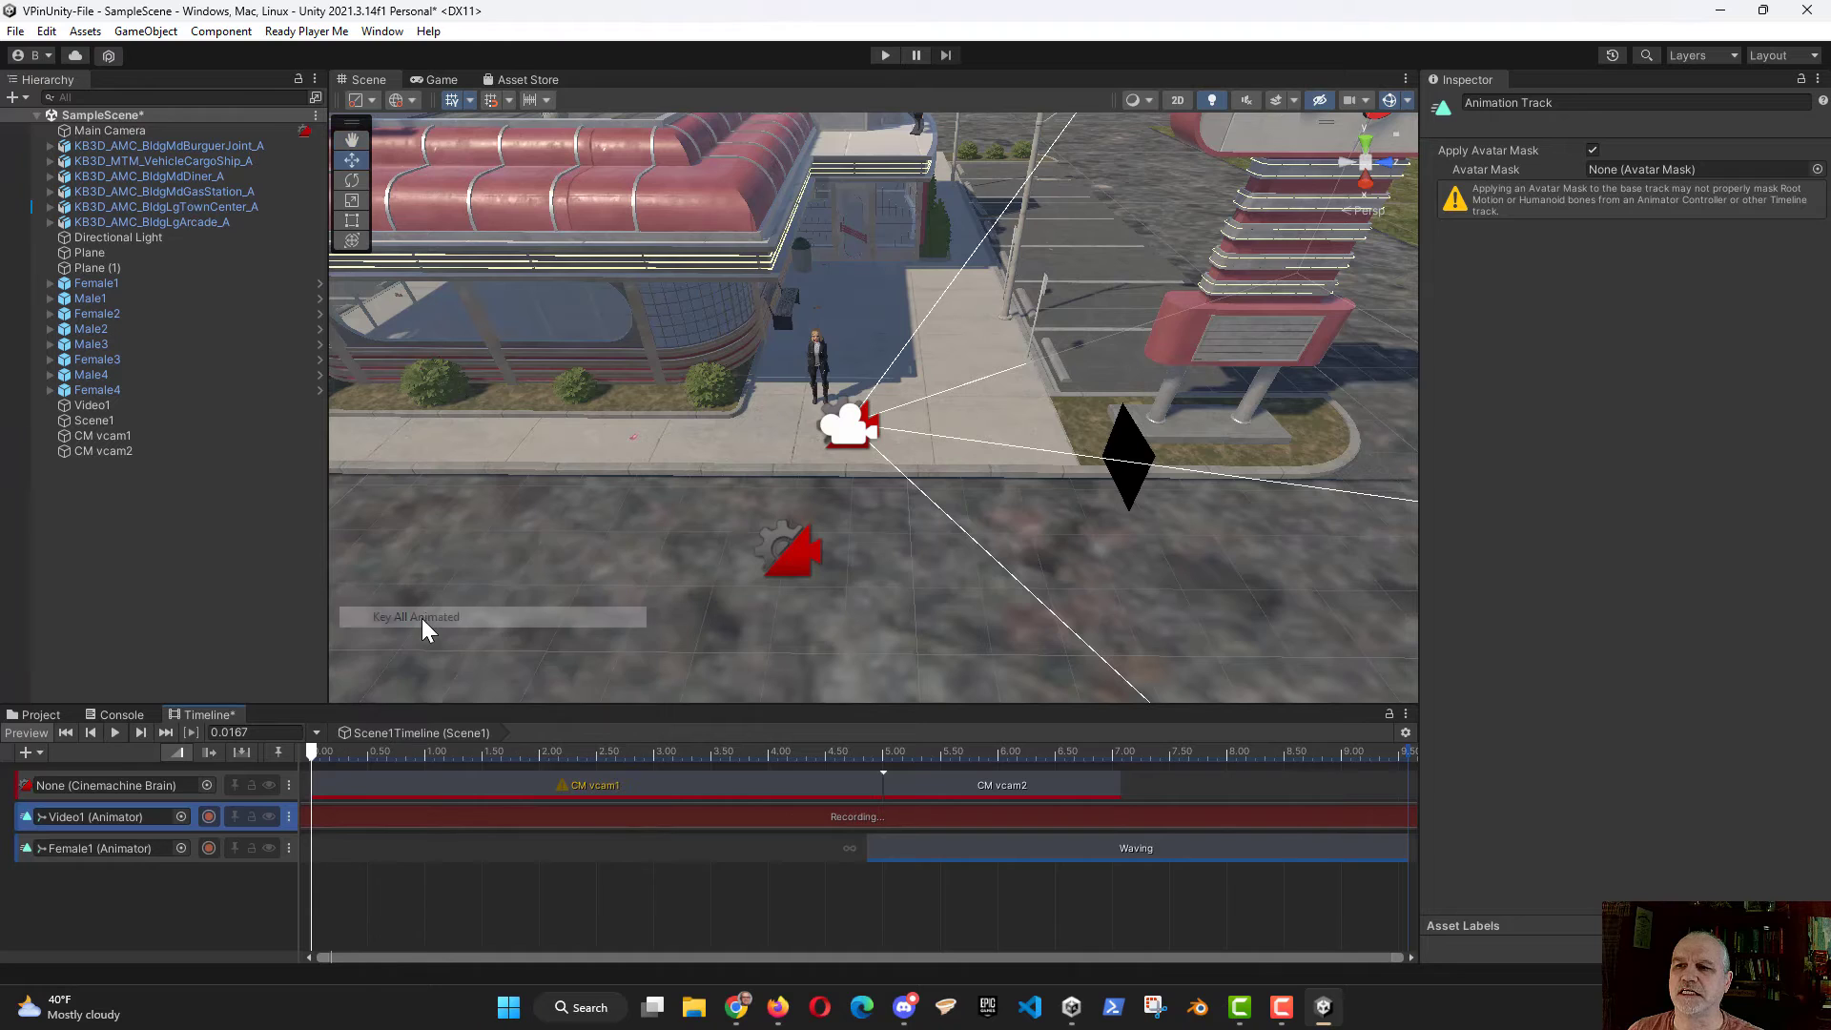
# Step: Record Video1's starting position keyframe at 0.0333 seconds by nudging the plane to about Z 83.2
pyautogui.moveTo(310, 749); pyautogui.dragTo(313, 752)
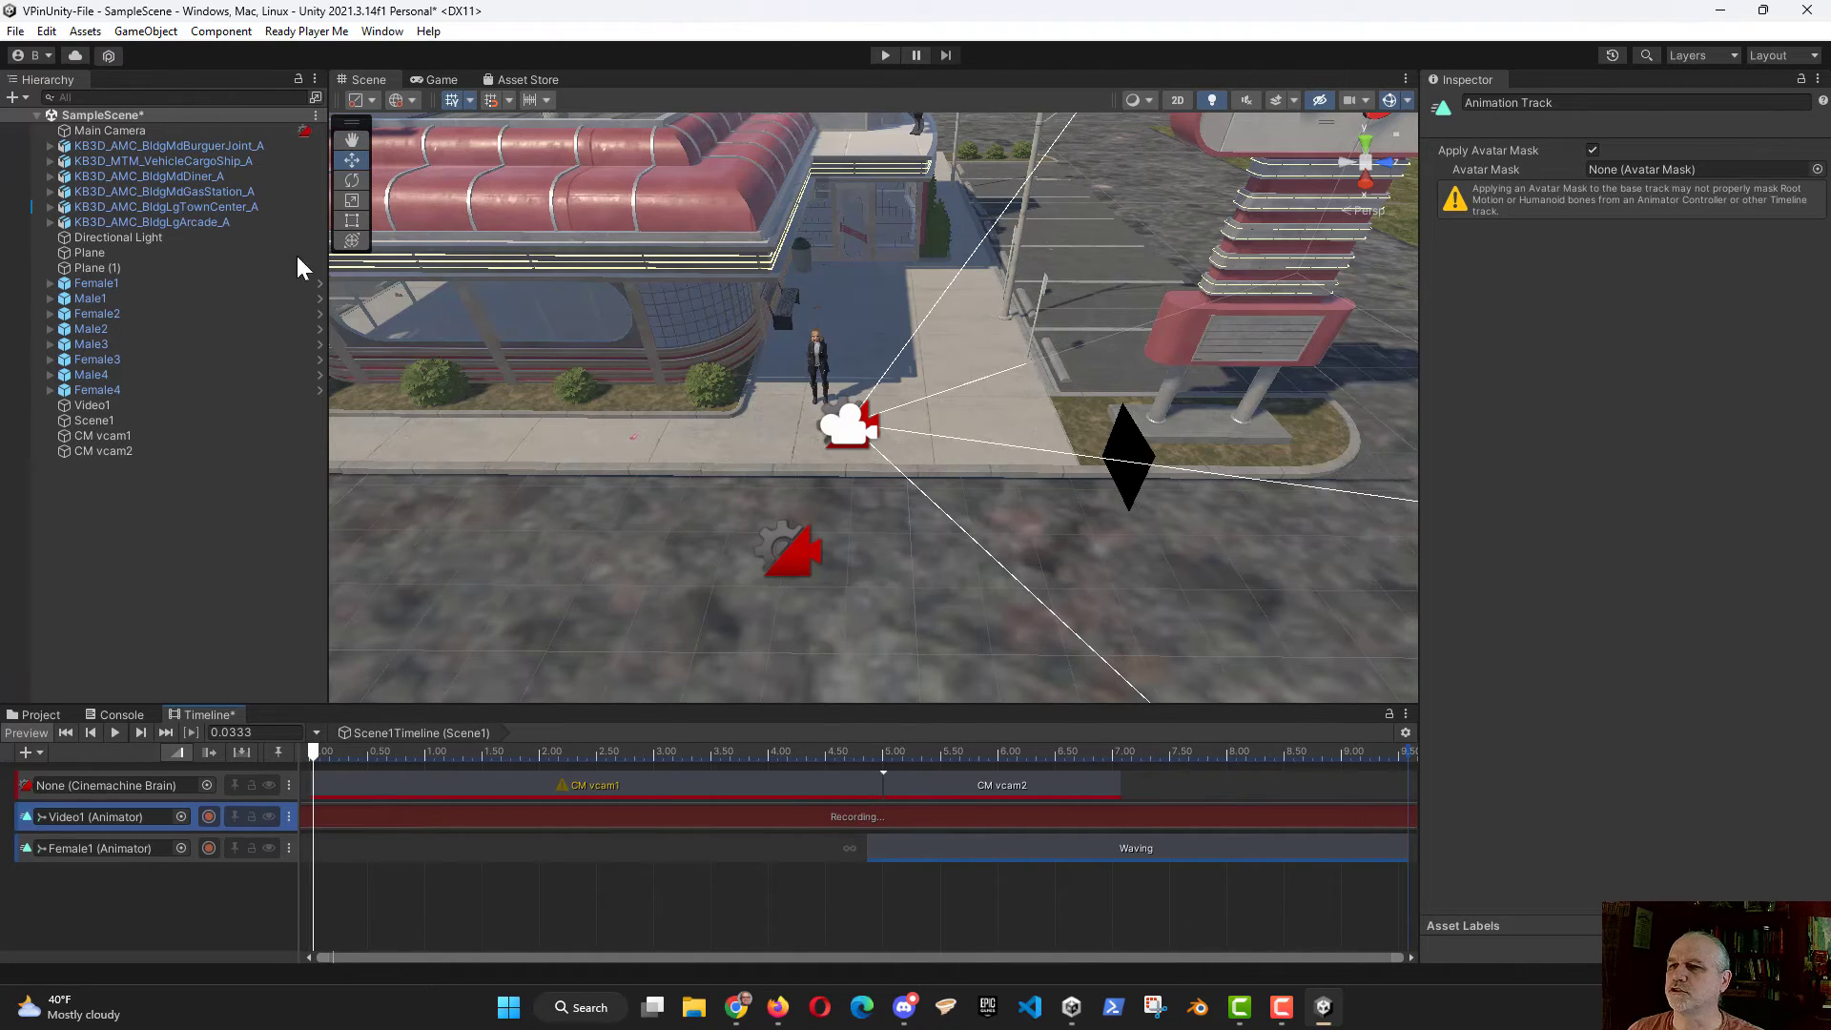
pyautogui.click(107, 407)
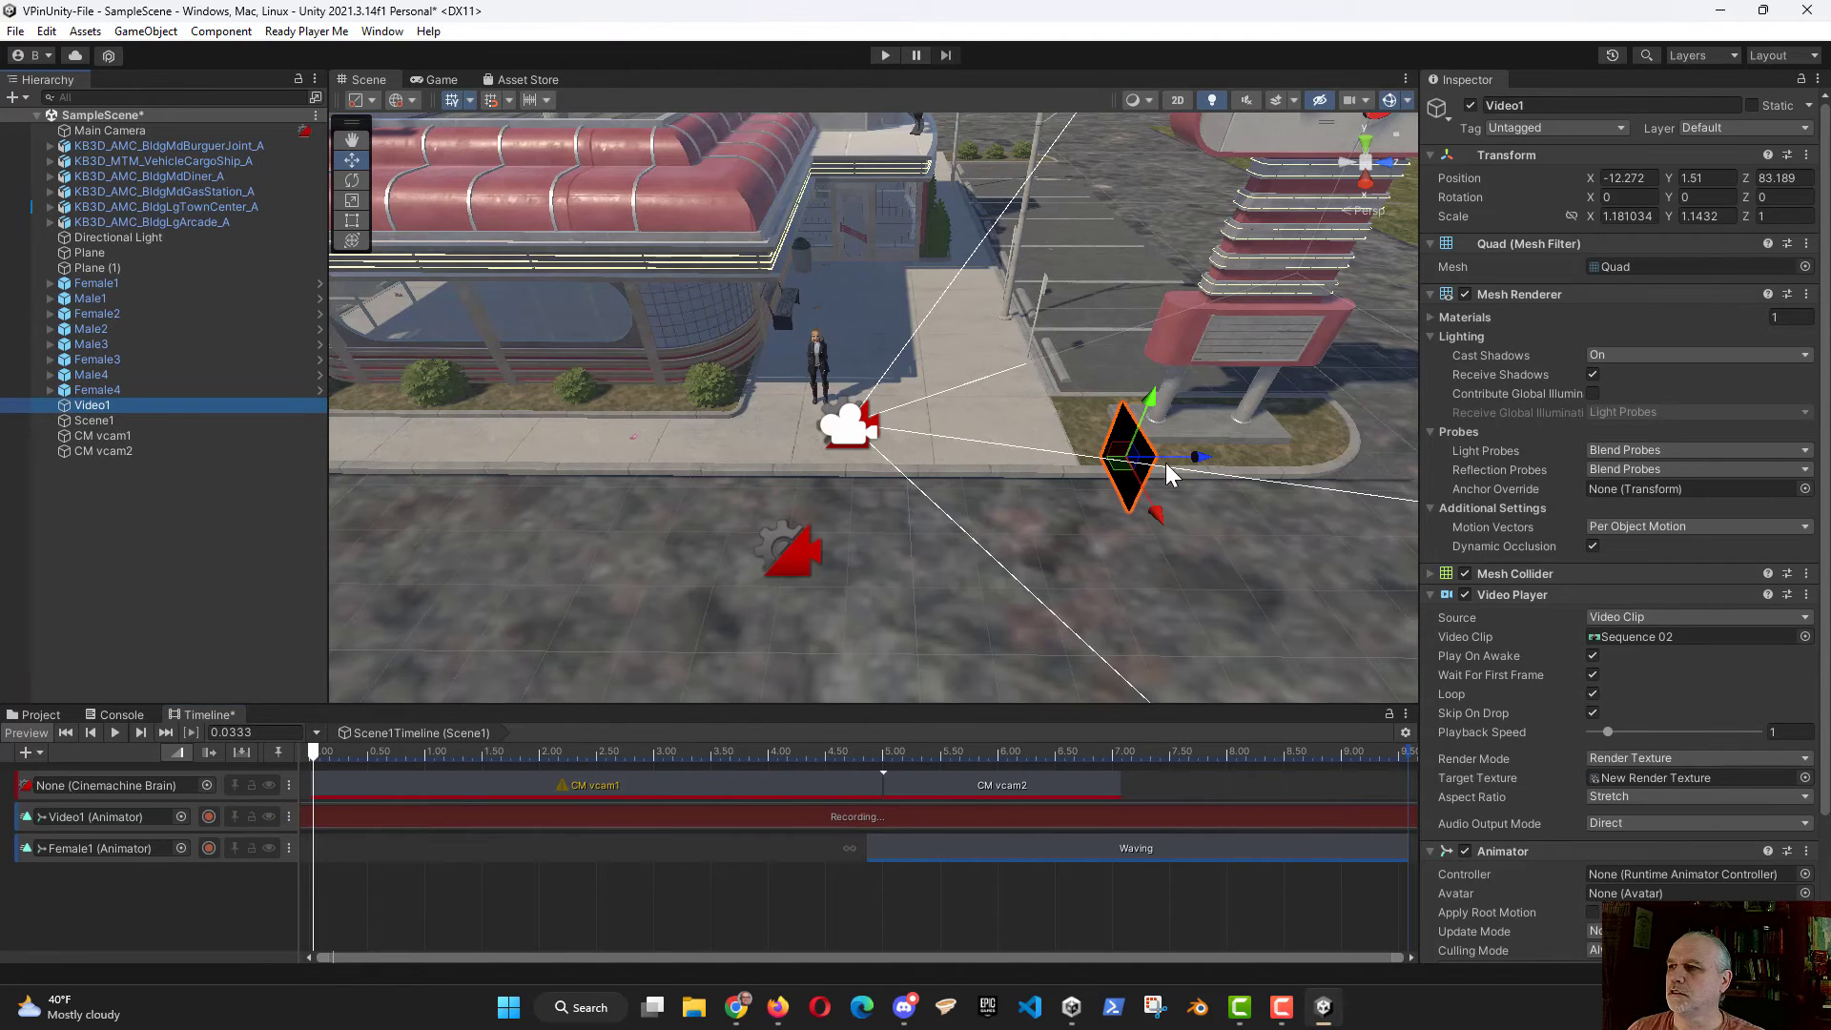
pyautogui.moveTo(1195, 458); pyautogui.dragTo(1195, 456)
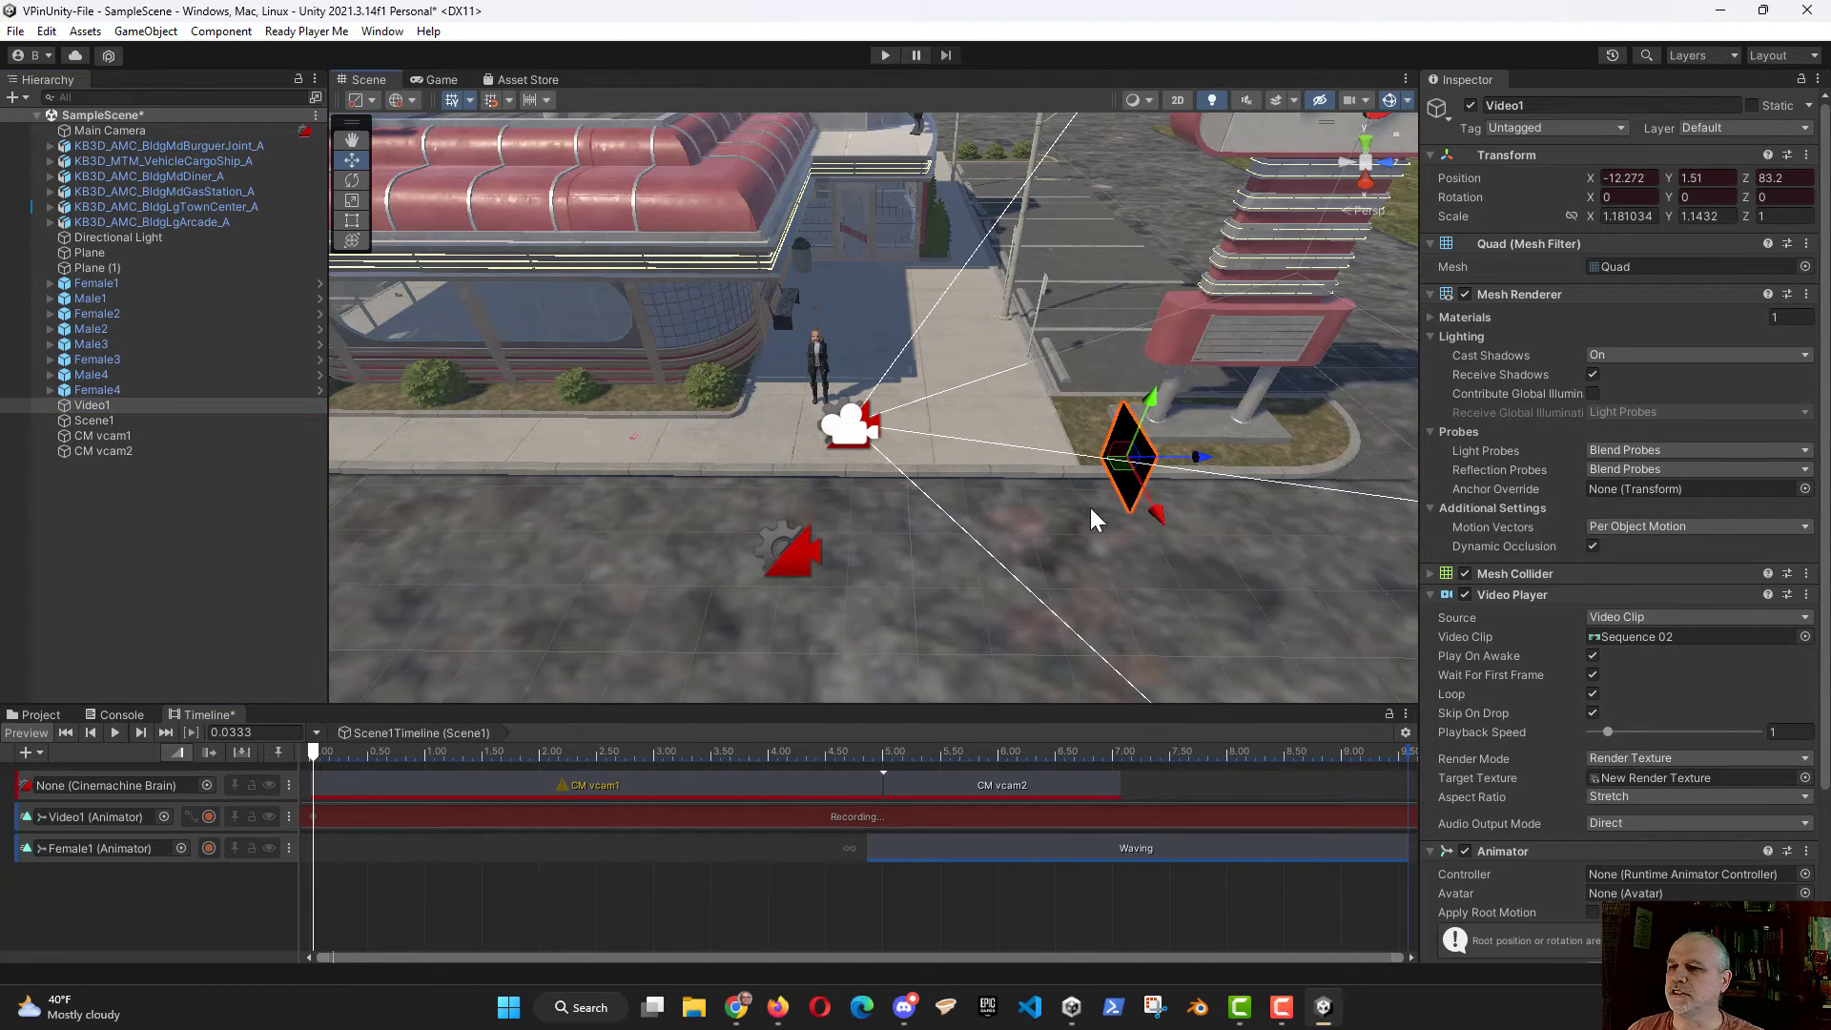
# Step: Record Video1's end keyframe at 5 seconds by moving the plane along its Z axis to about 75.79
pyautogui.moveTo(313, 747); pyautogui.dragTo(357, 750)
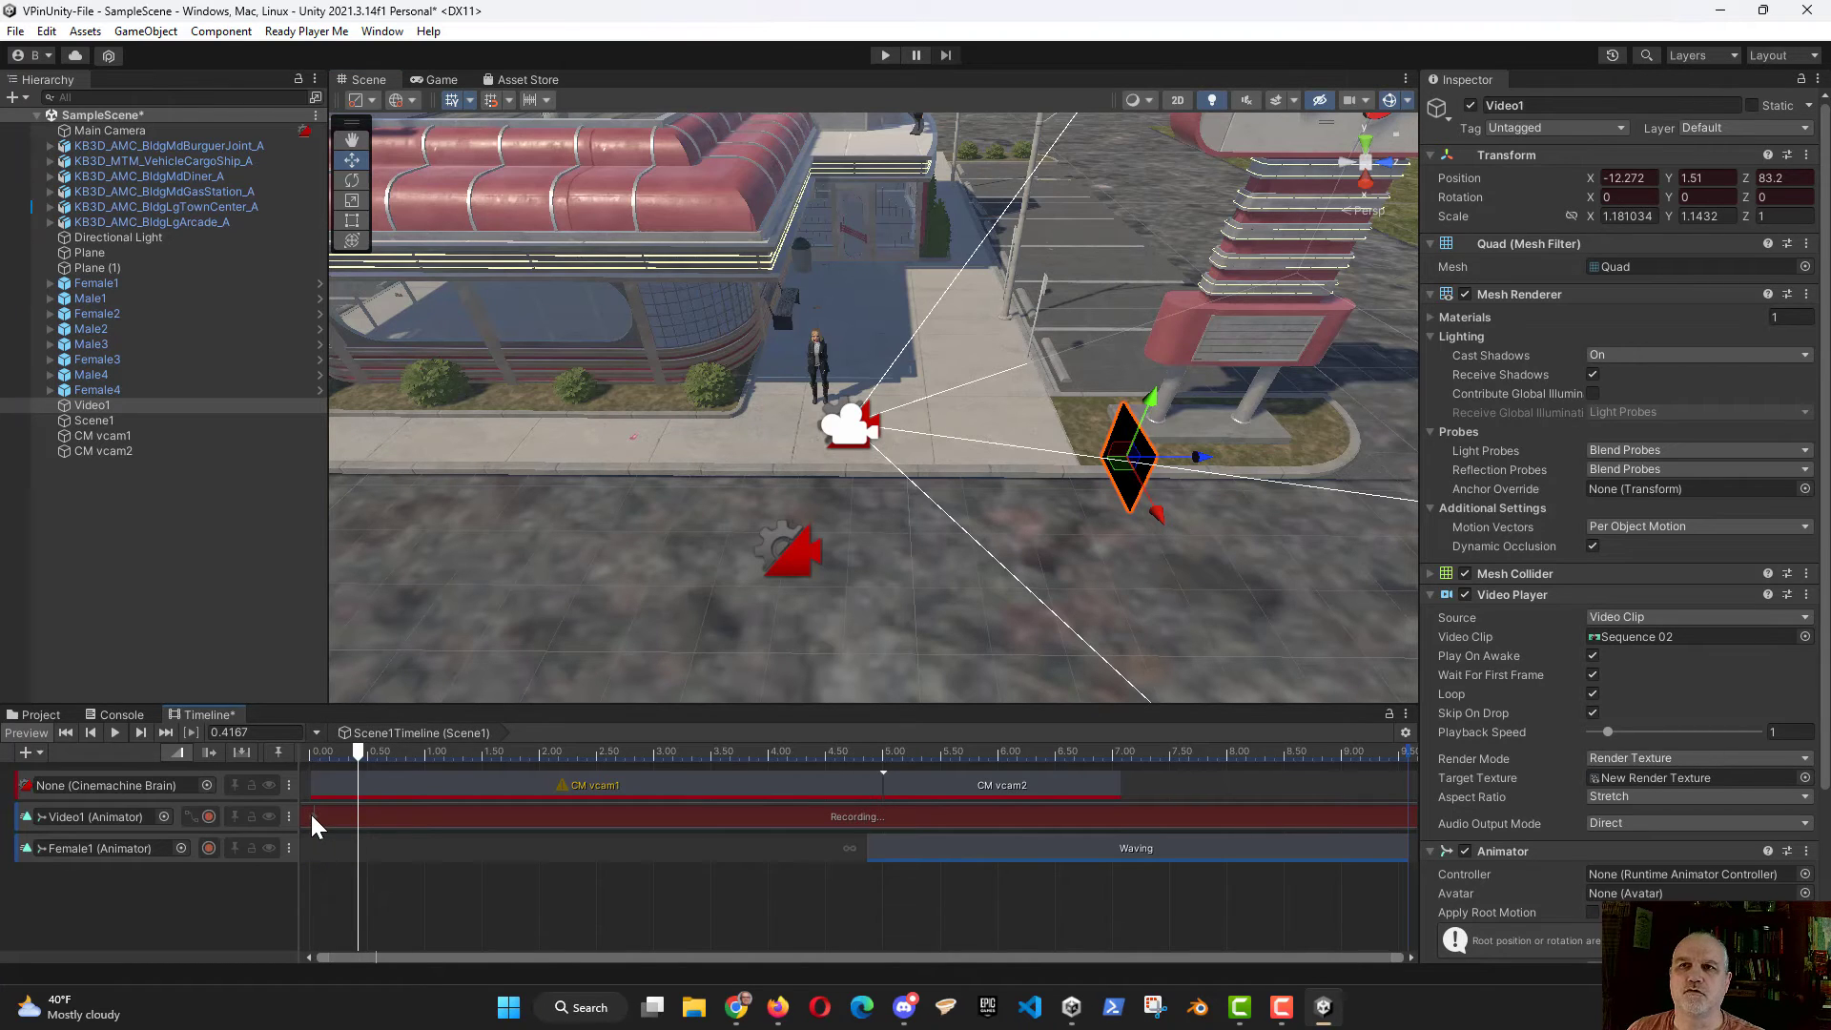
pyautogui.moveTo(363, 747); pyautogui.dragTo(884, 746)
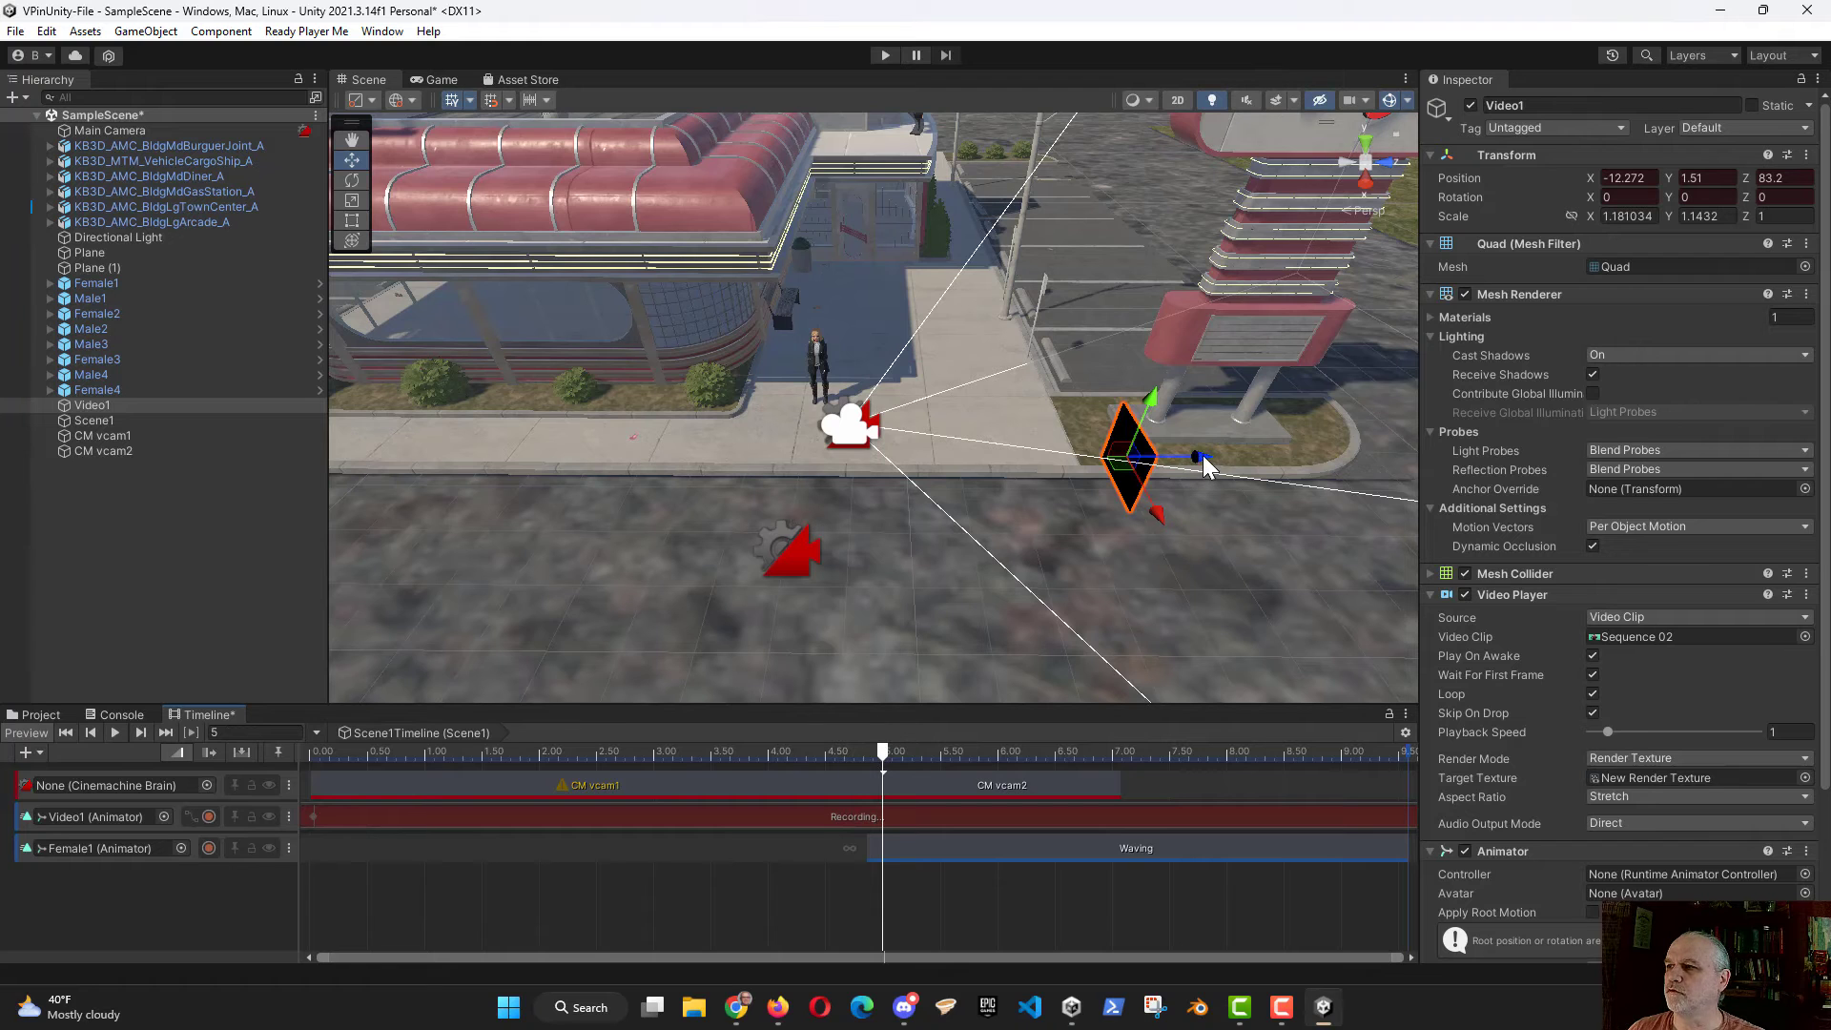
pyautogui.moveTo(1203, 455); pyautogui.dragTo(708, 529)
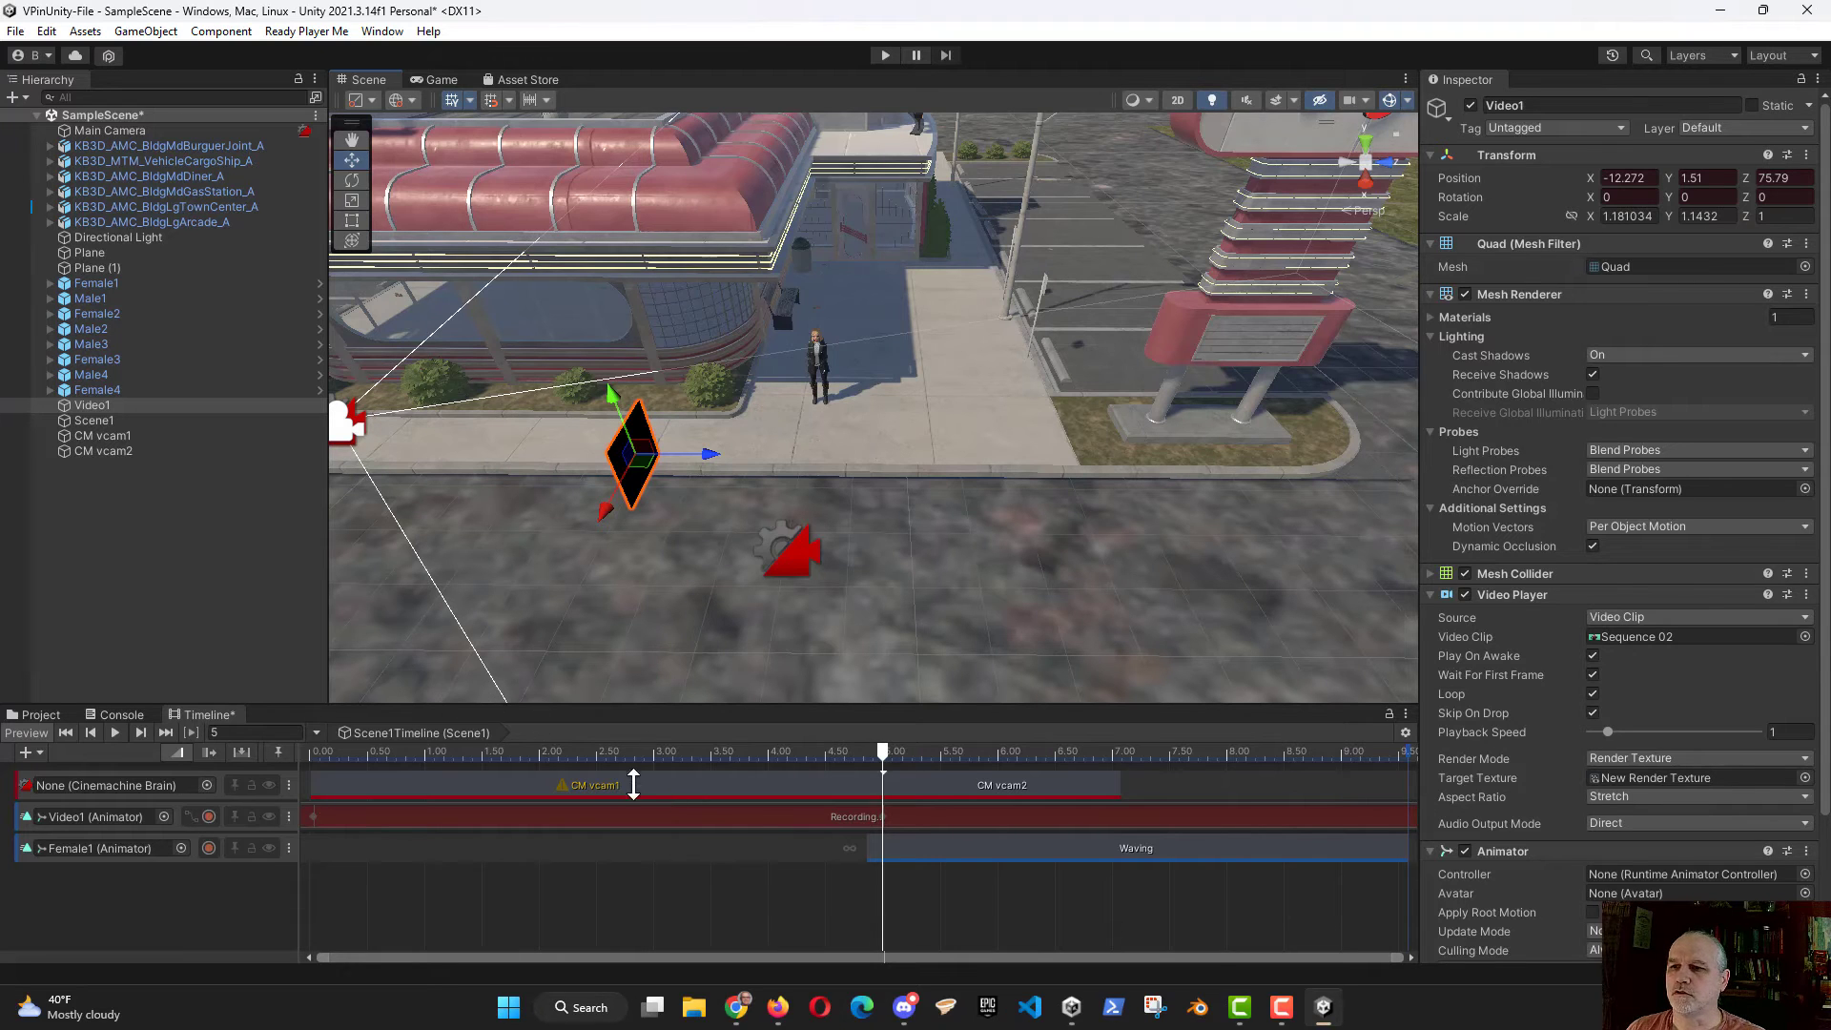
# Step: Convert Video1's recorded animation track to a clip track and return the playhead to 0
pyautogui.rightClick(566, 812)
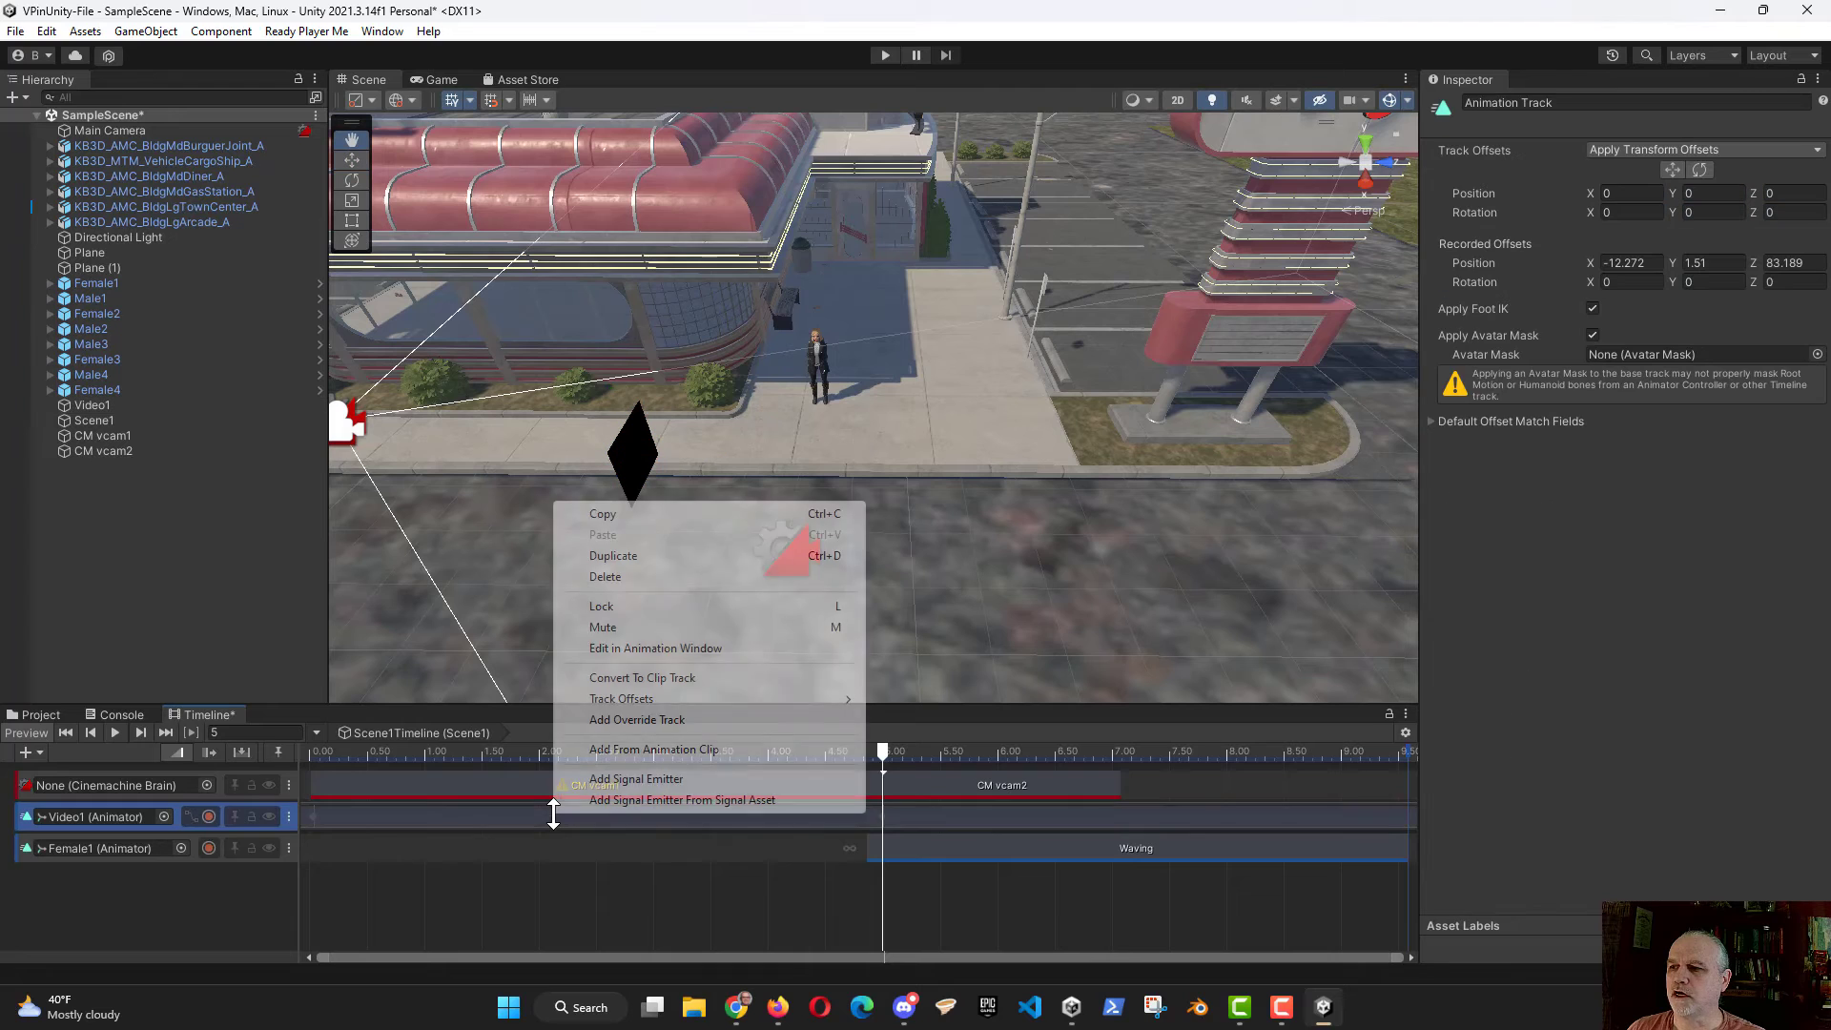
pyautogui.click(606, 679)
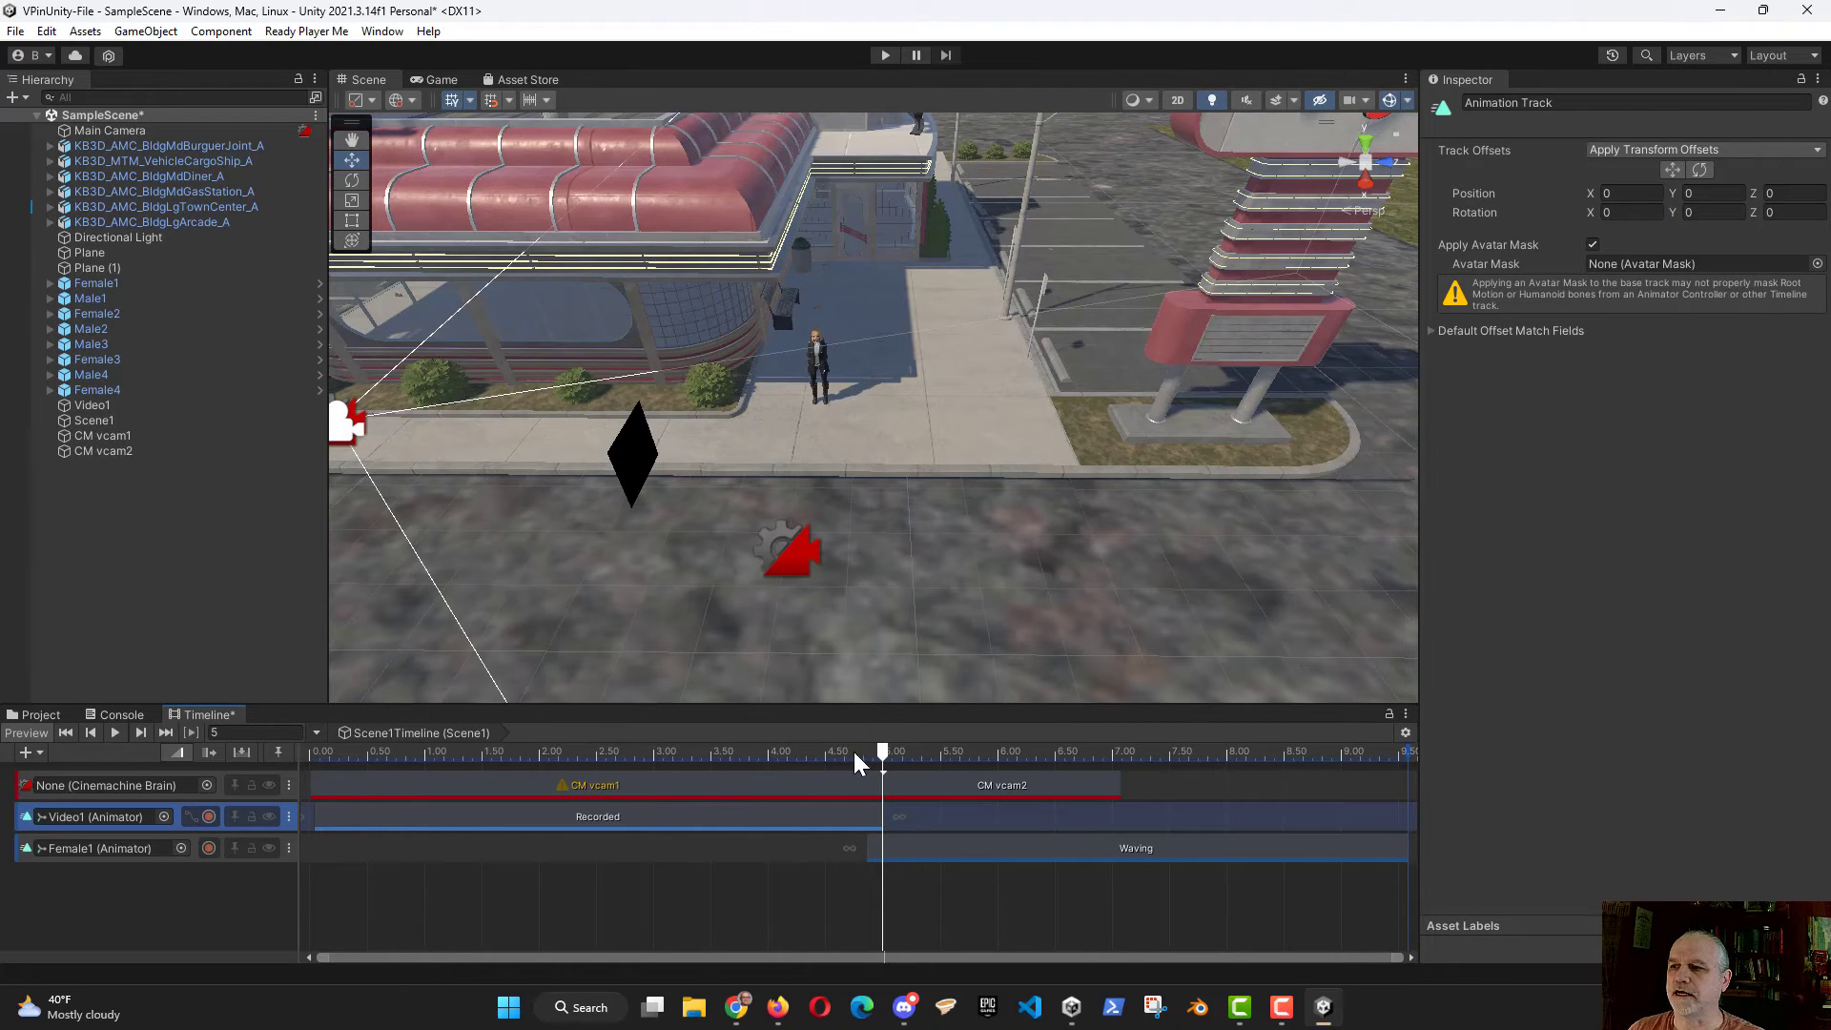
pyautogui.moveTo(882, 746); pyautogui.dragTo(306, 748)
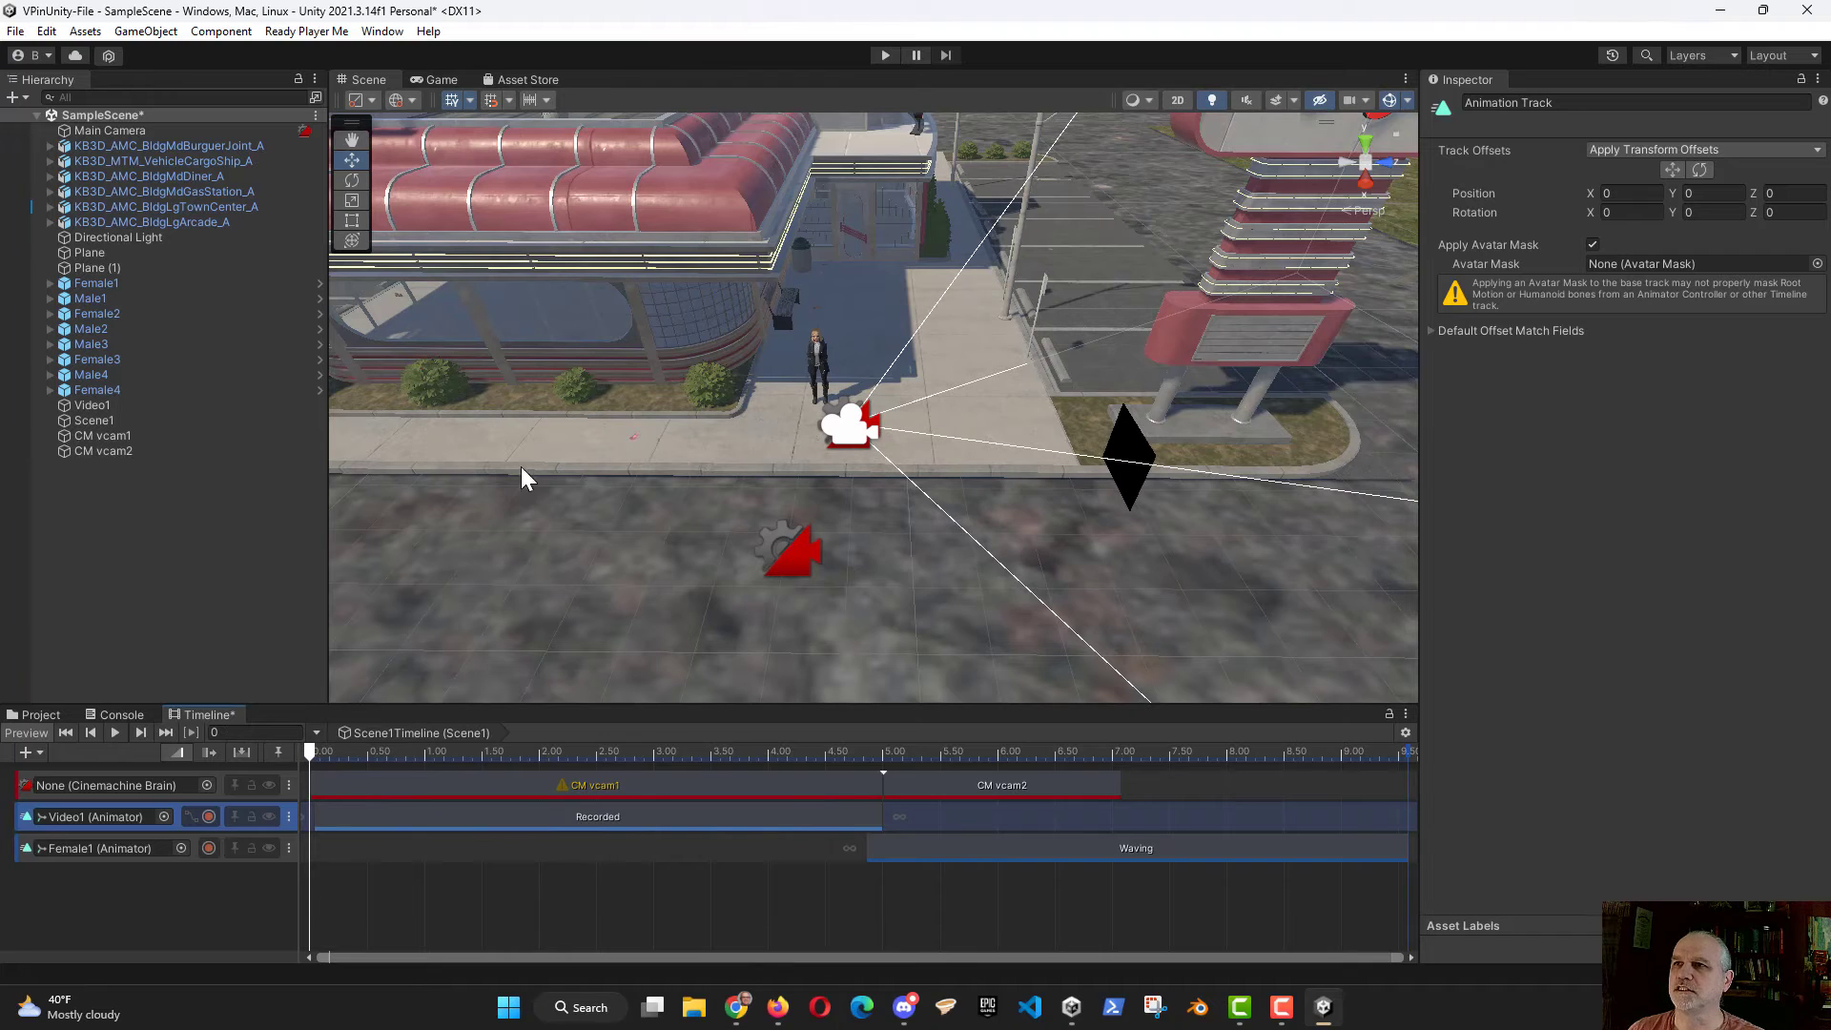
# Step: Save the scene, then run it in Play mode to check the timeline and stop playback
pyautogui.click(15, 31)
pyautogui.click(91, 125)
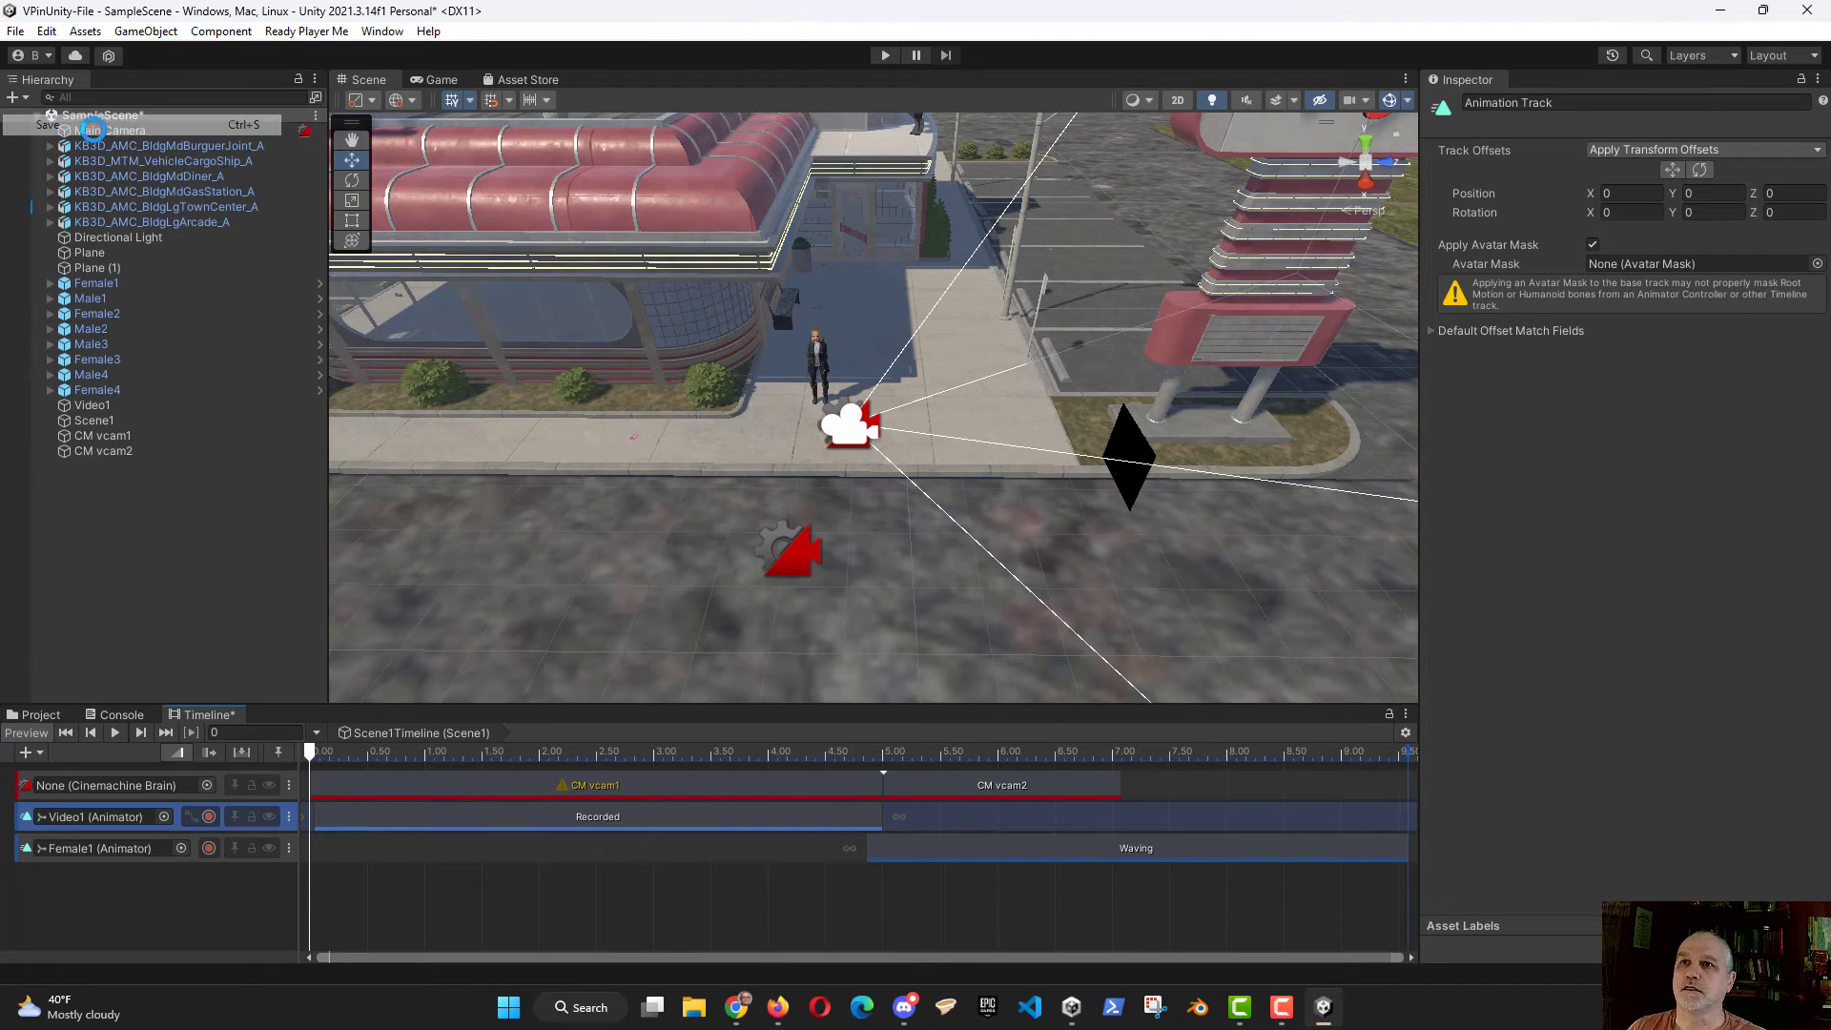
pyautogui.click(883, 55)
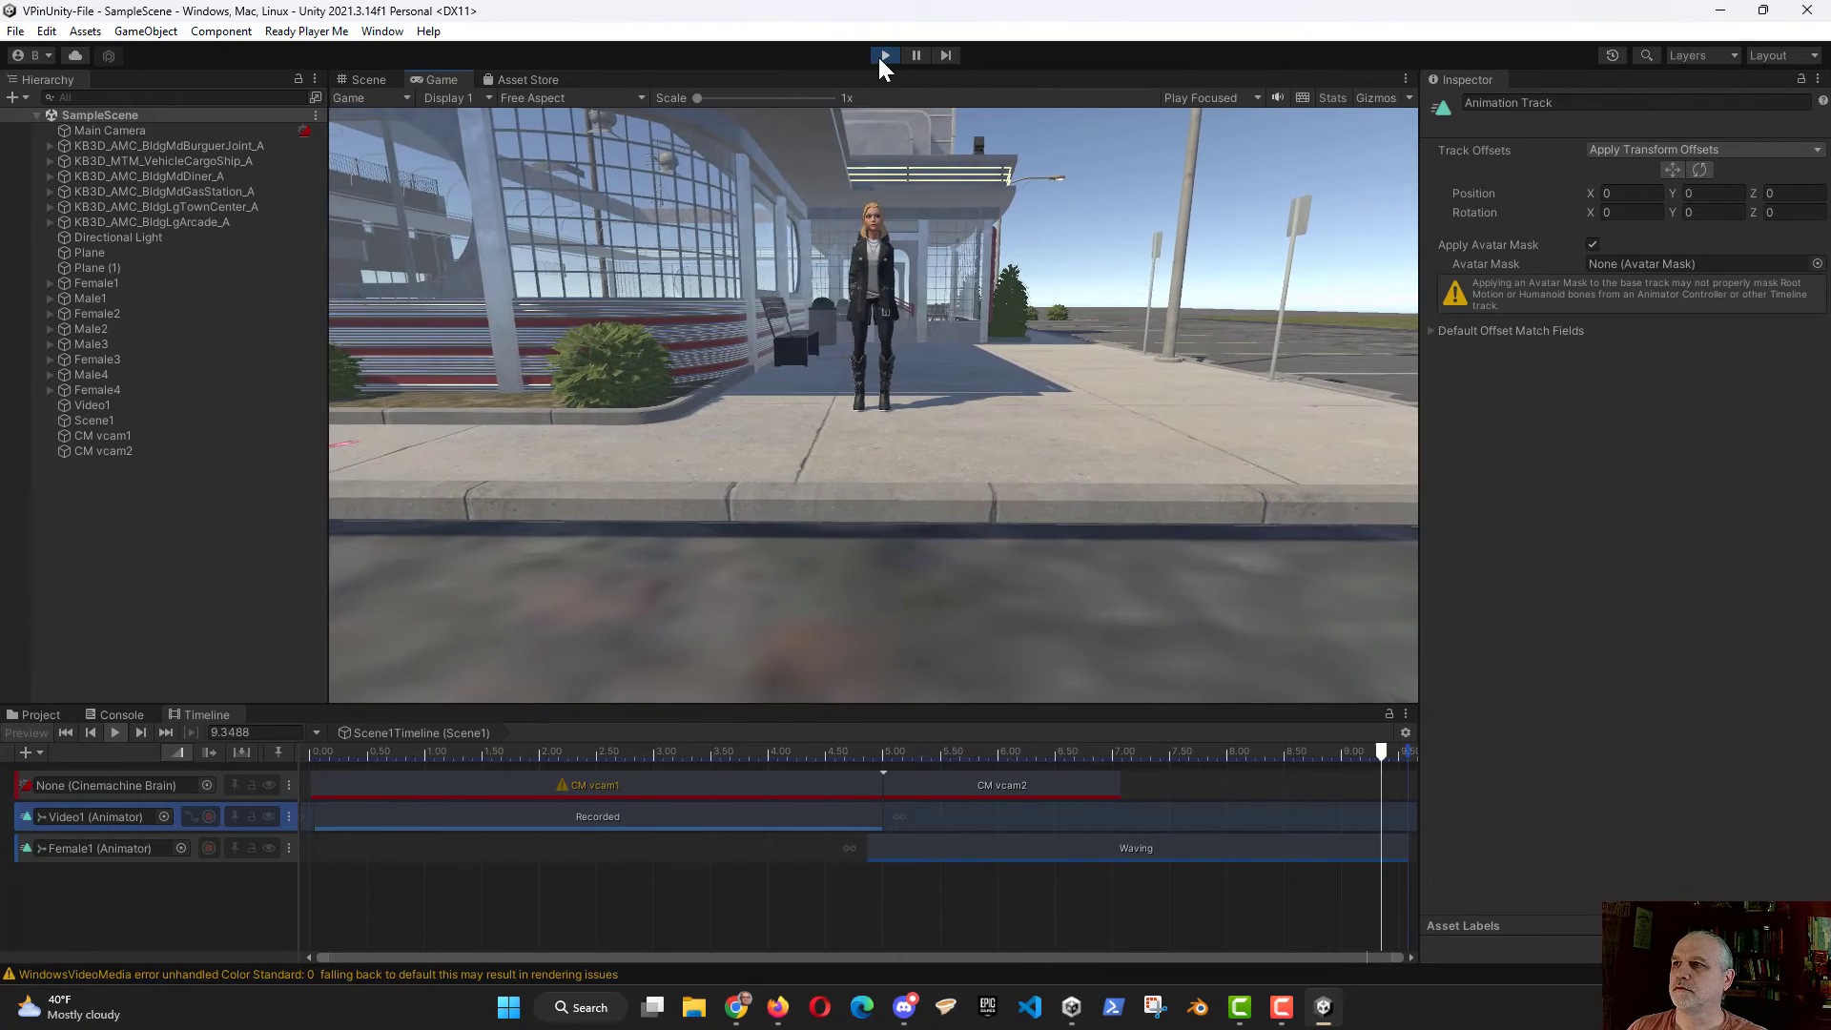
pyautogui.click(883, 54)
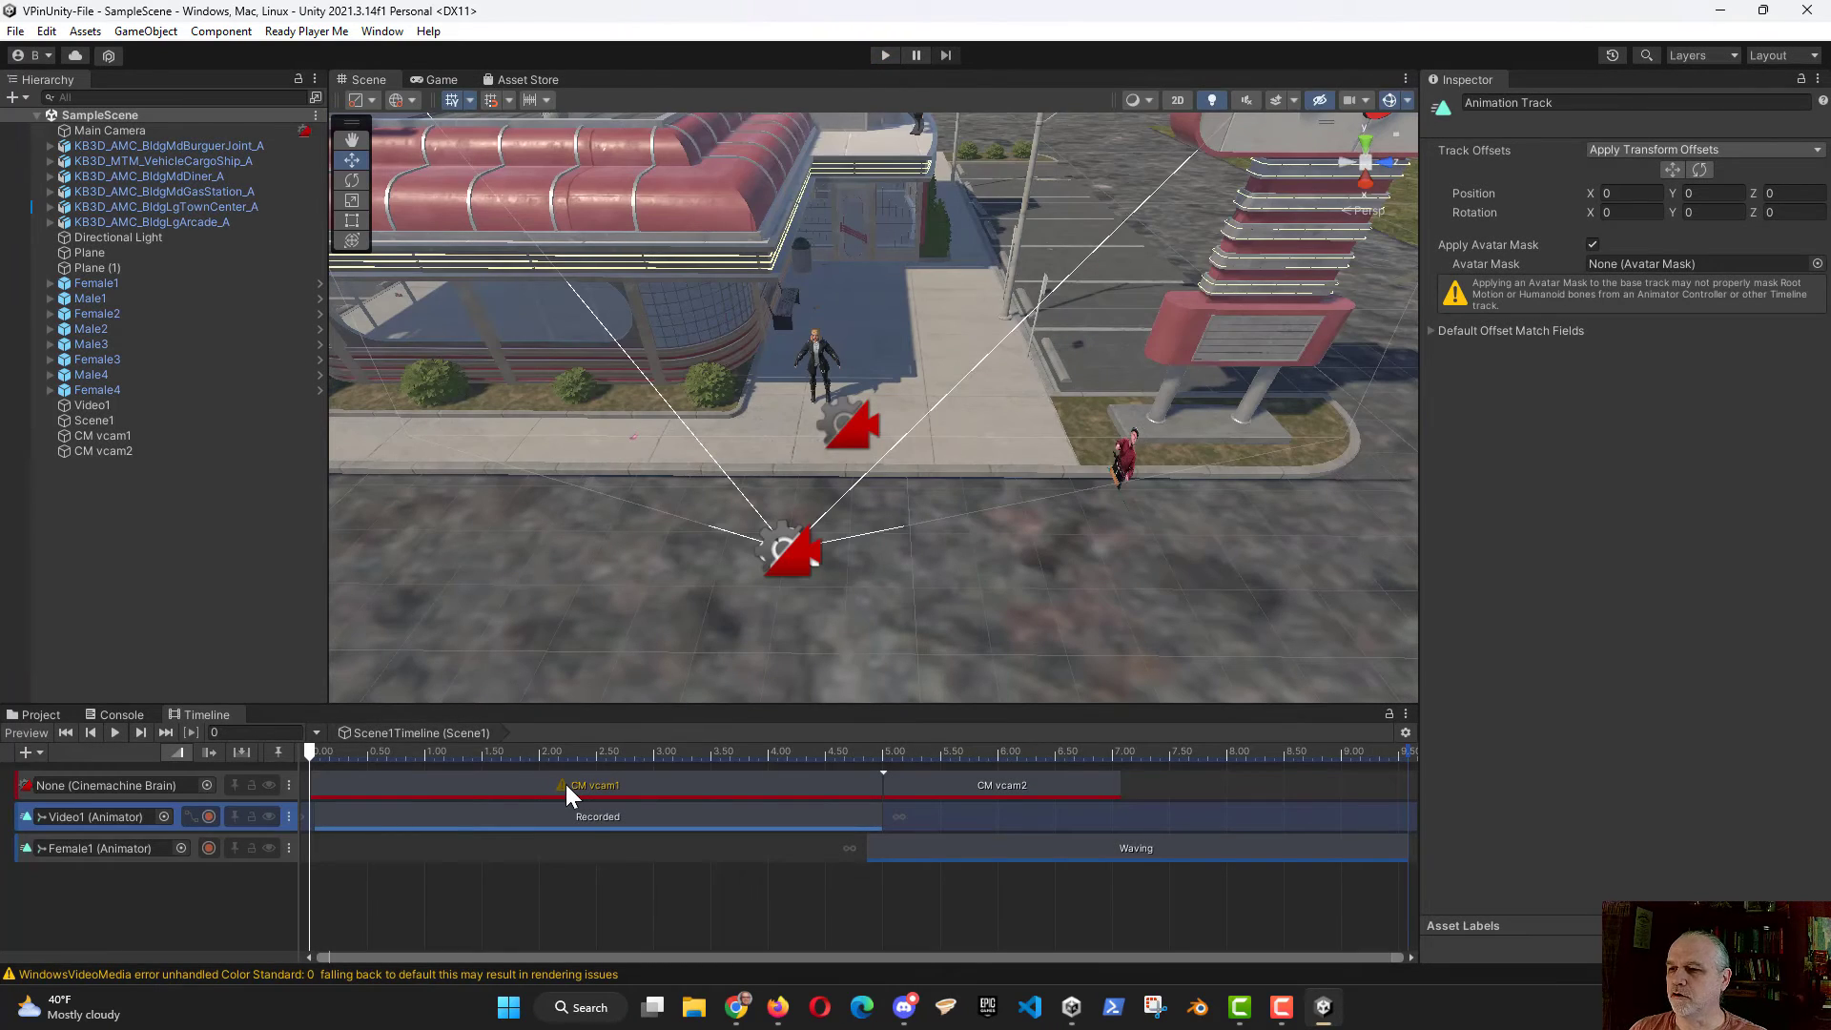
# Step: Assign Main Camera as the Cinemachine Brain of the timeline's camera track
pyautogui.click(562, 786)
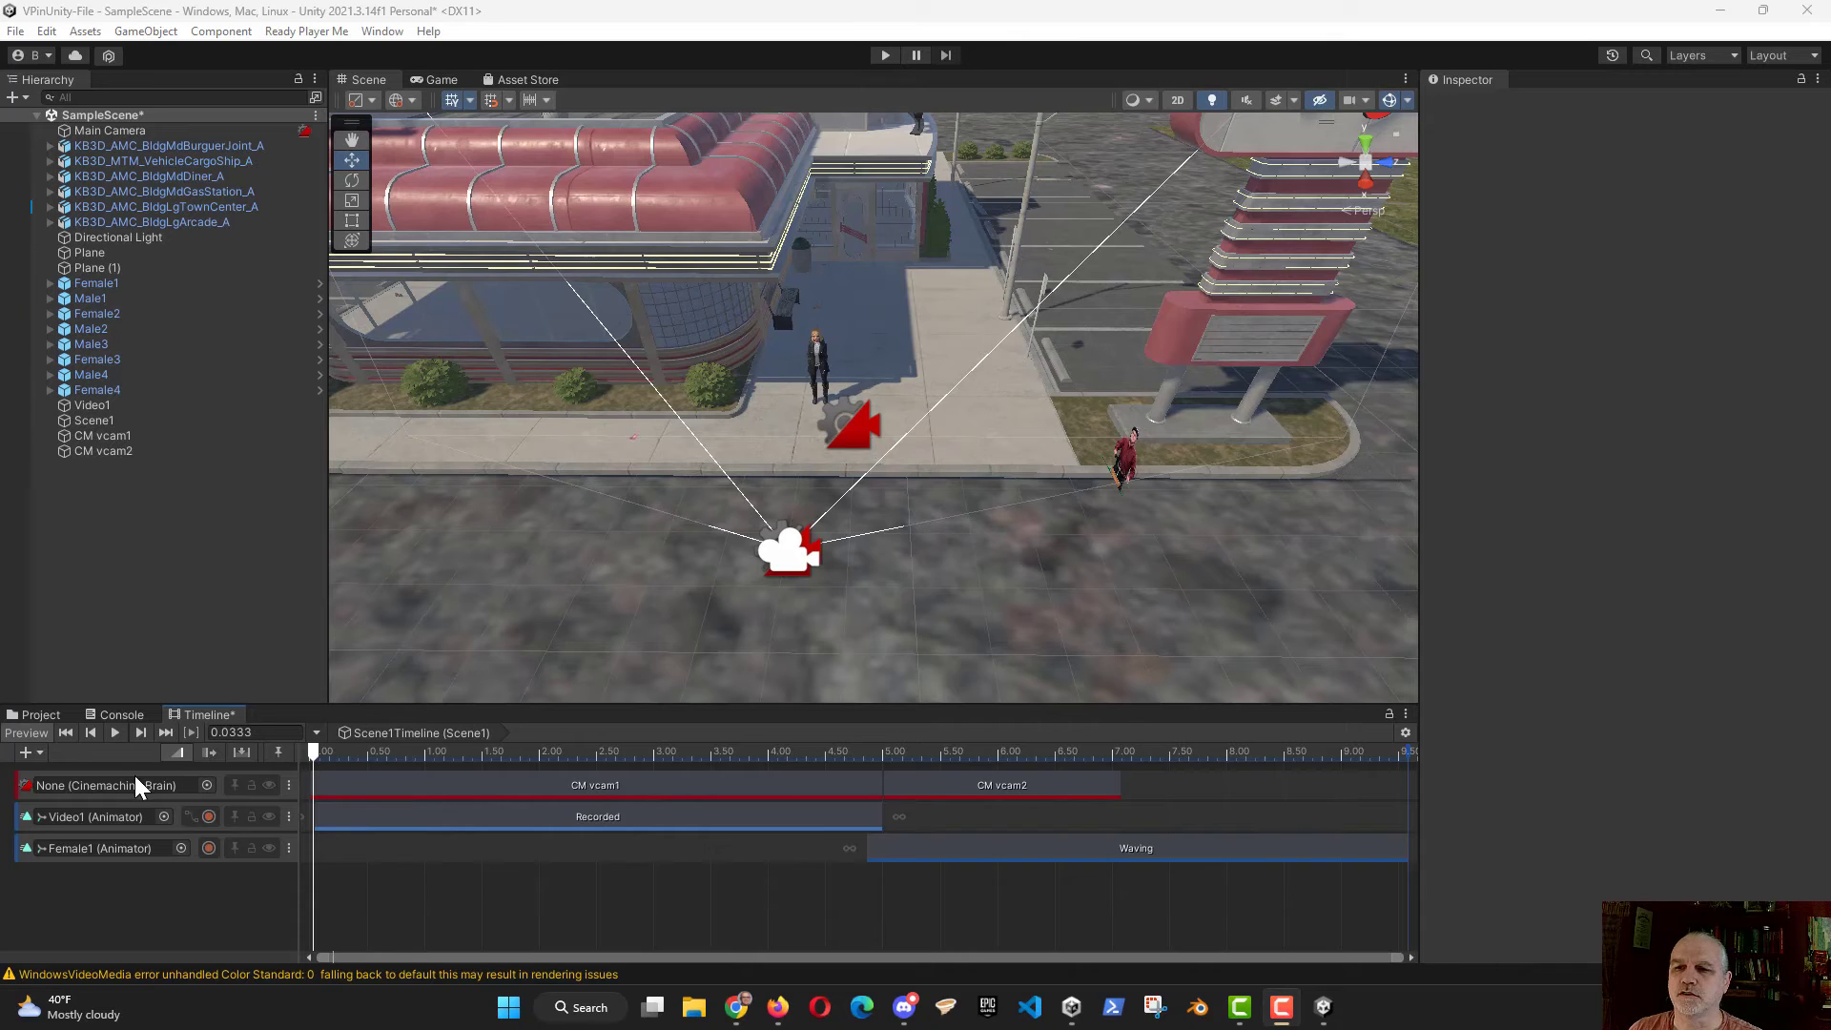
pyautogui.click(208, 786)
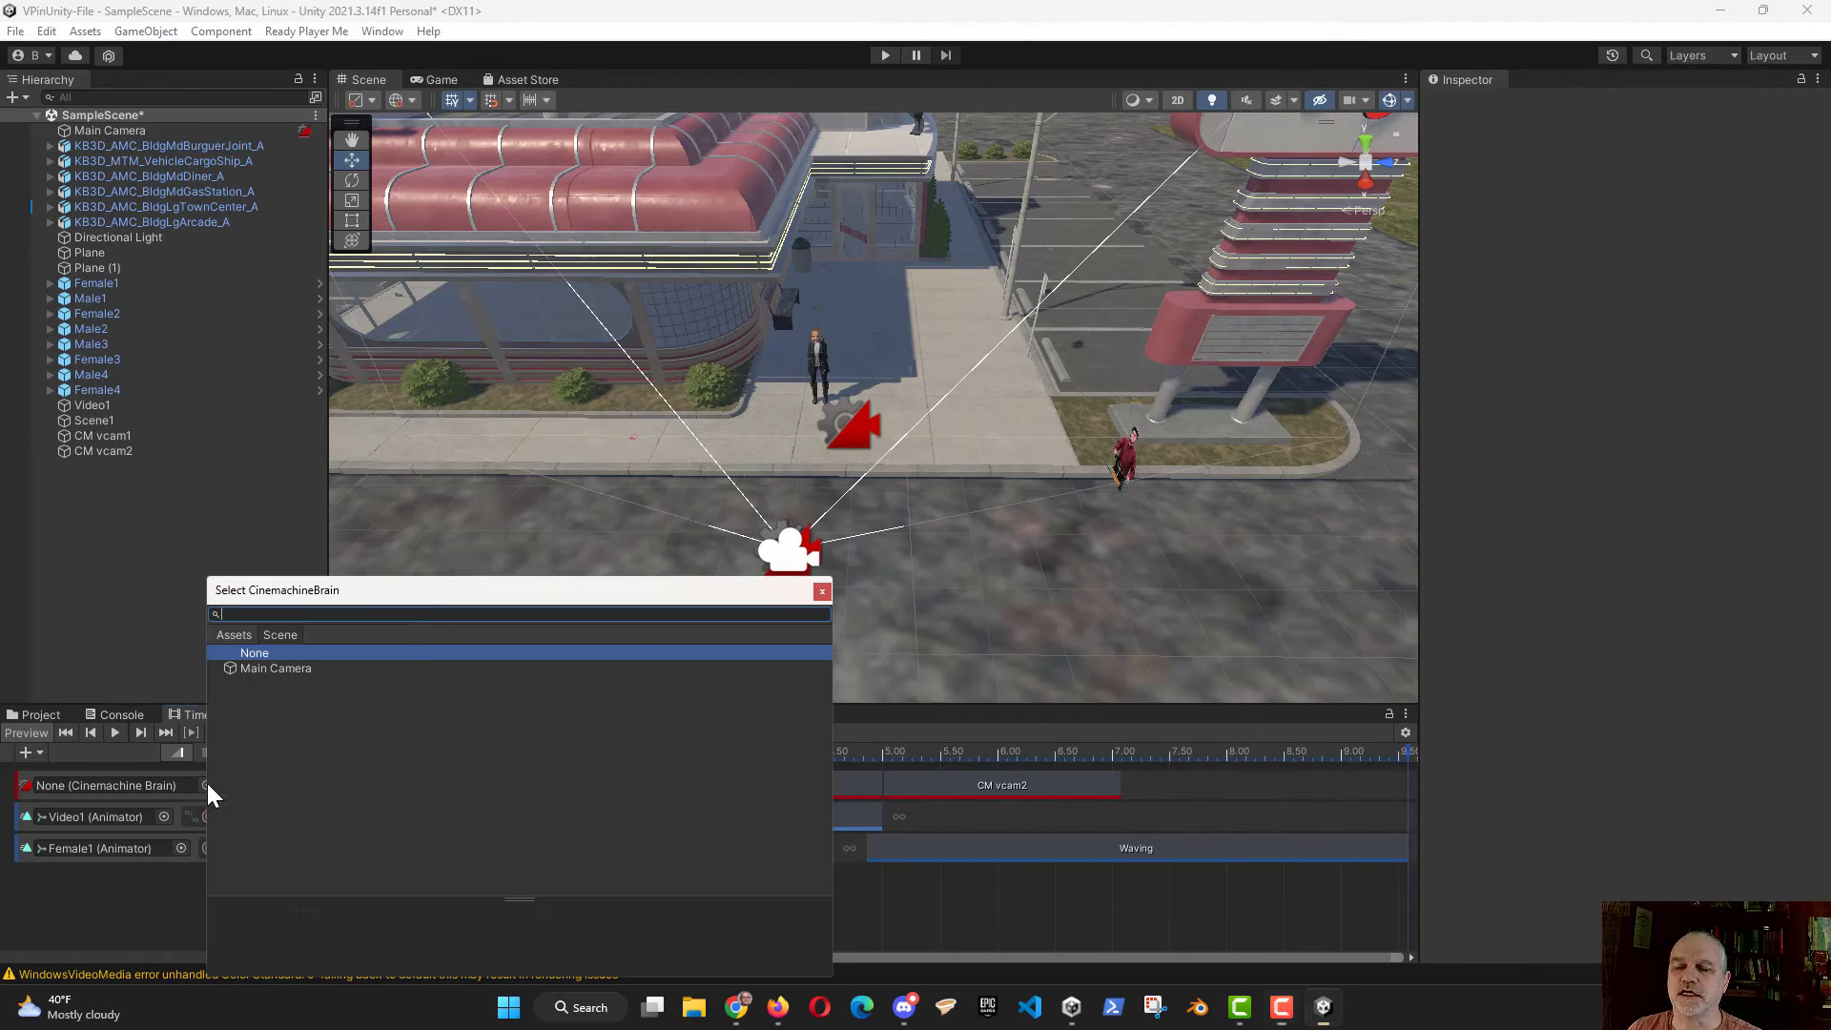
pyautogui.doubleClick(284, 670)
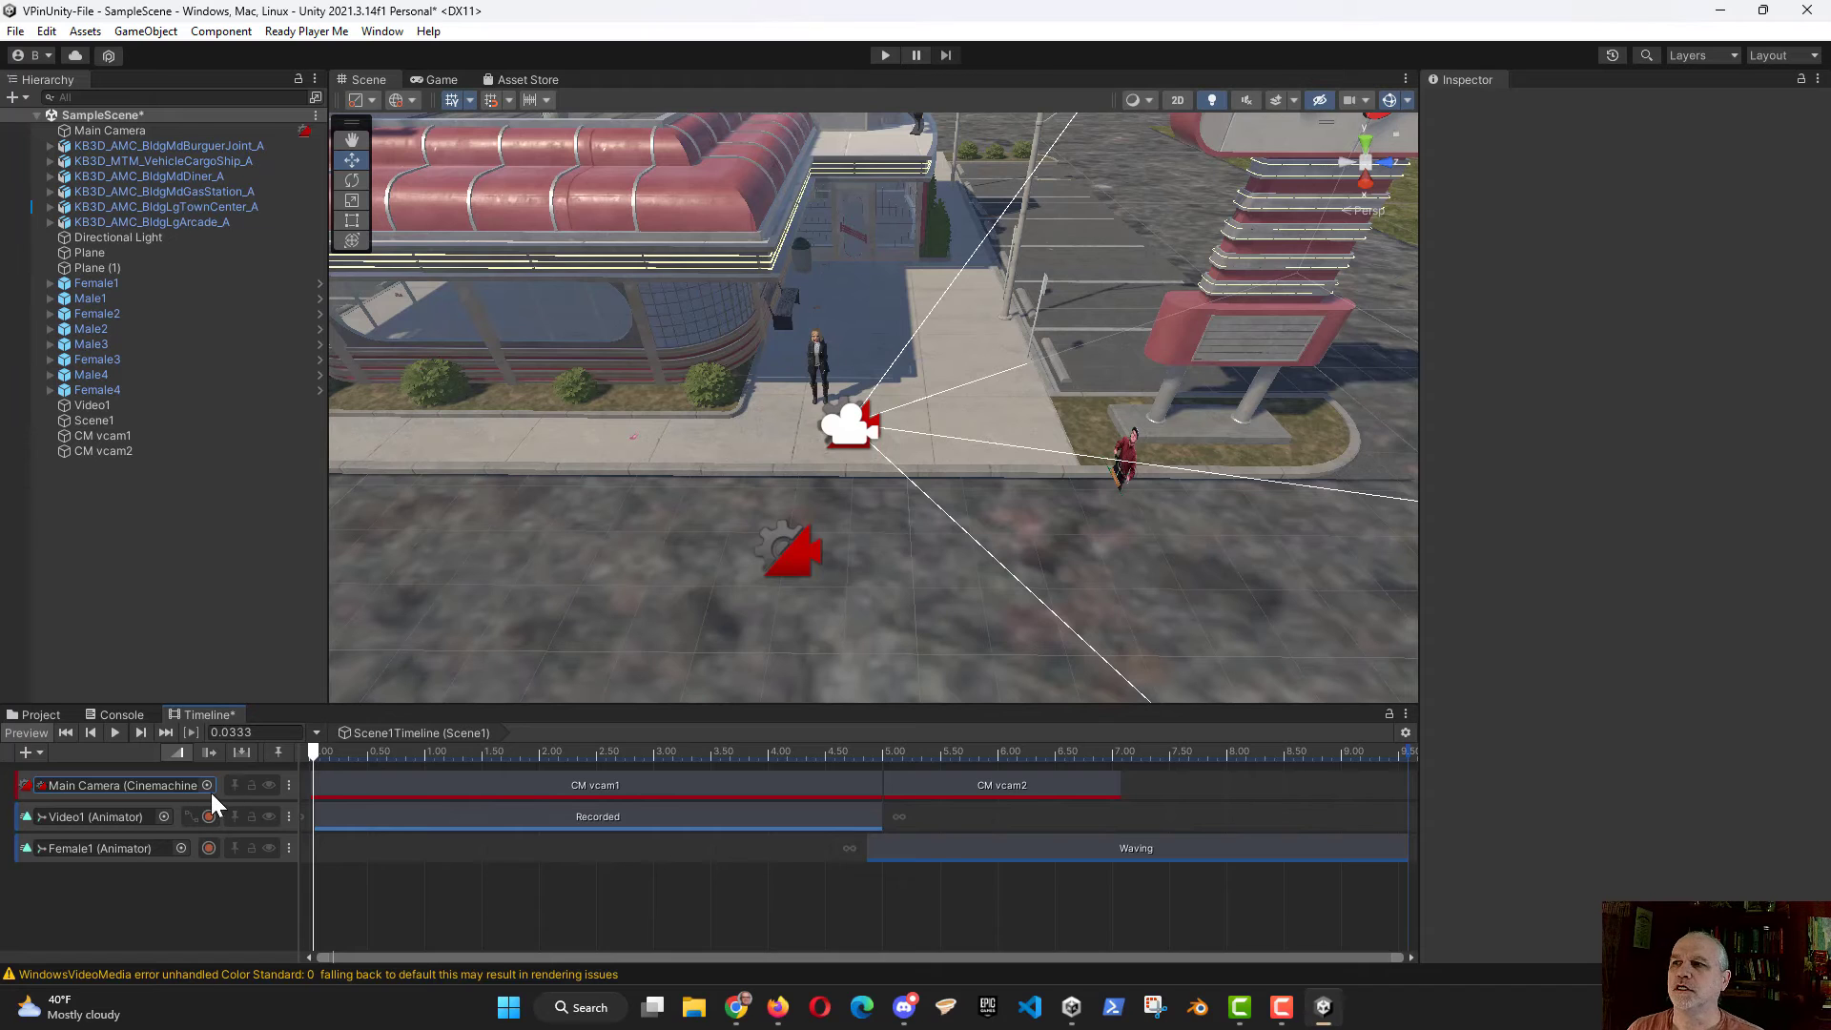
# Step: Run the scene from the timeline's start in Play mode, scrub to about 5.8 seconds to check the shots, and stop
pyautogui.moveTo(315, 749)
pyautogui.mouseDown()
pyautogui.moveTo(580, 763)
pyautogui.moveTo(1067, 721)
pyautogui.moveTo(345, 748)
pyautogui.moveTo(313, 768)
pyautogui.mouseUp()
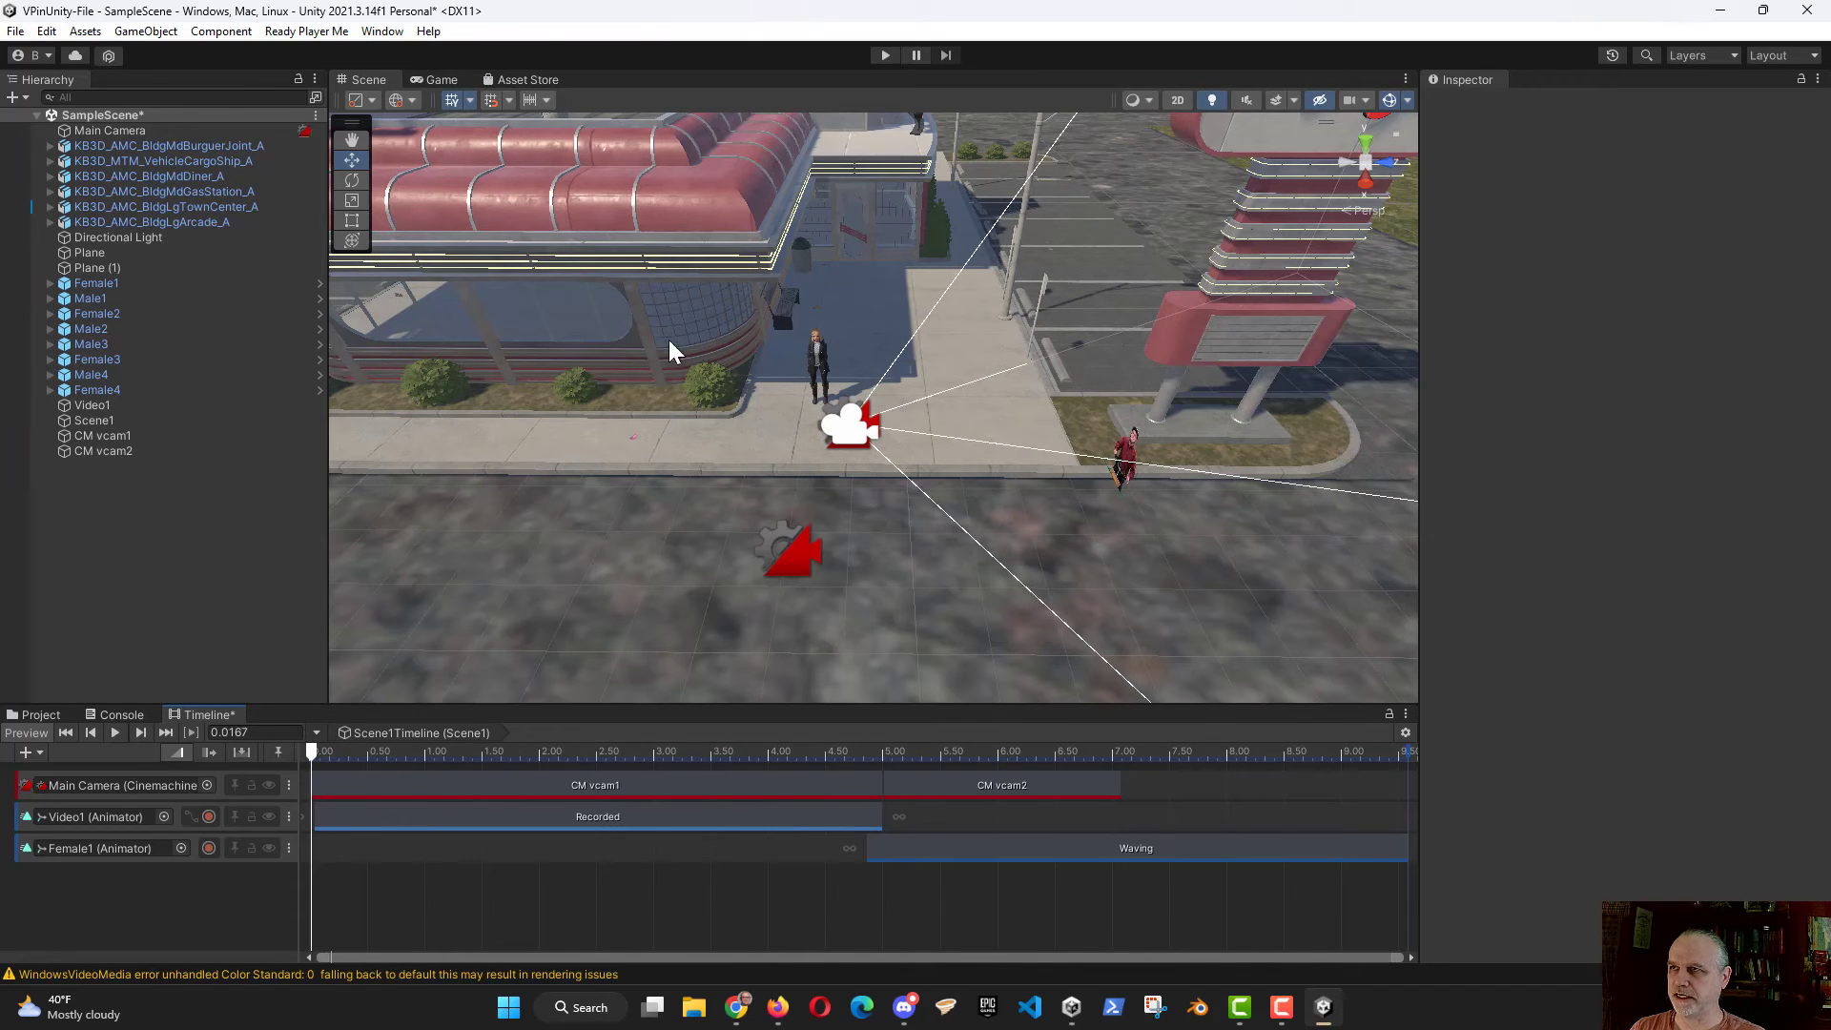
pyautogui.hotkey('ctrl', 'p')
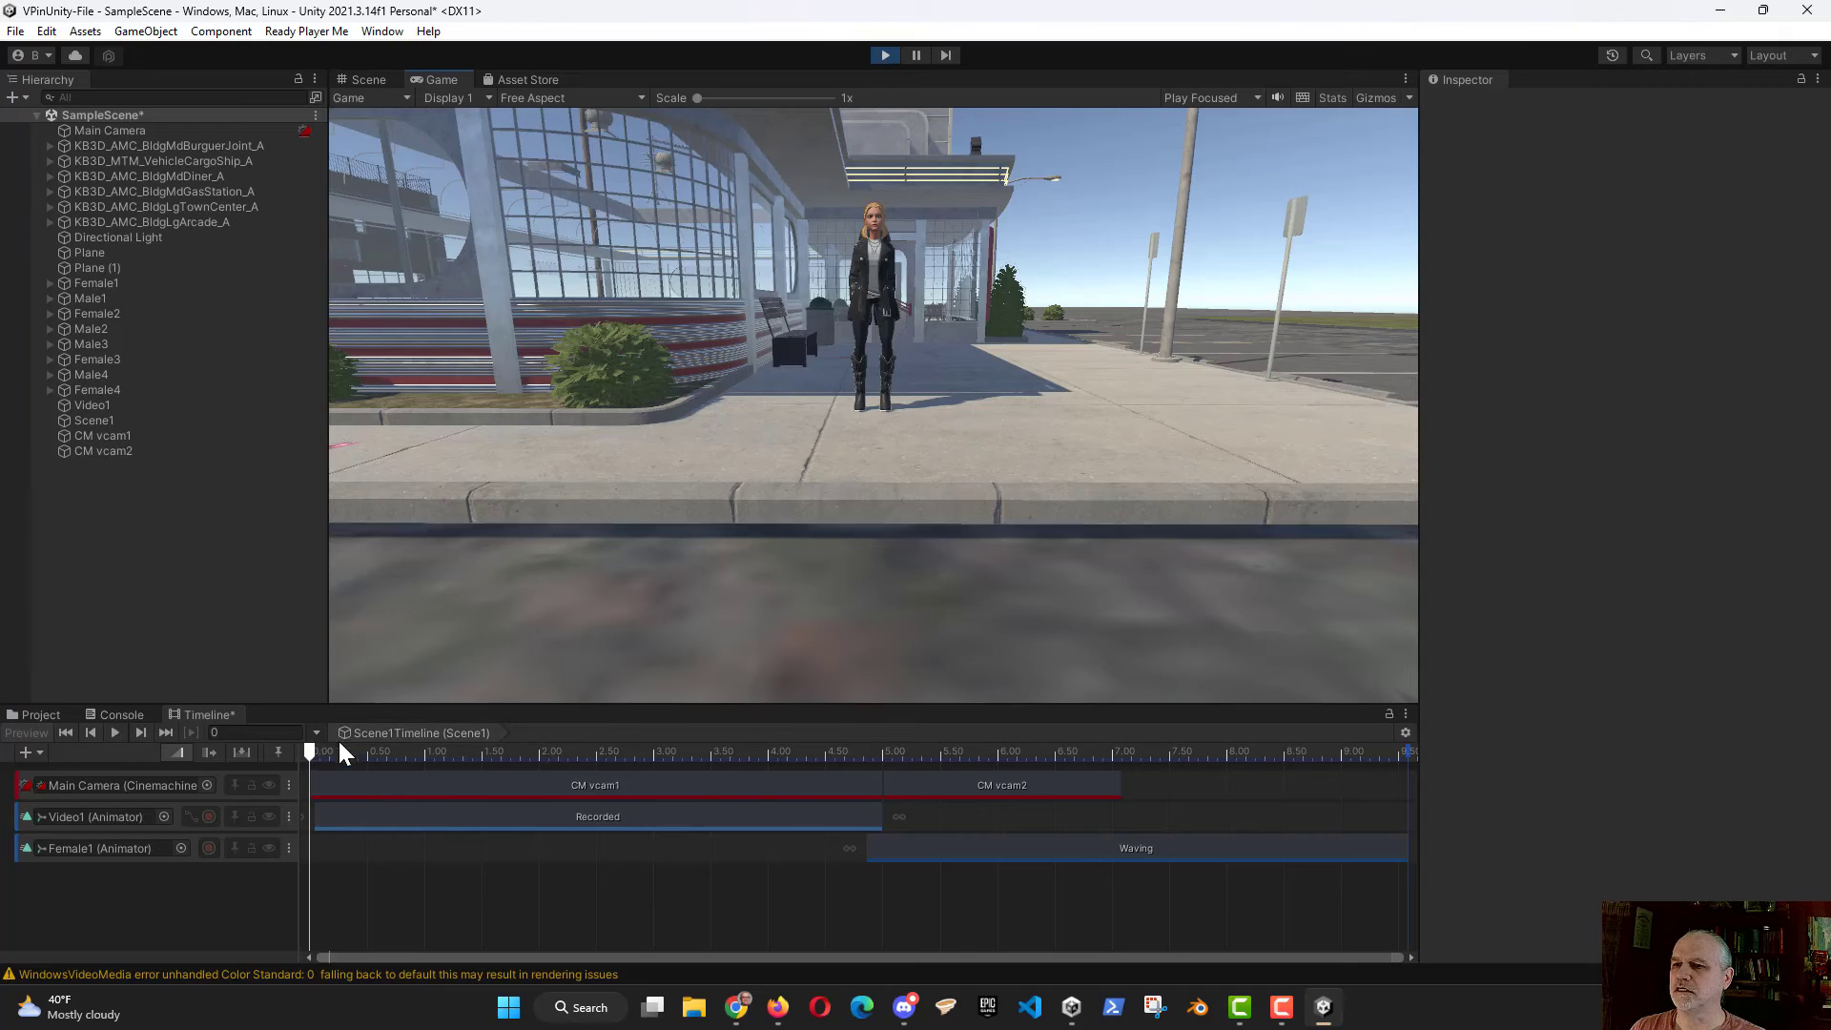
pyautogui.moveTo(308, 749); pyautogui.dragTo(976, 767)
pyautogui.click(884, 55)
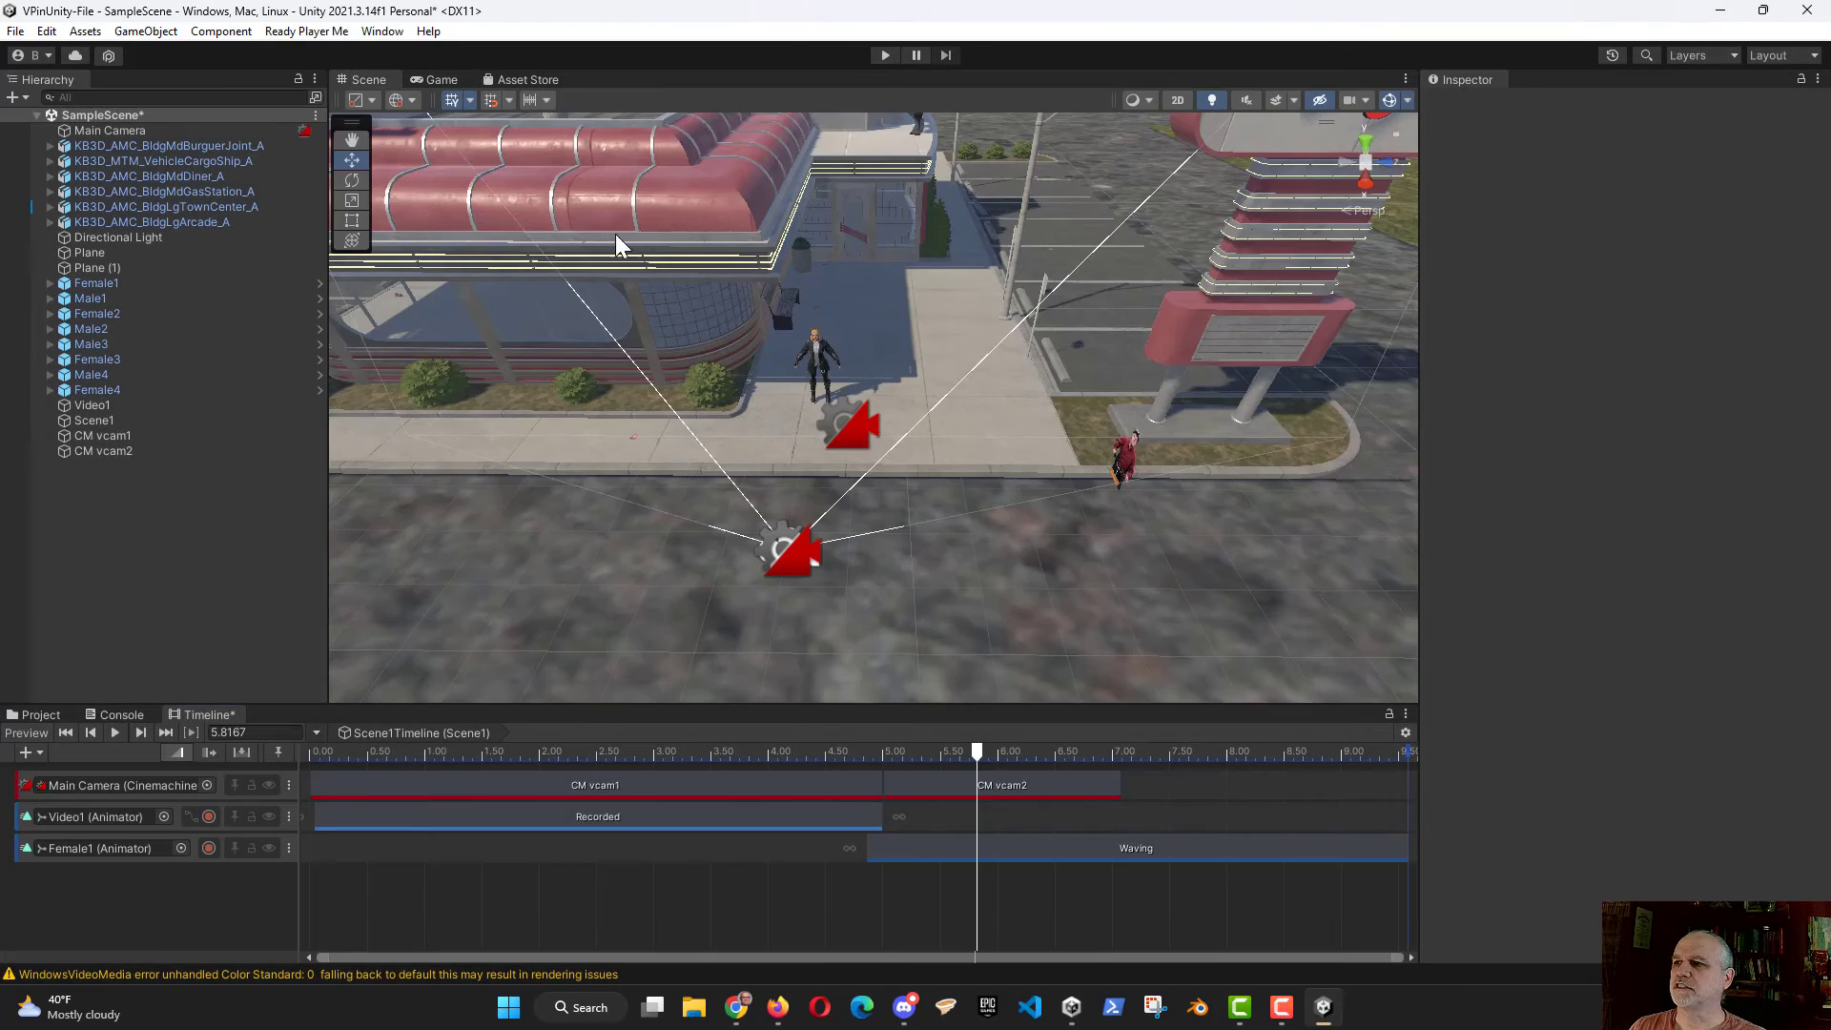
# Step: Set the CM vcam1 shot's Aim Lookahead Time to about 0.418 and enable Lookahead Ignore Y
pyautogui.click(1021, 783)
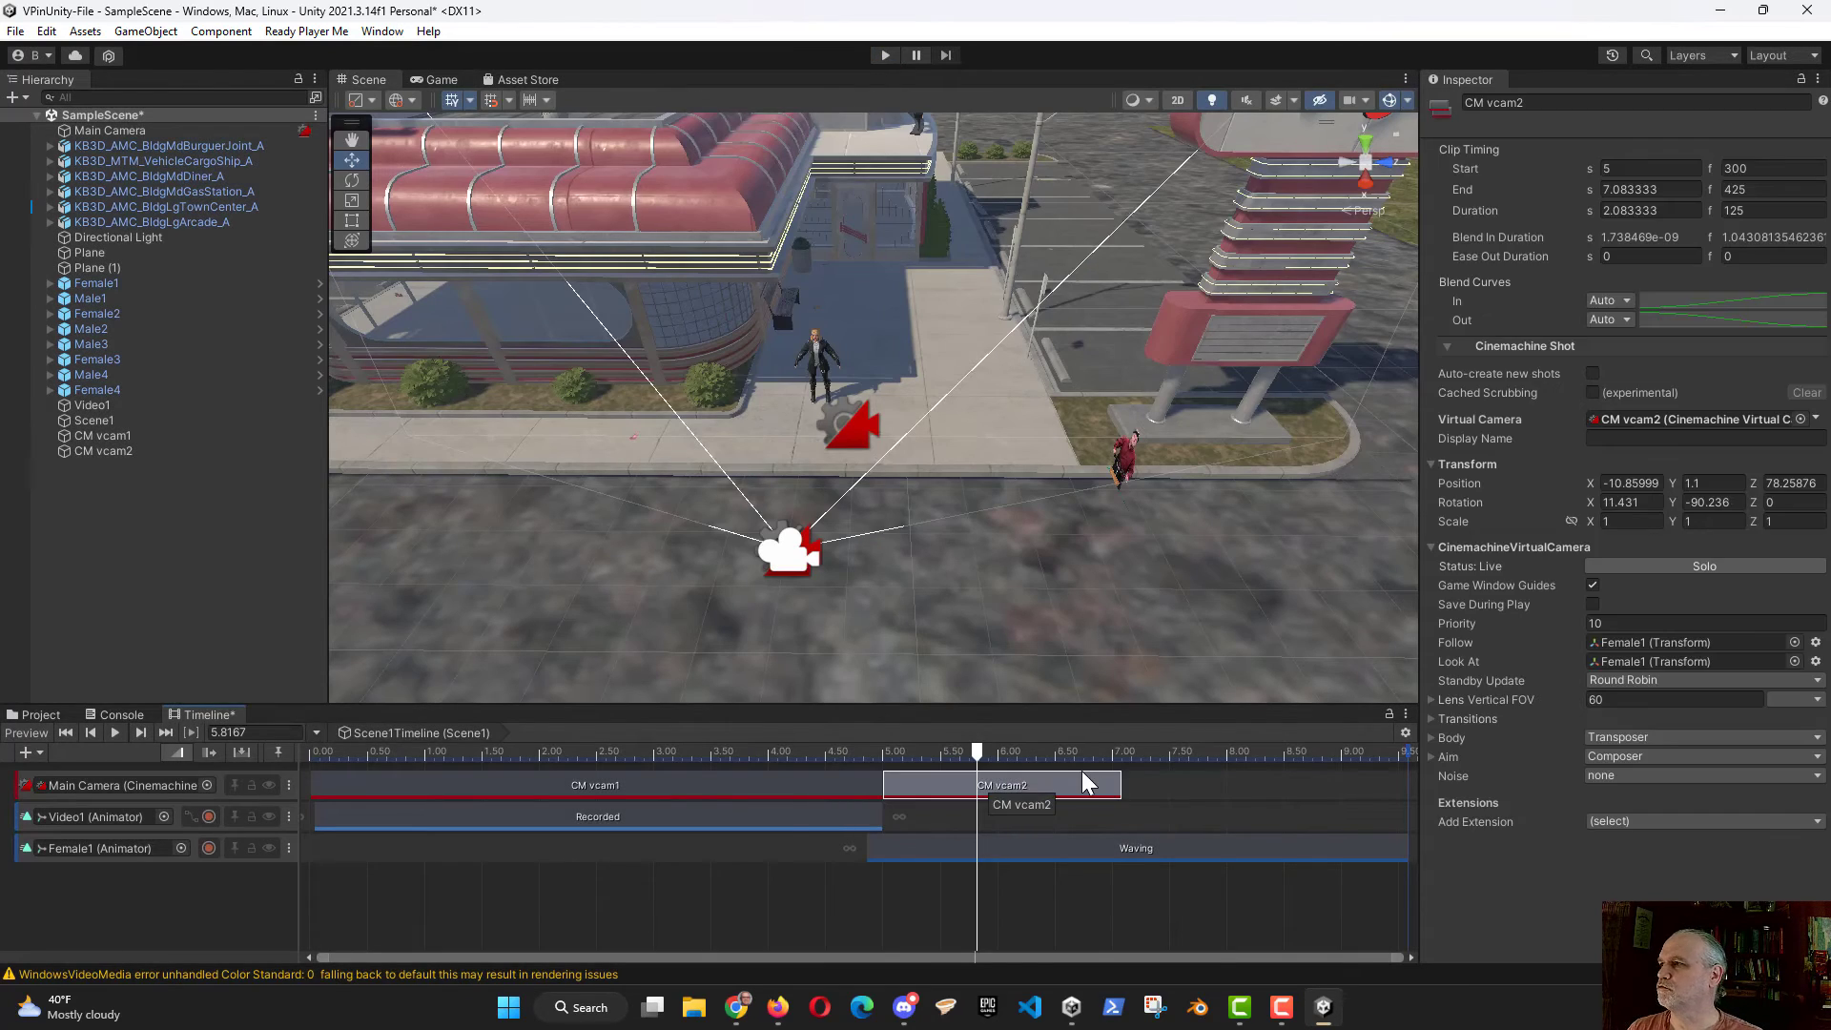
pyautogui.click(641, 790)
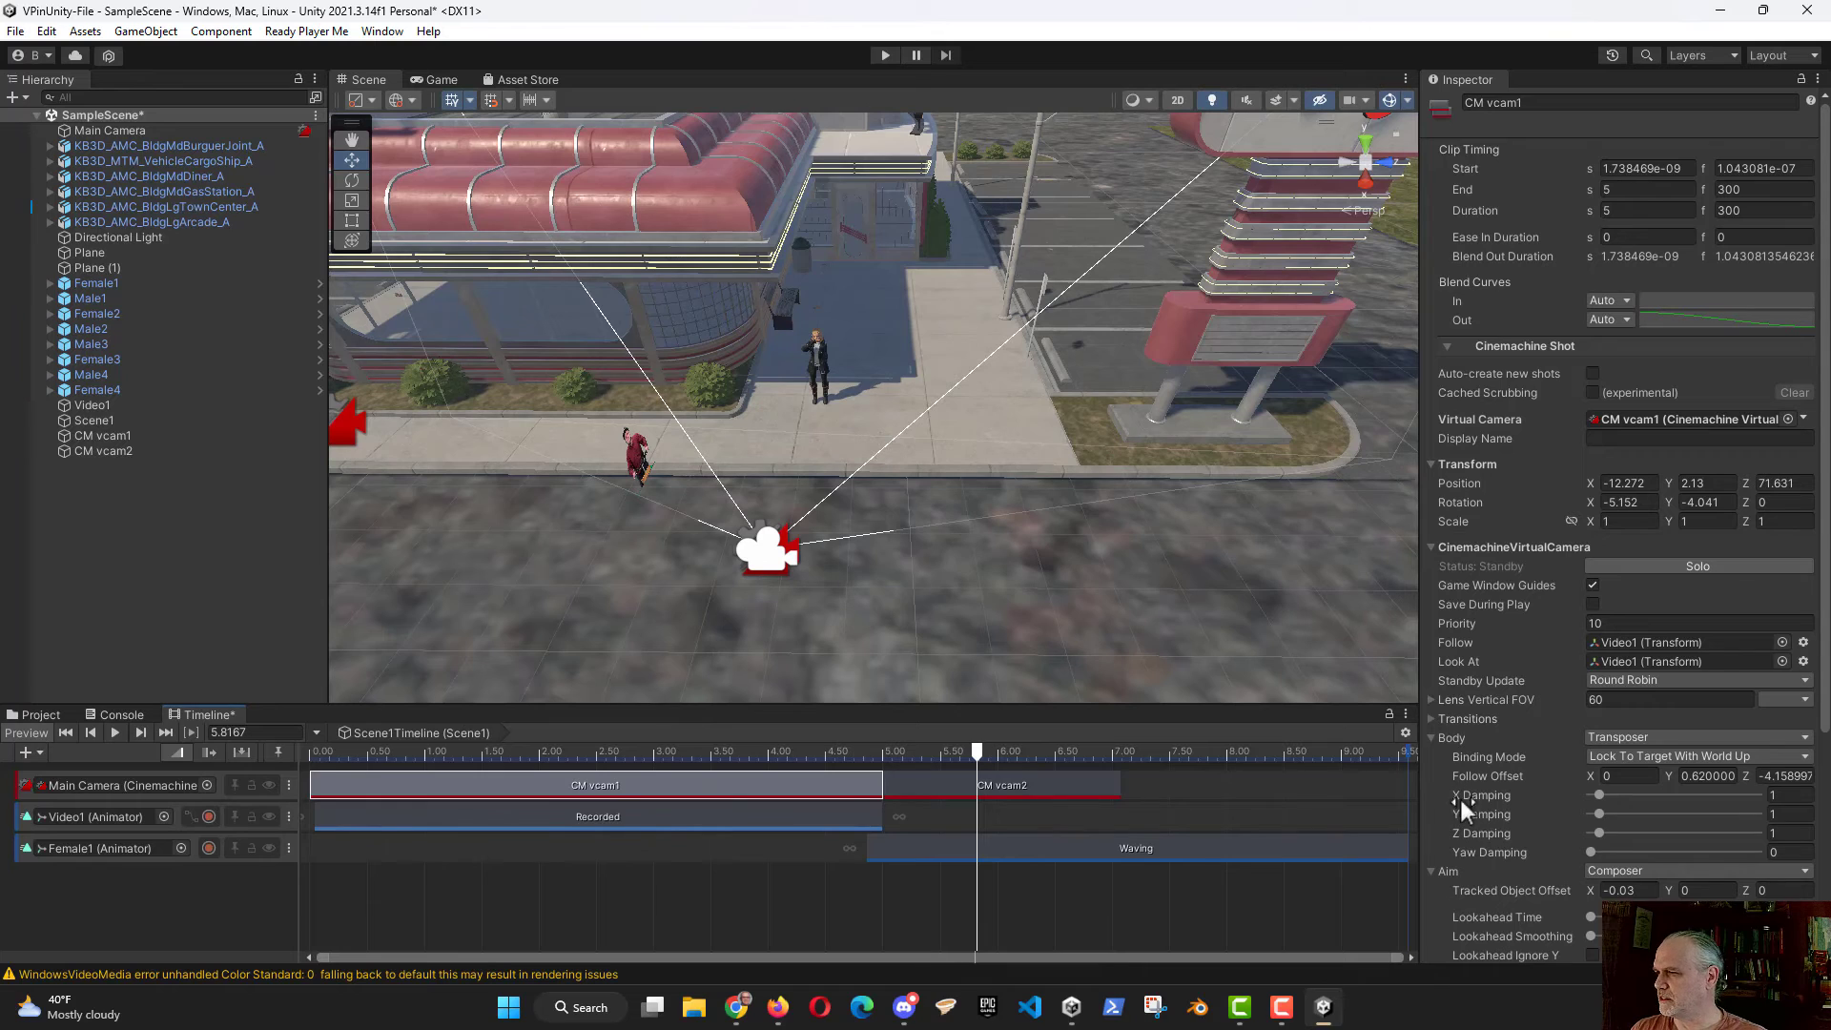
pyautogui.click(1429, 717)
pyautogui.click(1430, 722)
pyautogui.scroll(-6, 1467, 822)
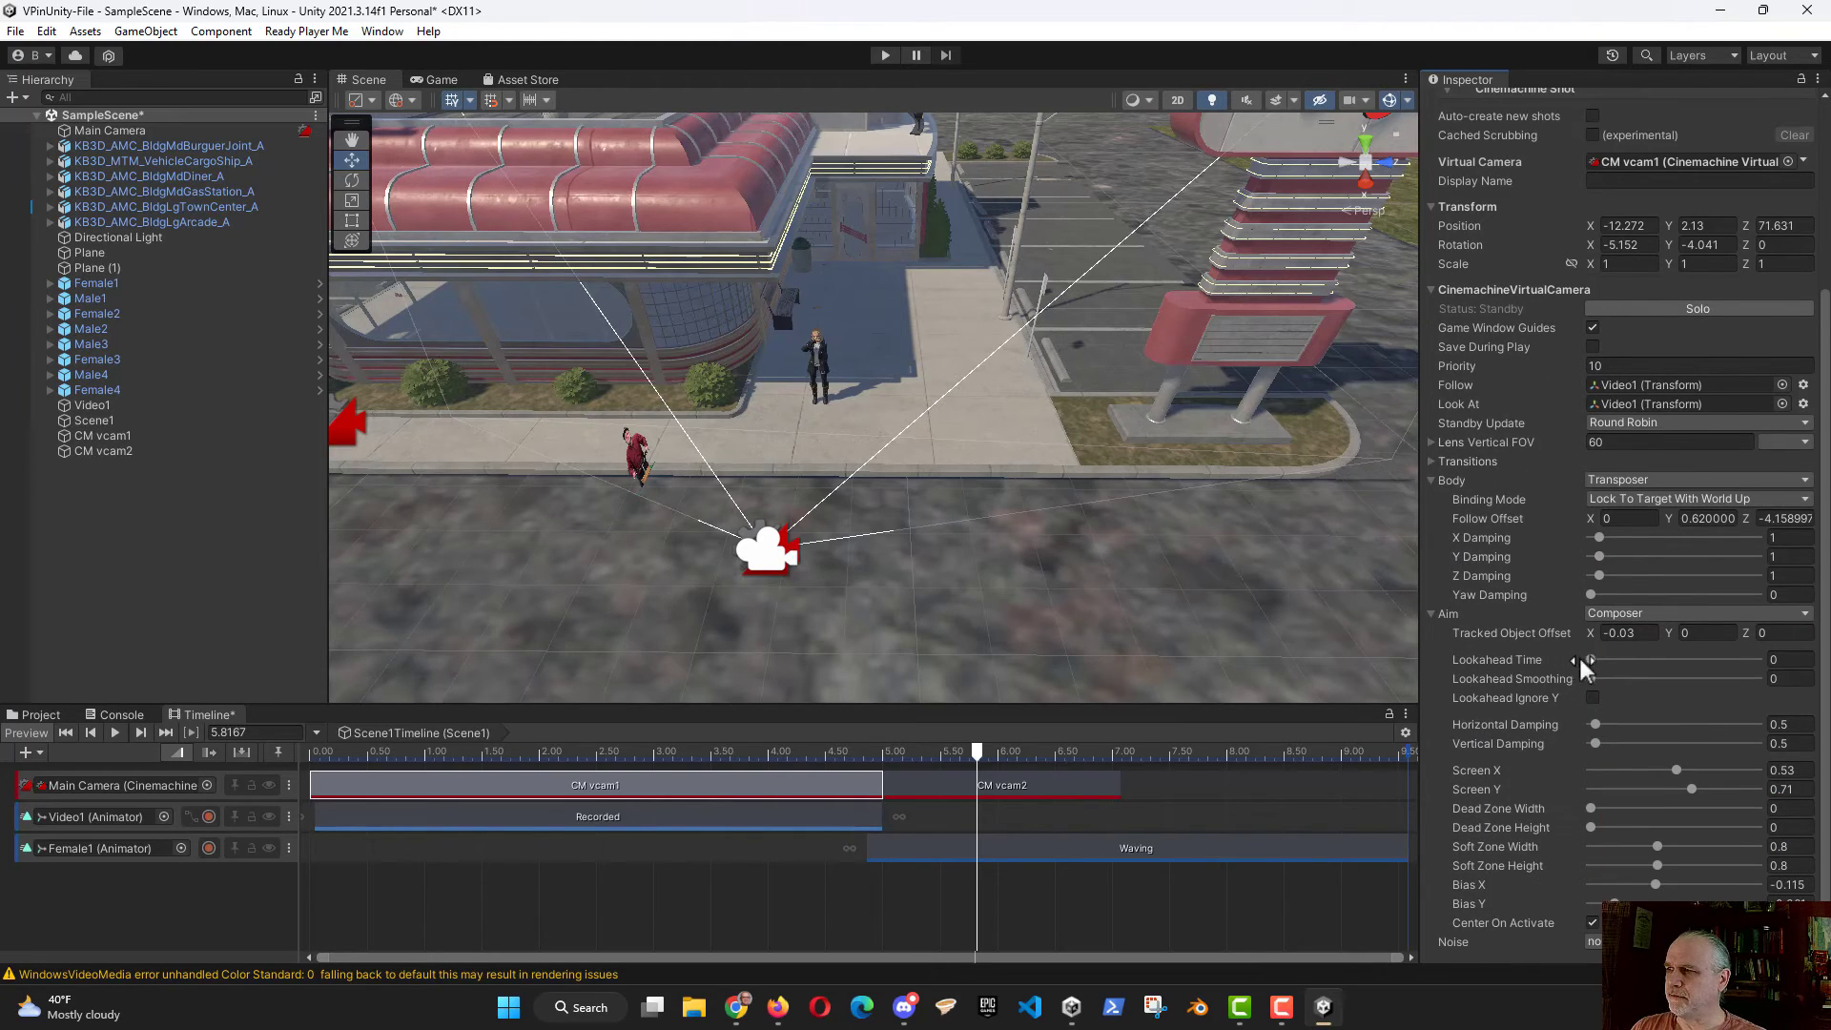
pyautogui.moveTo(1594, 660); pyautogui.dragTo(1665, 649)
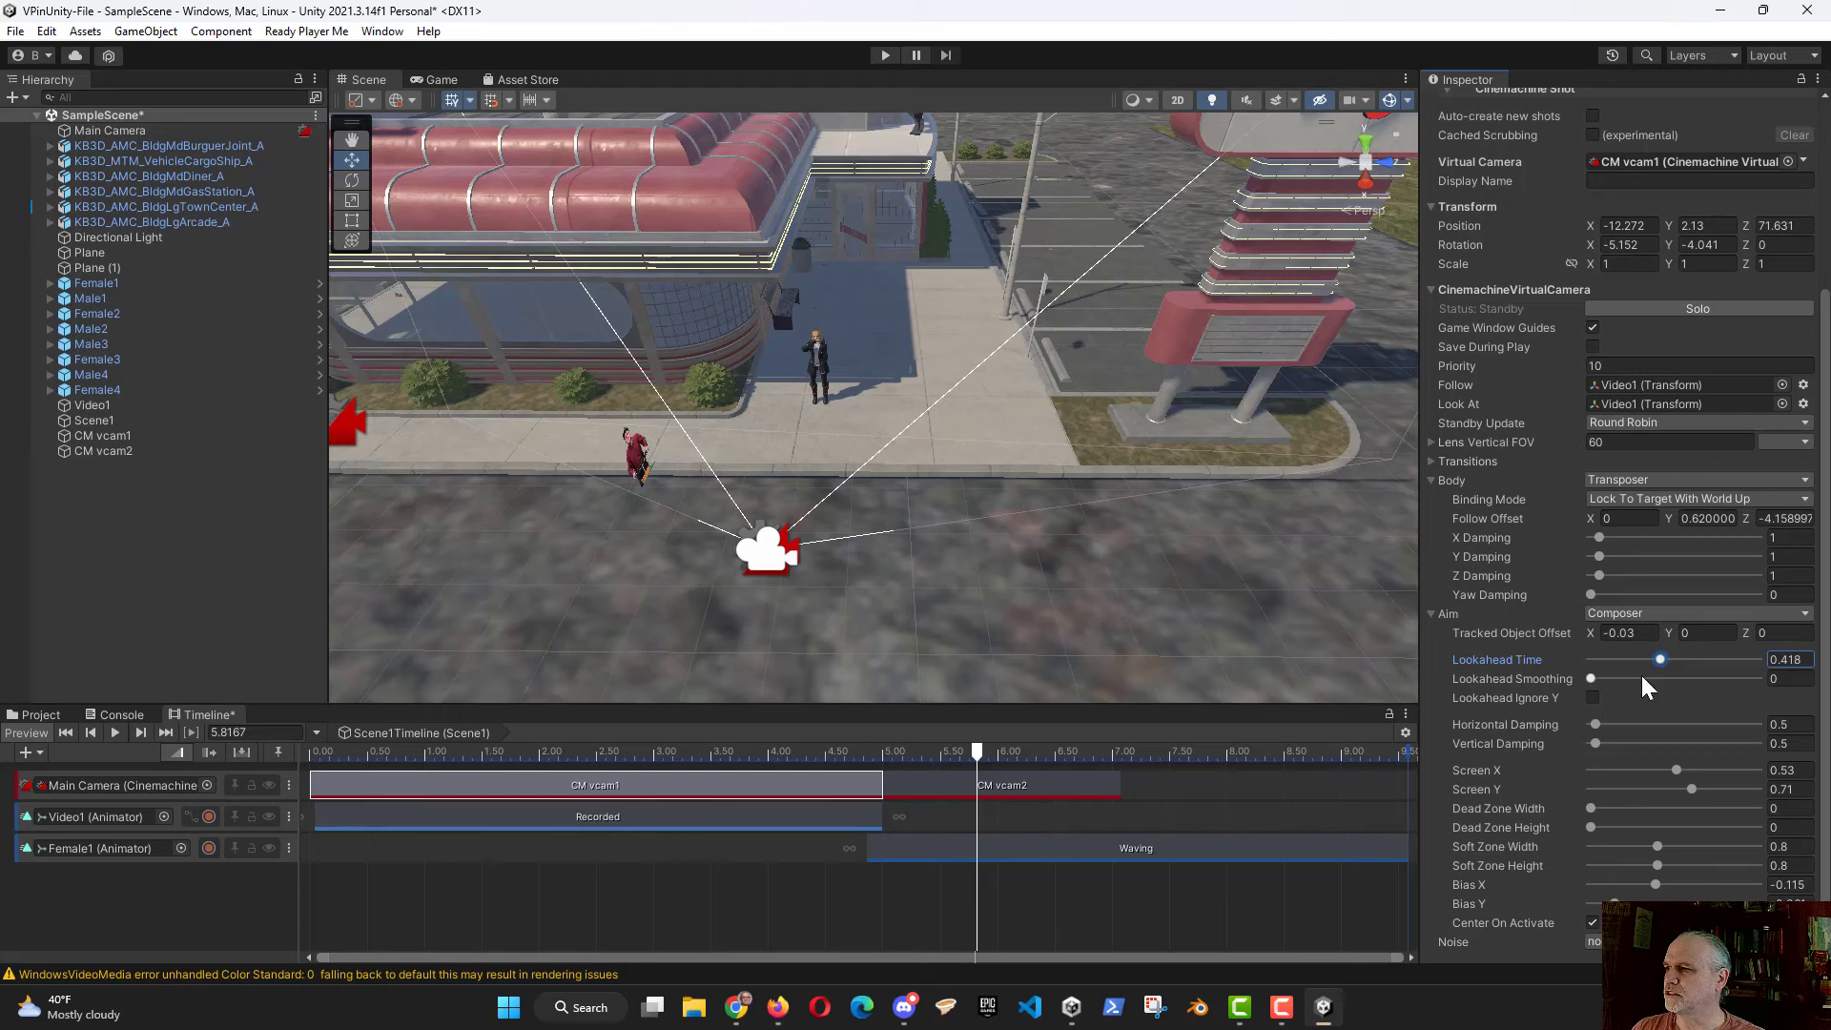
pyautogui.moveTo(1506, 701)
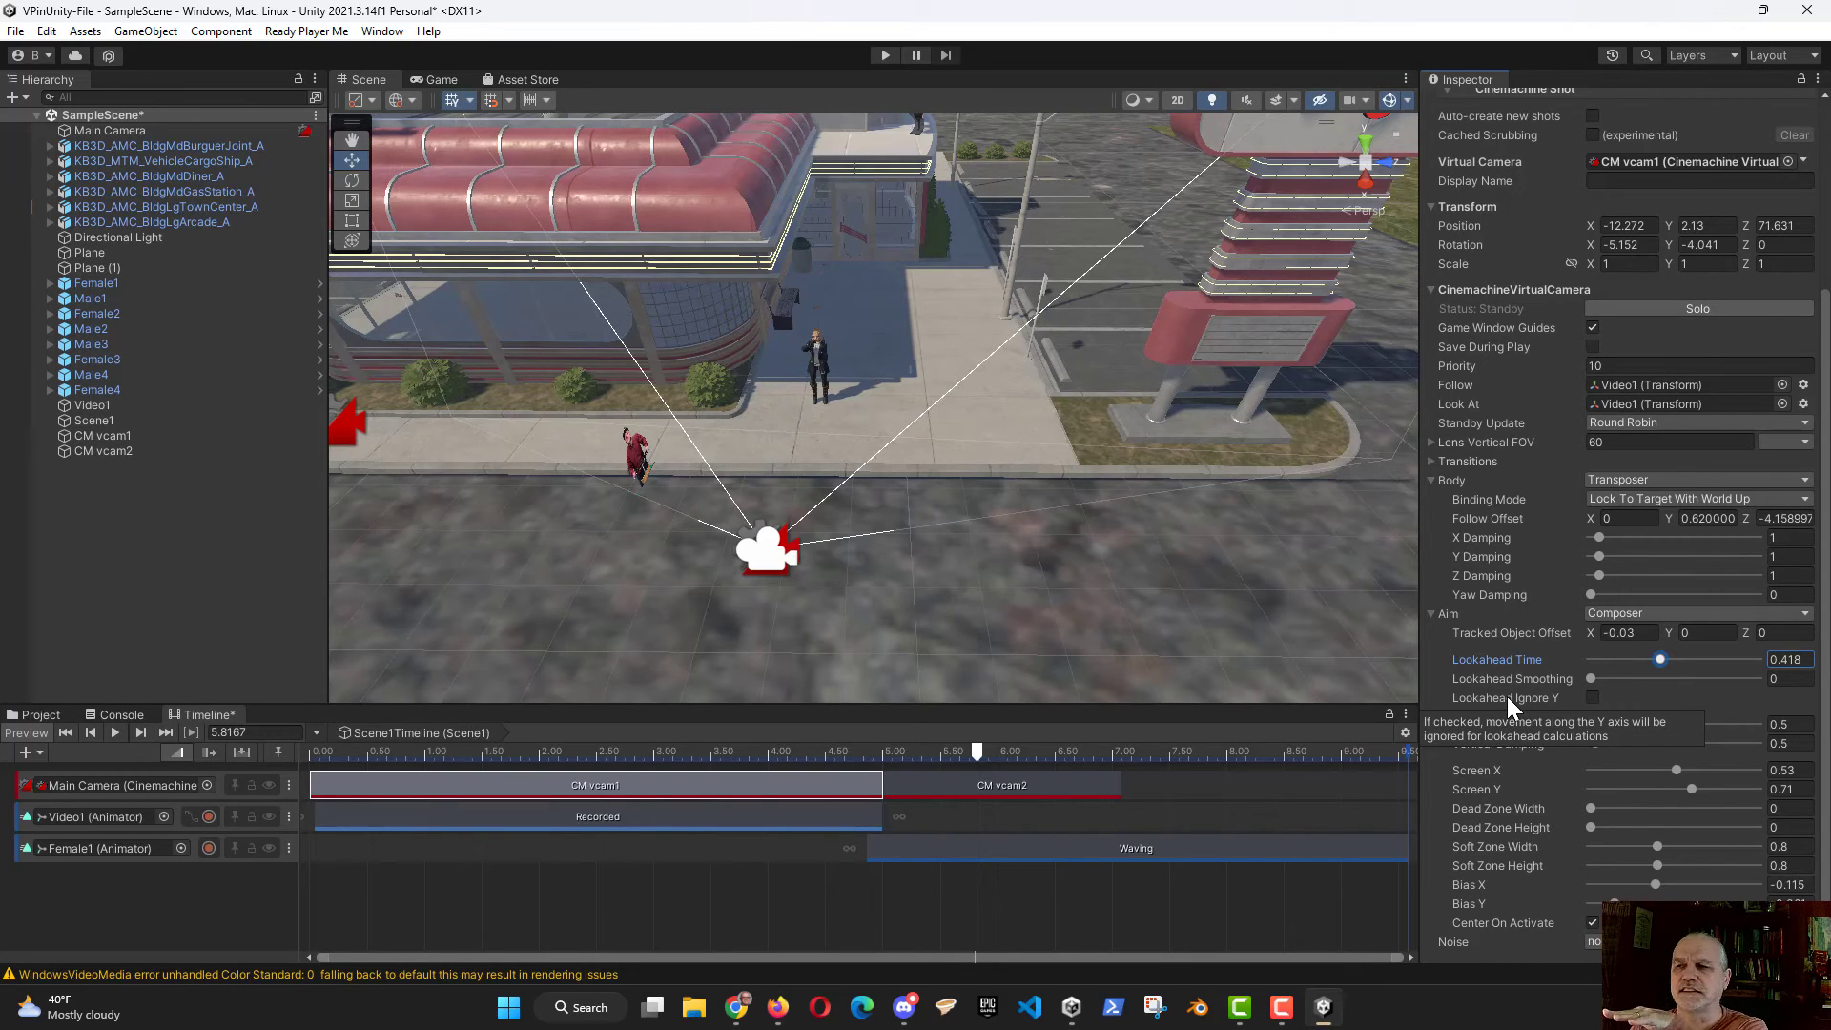
pyautogui.click(1593, 697)
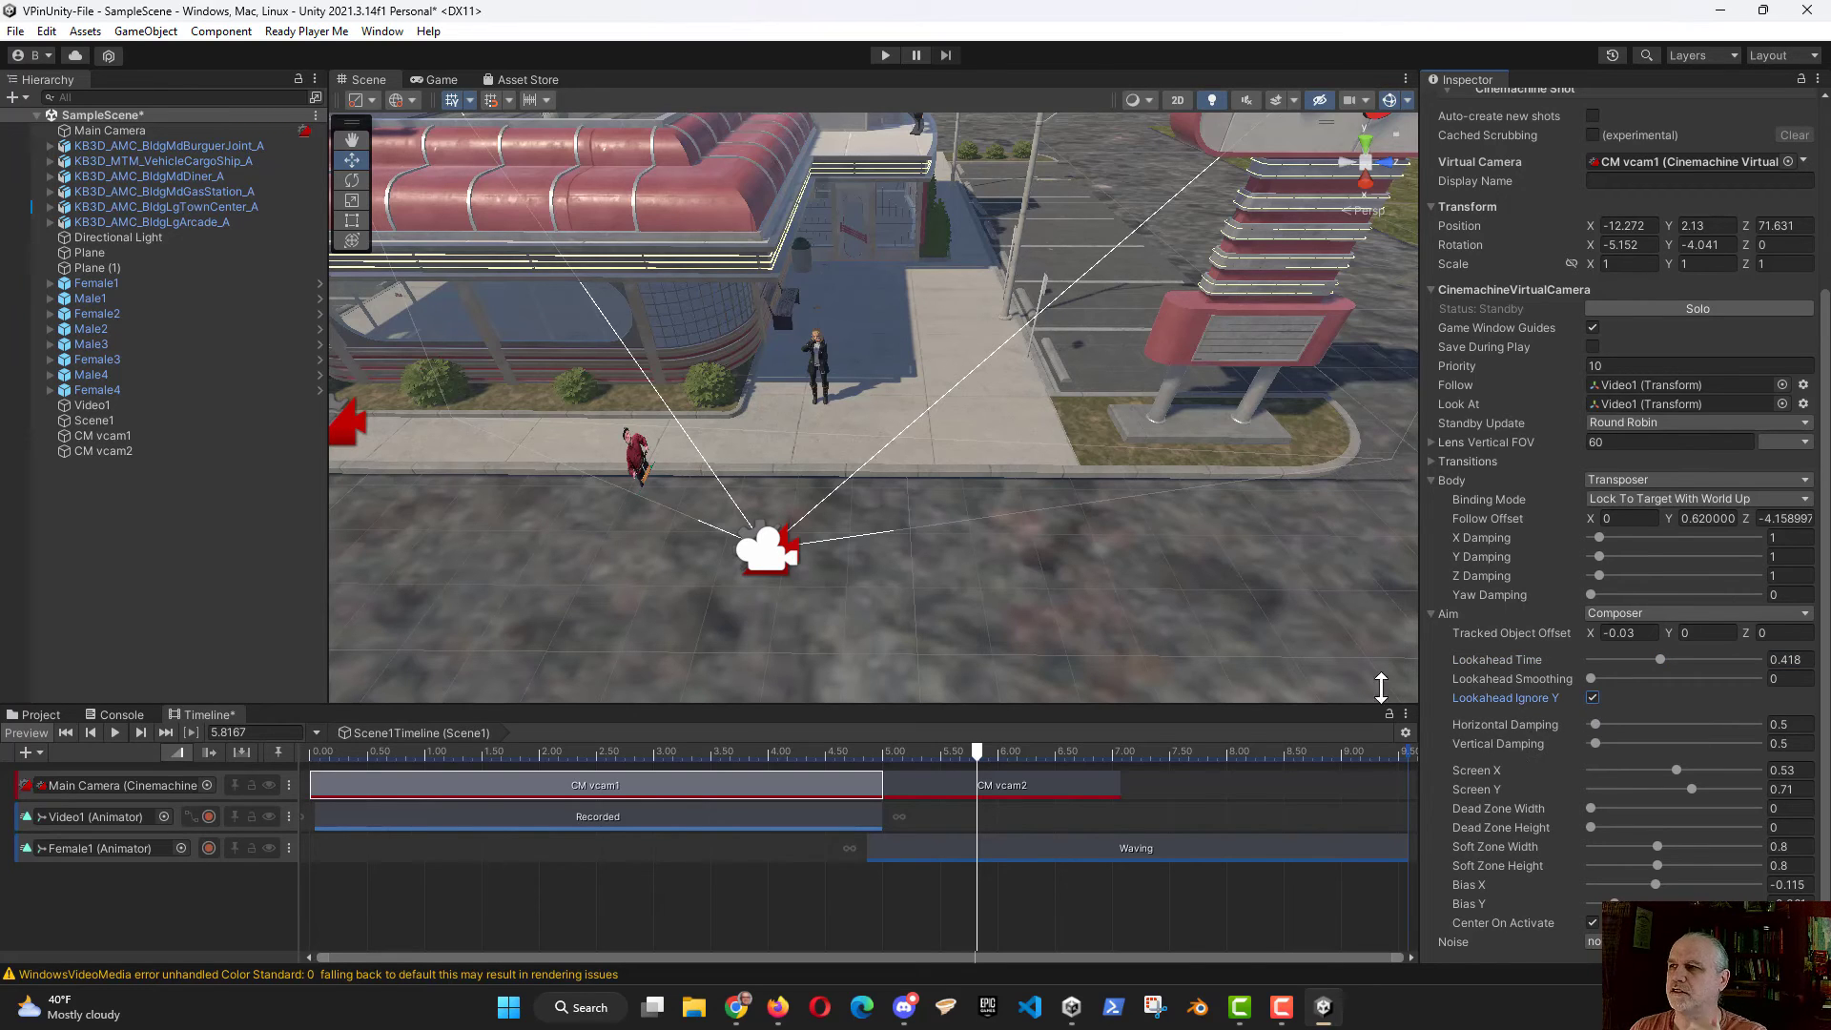
# Step: Set the CM vcam2 shot's Body to Do nothing and scrub the playhead back to about 1.87 seconds
pyautogui.click(967, 776)
pyautogui.click(1009, 751)
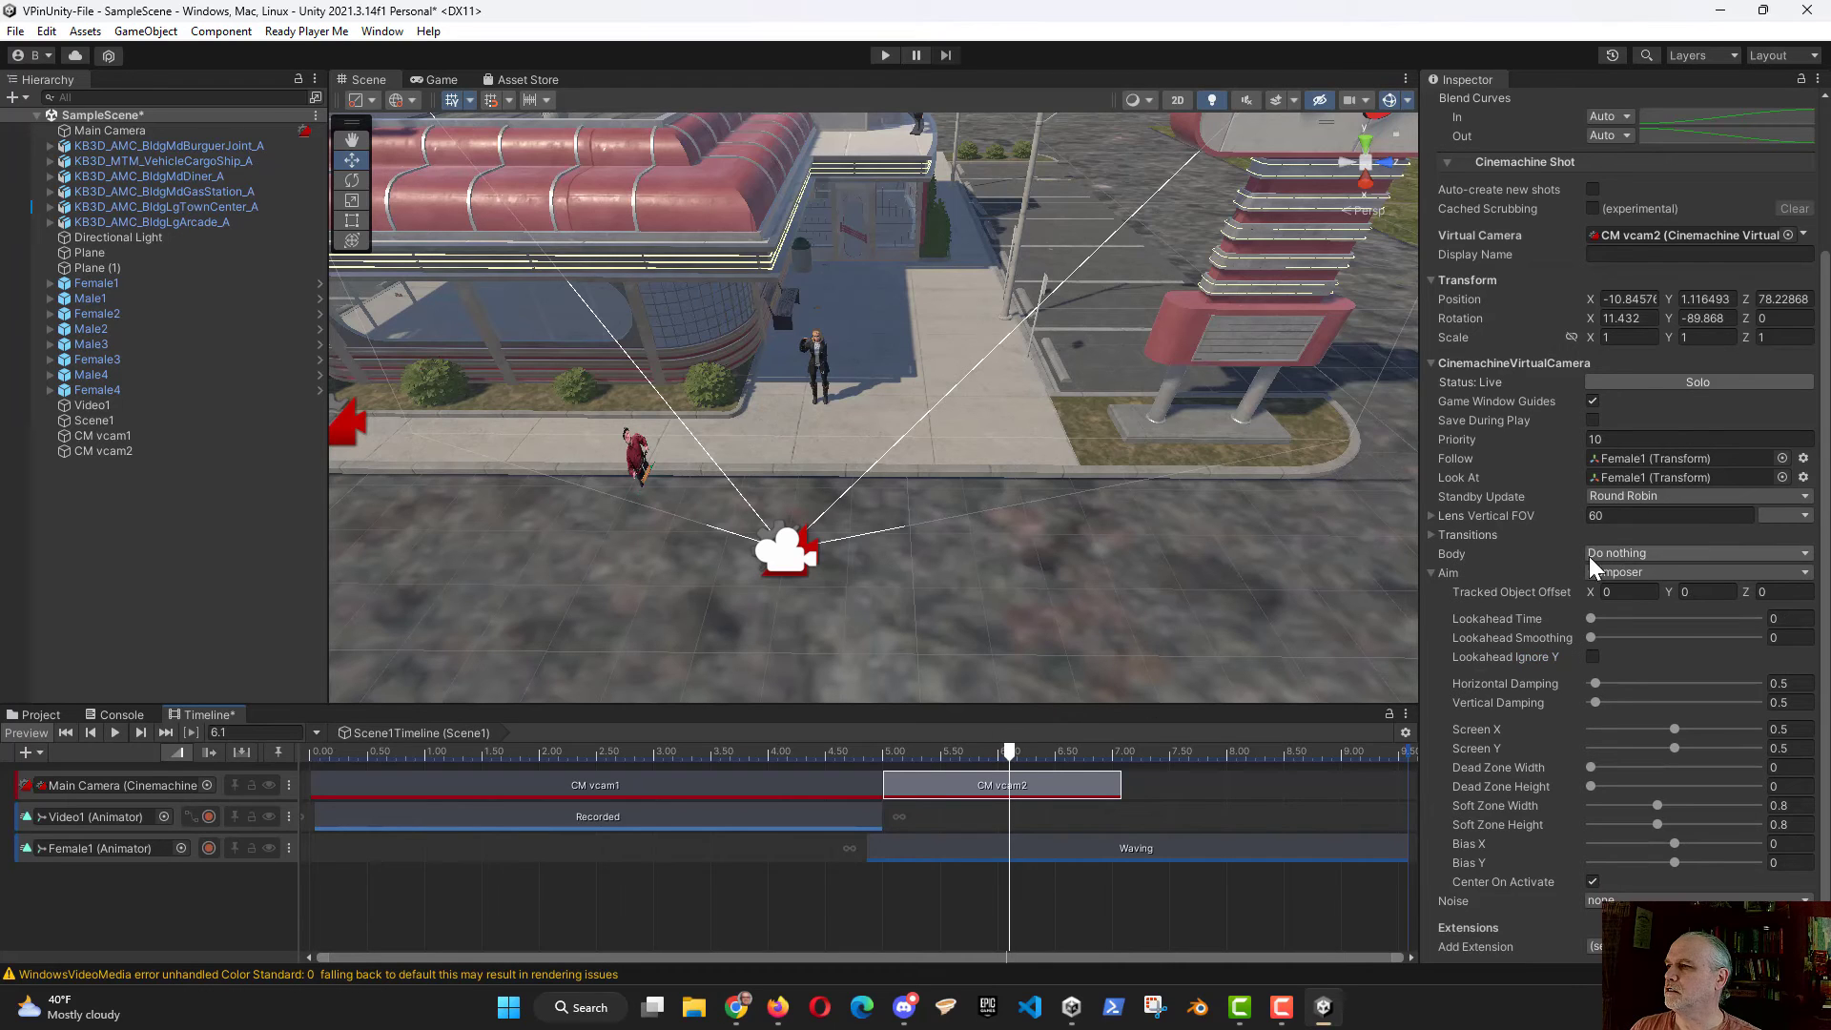
pyautogui.click(1805, 554)
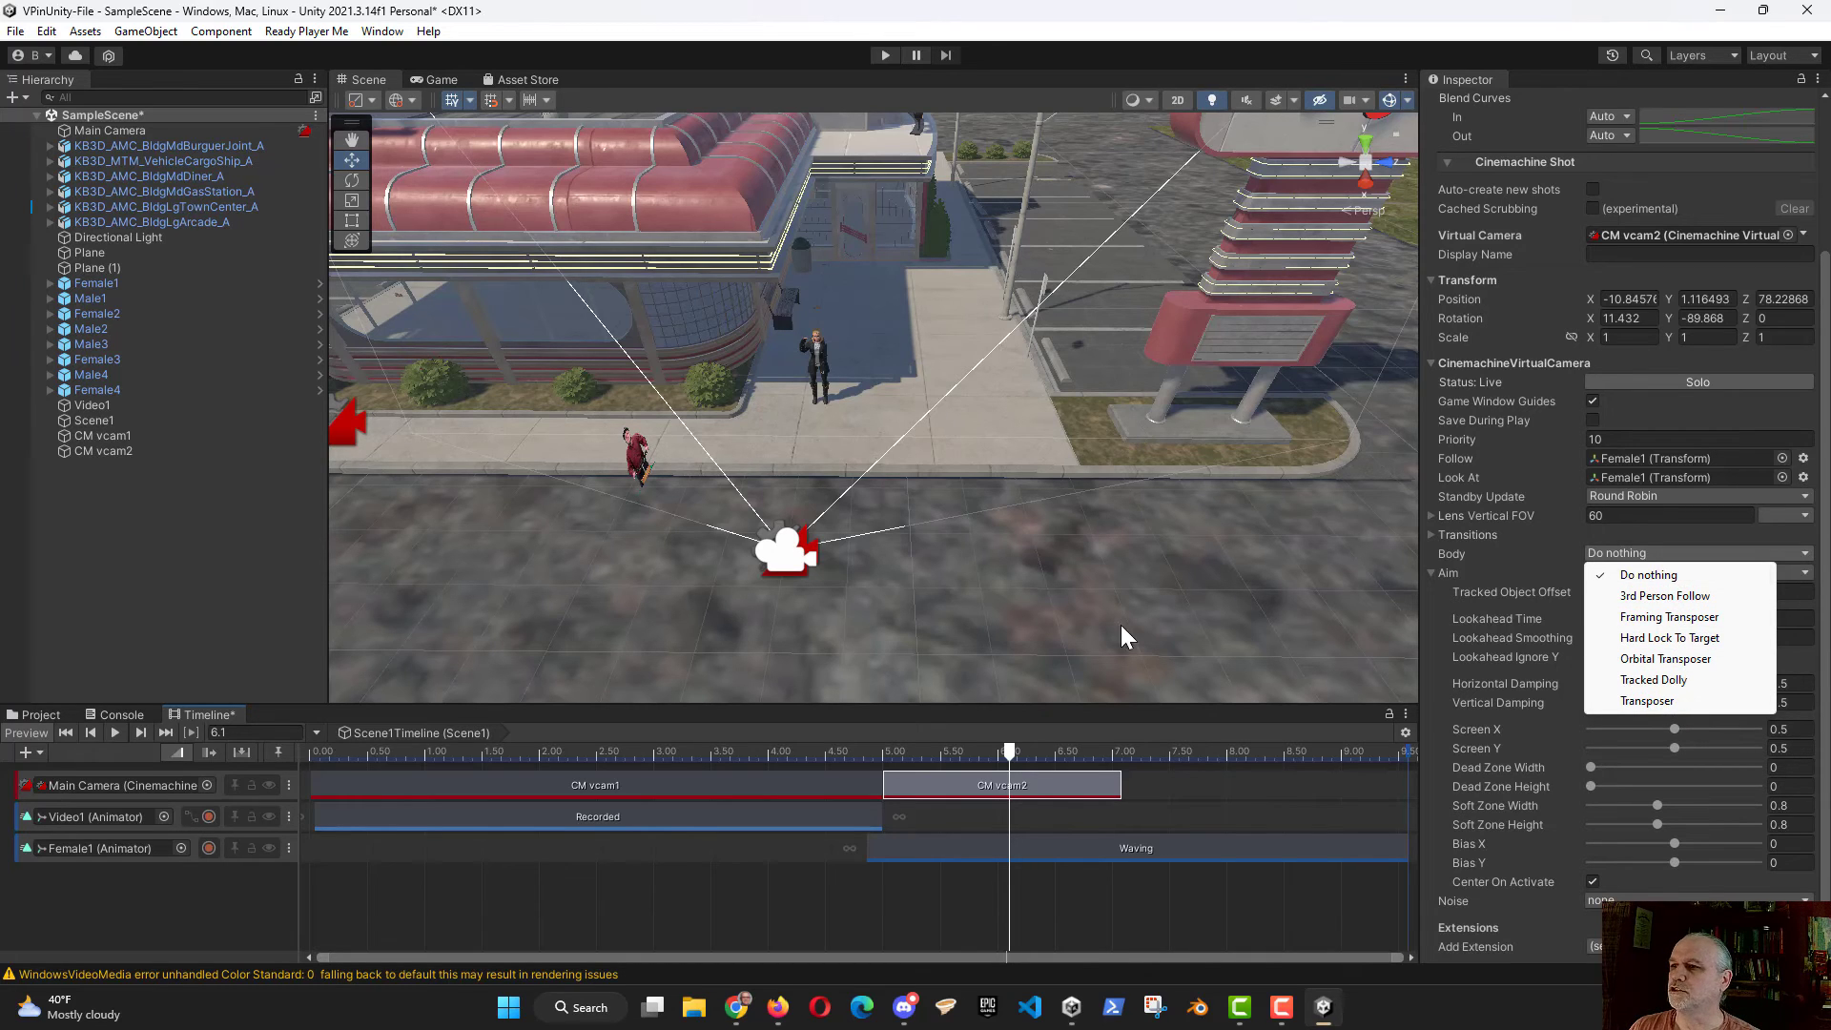
pyautogui.click(1011, 741)
pyautogui.moveTo(1010, 747); pyautogui.dragTo(525, 731)
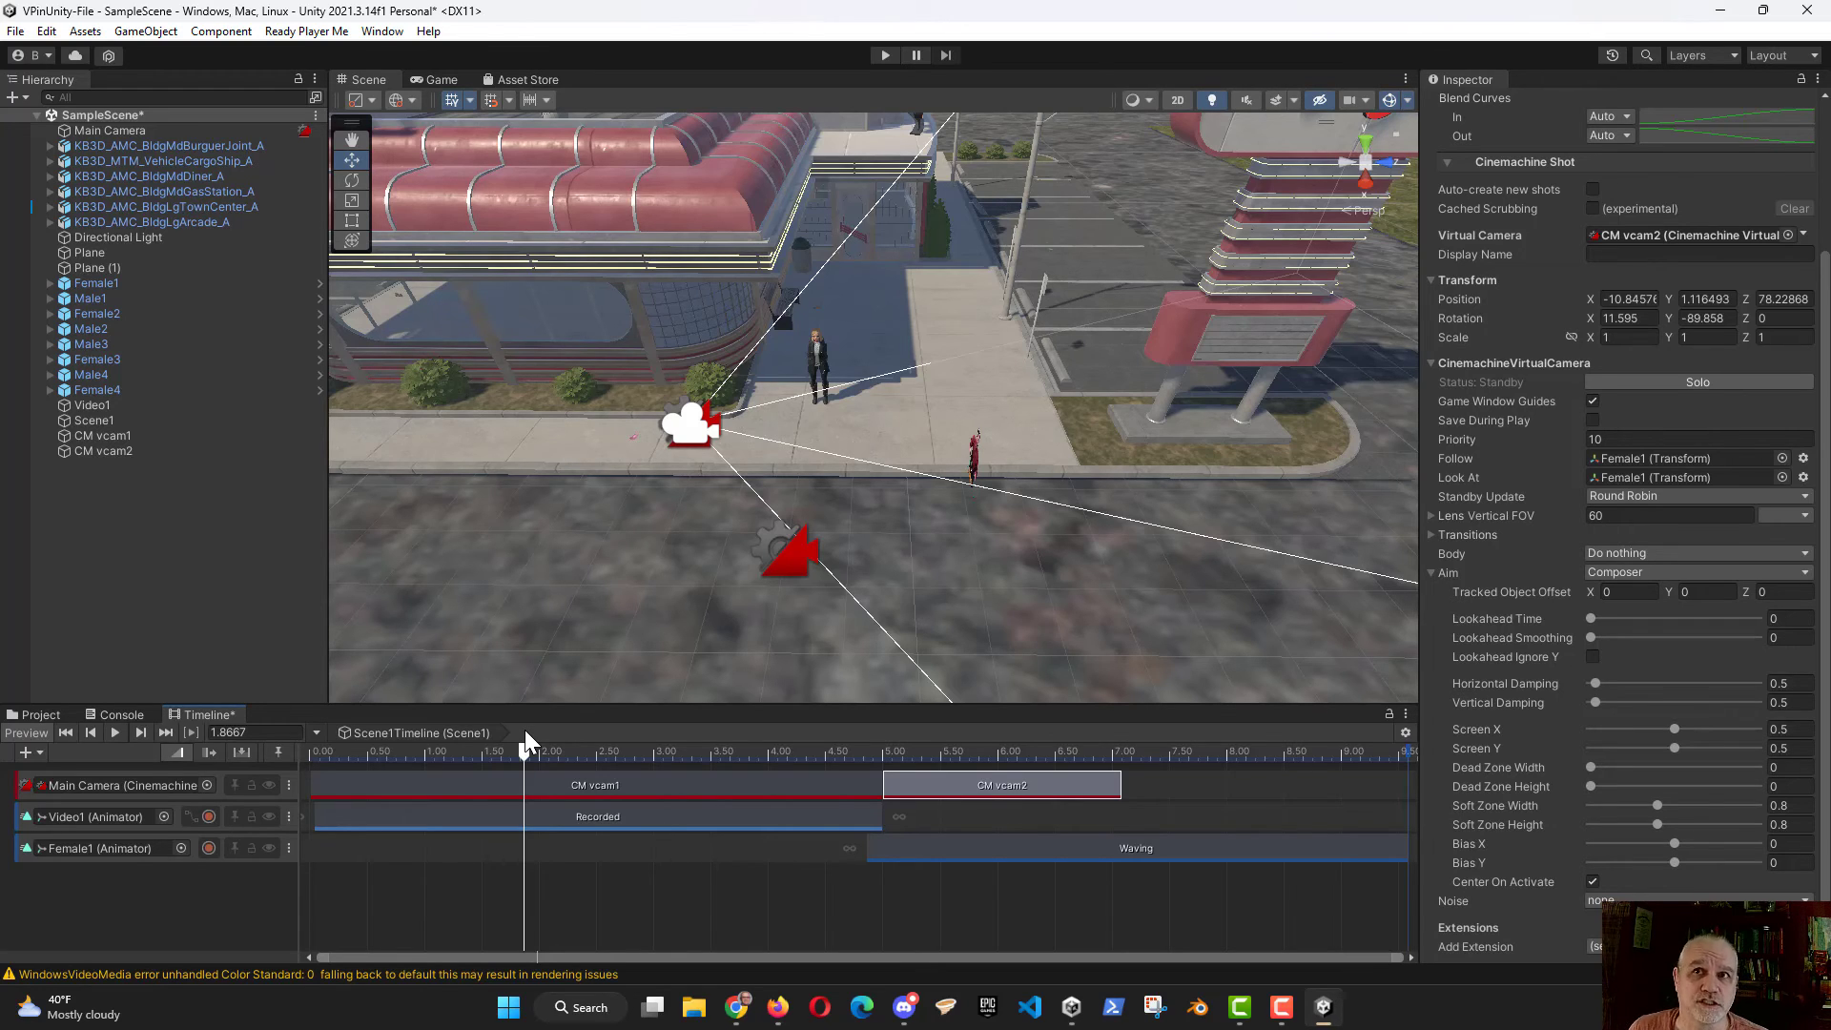
# Step: Open the Recorder window over the Scene view and choose Film (24) as its target FPS
pyautogui.click(382, 32)
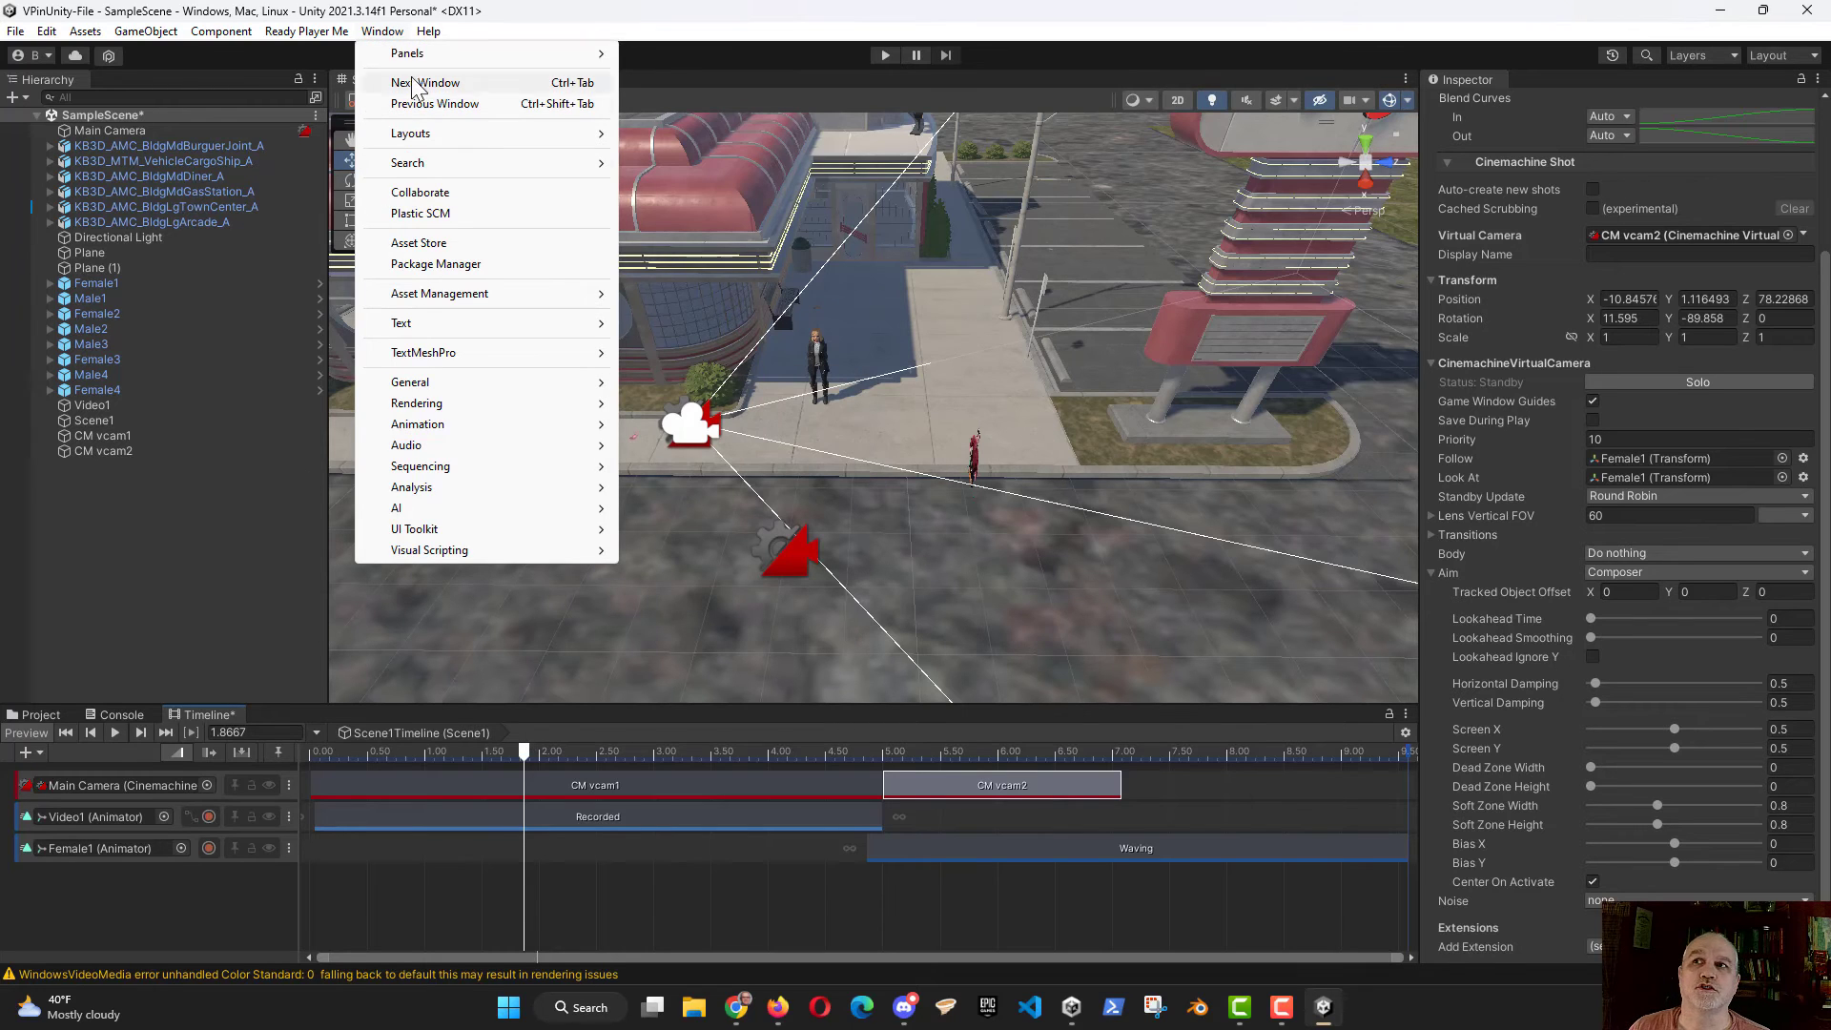
pyautogui.moveTo(444, 382)
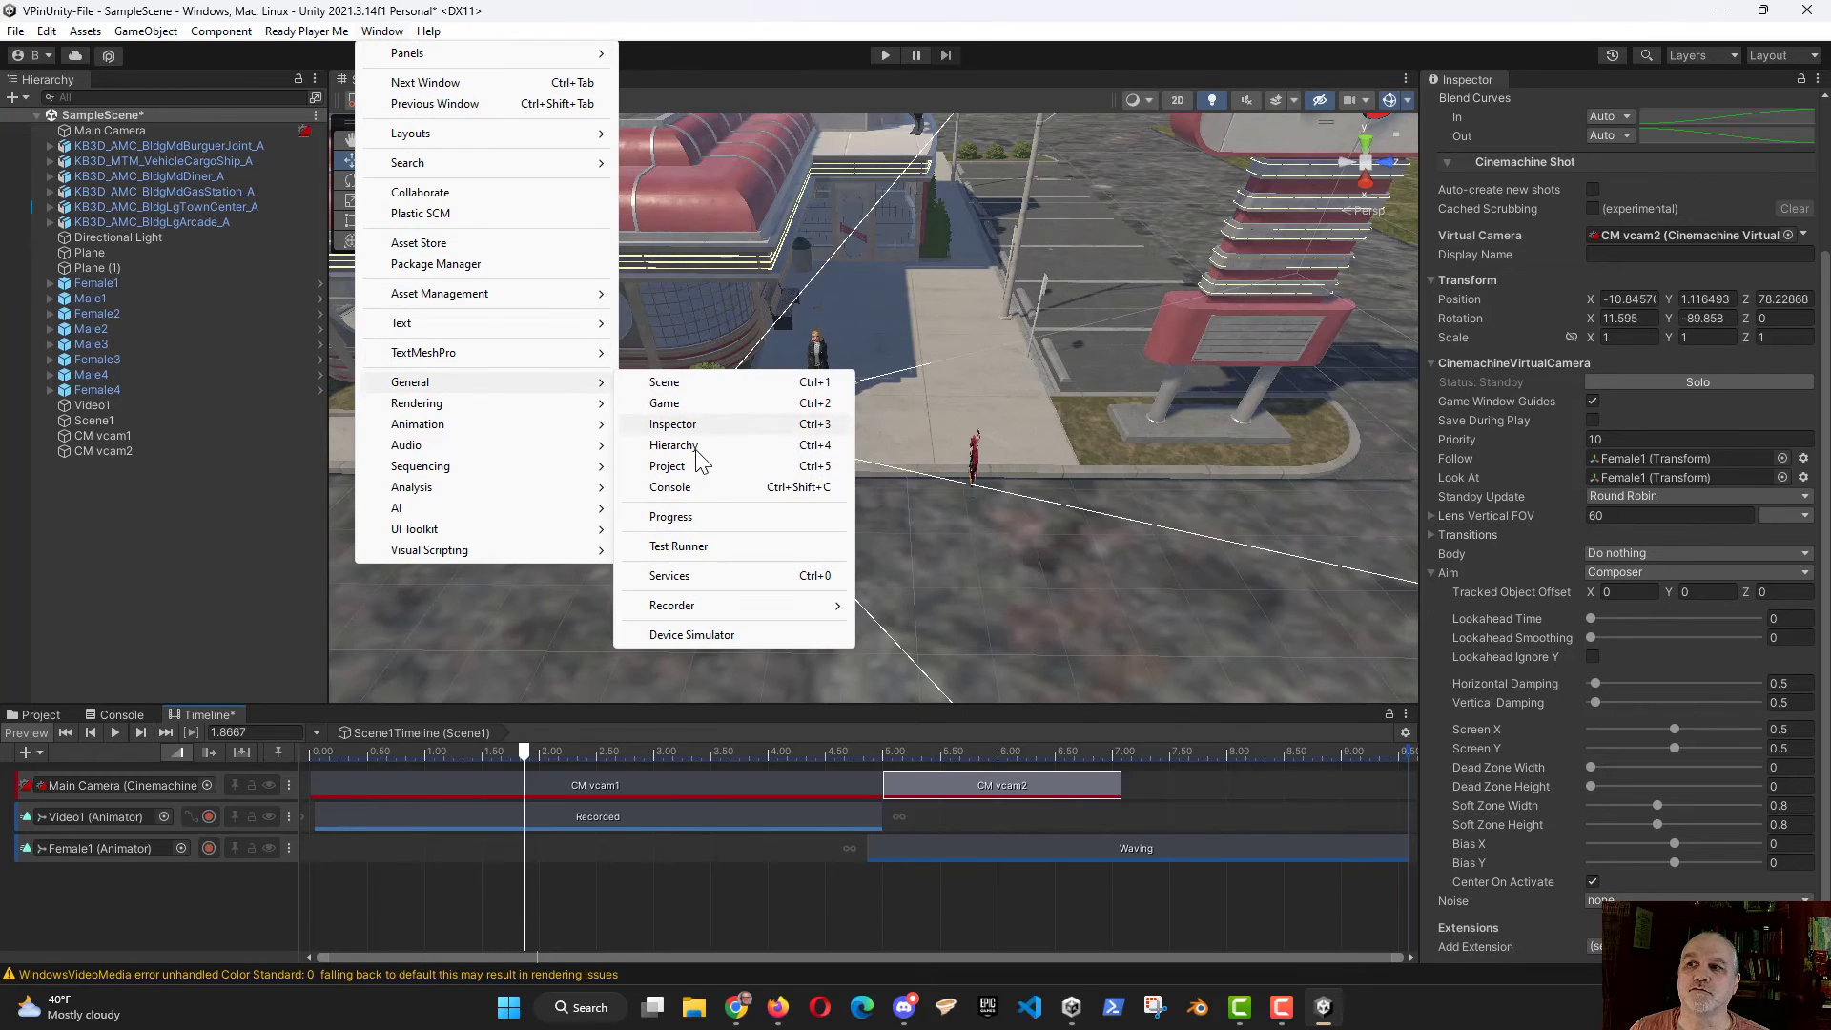
pyautogui.moveTo(687, 605)
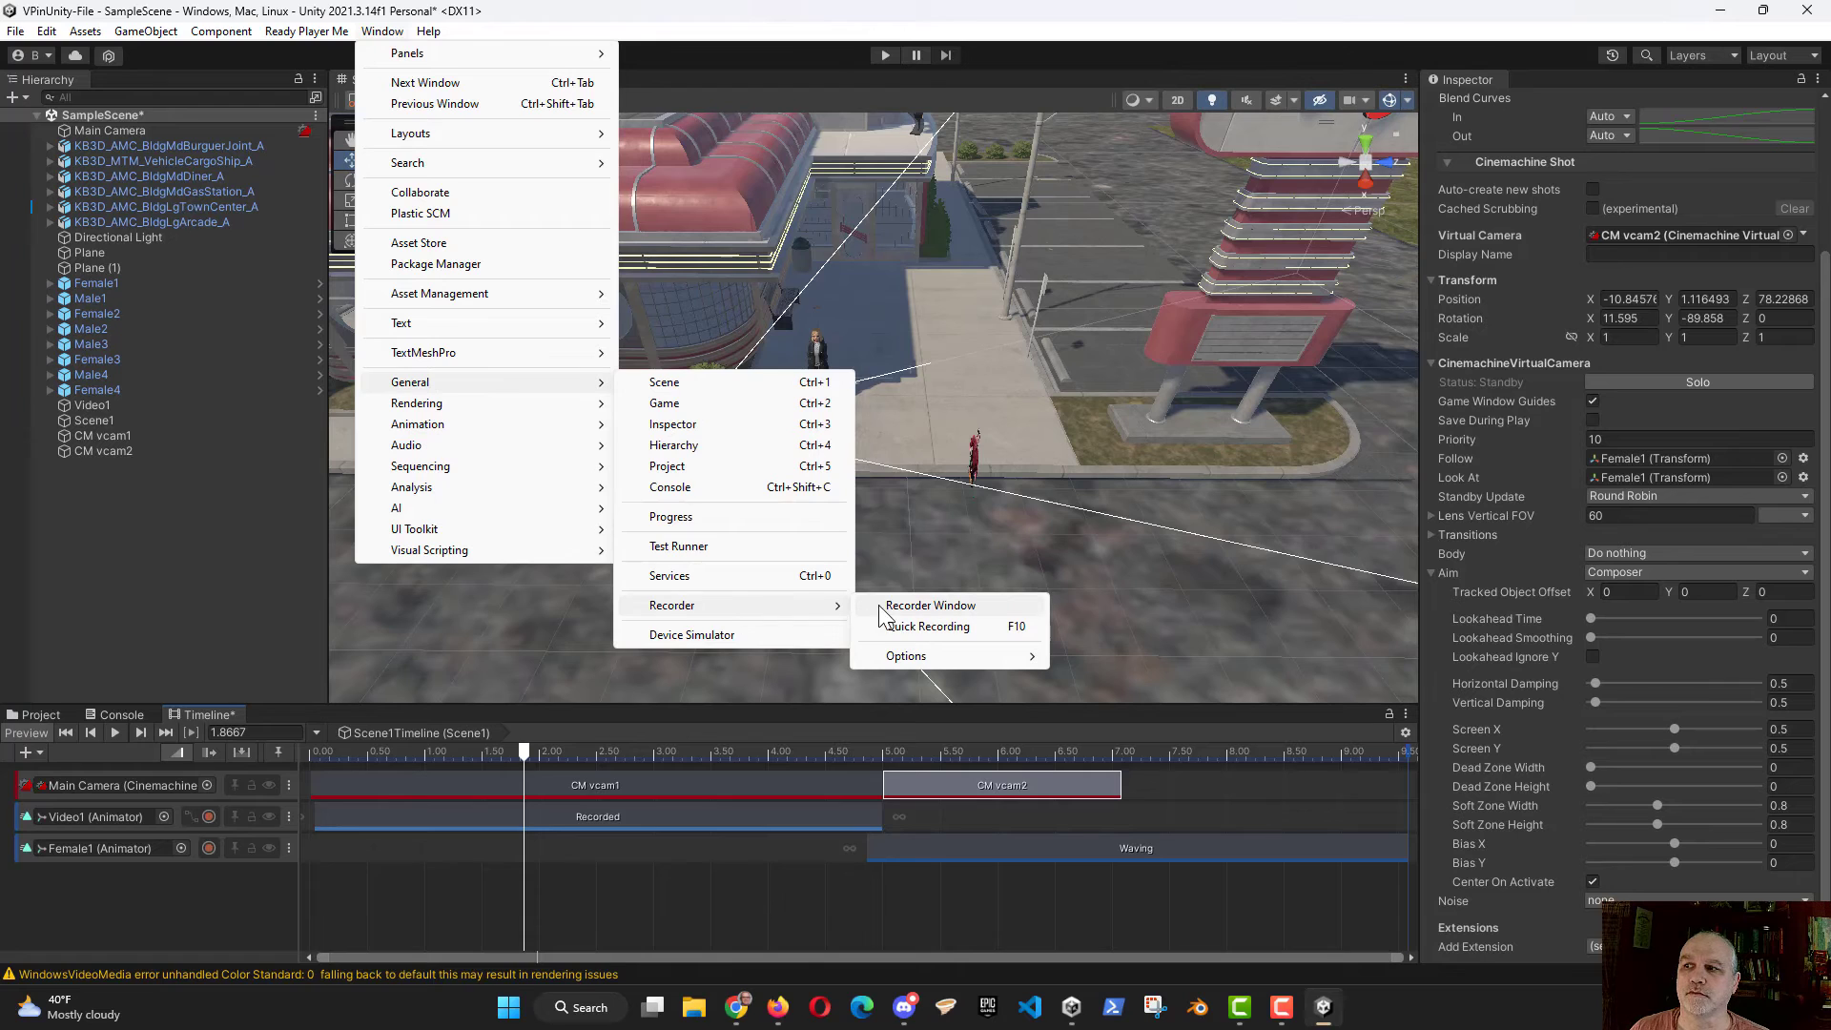
pyautogui.click(903, 608)
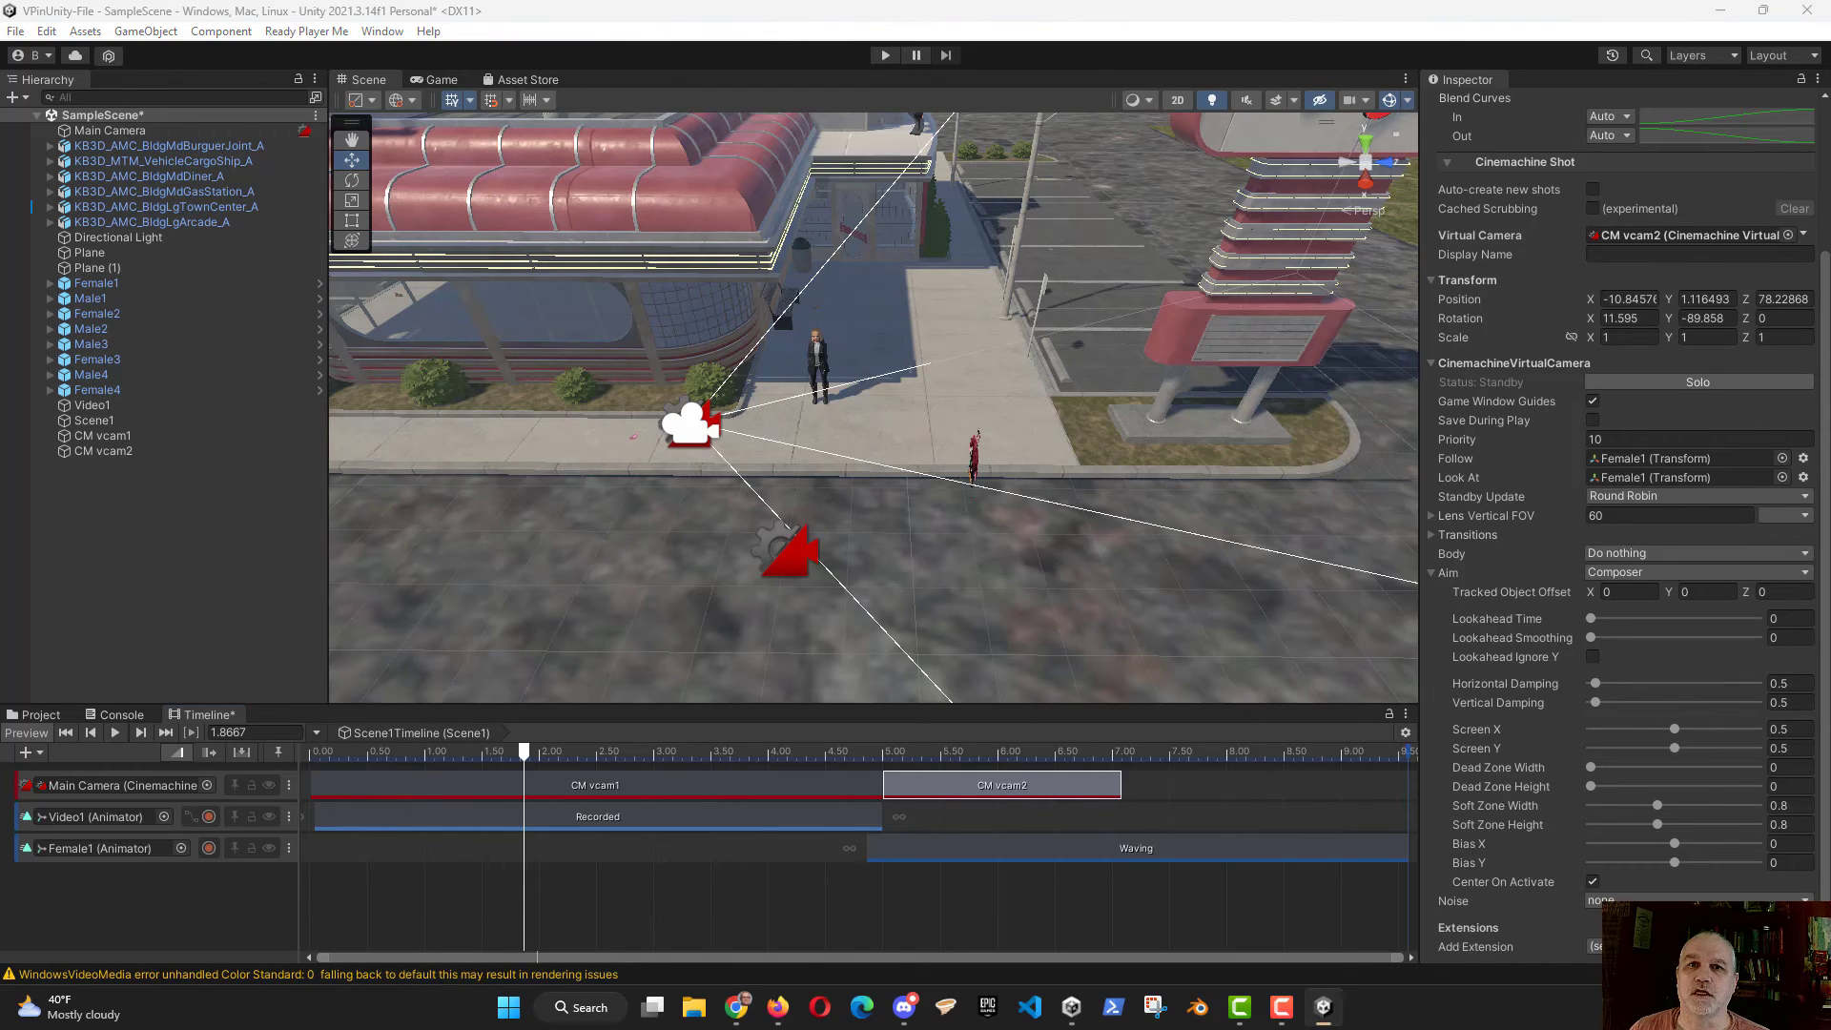
pyautogui.moveTo(401, 169); pyautogui.dragTo(493, 200)
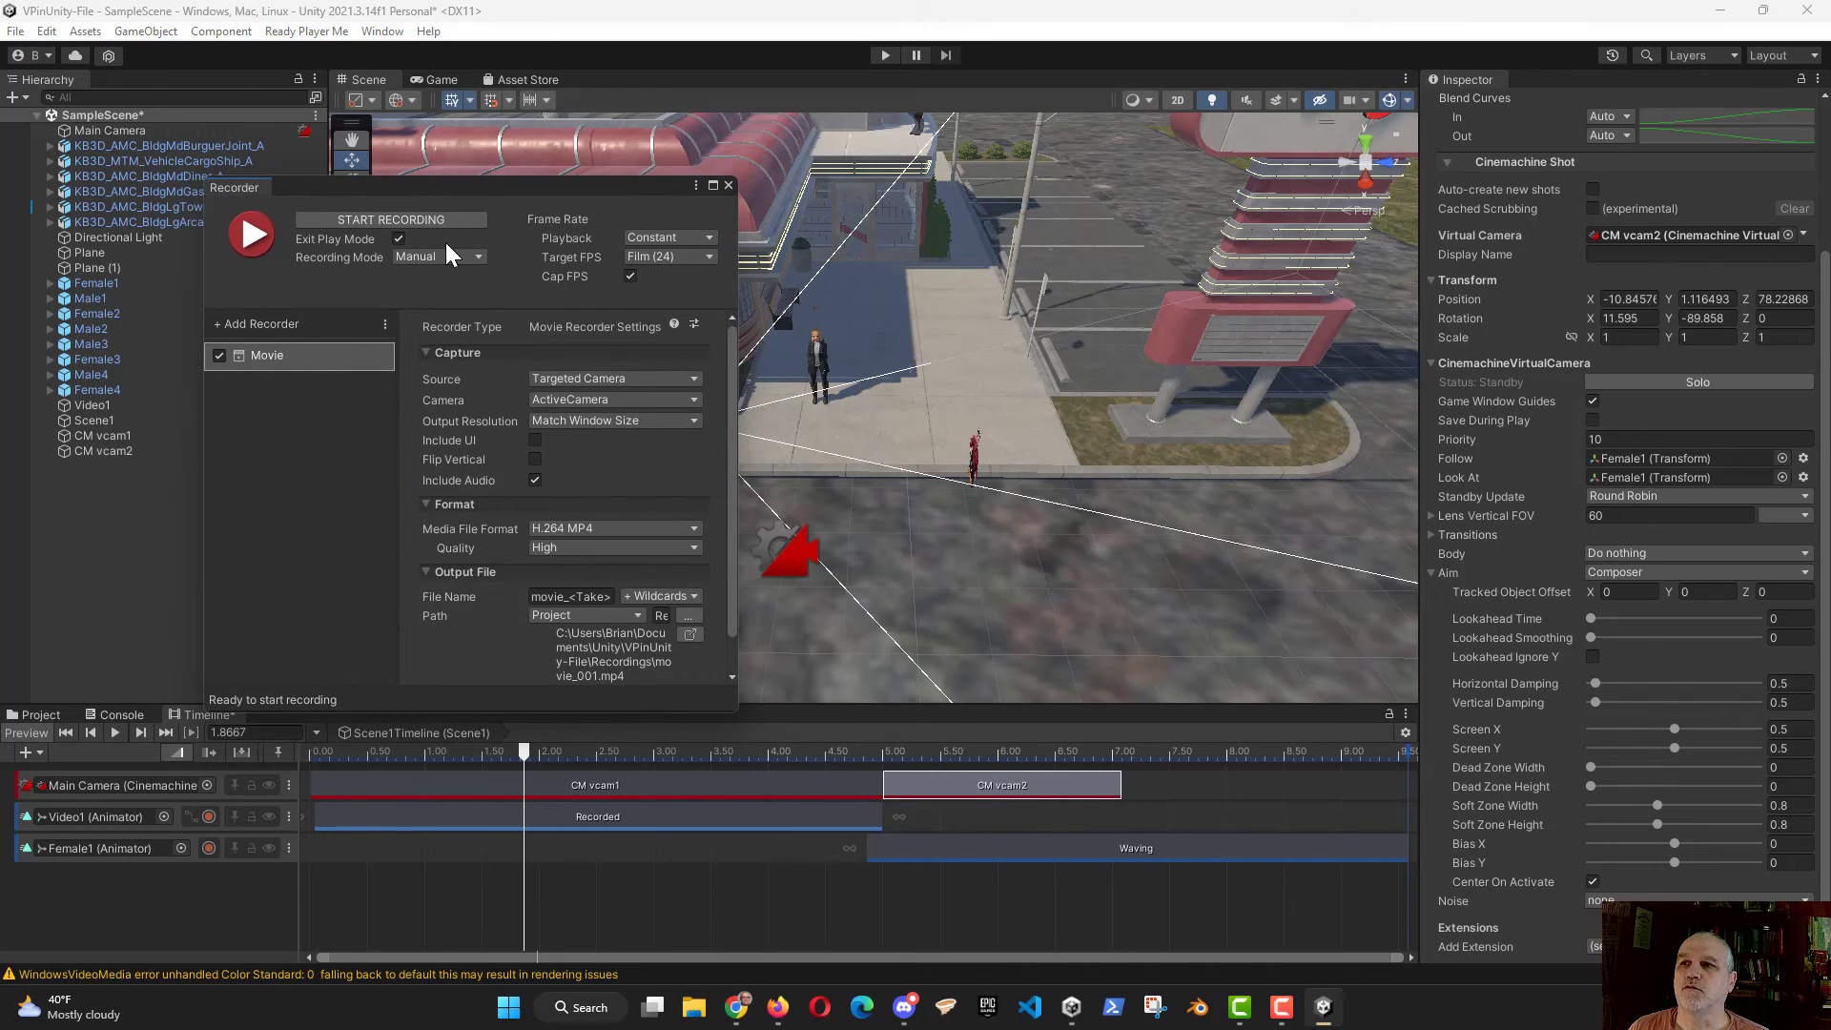
pyautogui.click(708, 256)
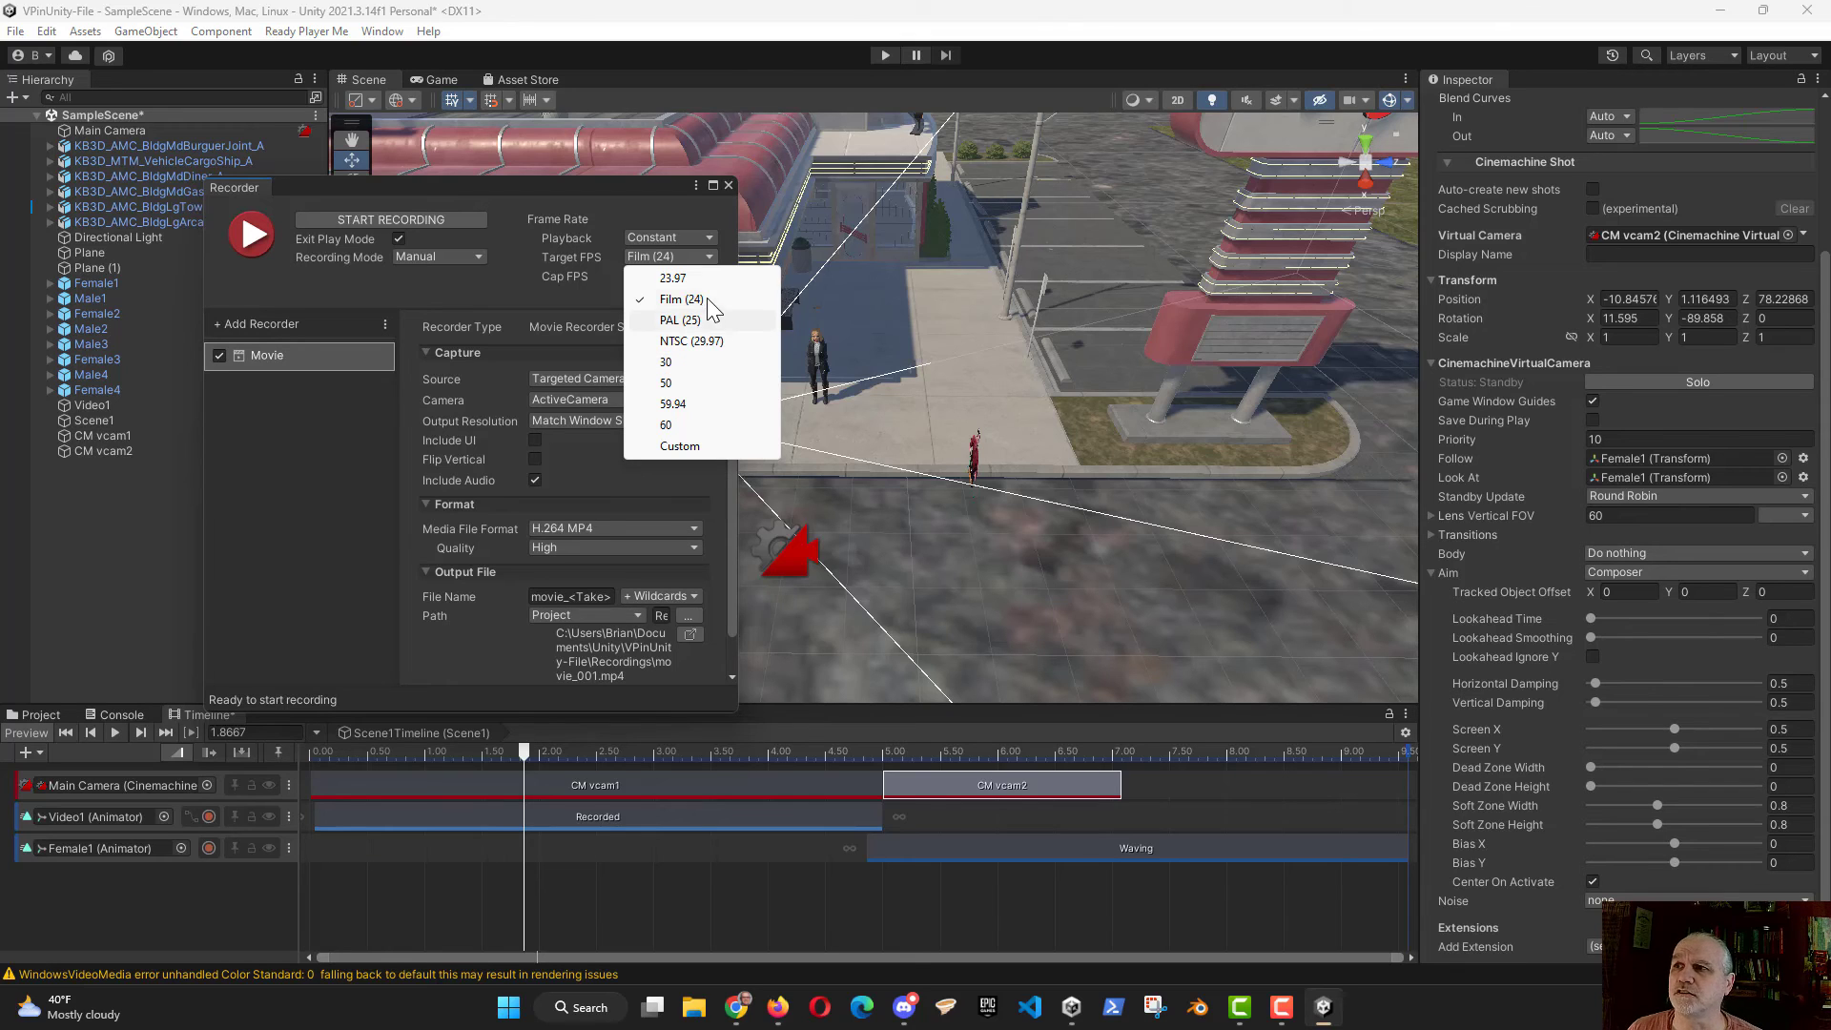
pyautogui.click(681, 299)
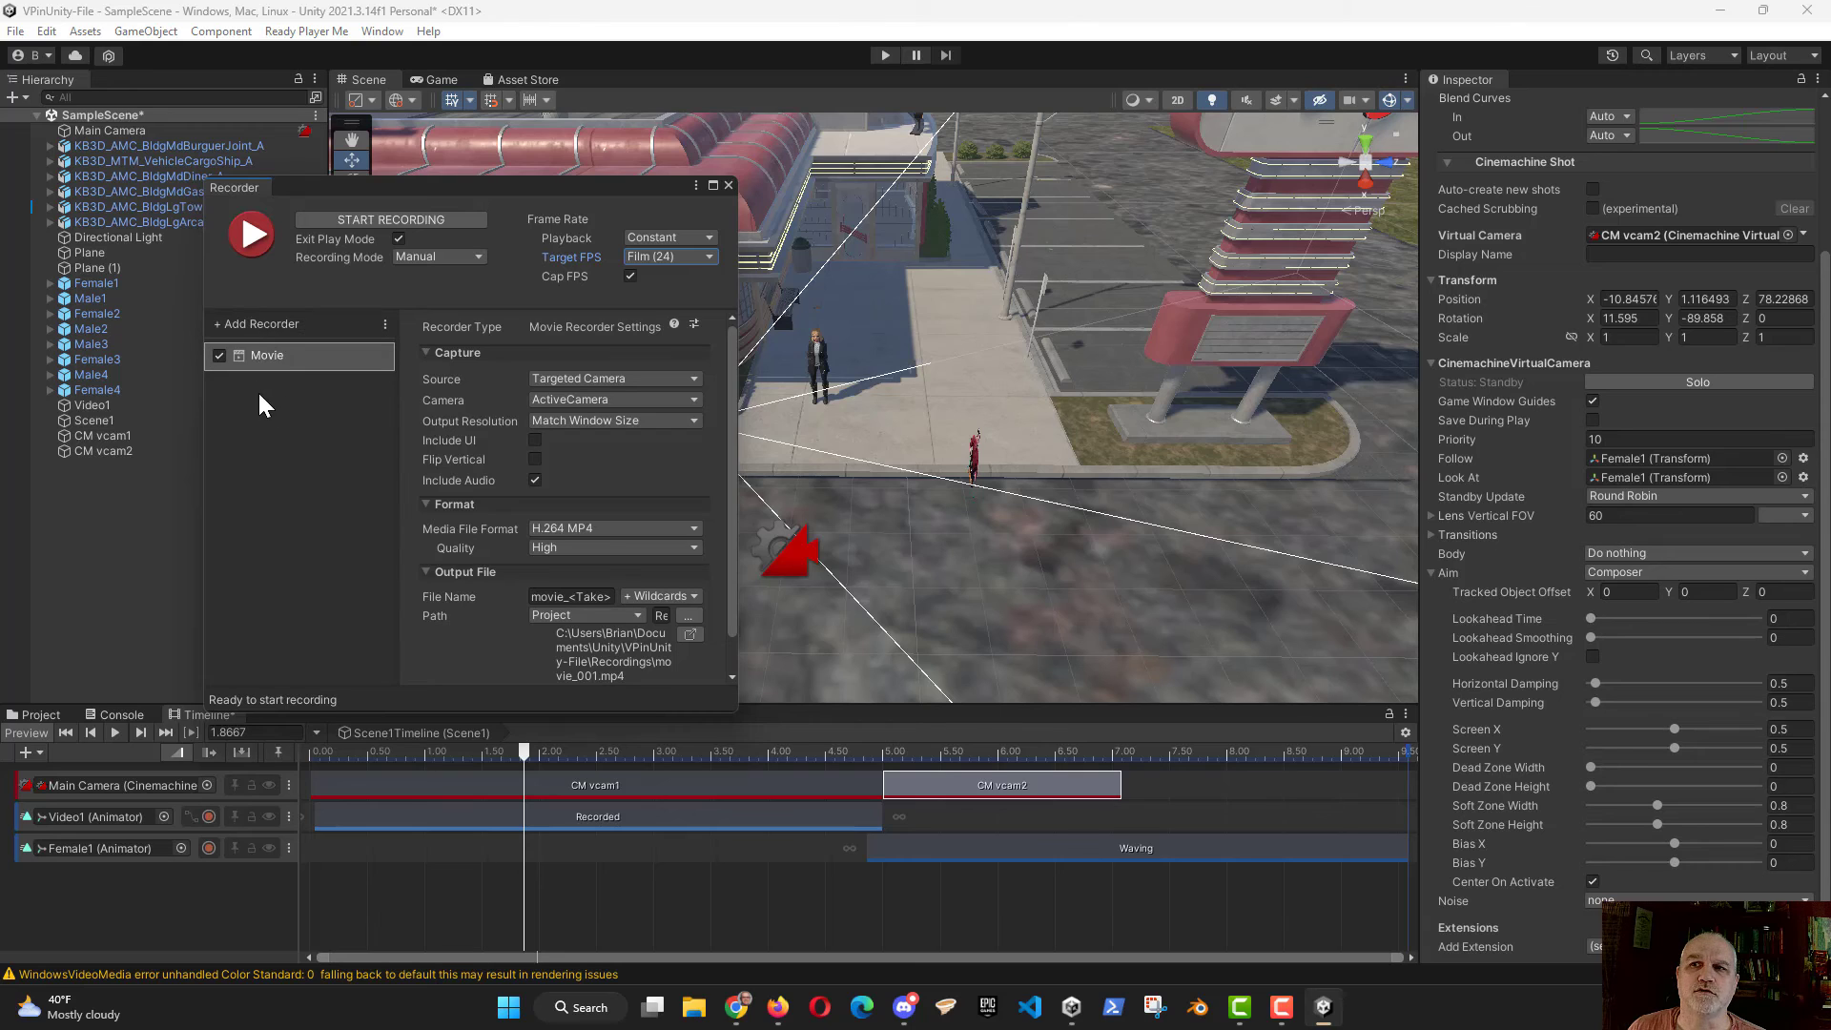
# Step: Review the available recorder types and the Movie recorder's Source and Camera options
pyautogui.click(258, 326)
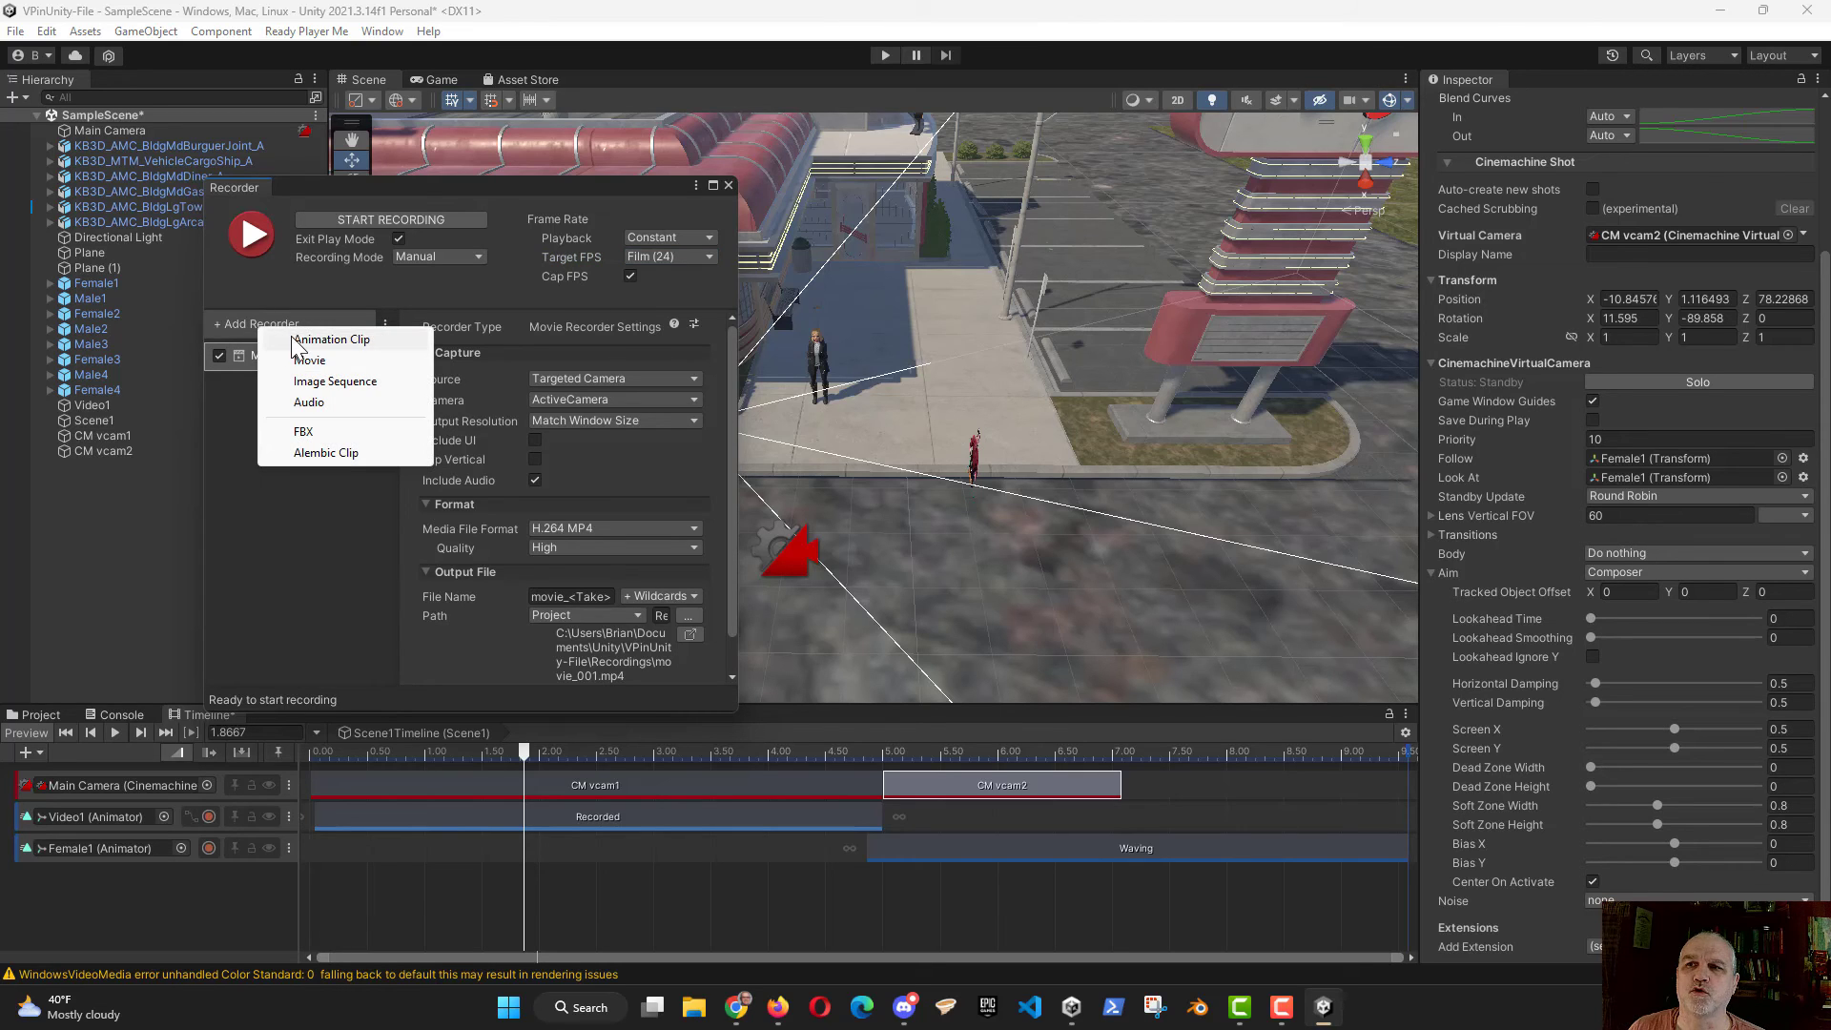
pyautogui.click(212, 446)
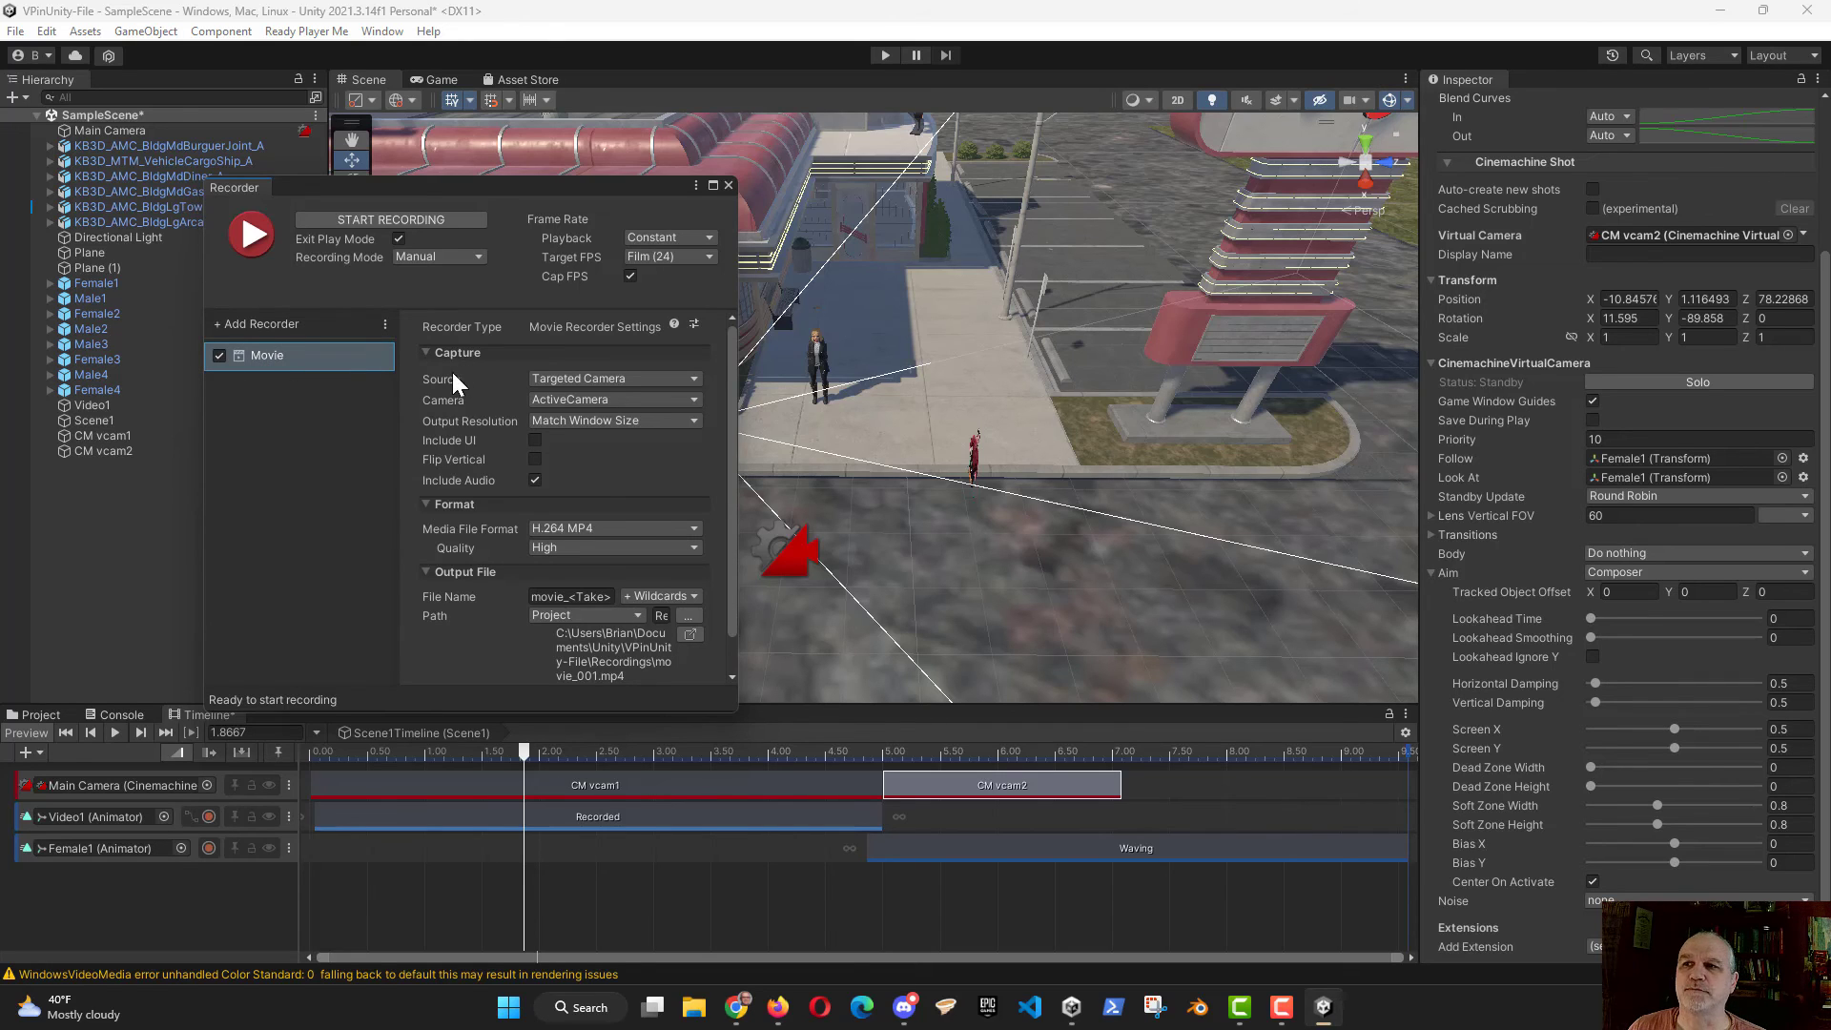
pyautogui.click(692, 380)
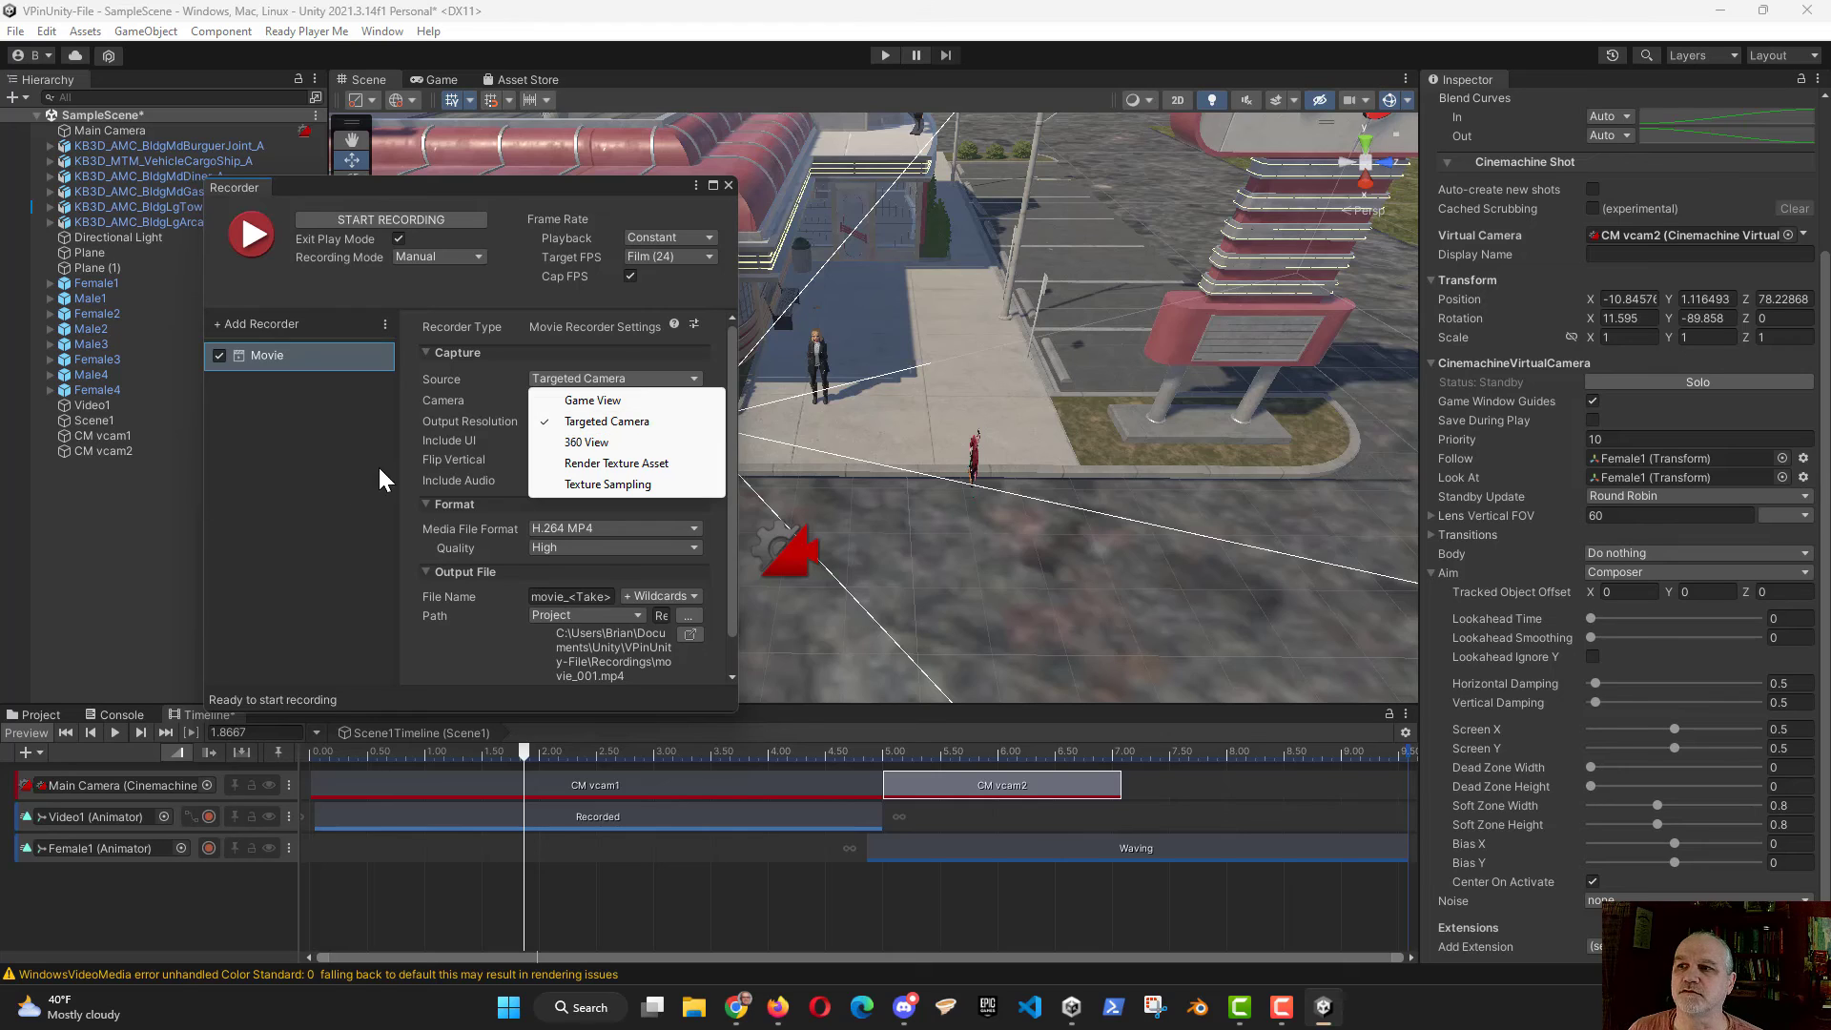
pyautogui.click(308, 490)
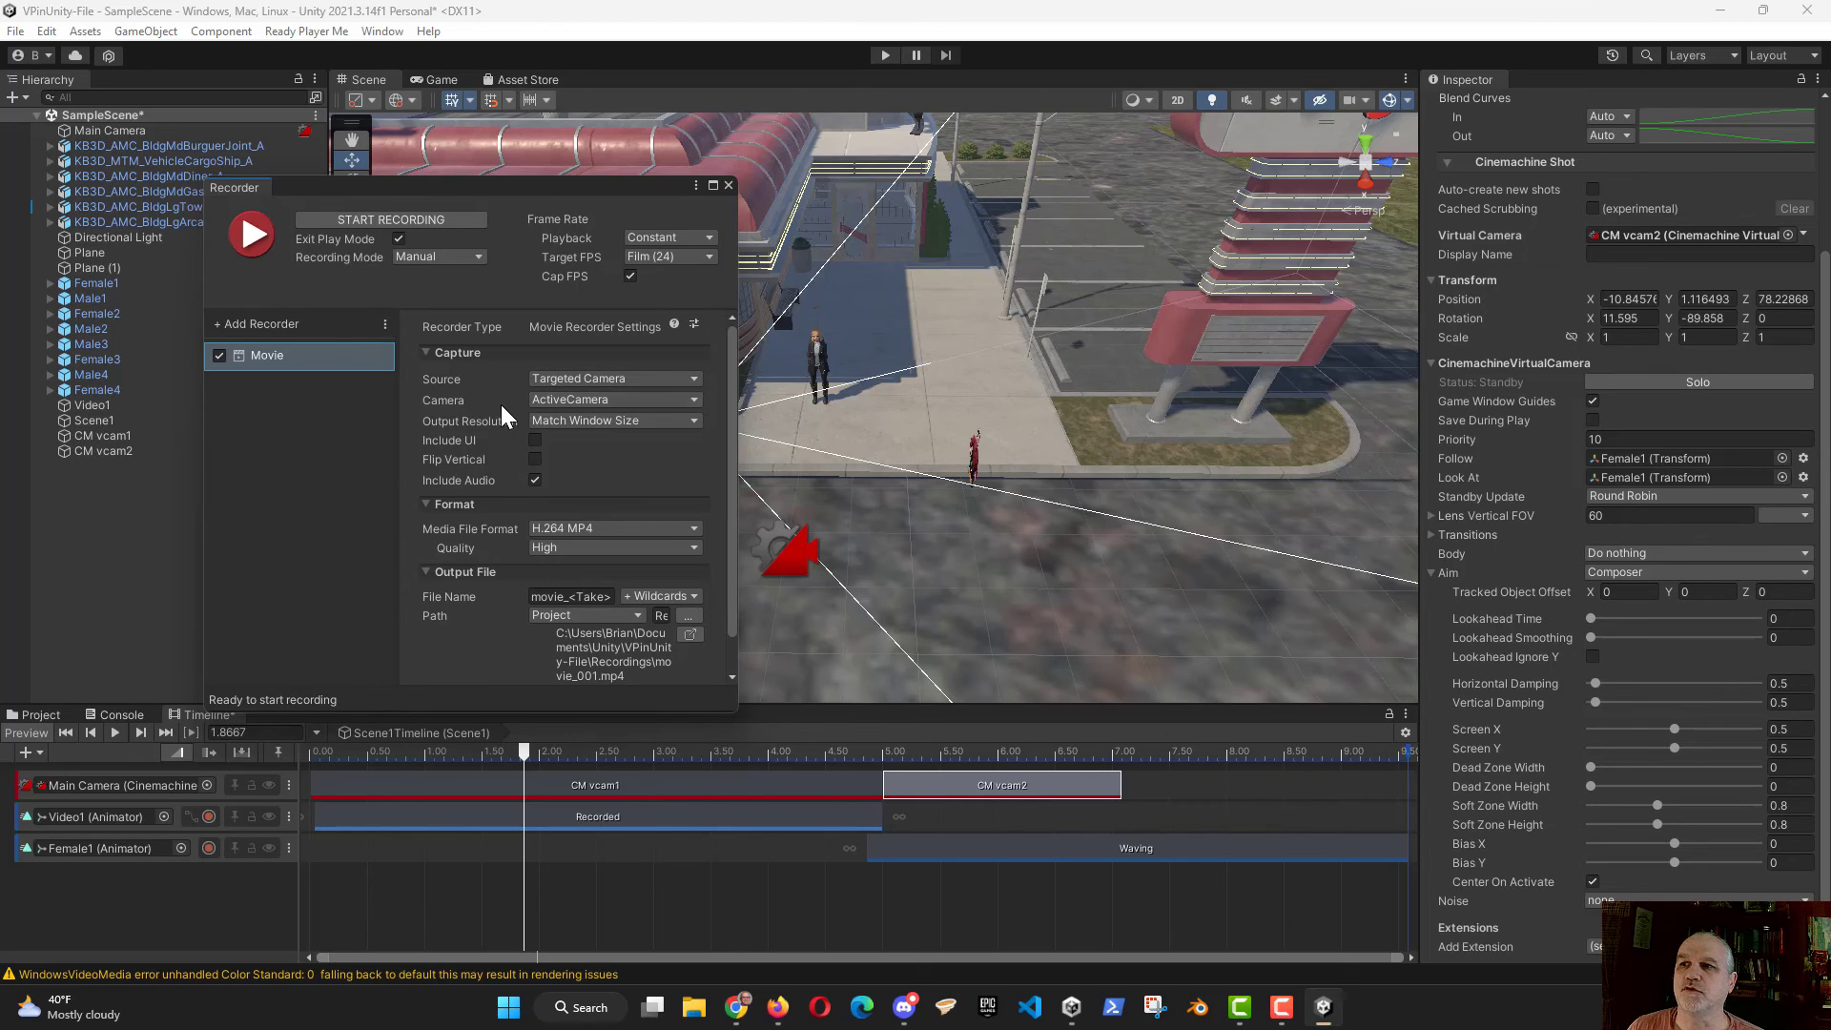
pyautogui.click(693, 401)
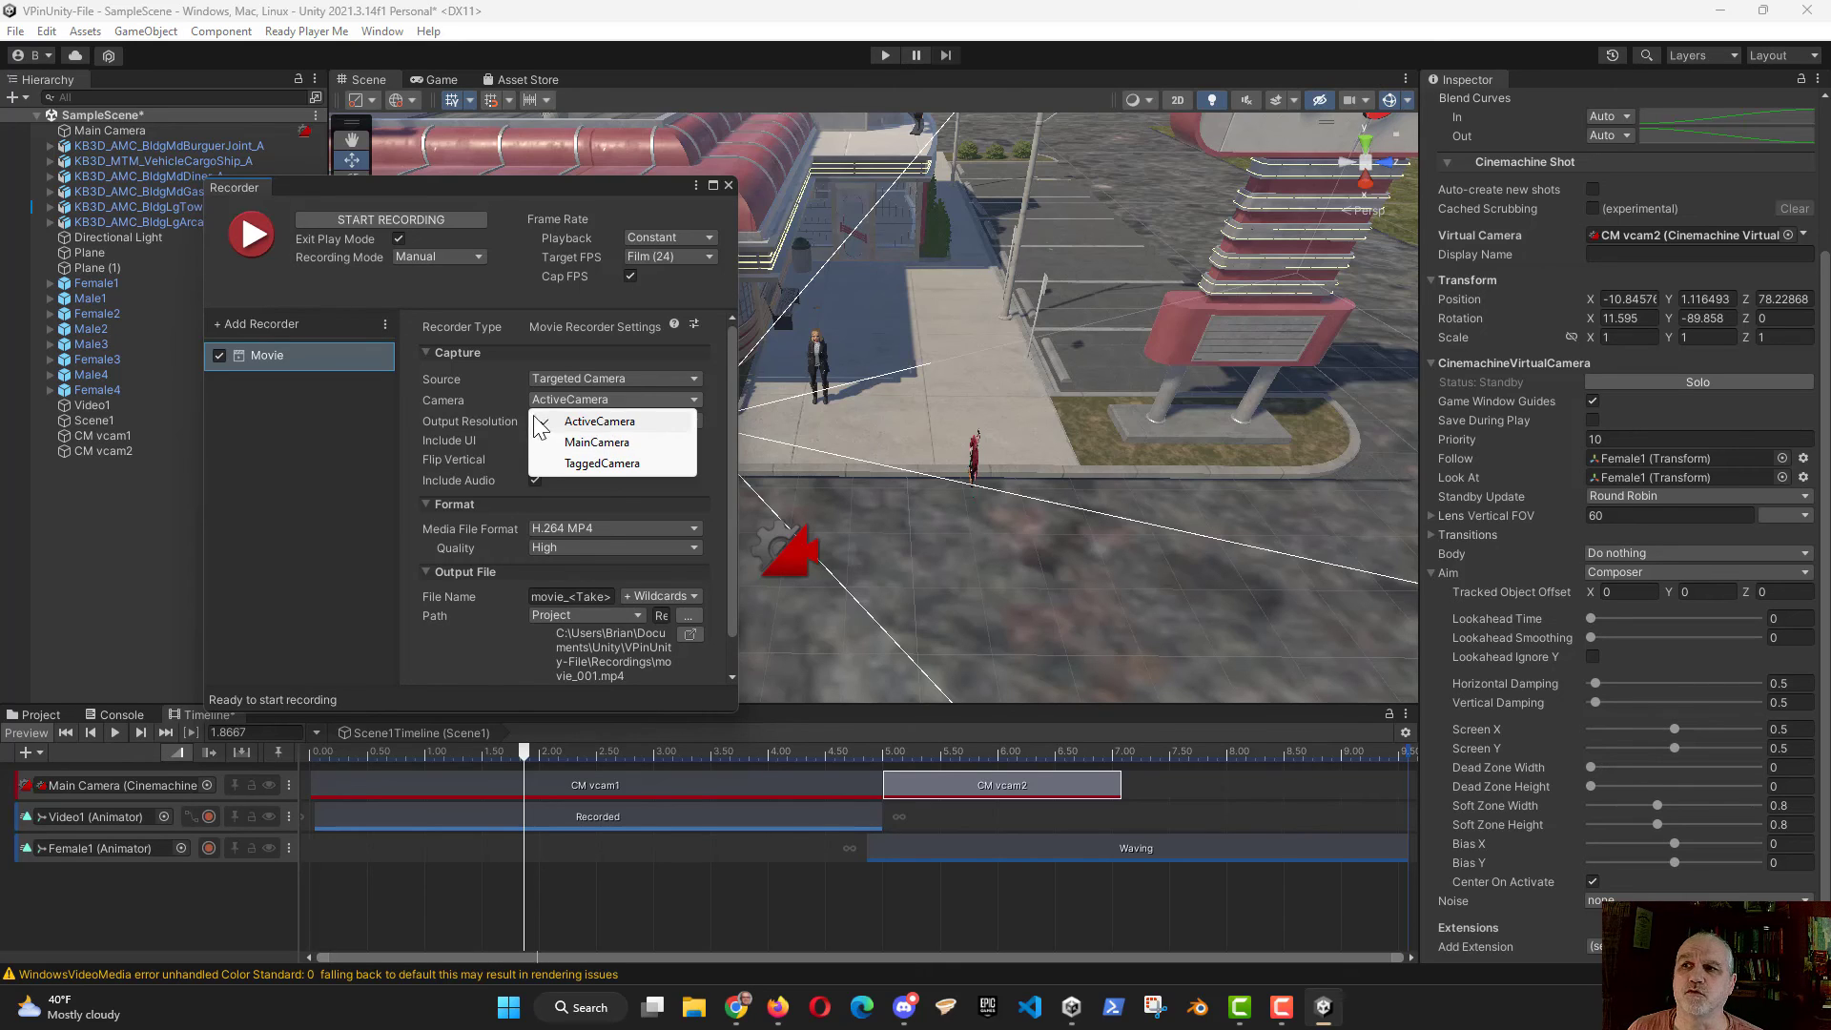
pyautogui.click(505, 420)
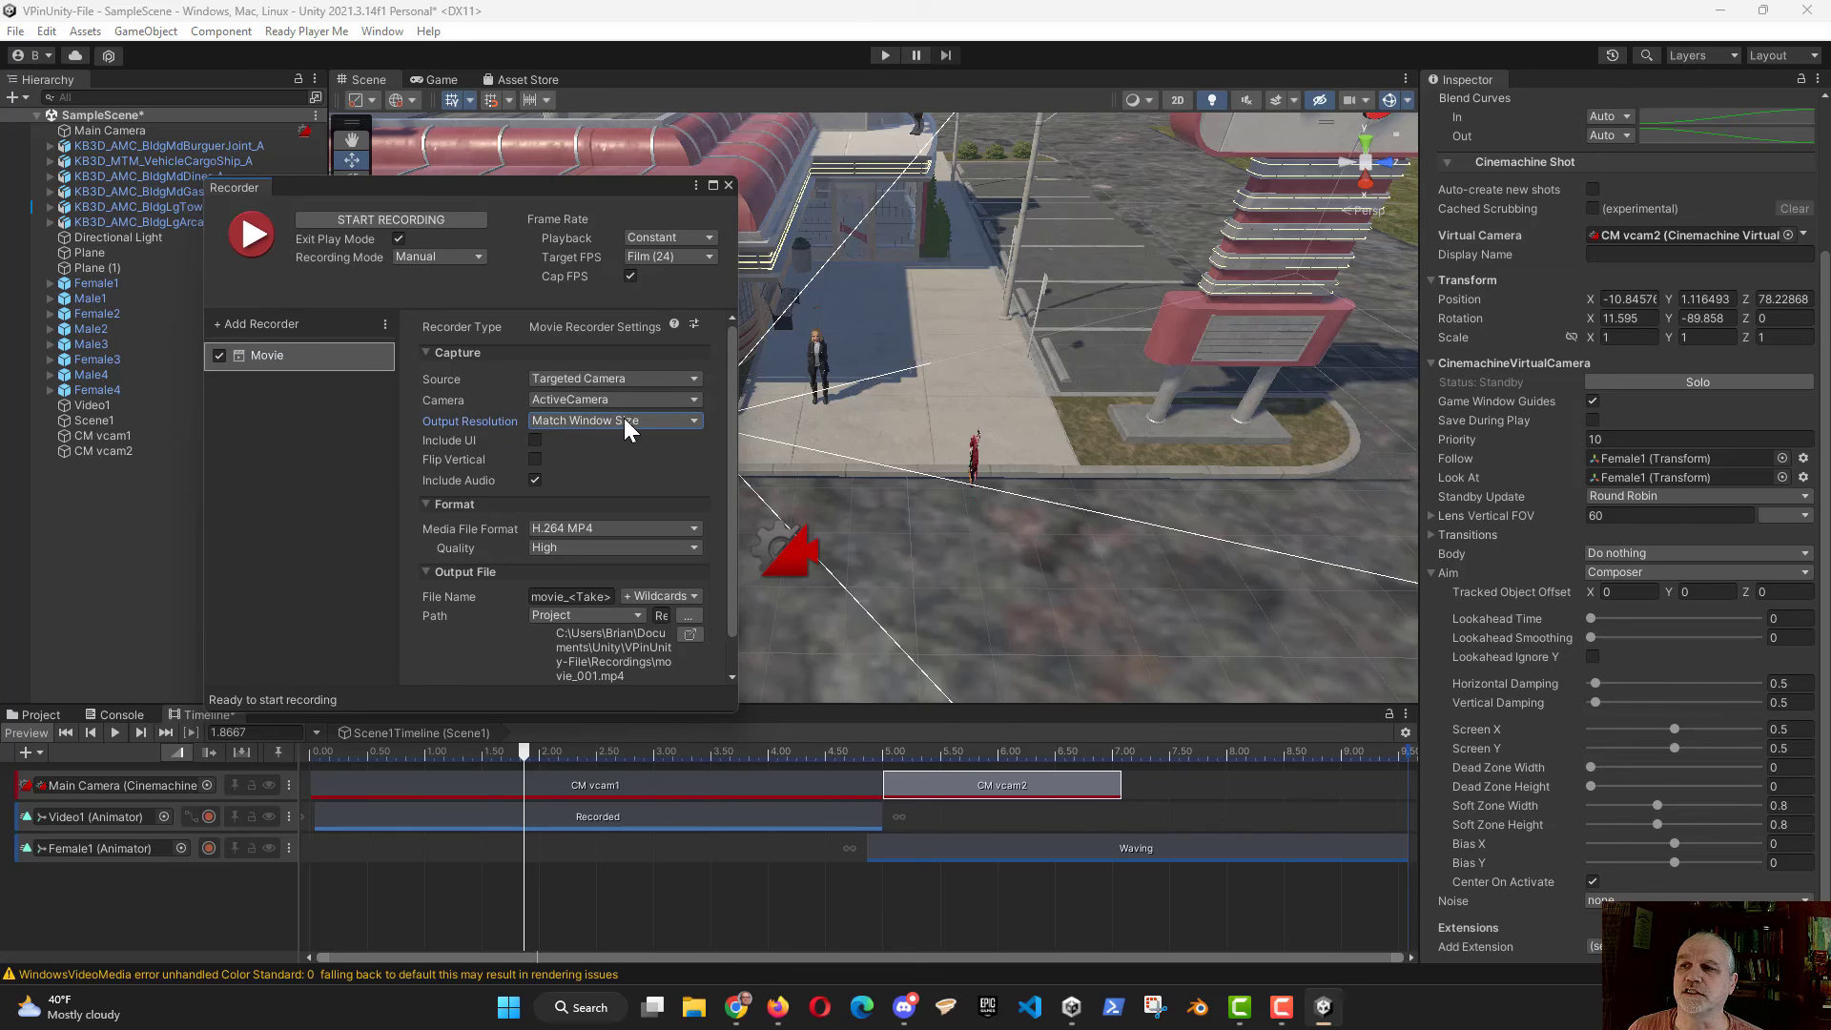